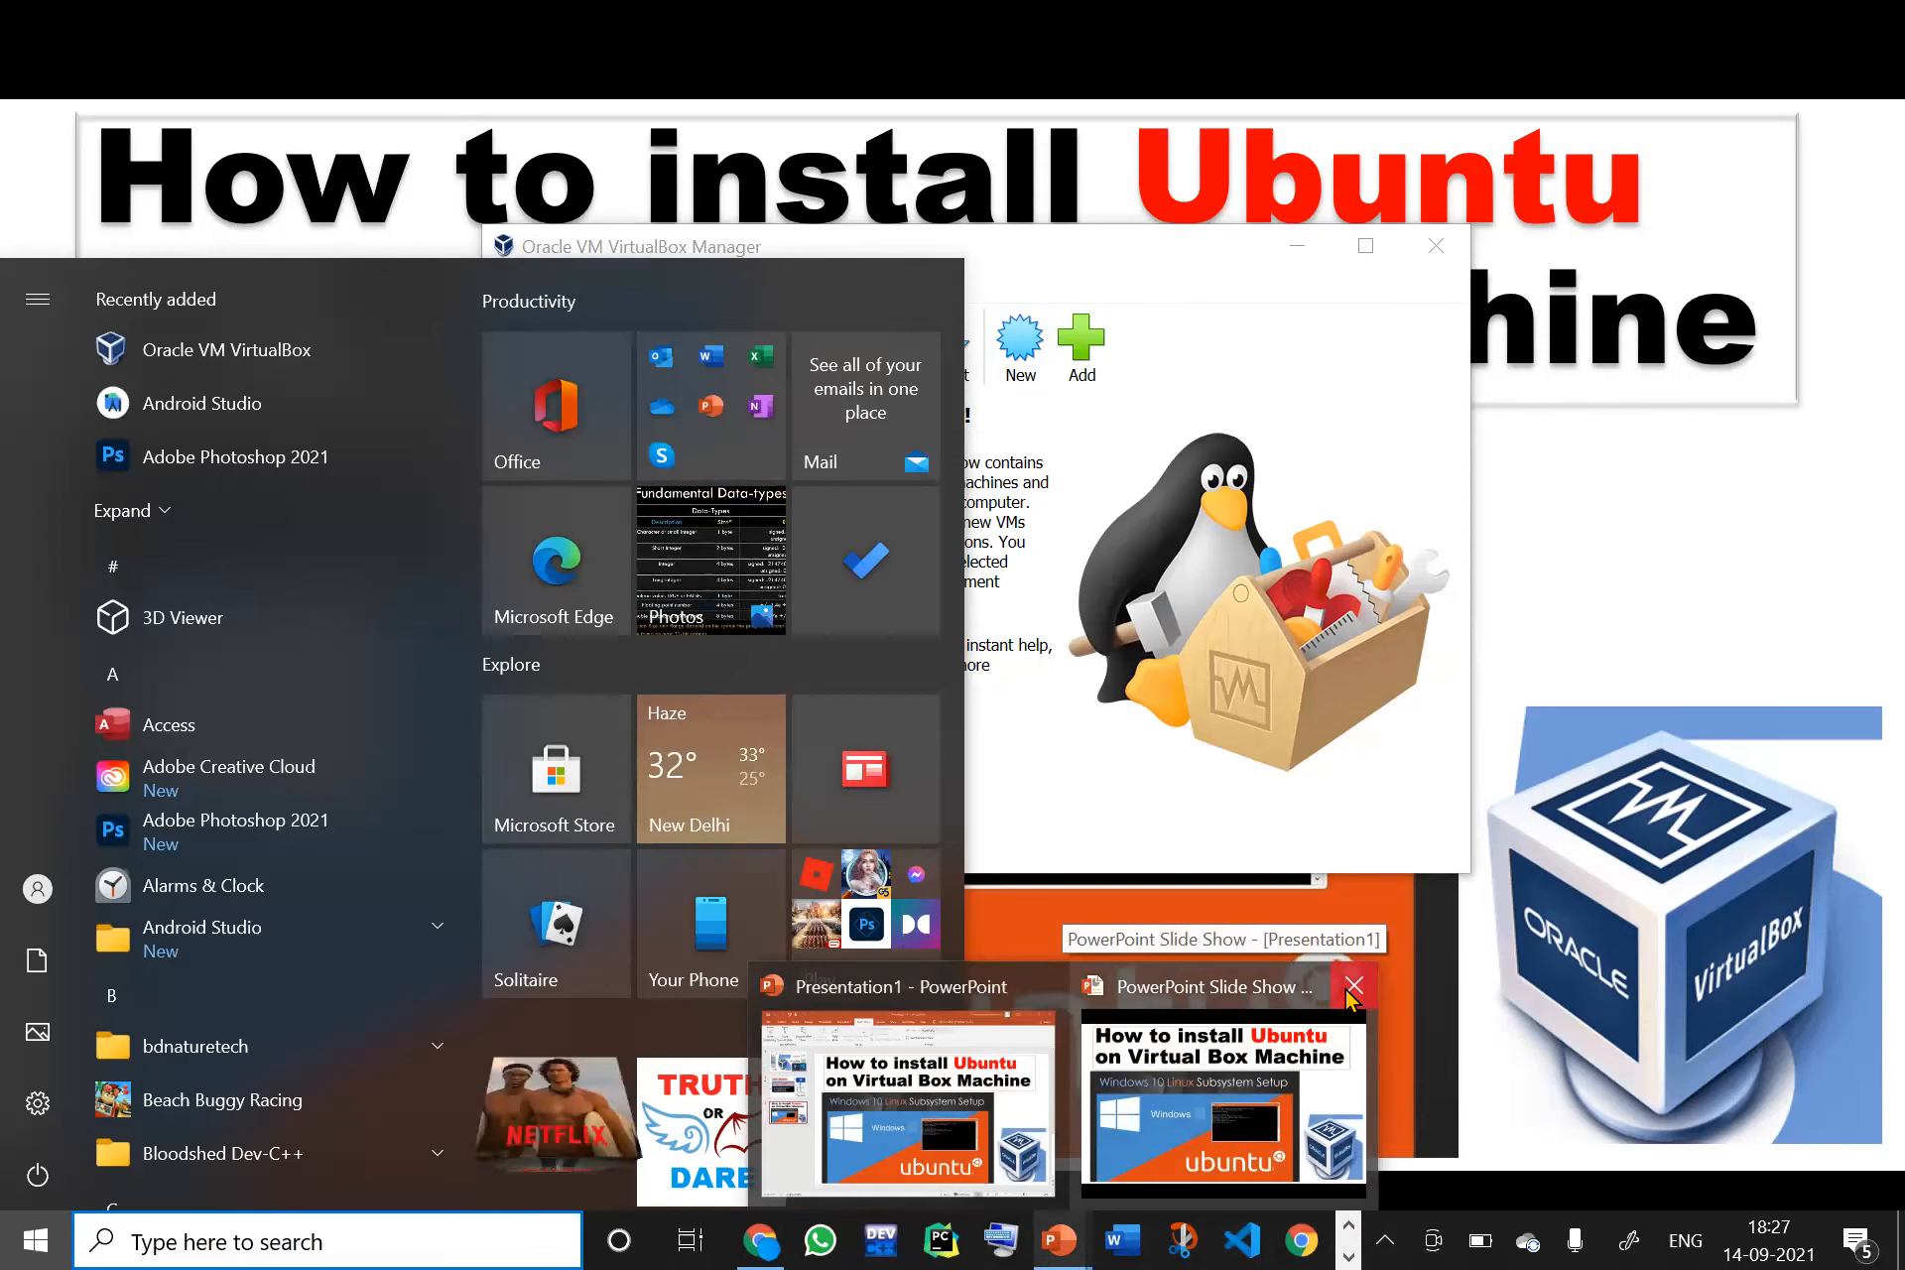
- Close the running PowerPoint slide show
{"action": "left_click", "coordinate": [1353, 988]}
{"action": "left_click", "coordinate": [1051, 1042]}
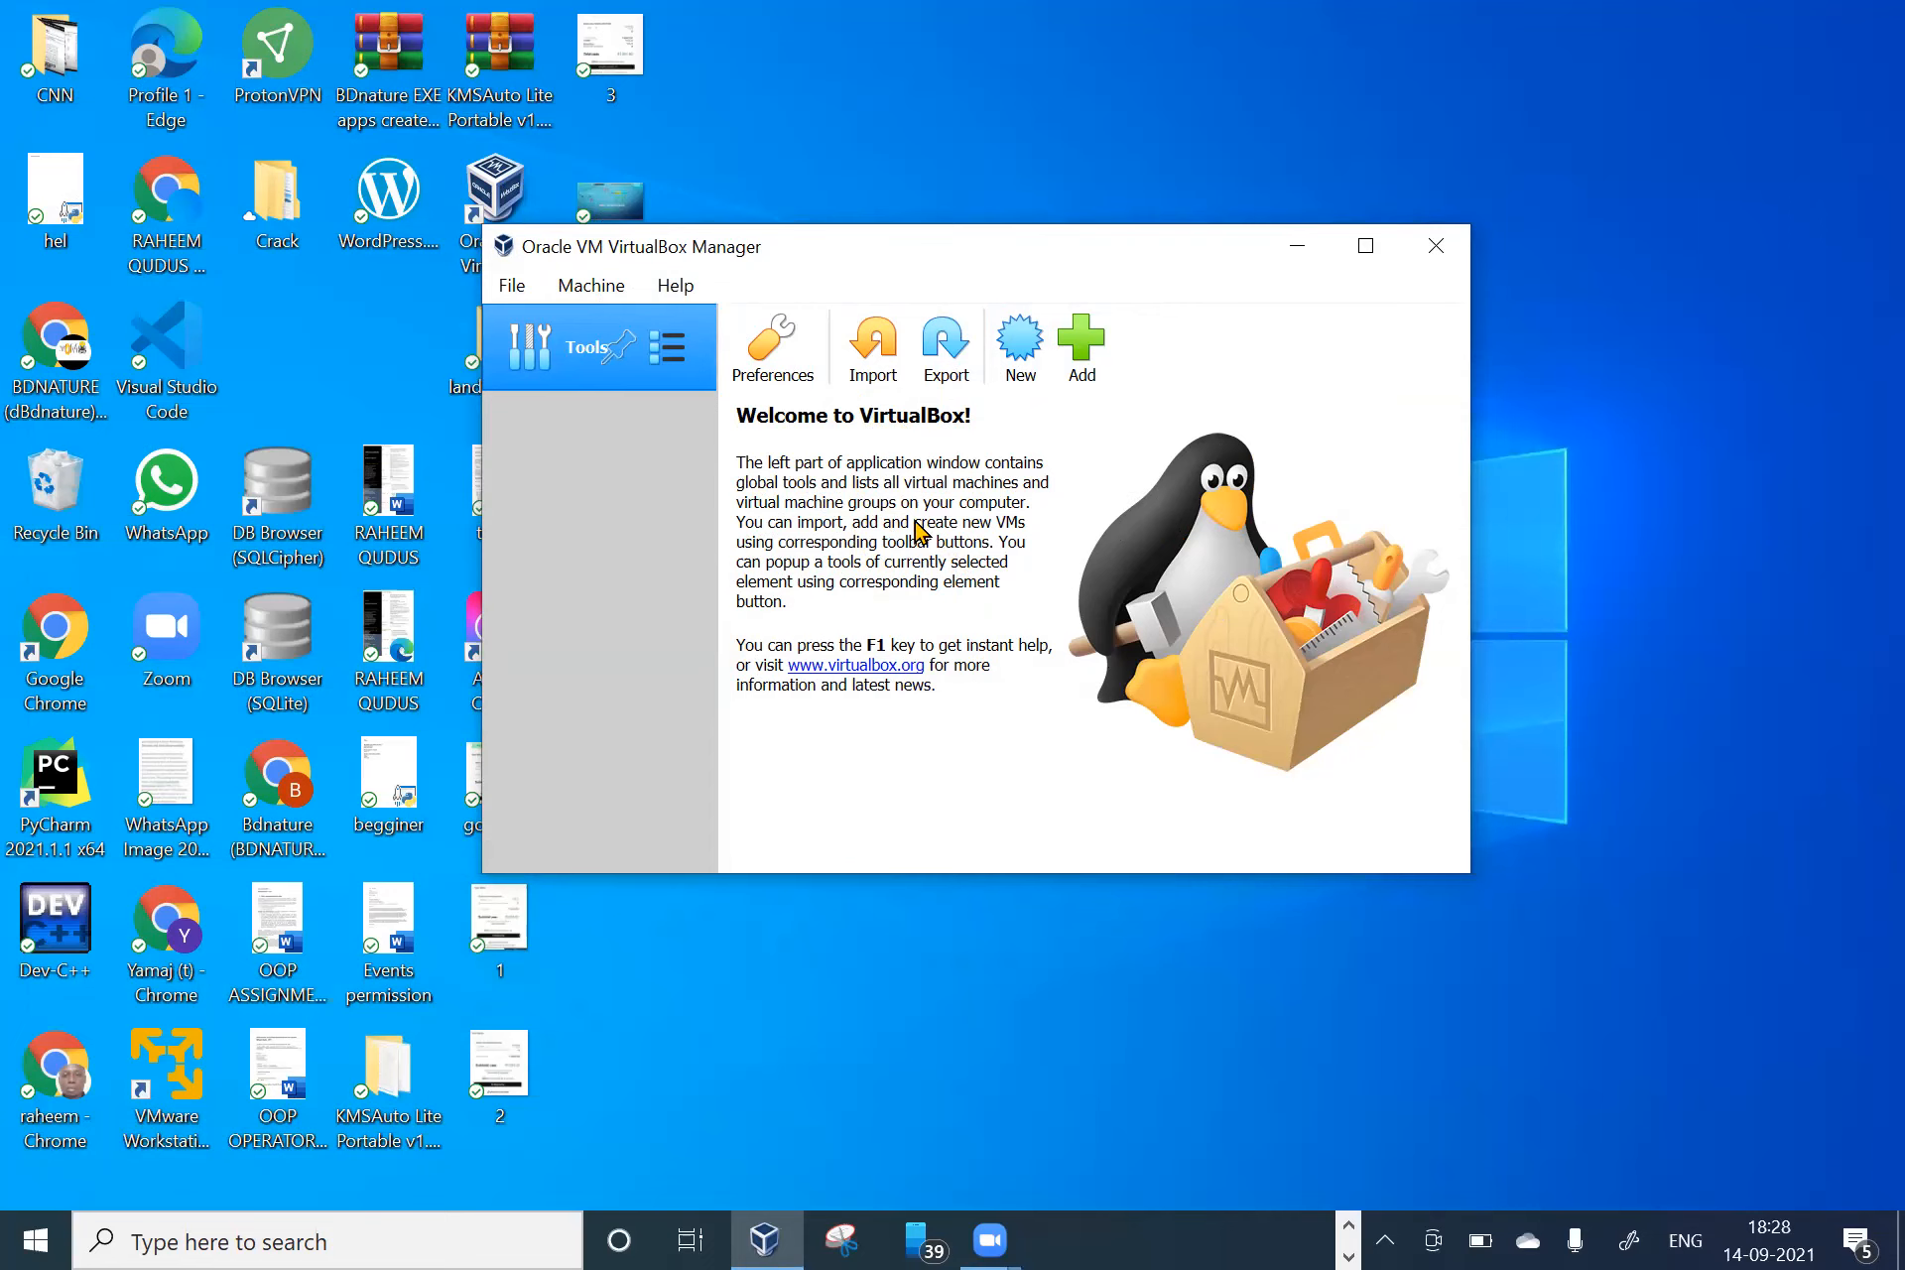
- Switch to the Chrome window with the Google results for ubuntu and open the official ubuntu.com site
{"action": "left_click", "coordinate": [1348, 1227]}
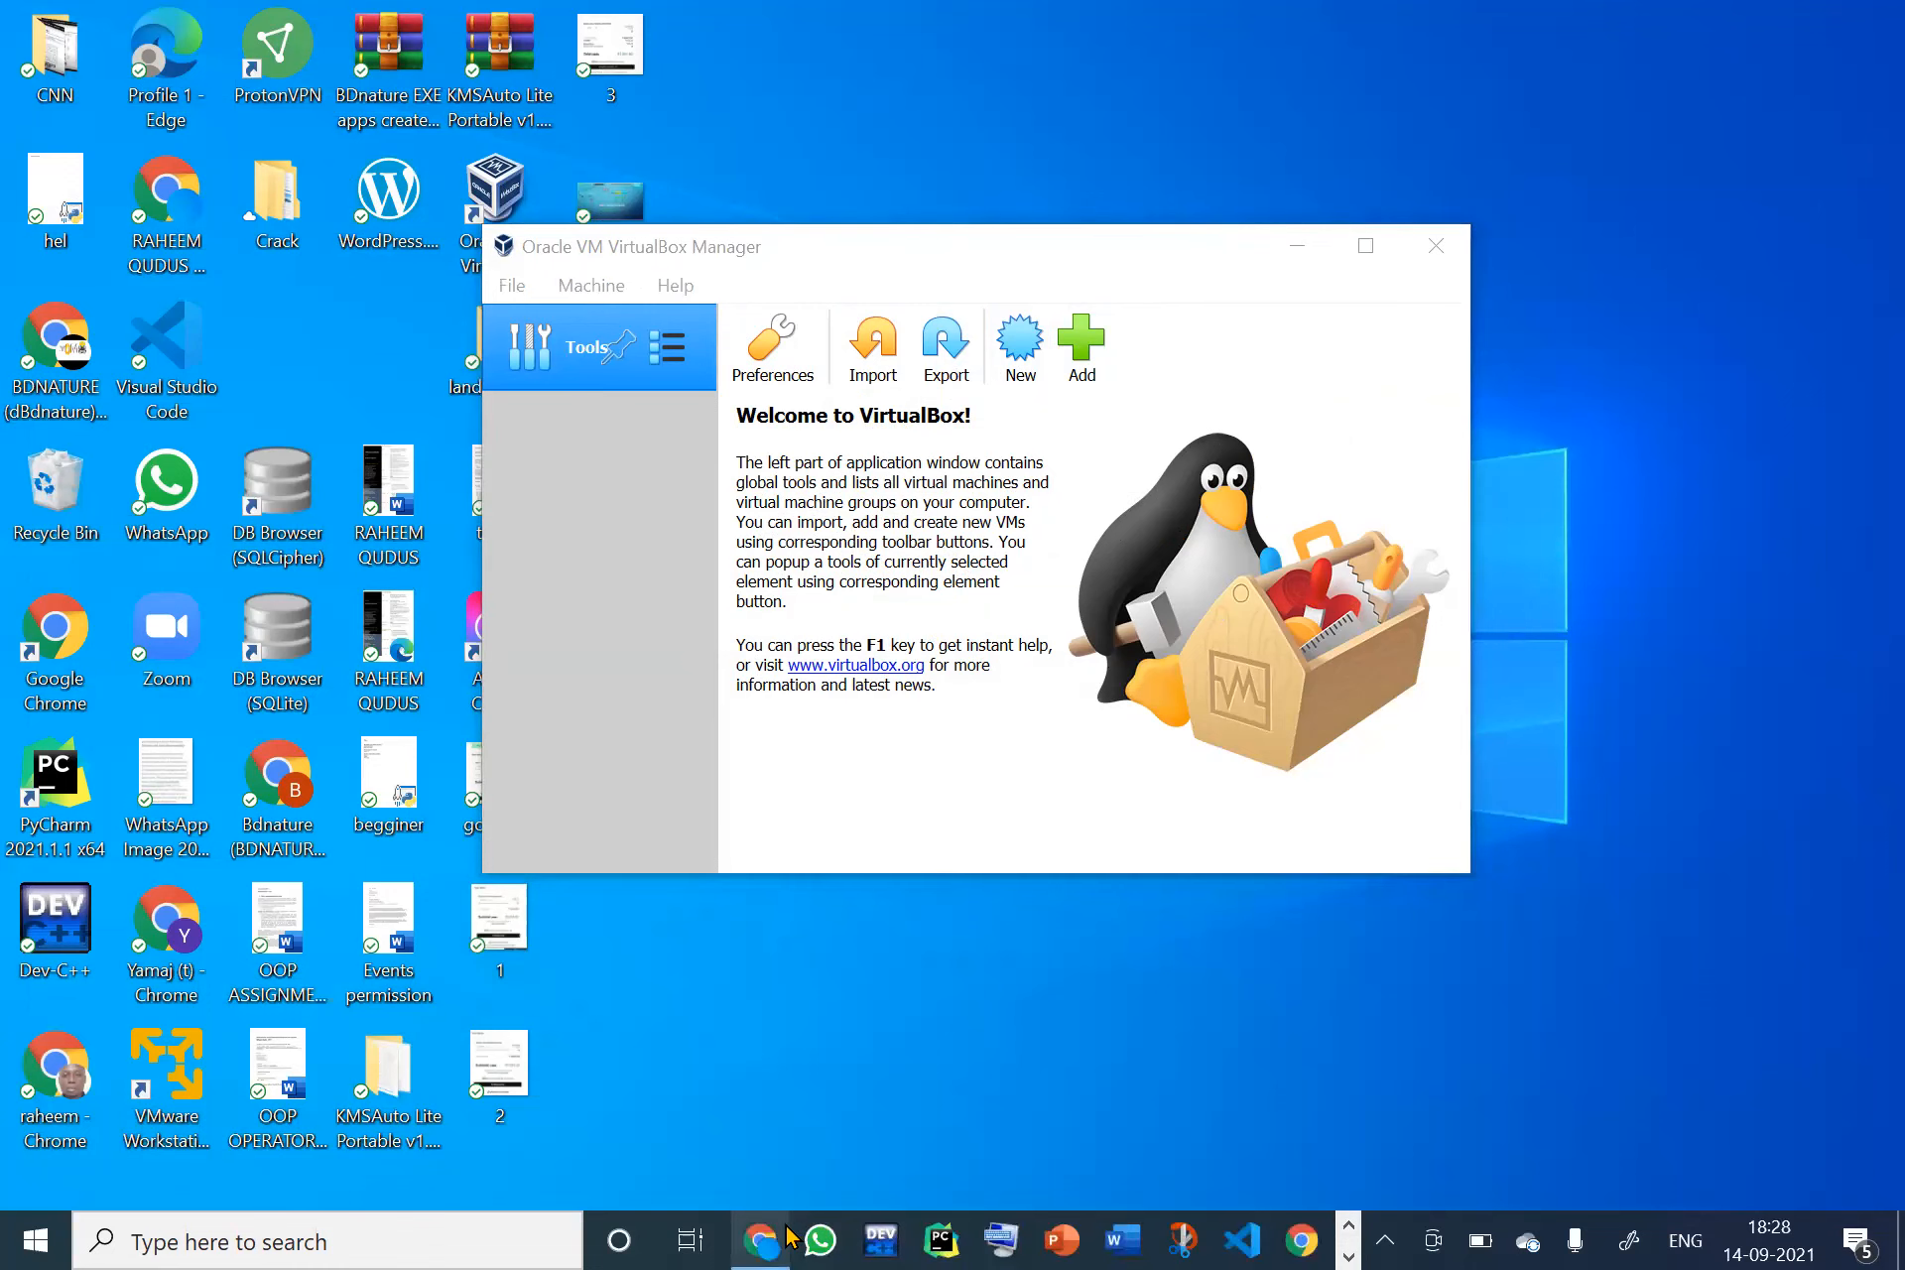
{"action": "mouse_move", "coordinate": [789, 1235]}
{"action": "left_click", "coordinate": [913, 1088]}
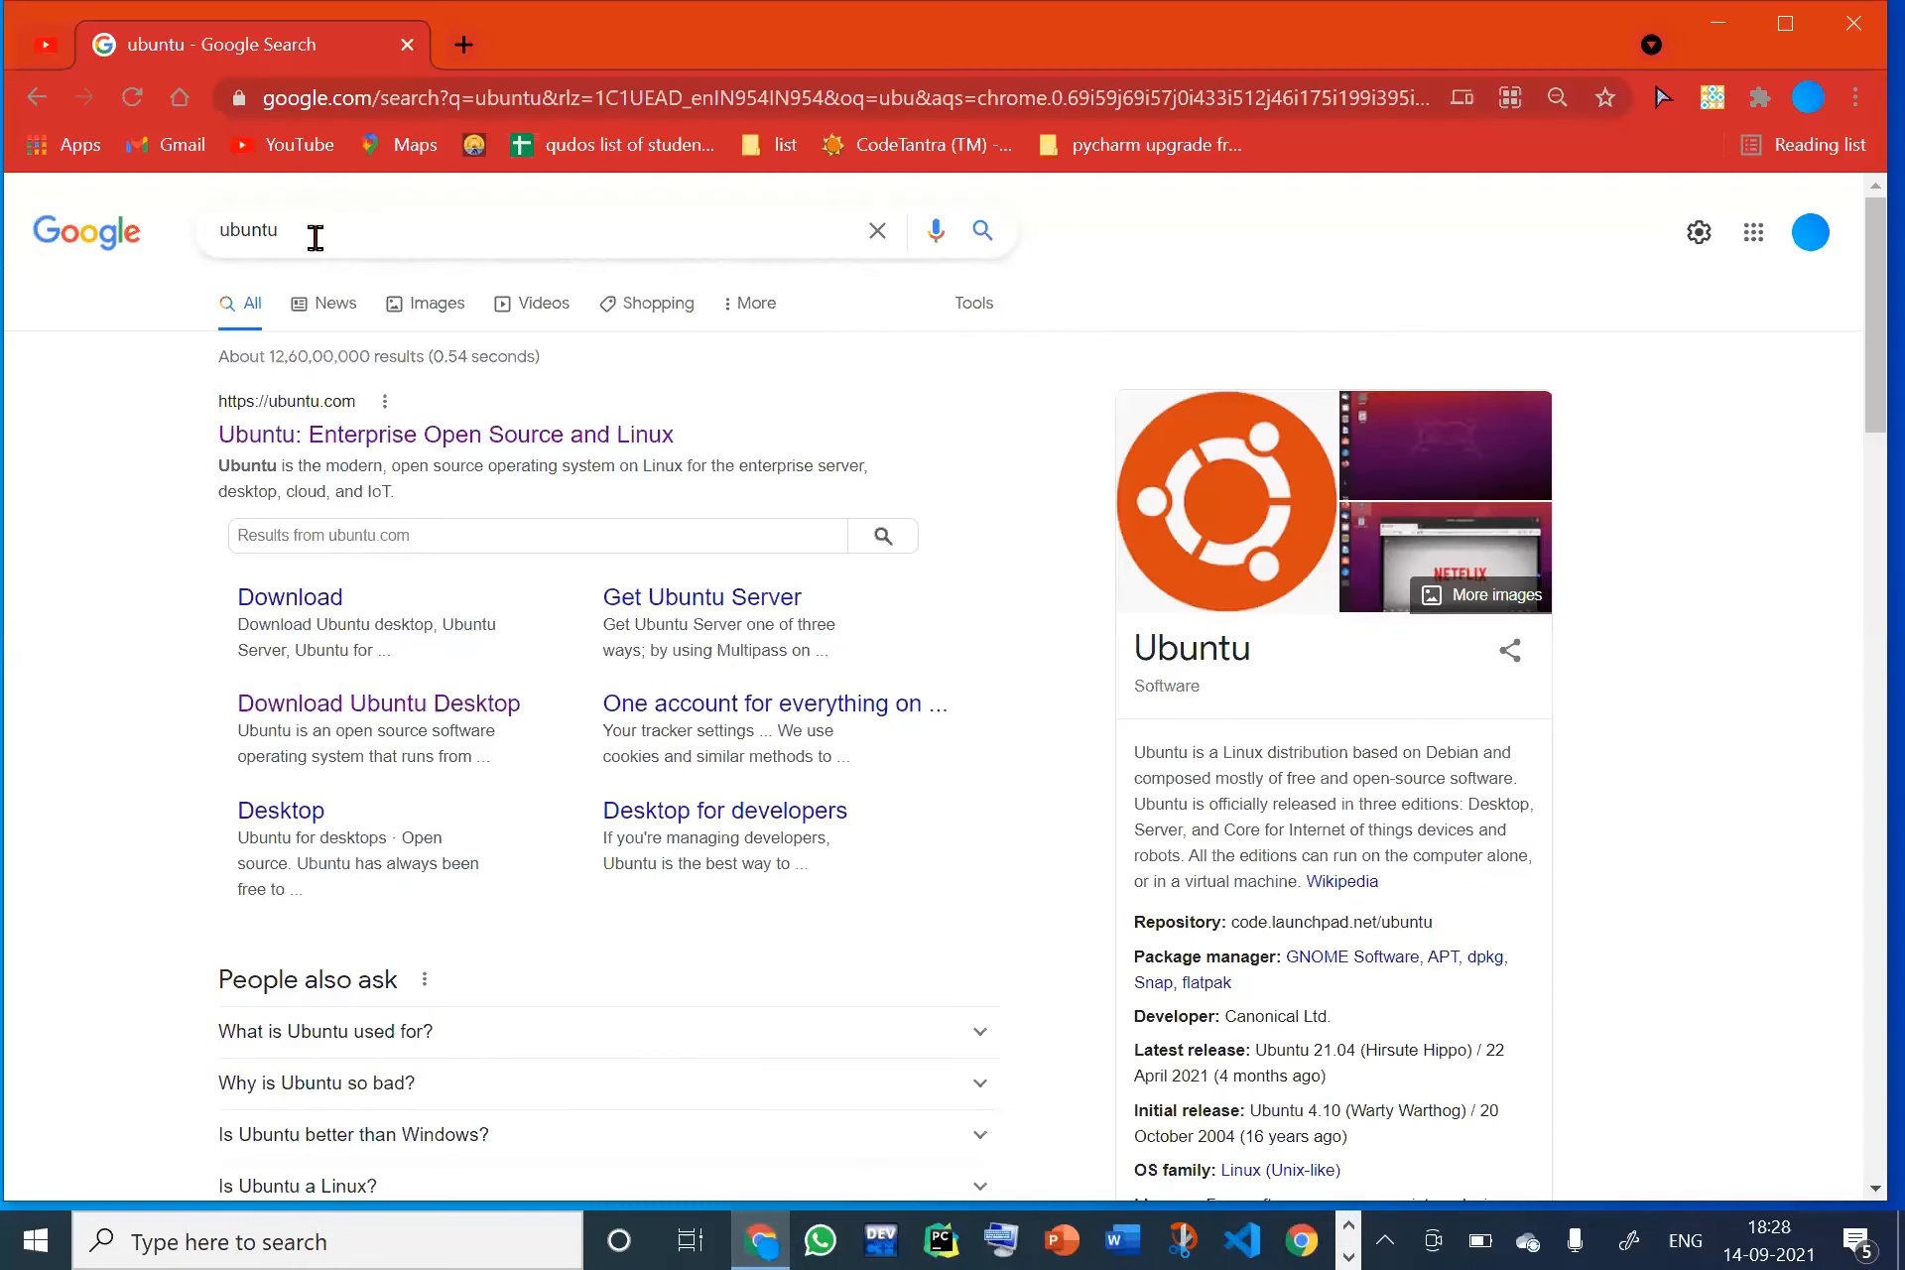
{"action": "left_click", "coordinate": [280, 230]}
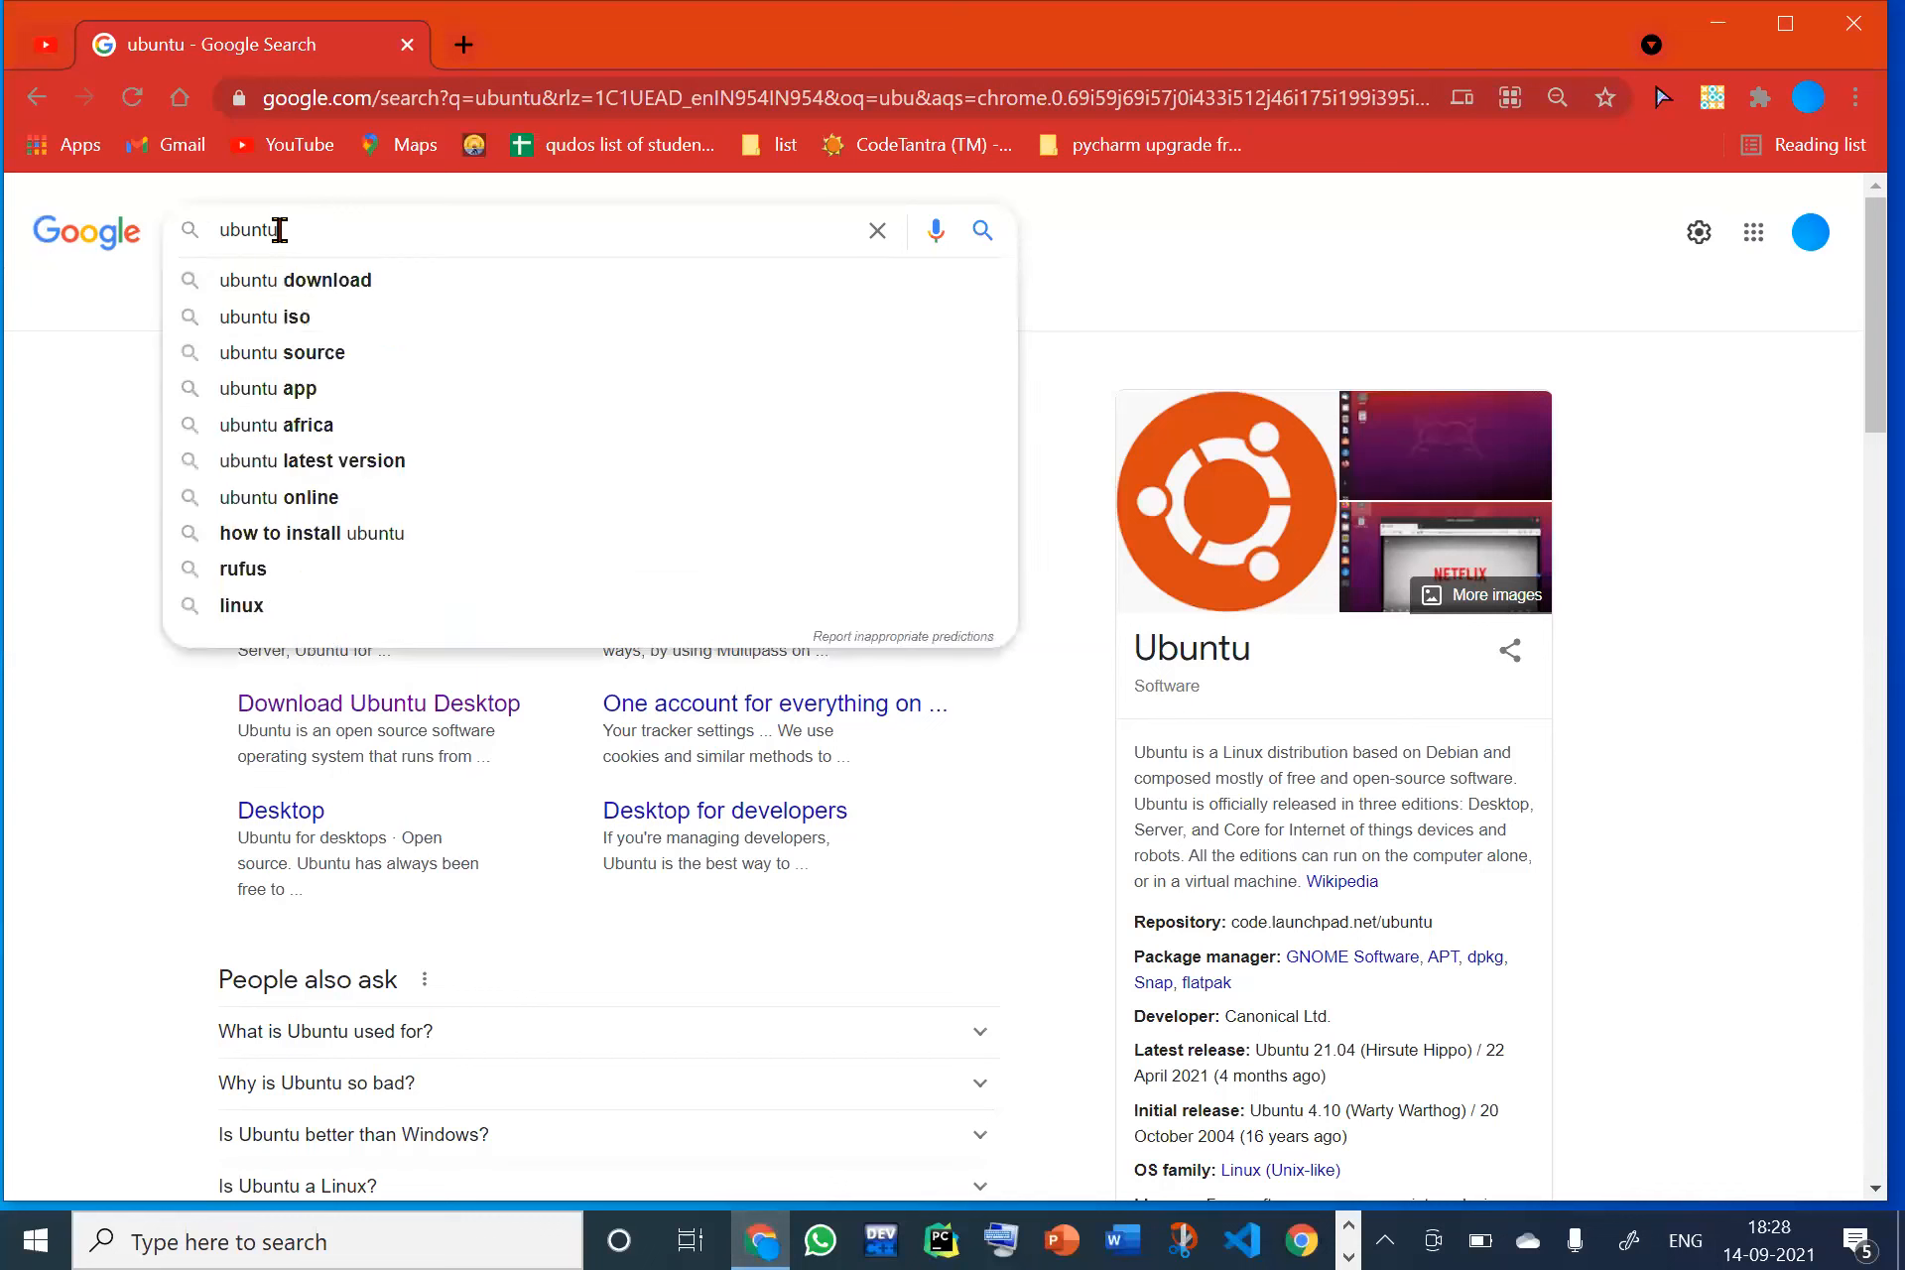
{"action": "double_click", "coordinate": [53, 375]}
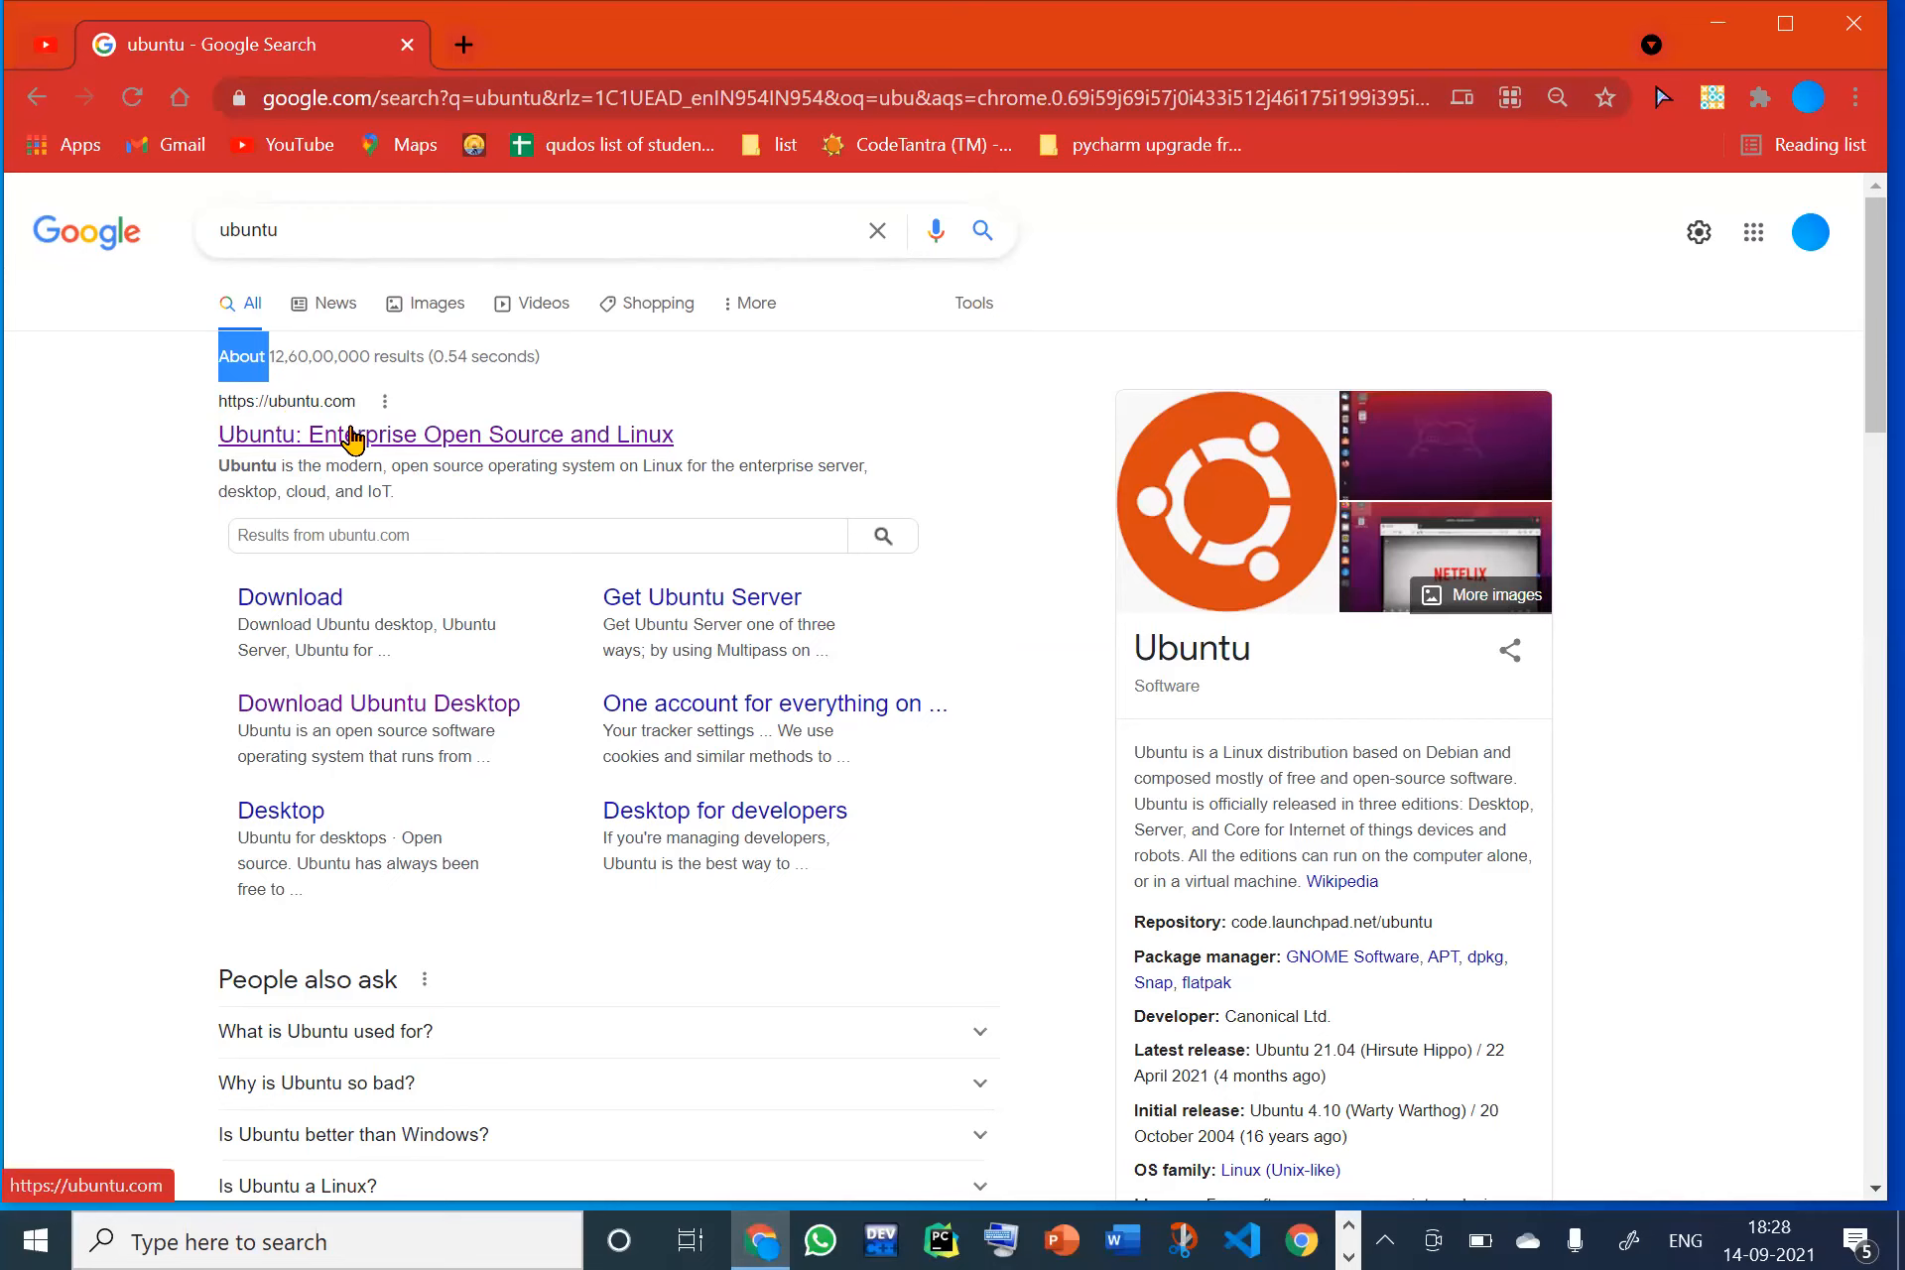
{"action": "left_click", "coordinate": [357, 436]}
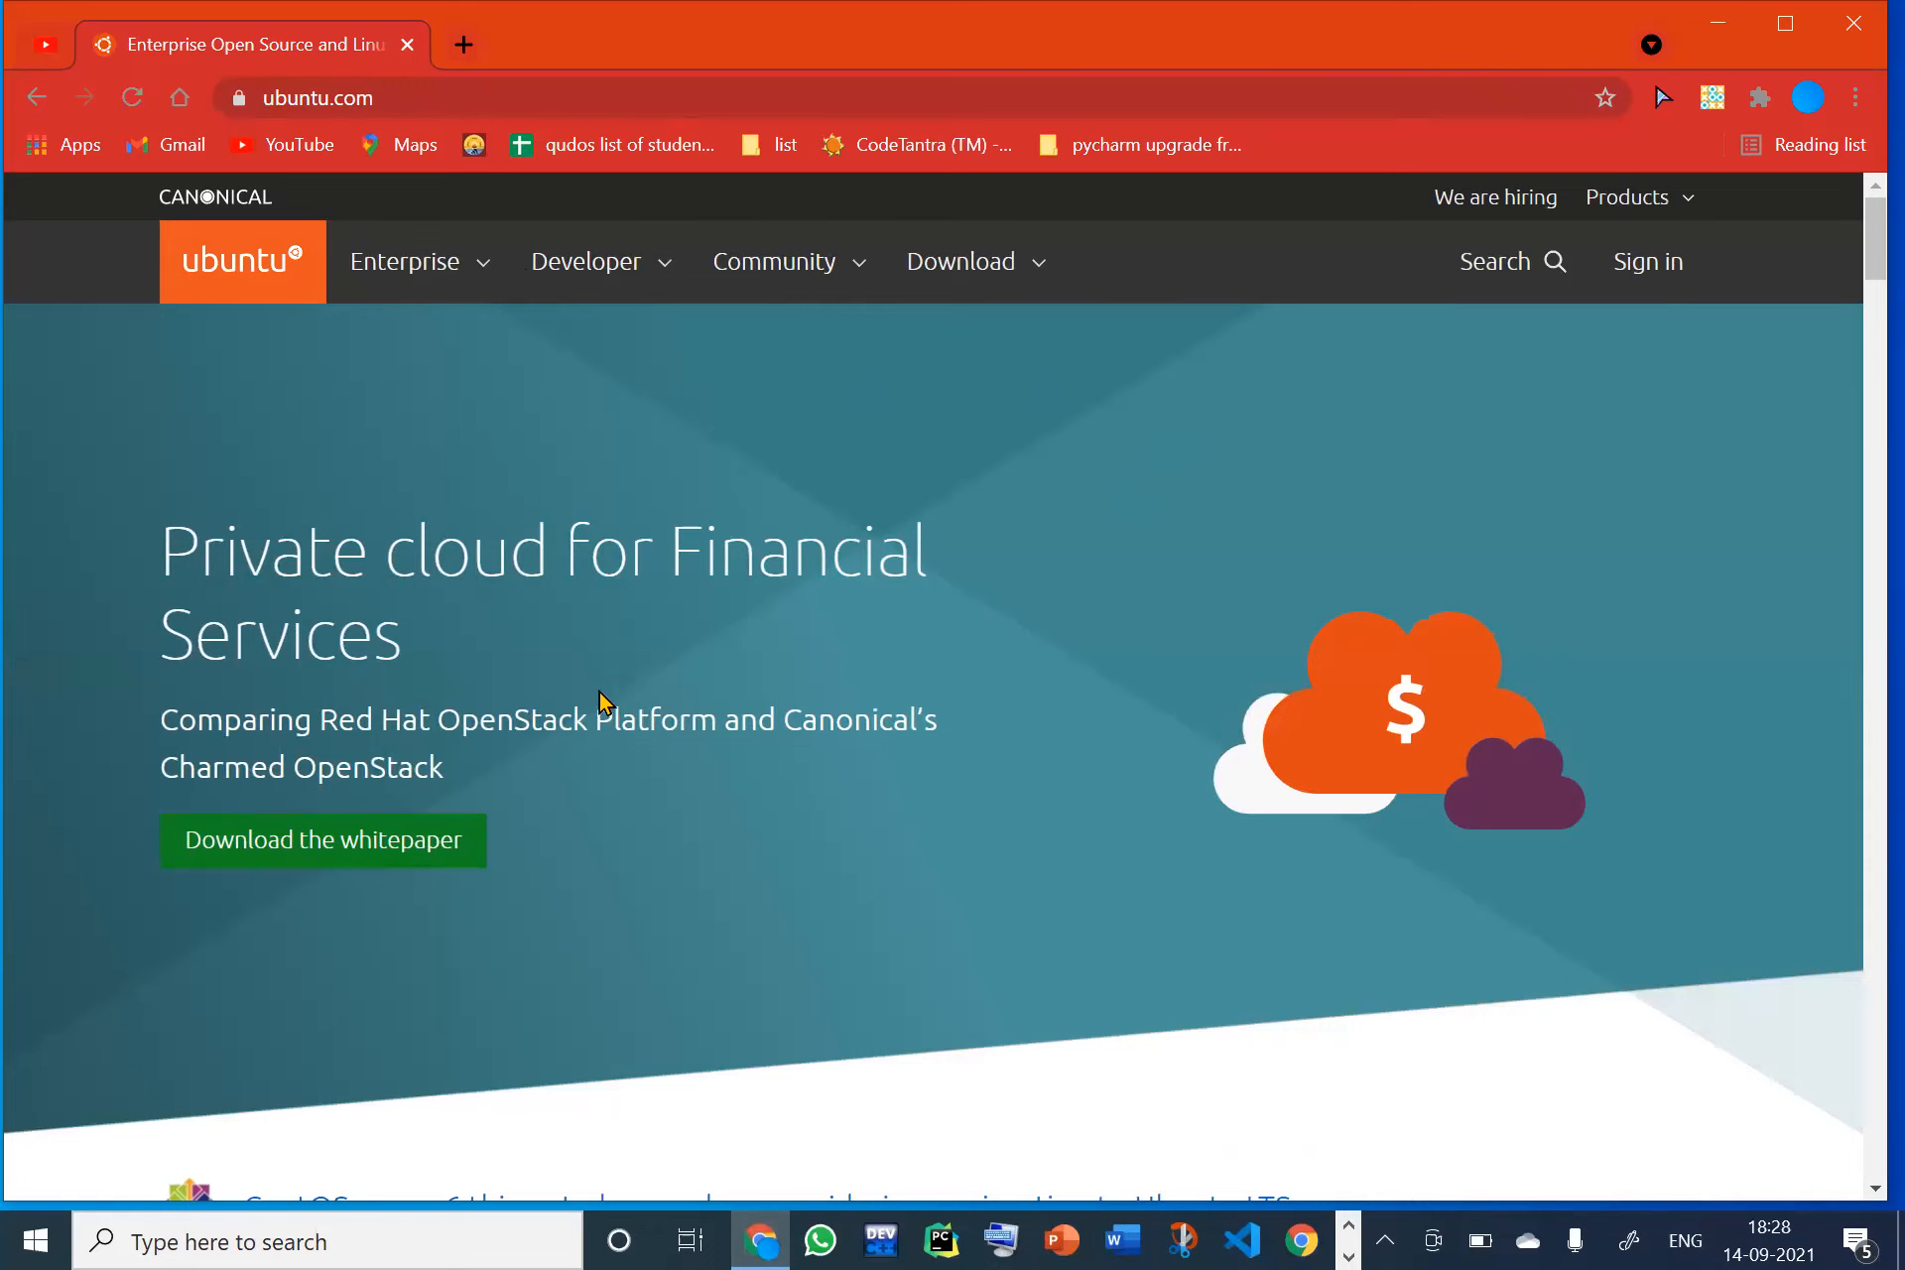
- Open the Ubuntu Desktop download page and review the description and system requirements of Ubuntu 20.04.3 LTS
{"action": "left_click", "coordinate": [940, 264]}
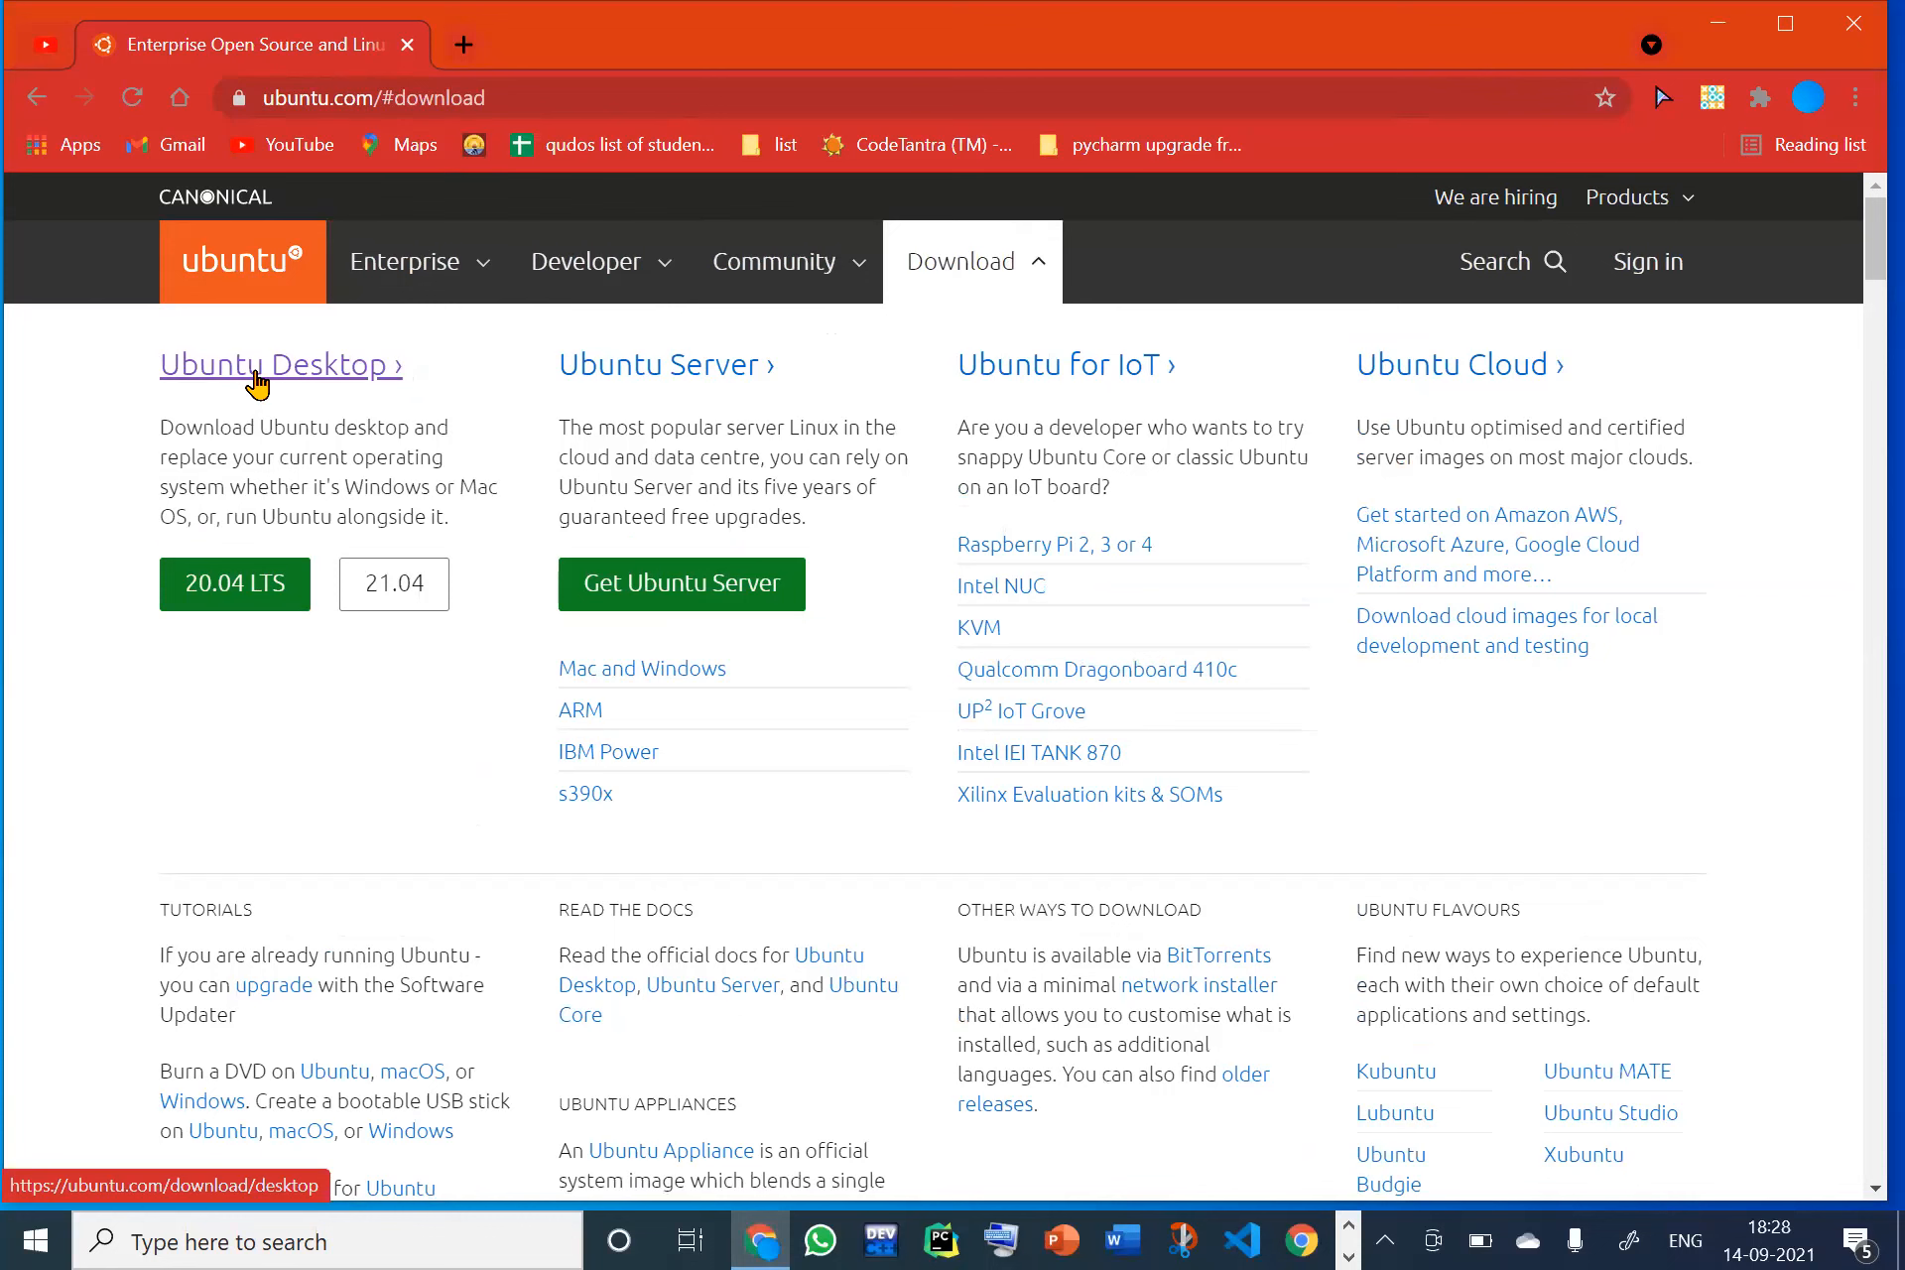
{"action": "left_click", "coordinate": [257, 385]}
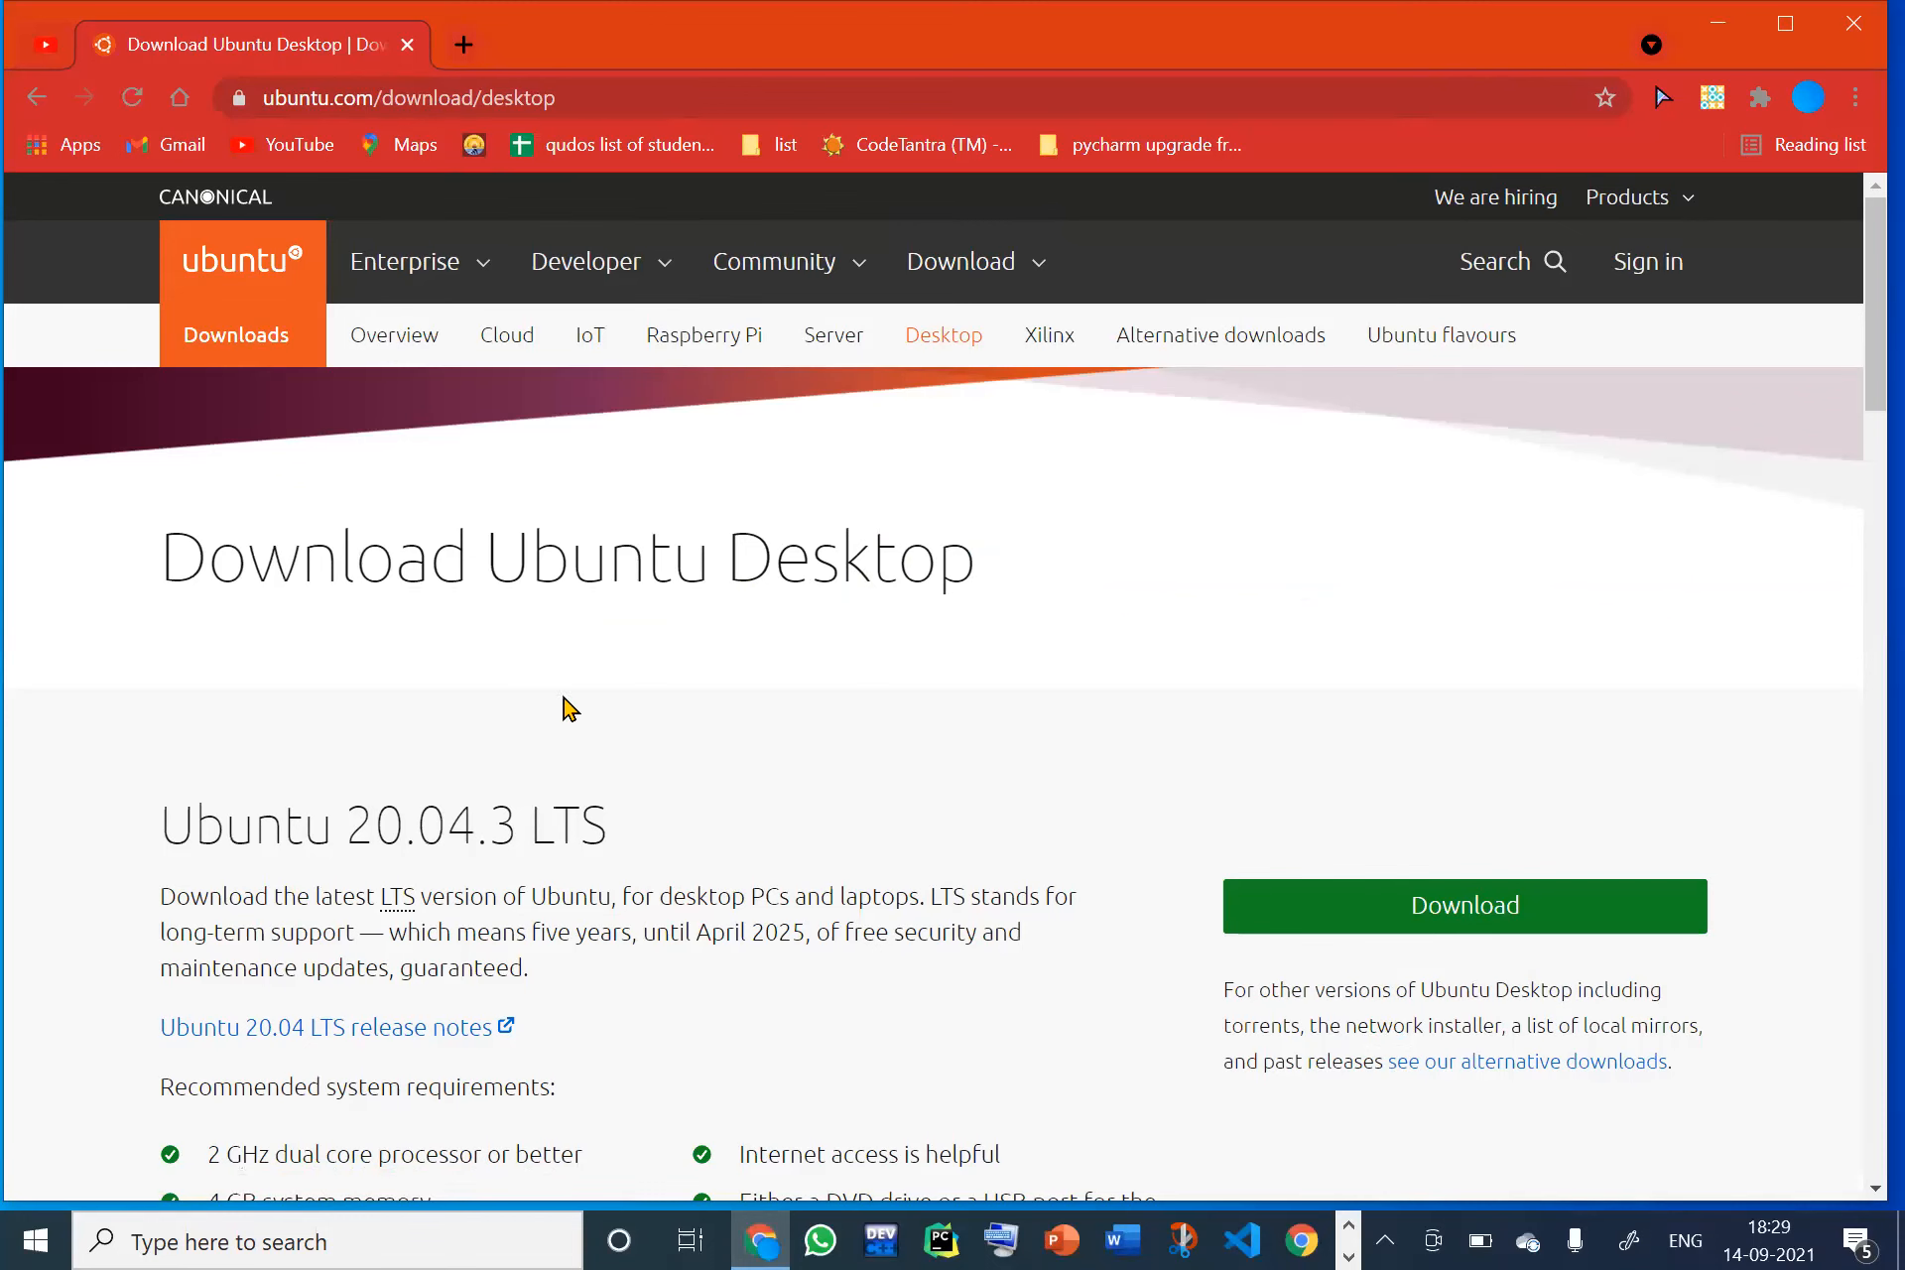
{"action": "scroll", "coordinate": [397, 773], "scroll_direction": "down", "scroll_amount": 5}
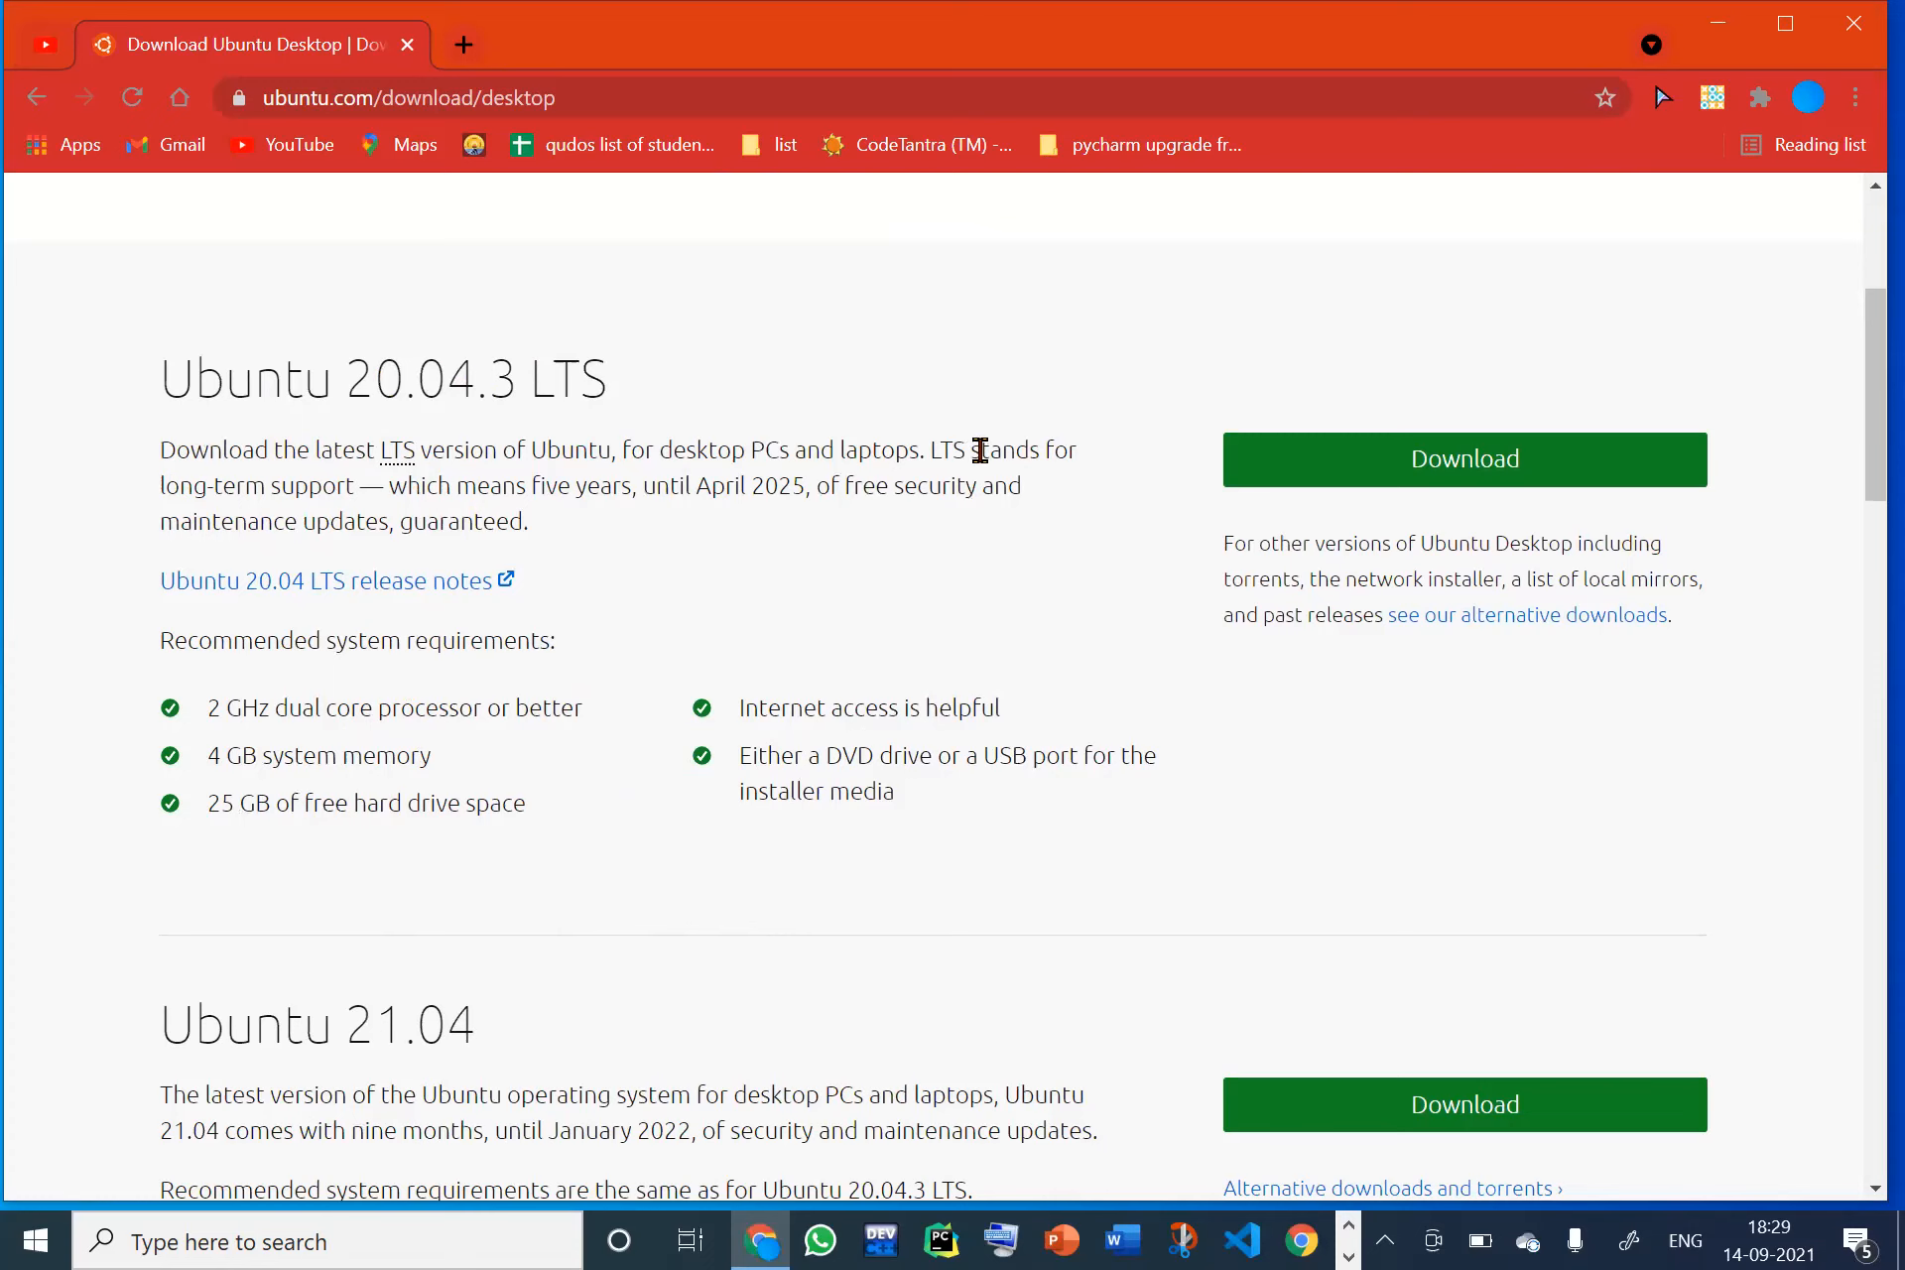
{"action": "left_click_drag", "start_coordinate": [1045, 453], "coordinate": [367, 511]}
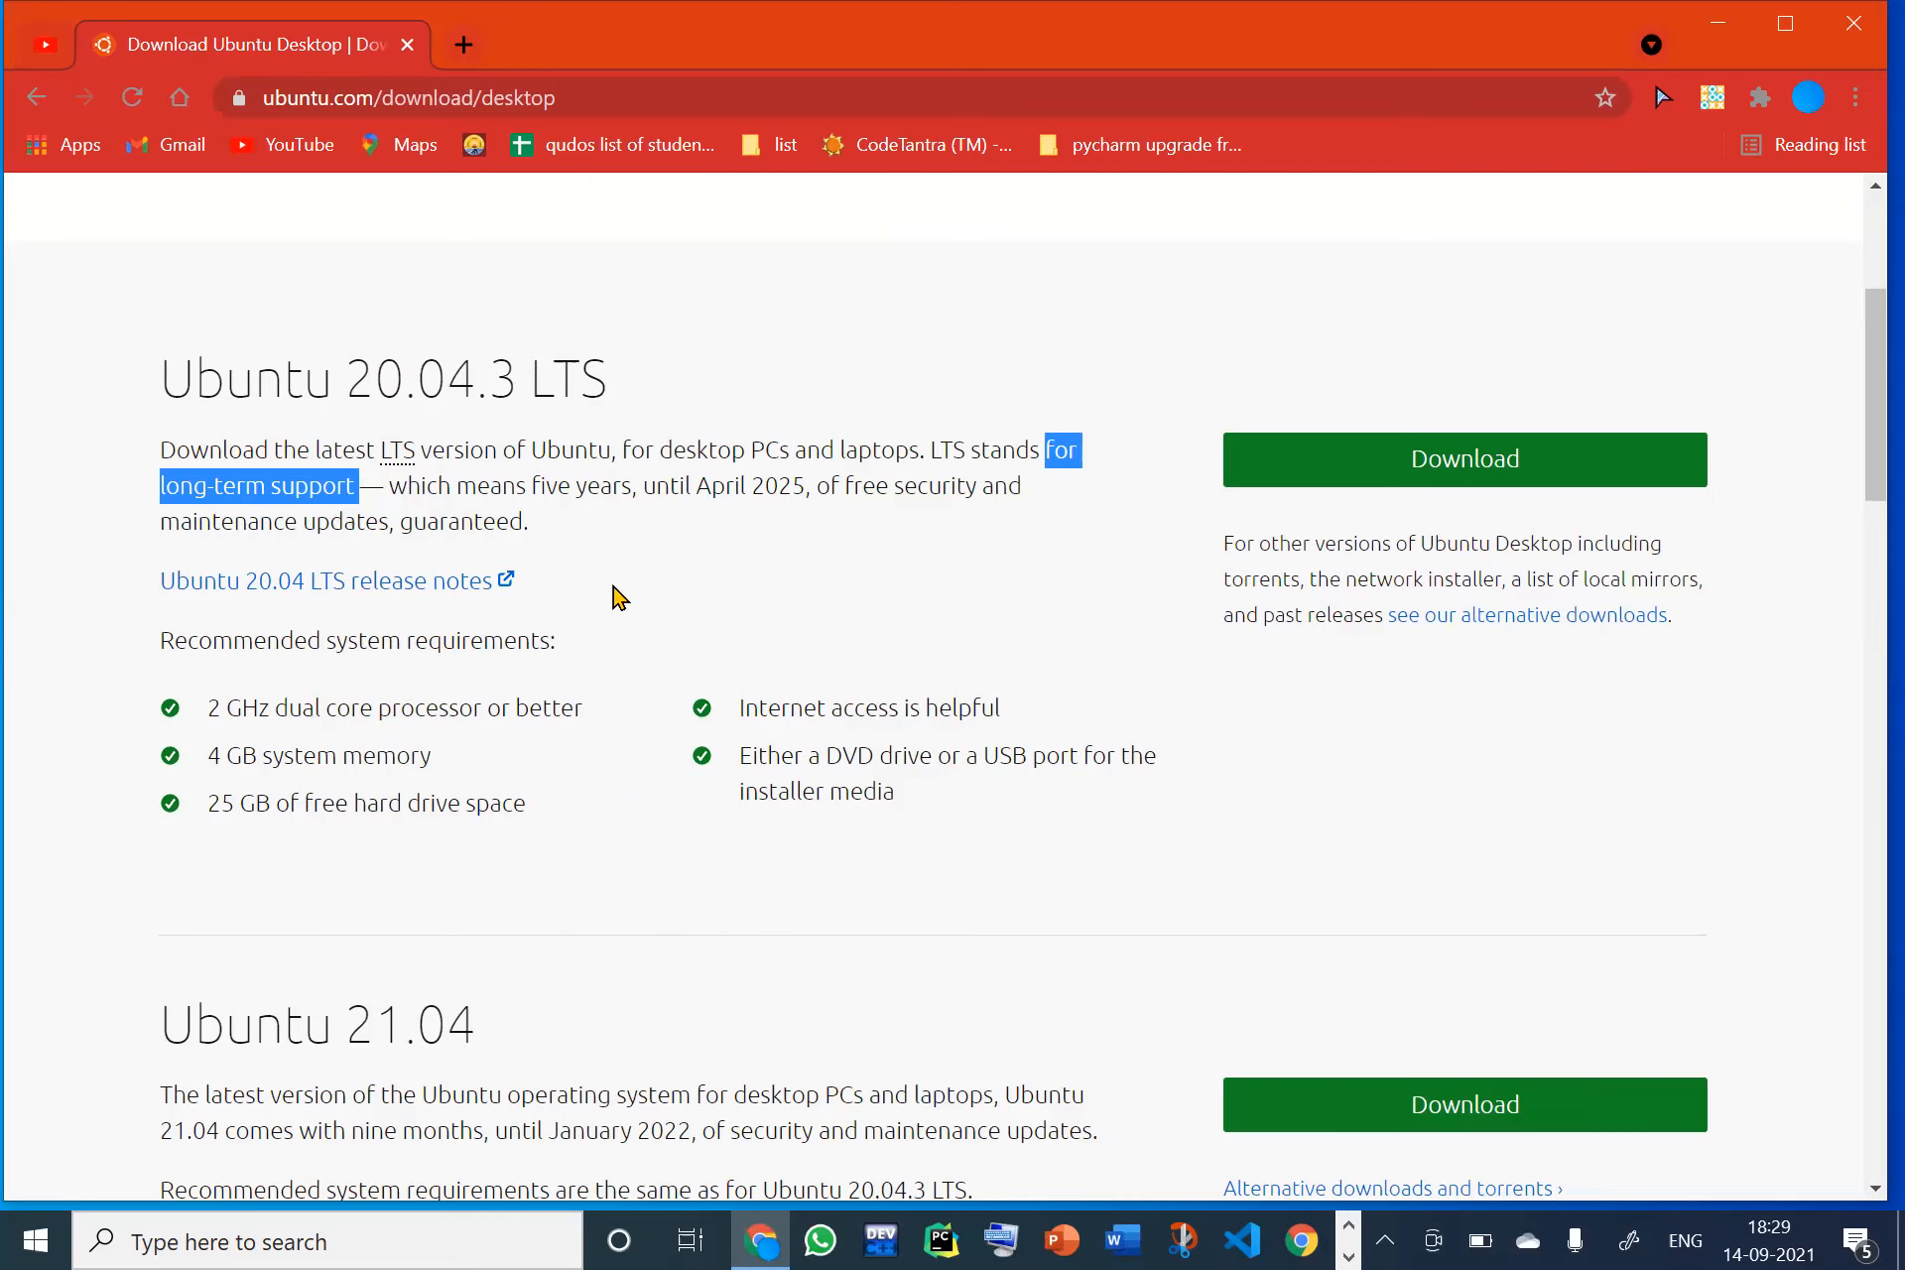
{"action": "left_click", "coordinate": [613, 573]}
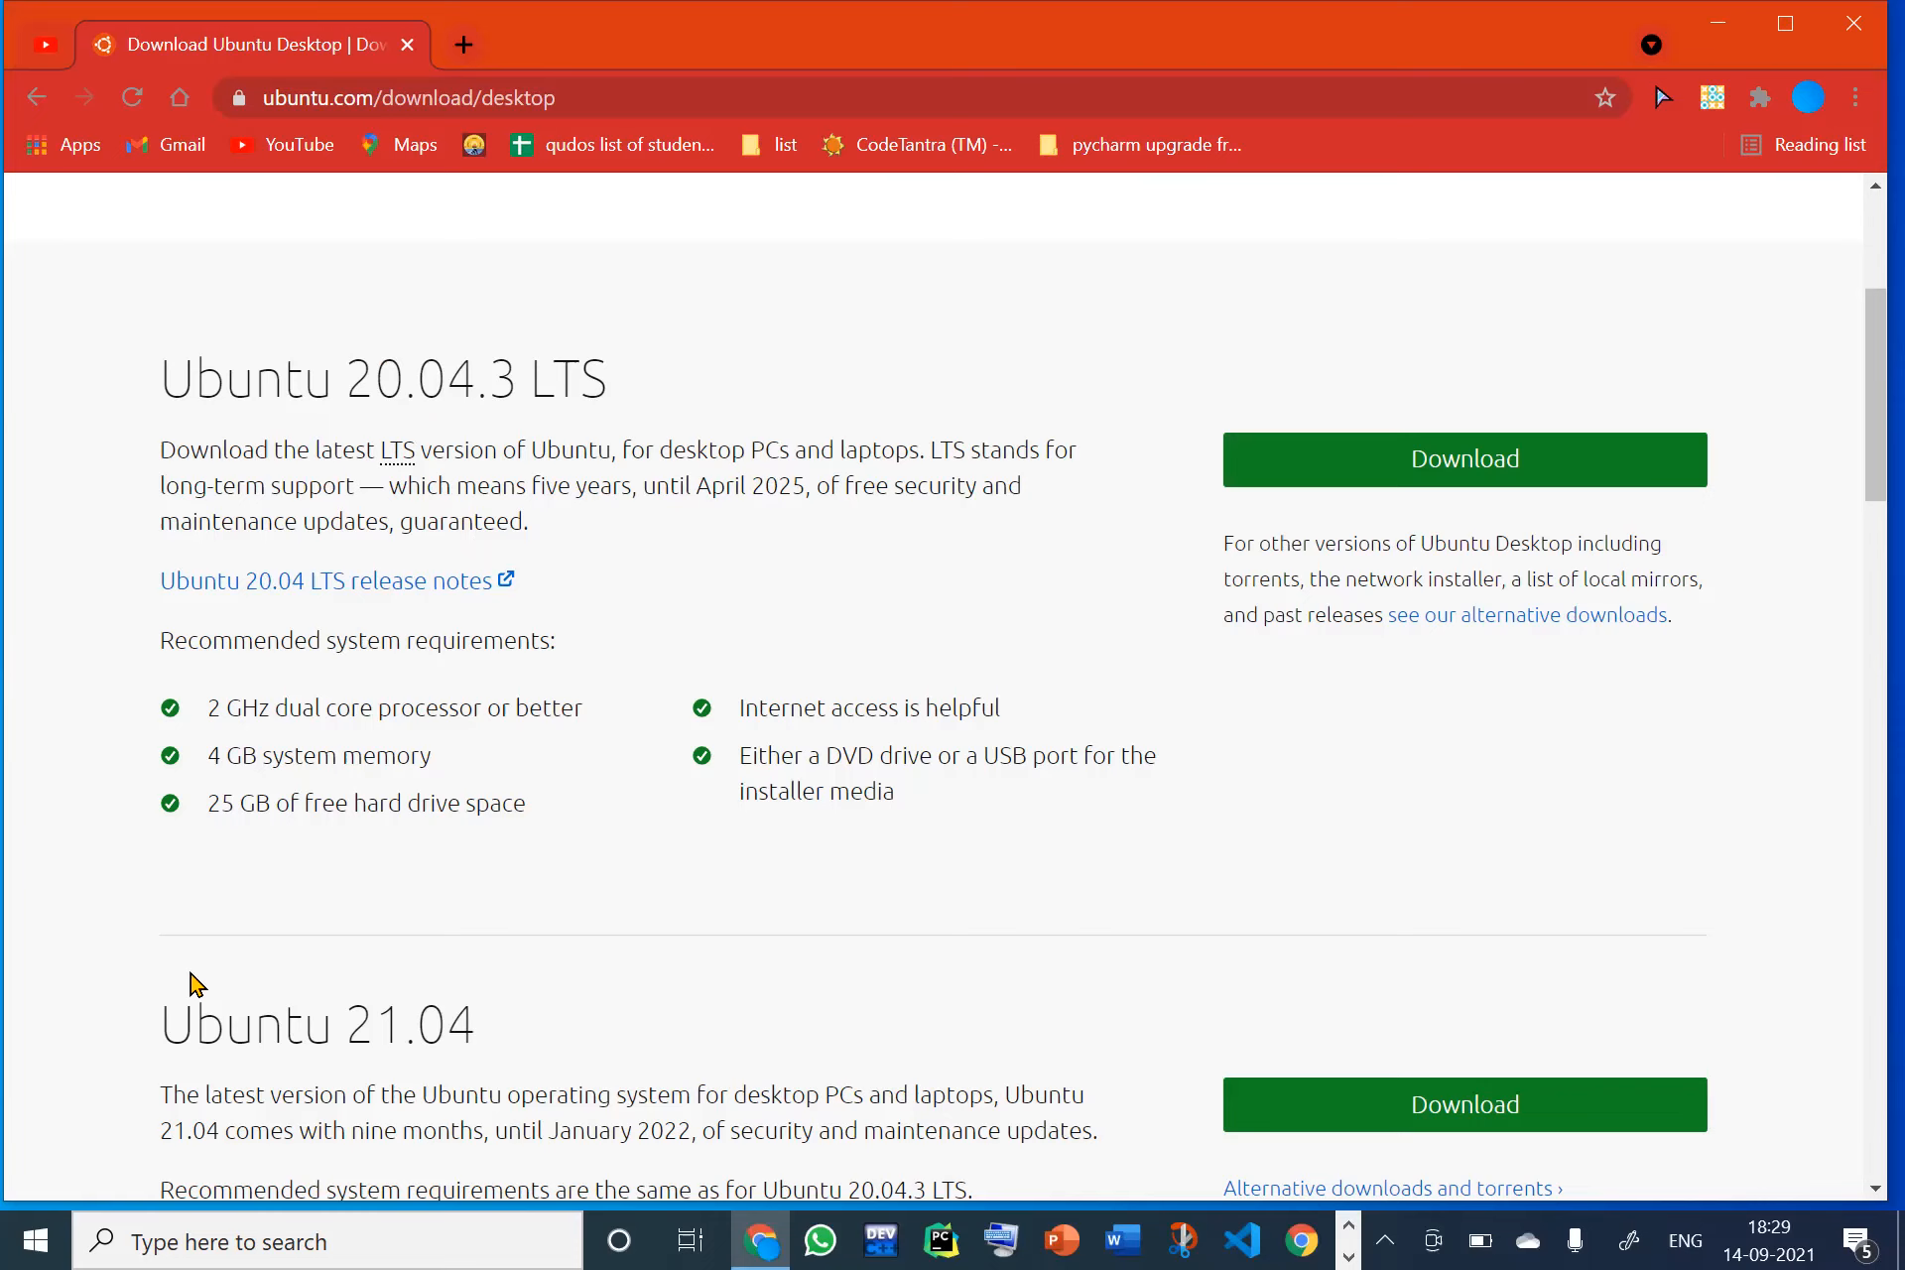
{"action": "scroll", "coordinate": [442, 938], "scroll_direction": "down", "scroll_amount": 1}
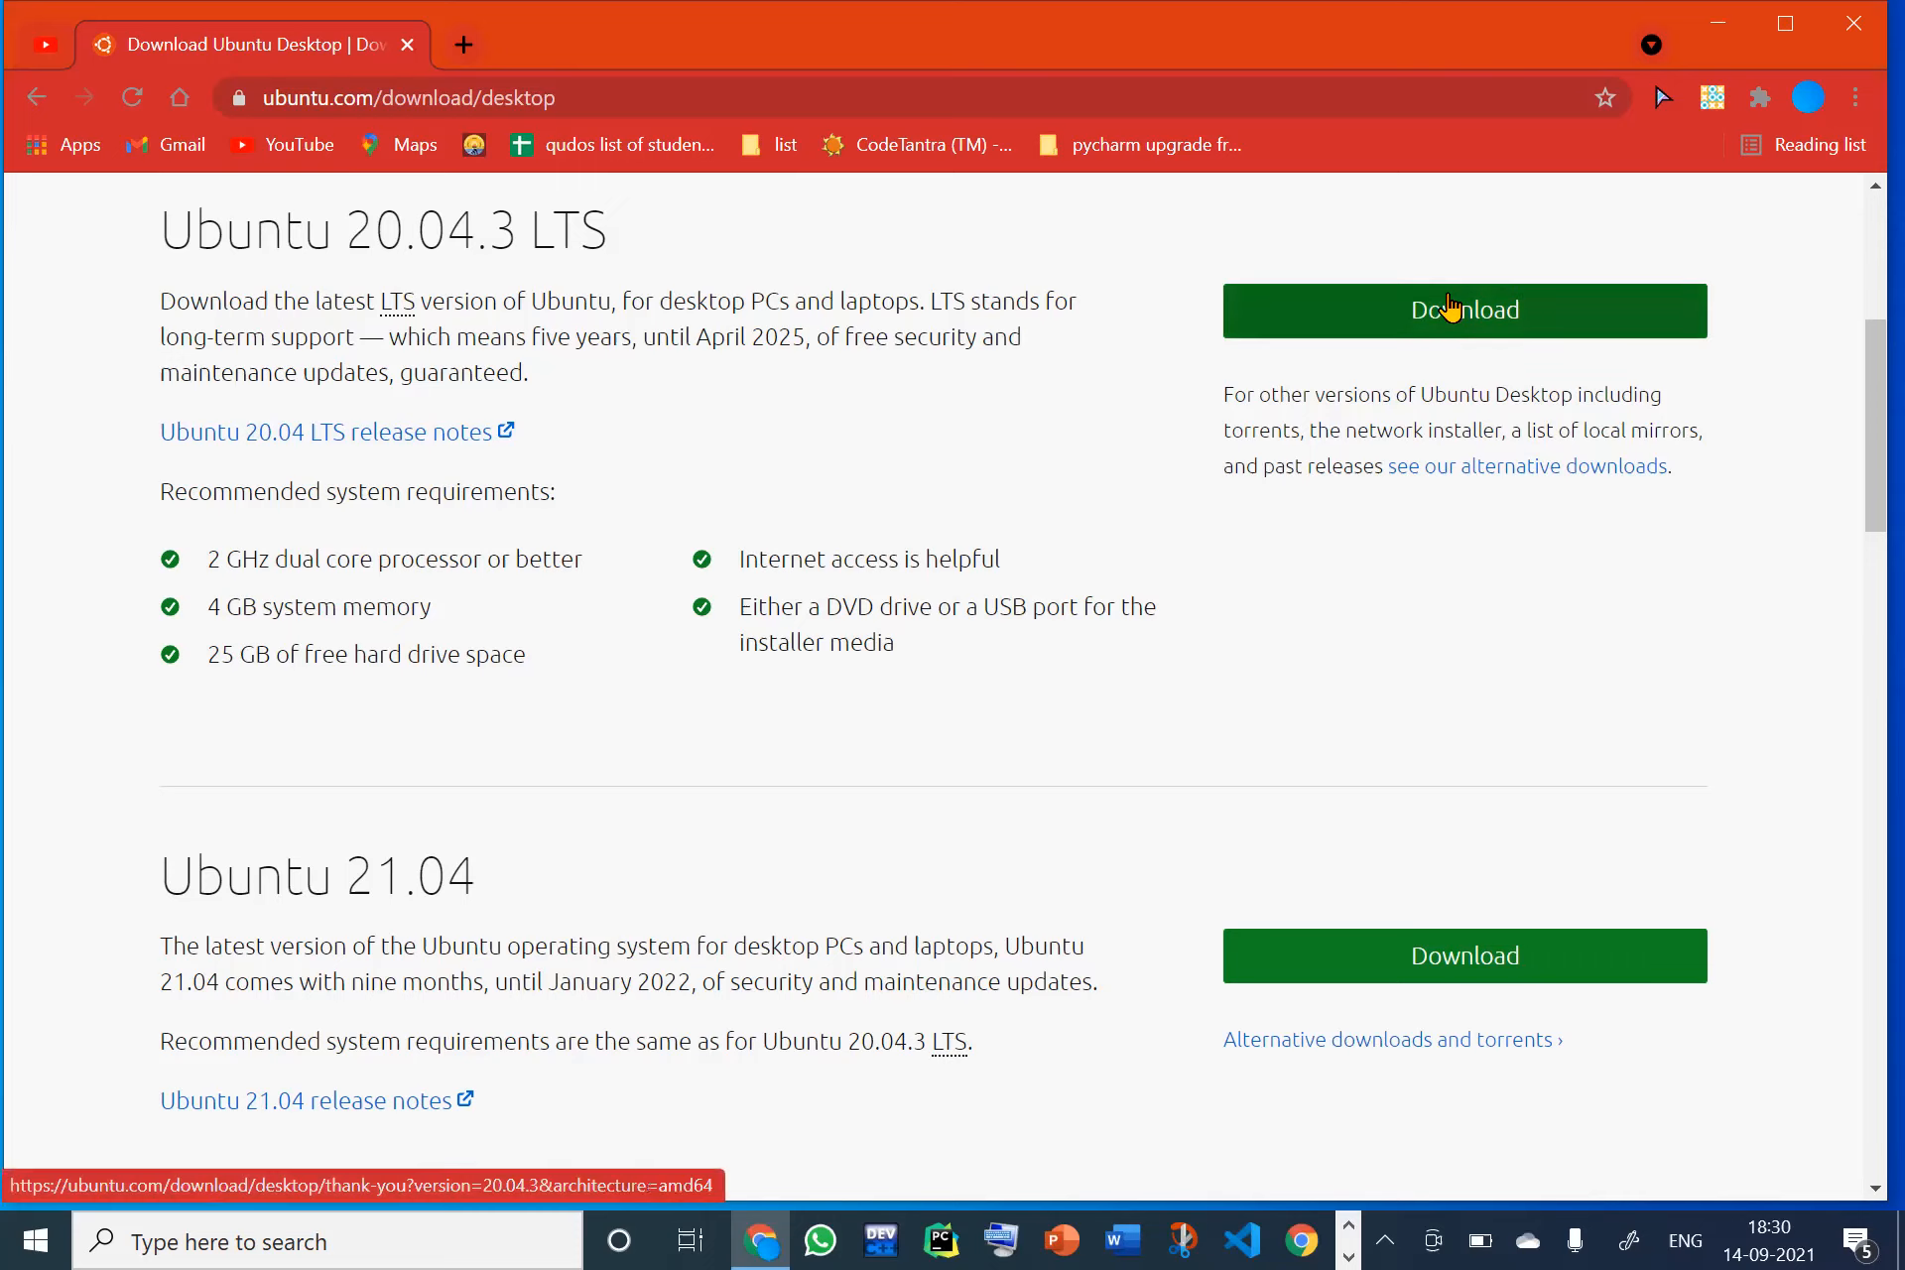
- Start downloading the Ubuntu 20.04.3 LTS desktop image from the Ubuntu Desktop page, and cancel the running download
{"action": "left_click", "coordinate": [1448, 300]}
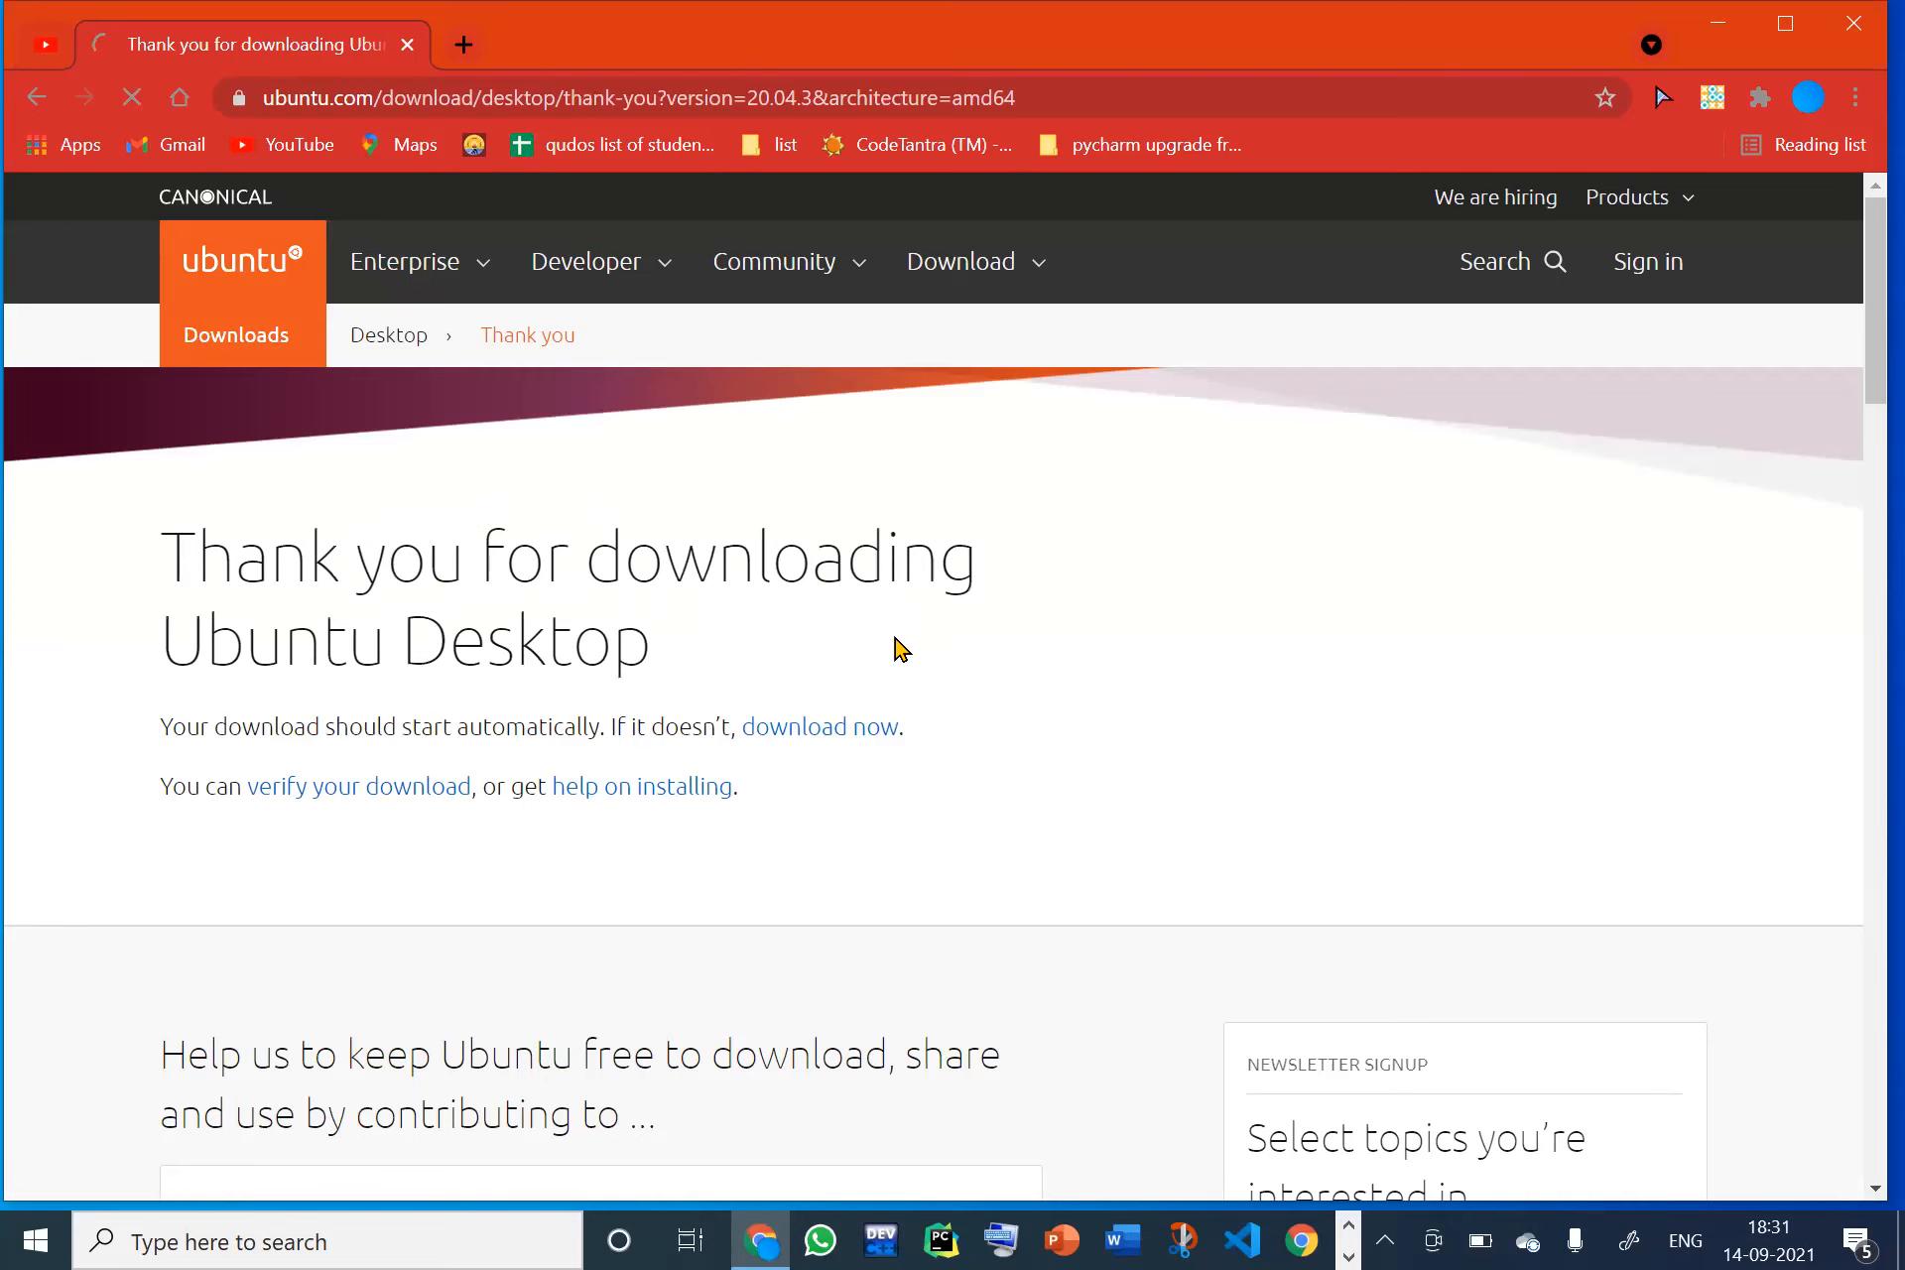
{"action": "left_click", "coordinate": [35, 100]}
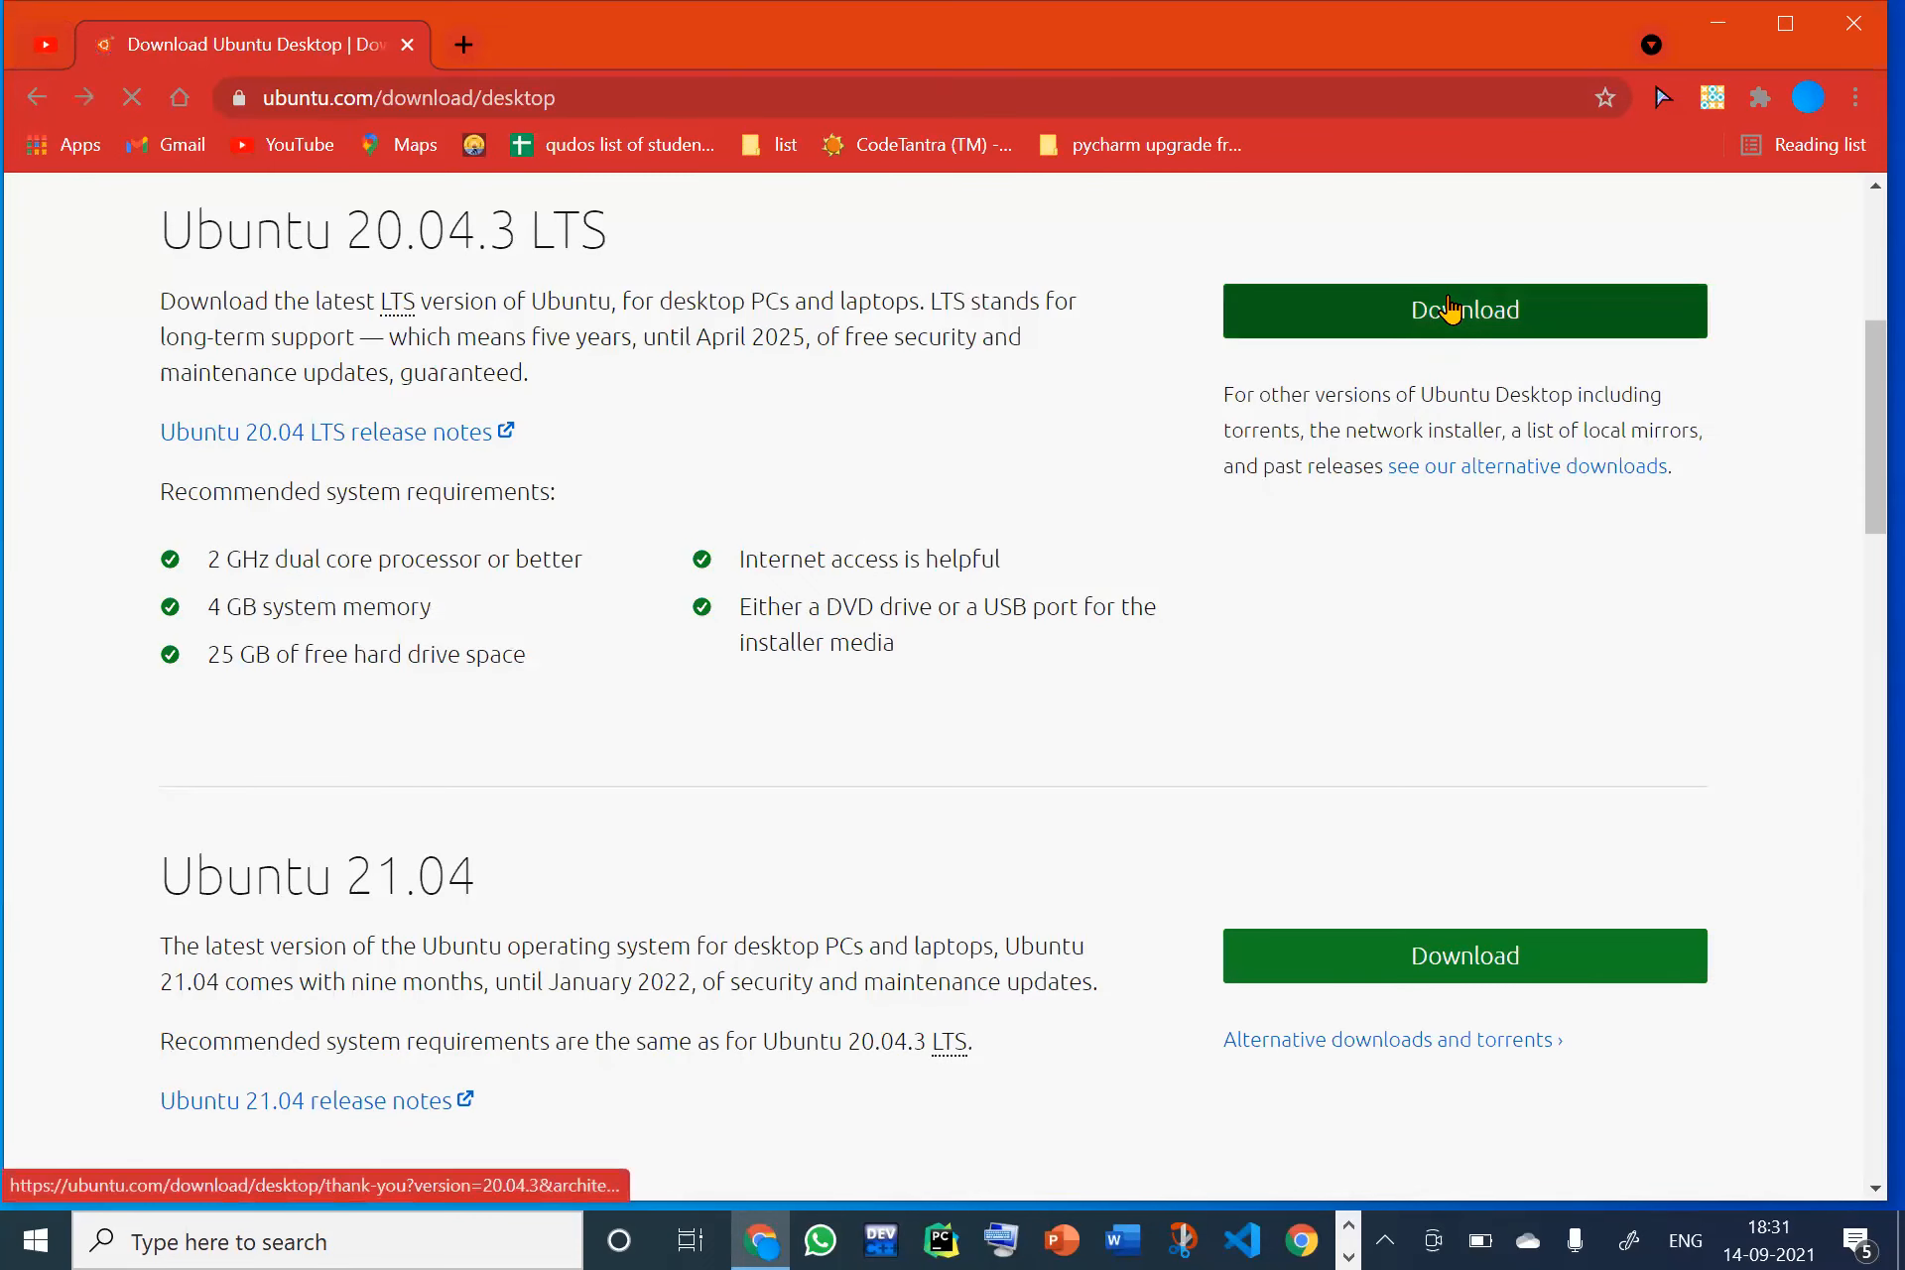
{"action": "left_click", "coordinate": [1448, 310]}
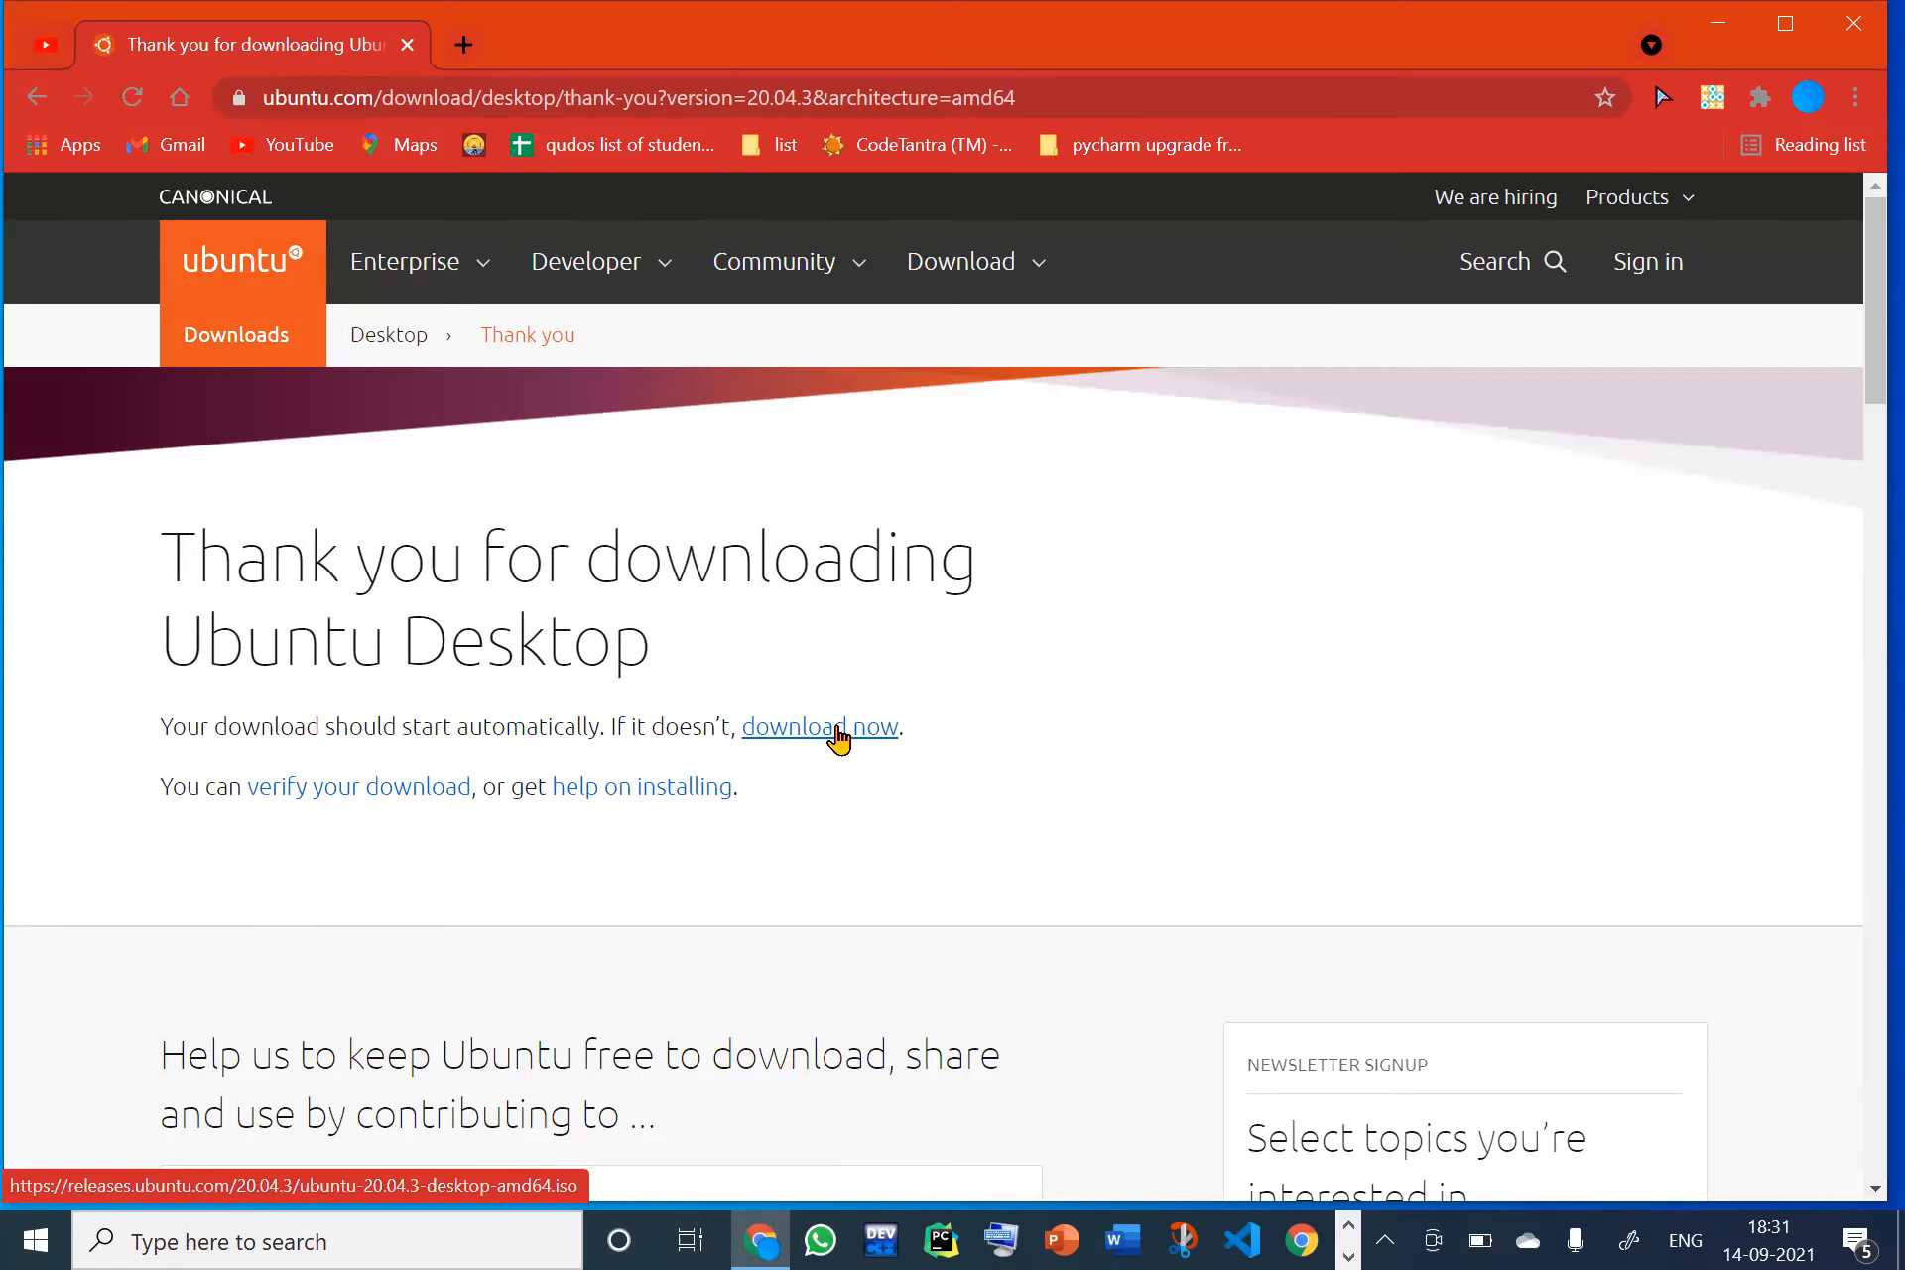
{"action": "left_click", "coordinate": [31, 99]}
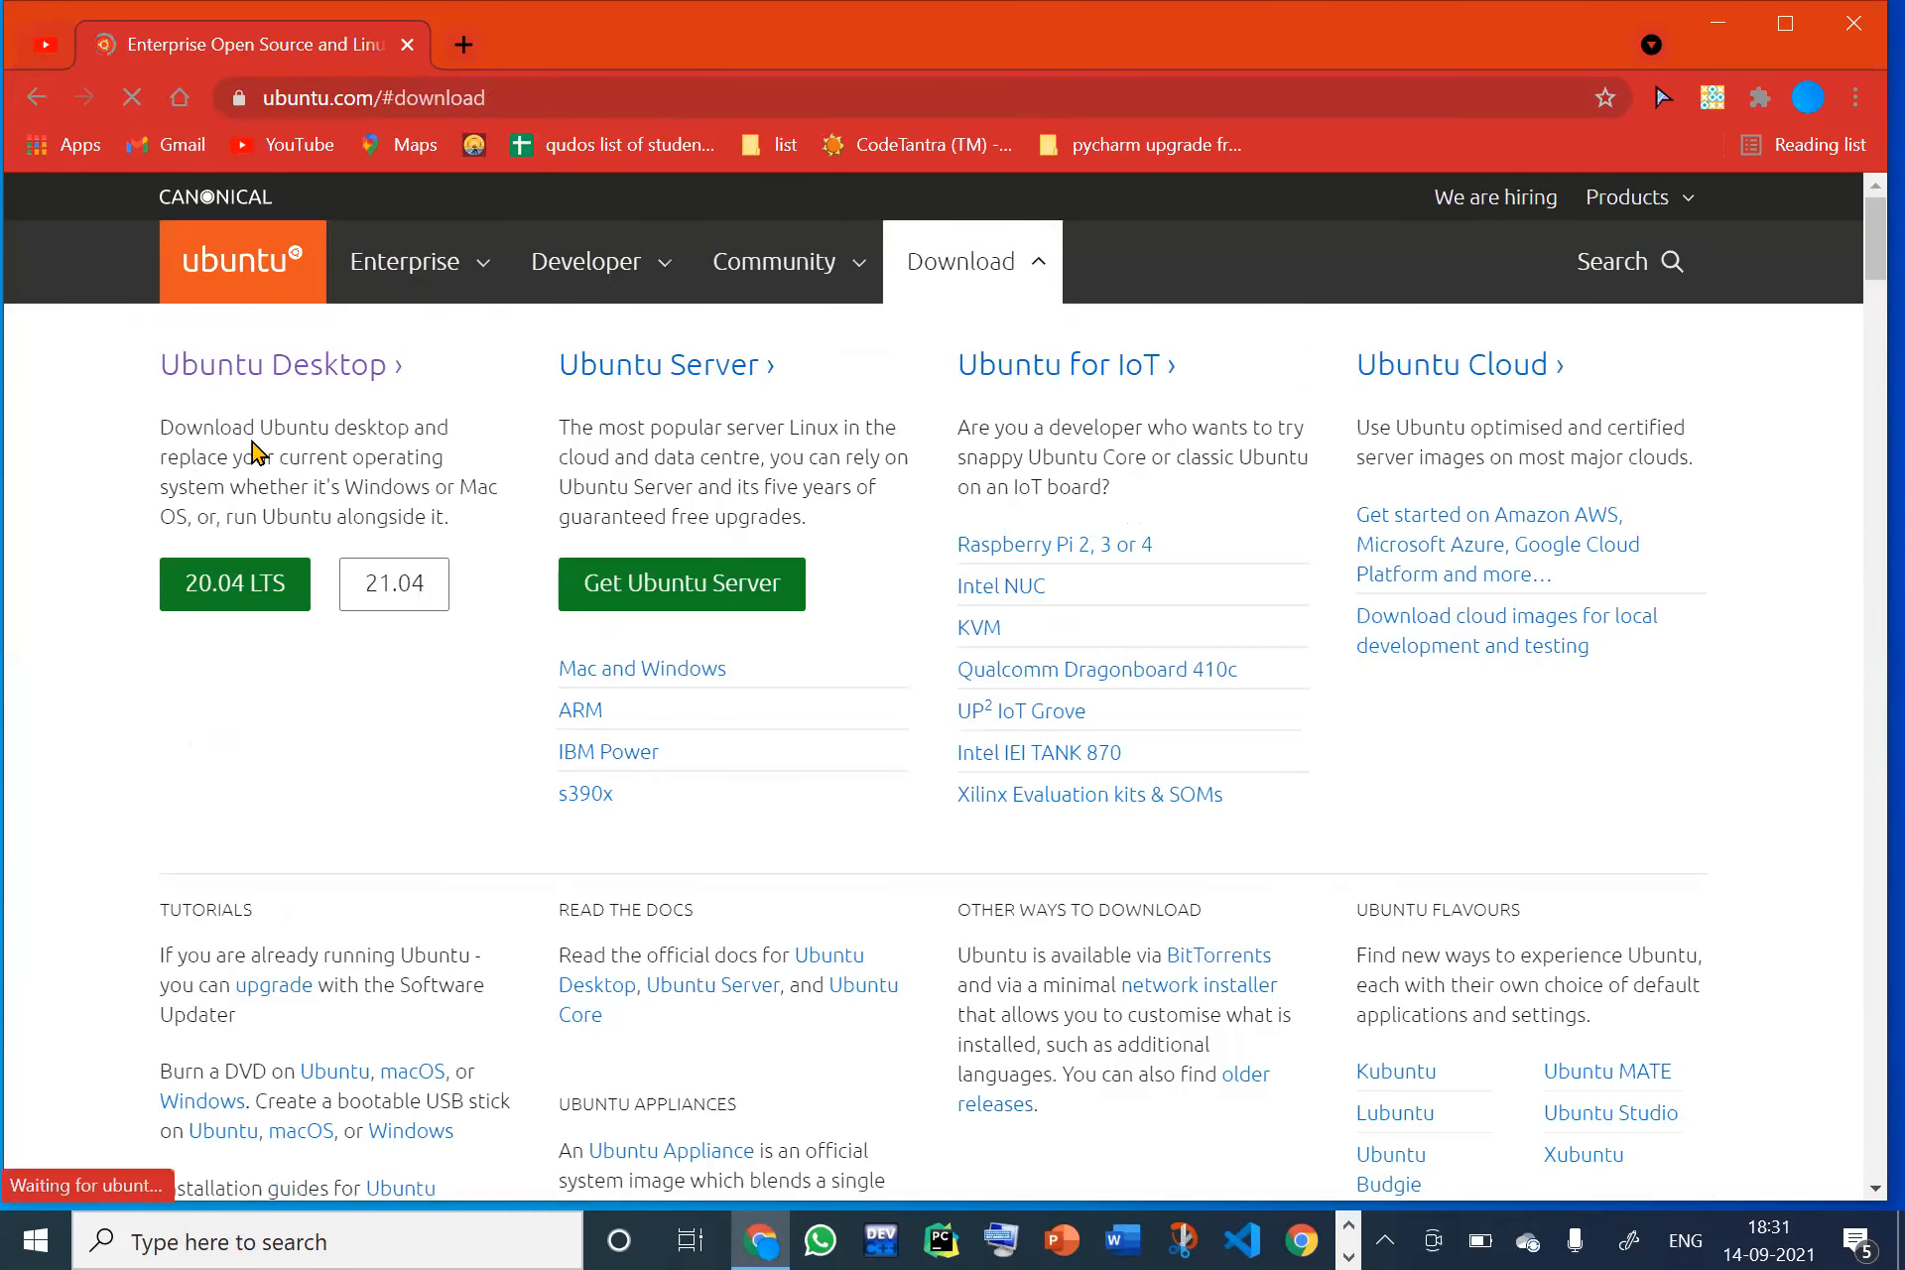
{"action": "left_click", "coordinate": [260, 368]}
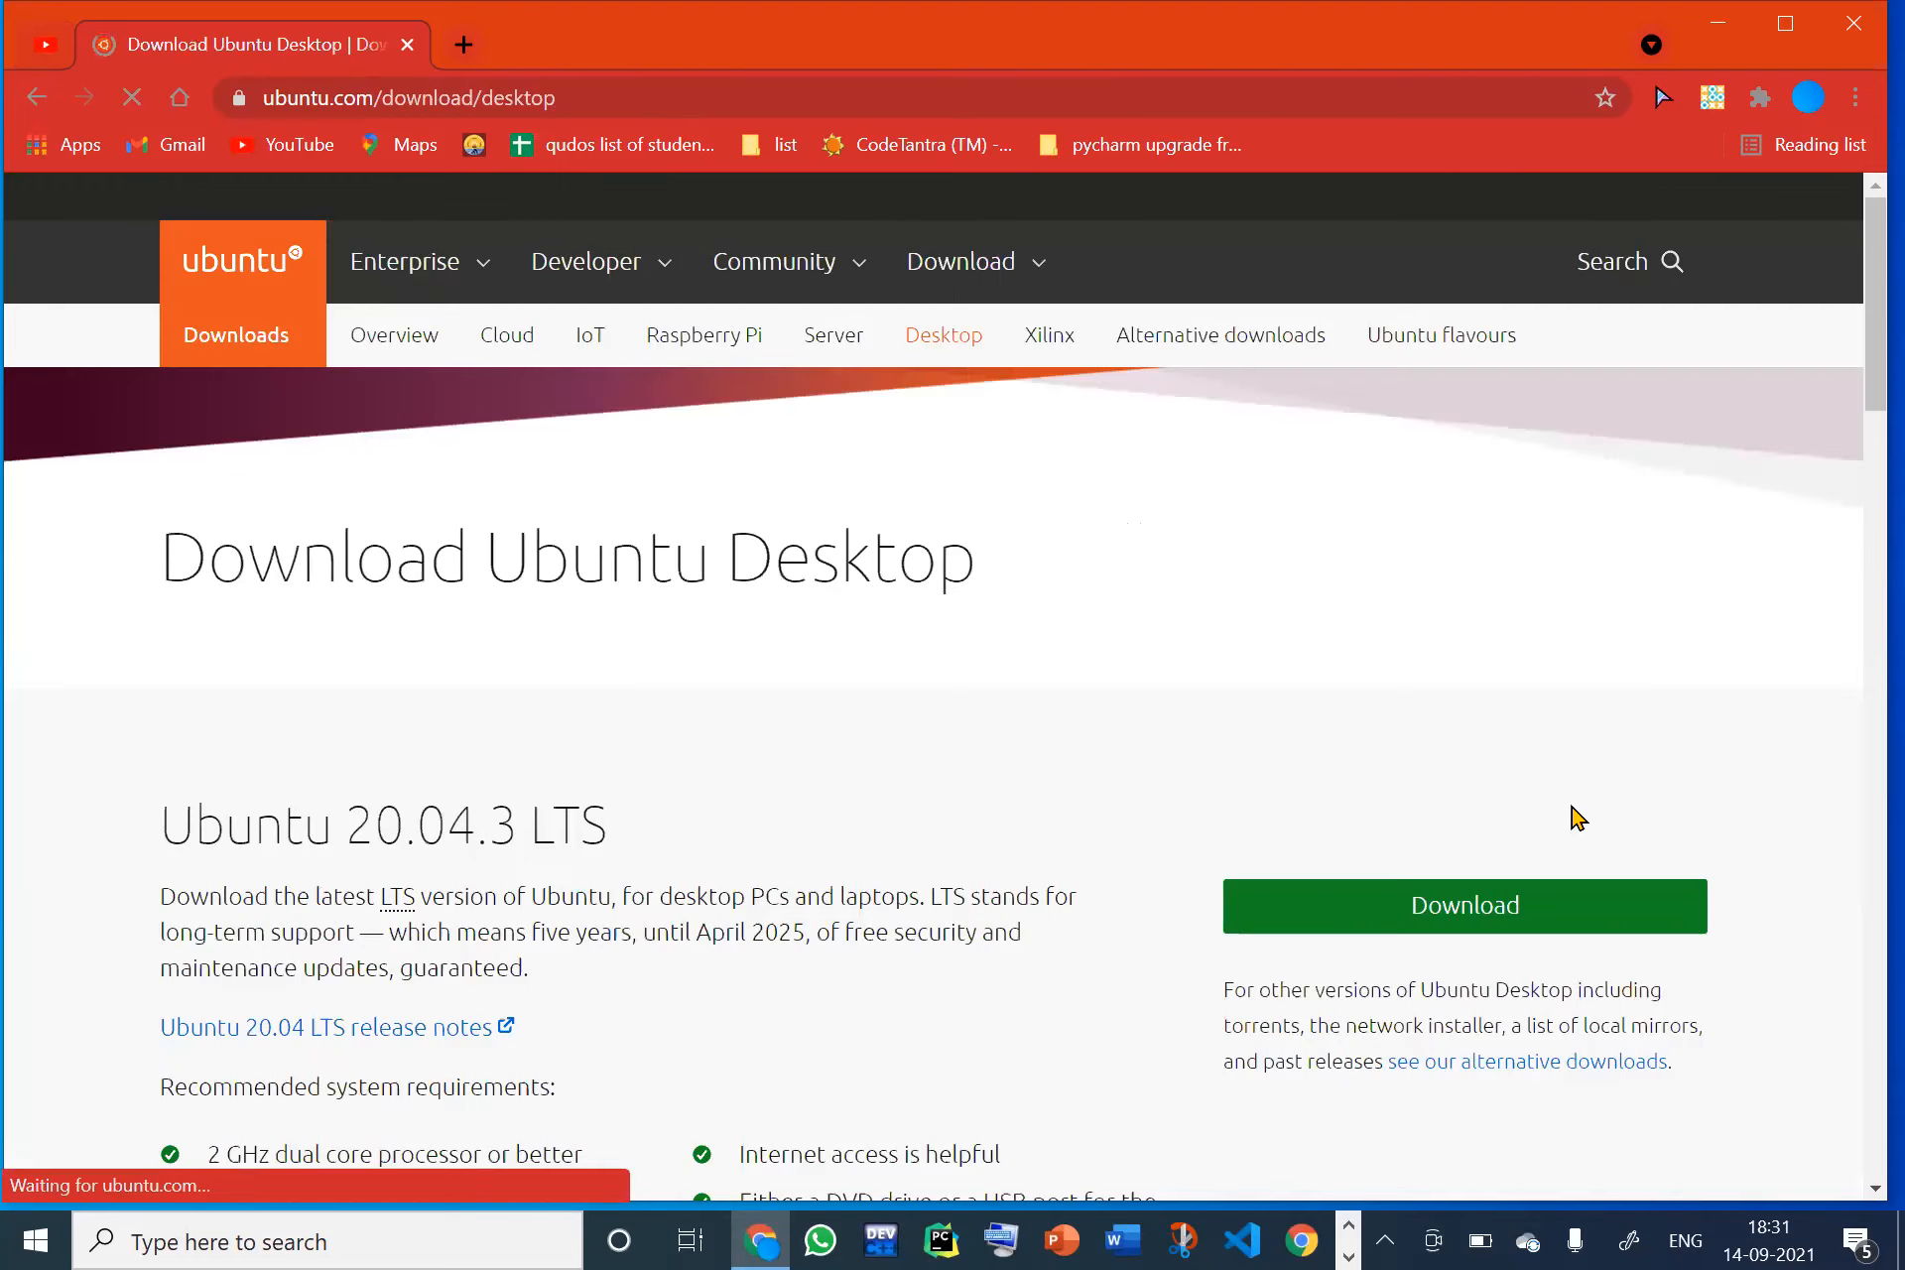
{"action": "left_click", "coordinate": [1455, 925]}
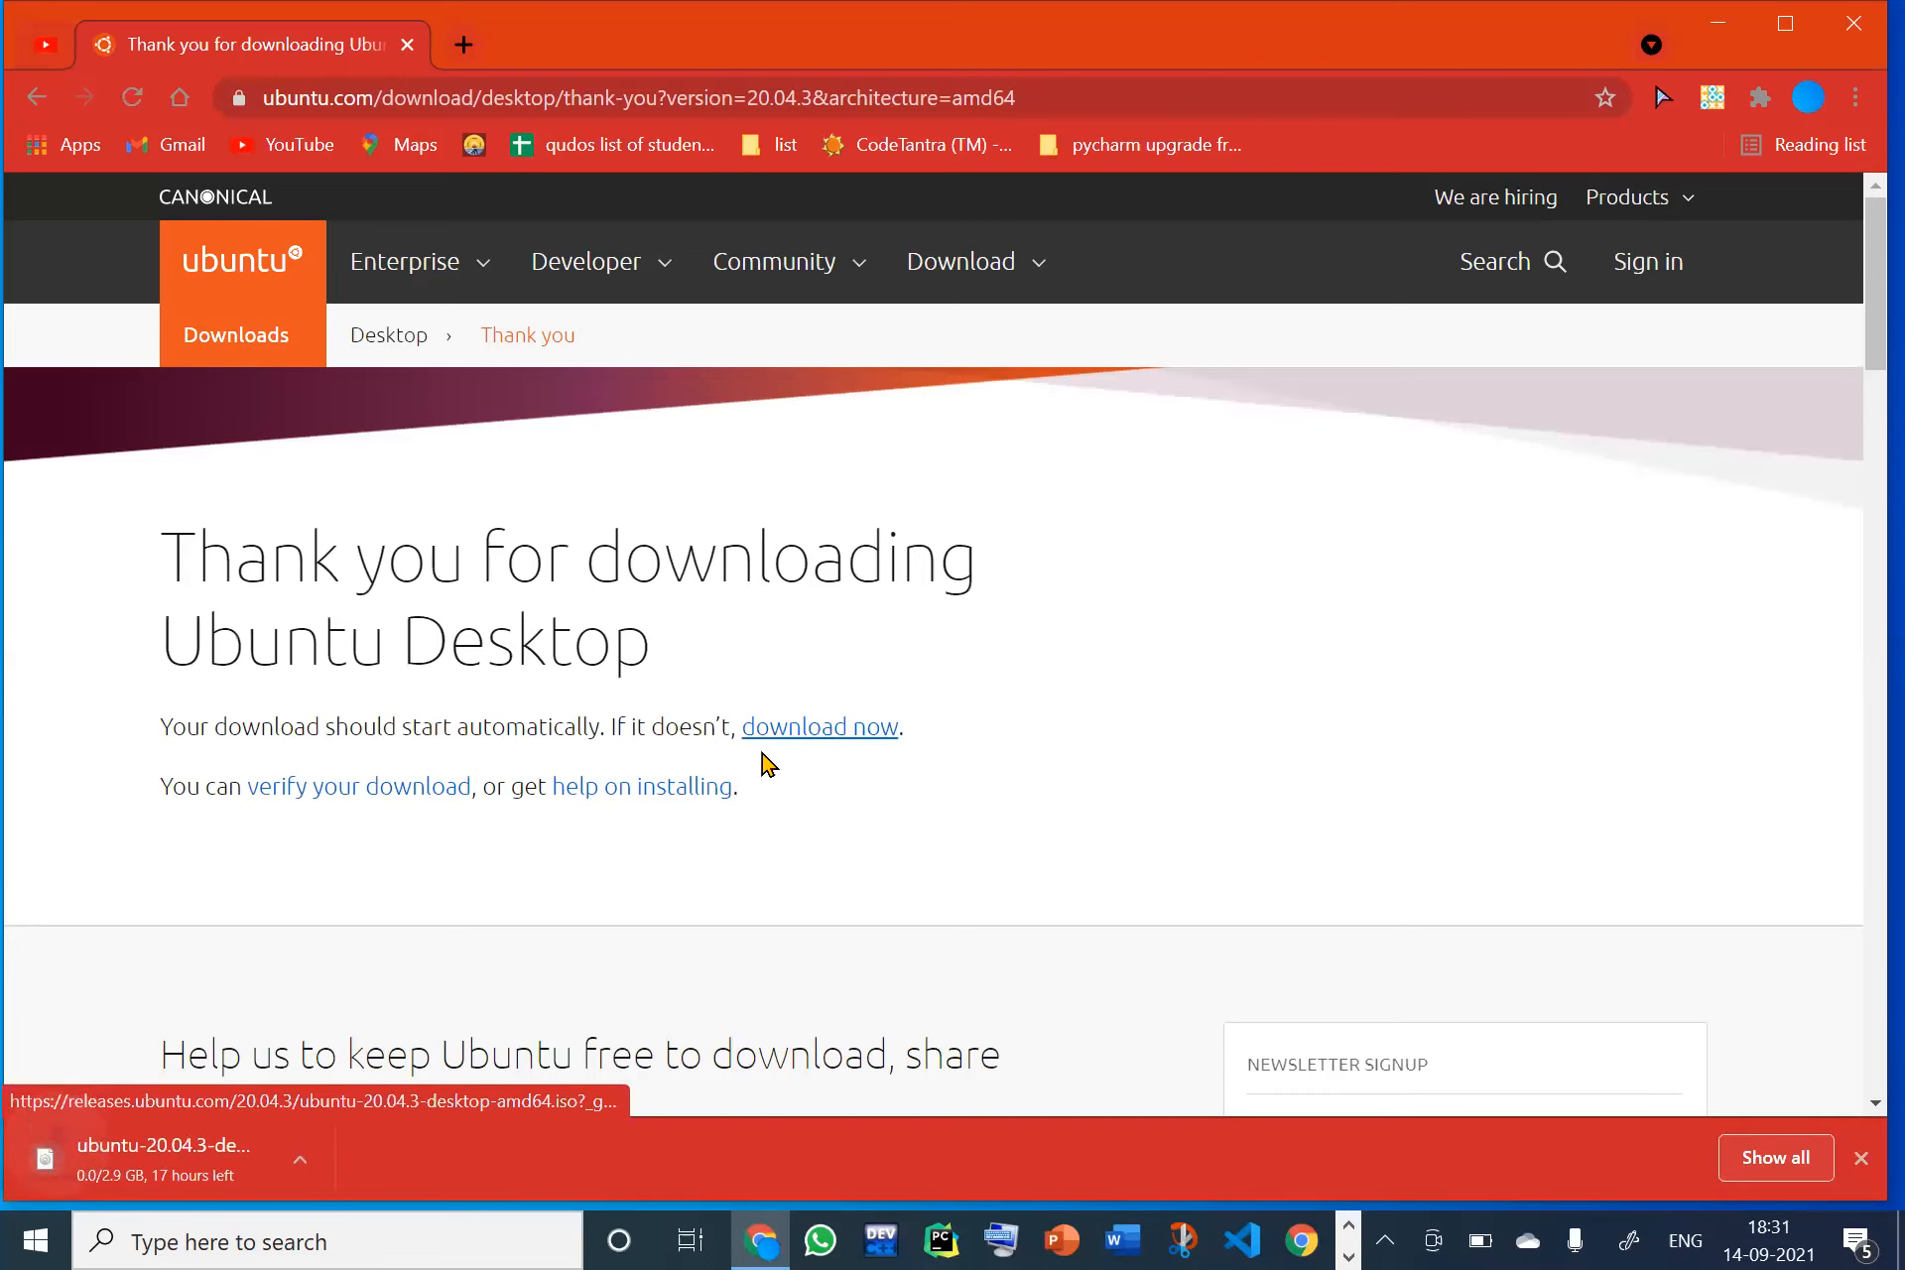
{"action": "left_click", "coordinate": [318, 1161]}
{"action": "left_click", "coordinate": [395, 1110]}
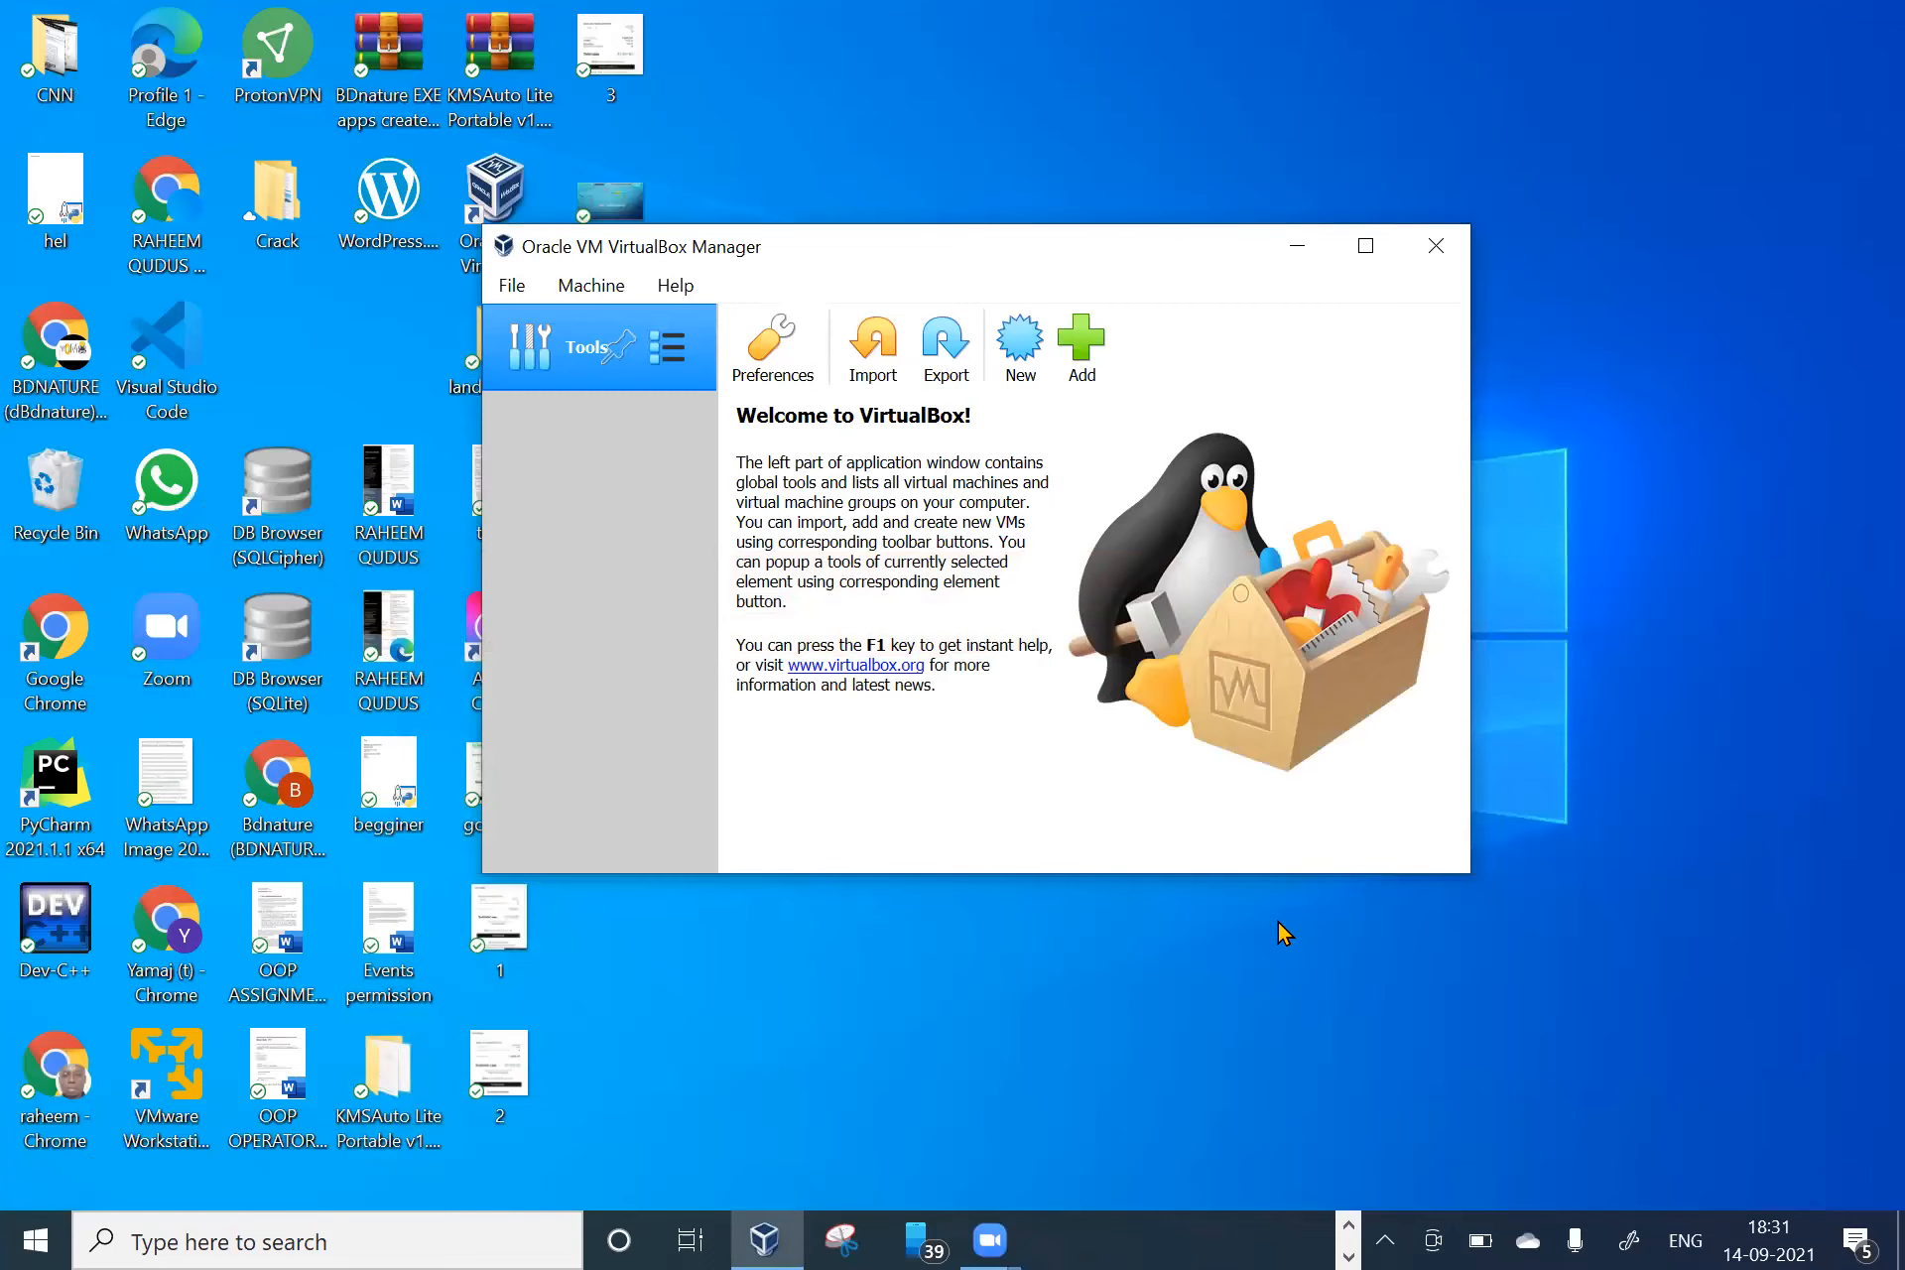
- Check the Downloads folder in File Explorer for the ubuntu-20.04.3-desktop-amd64 image and return to VirtualBox
{"action": "left_click", "coordinate": [1278, 923]}
{"action": "key", "text": "super+e"}
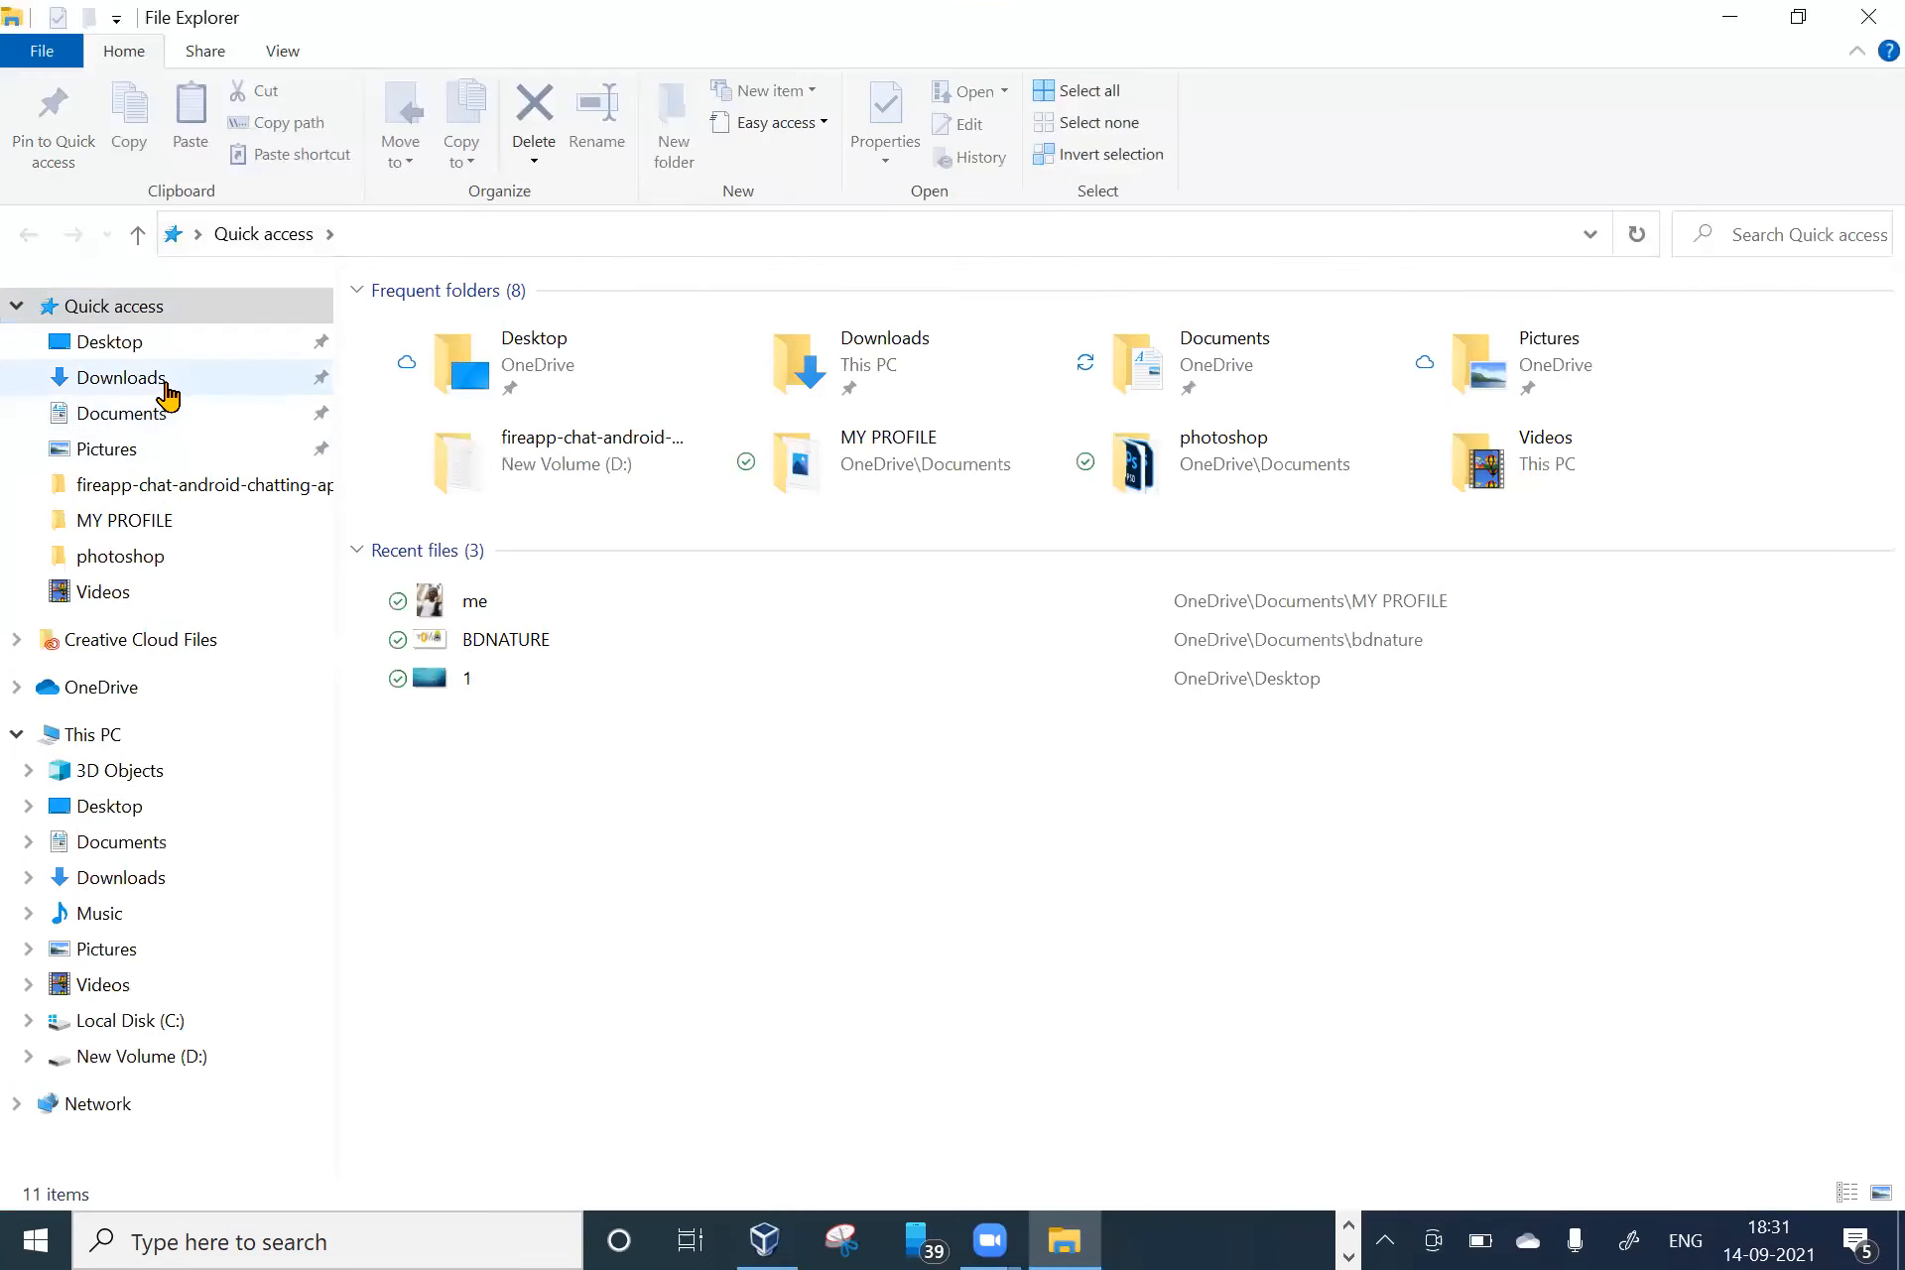
{"action": "left_click", "coordinate": [161, 387]}
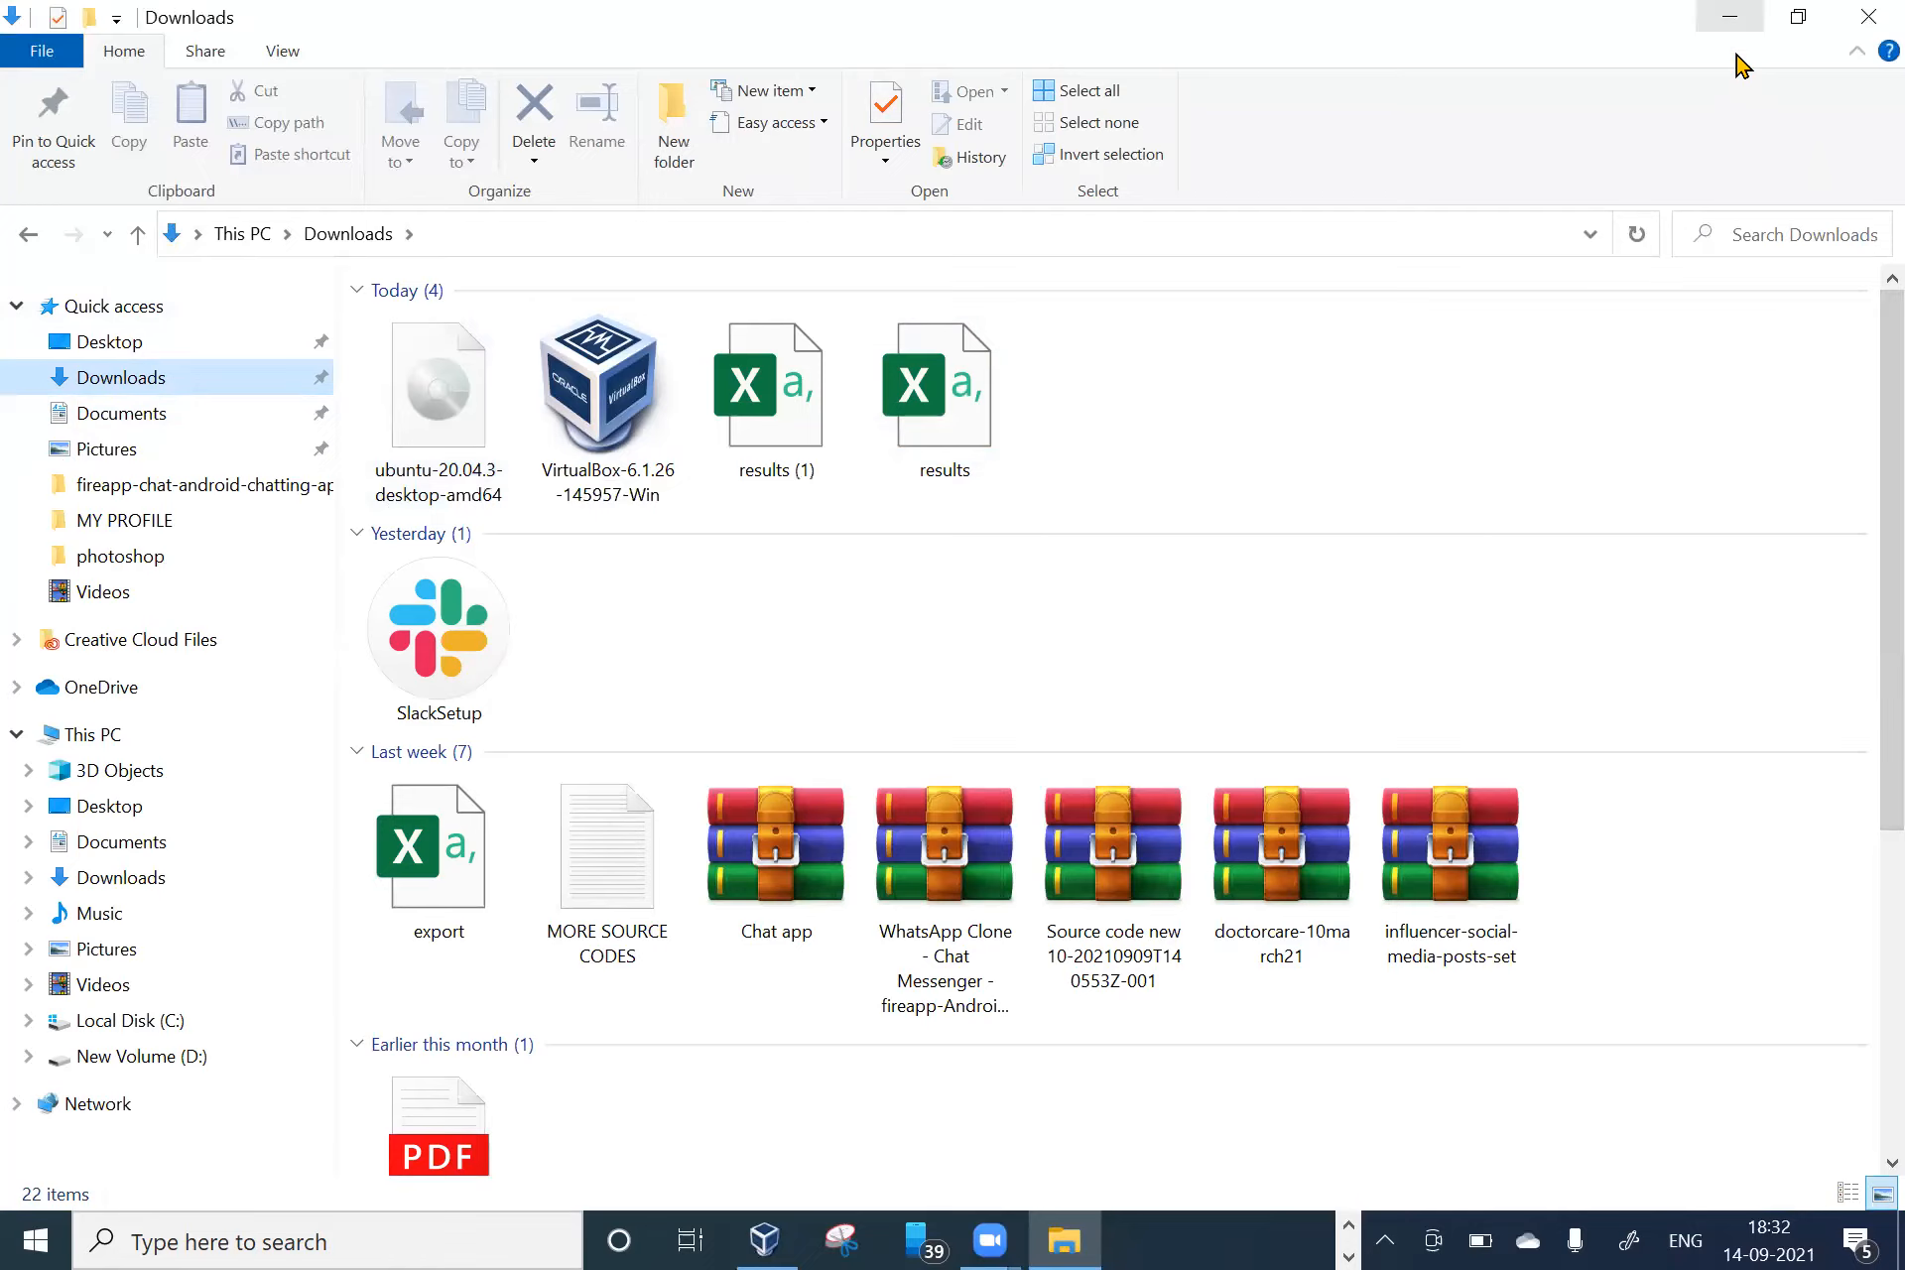
{"action": "left_click", "coordinate": [1729, 18]}
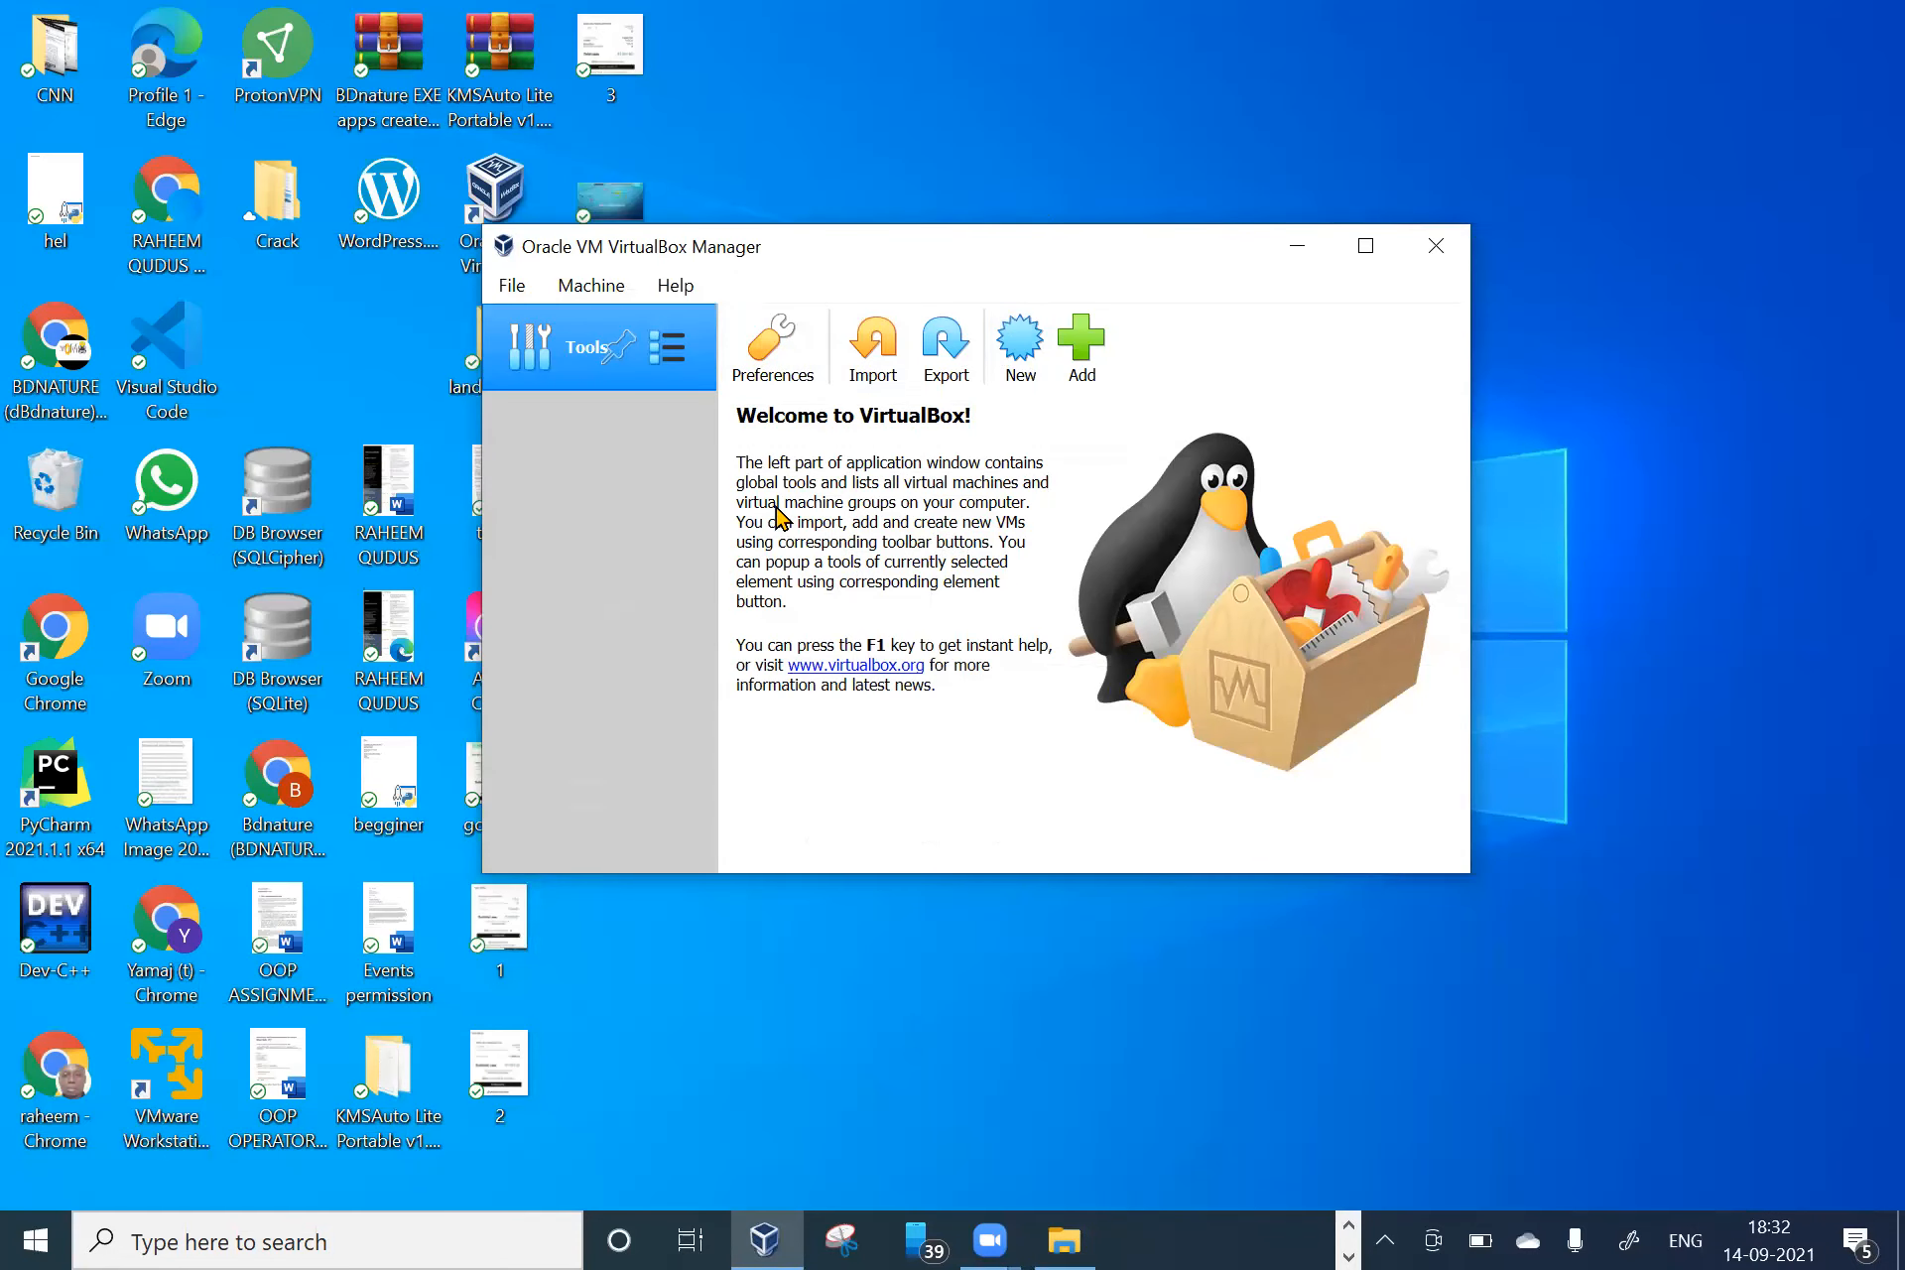
- Start creating a new virtual machine and look through the Windows versions offered for it
{"action": "left_click", "coordinate": [1021, 381]}
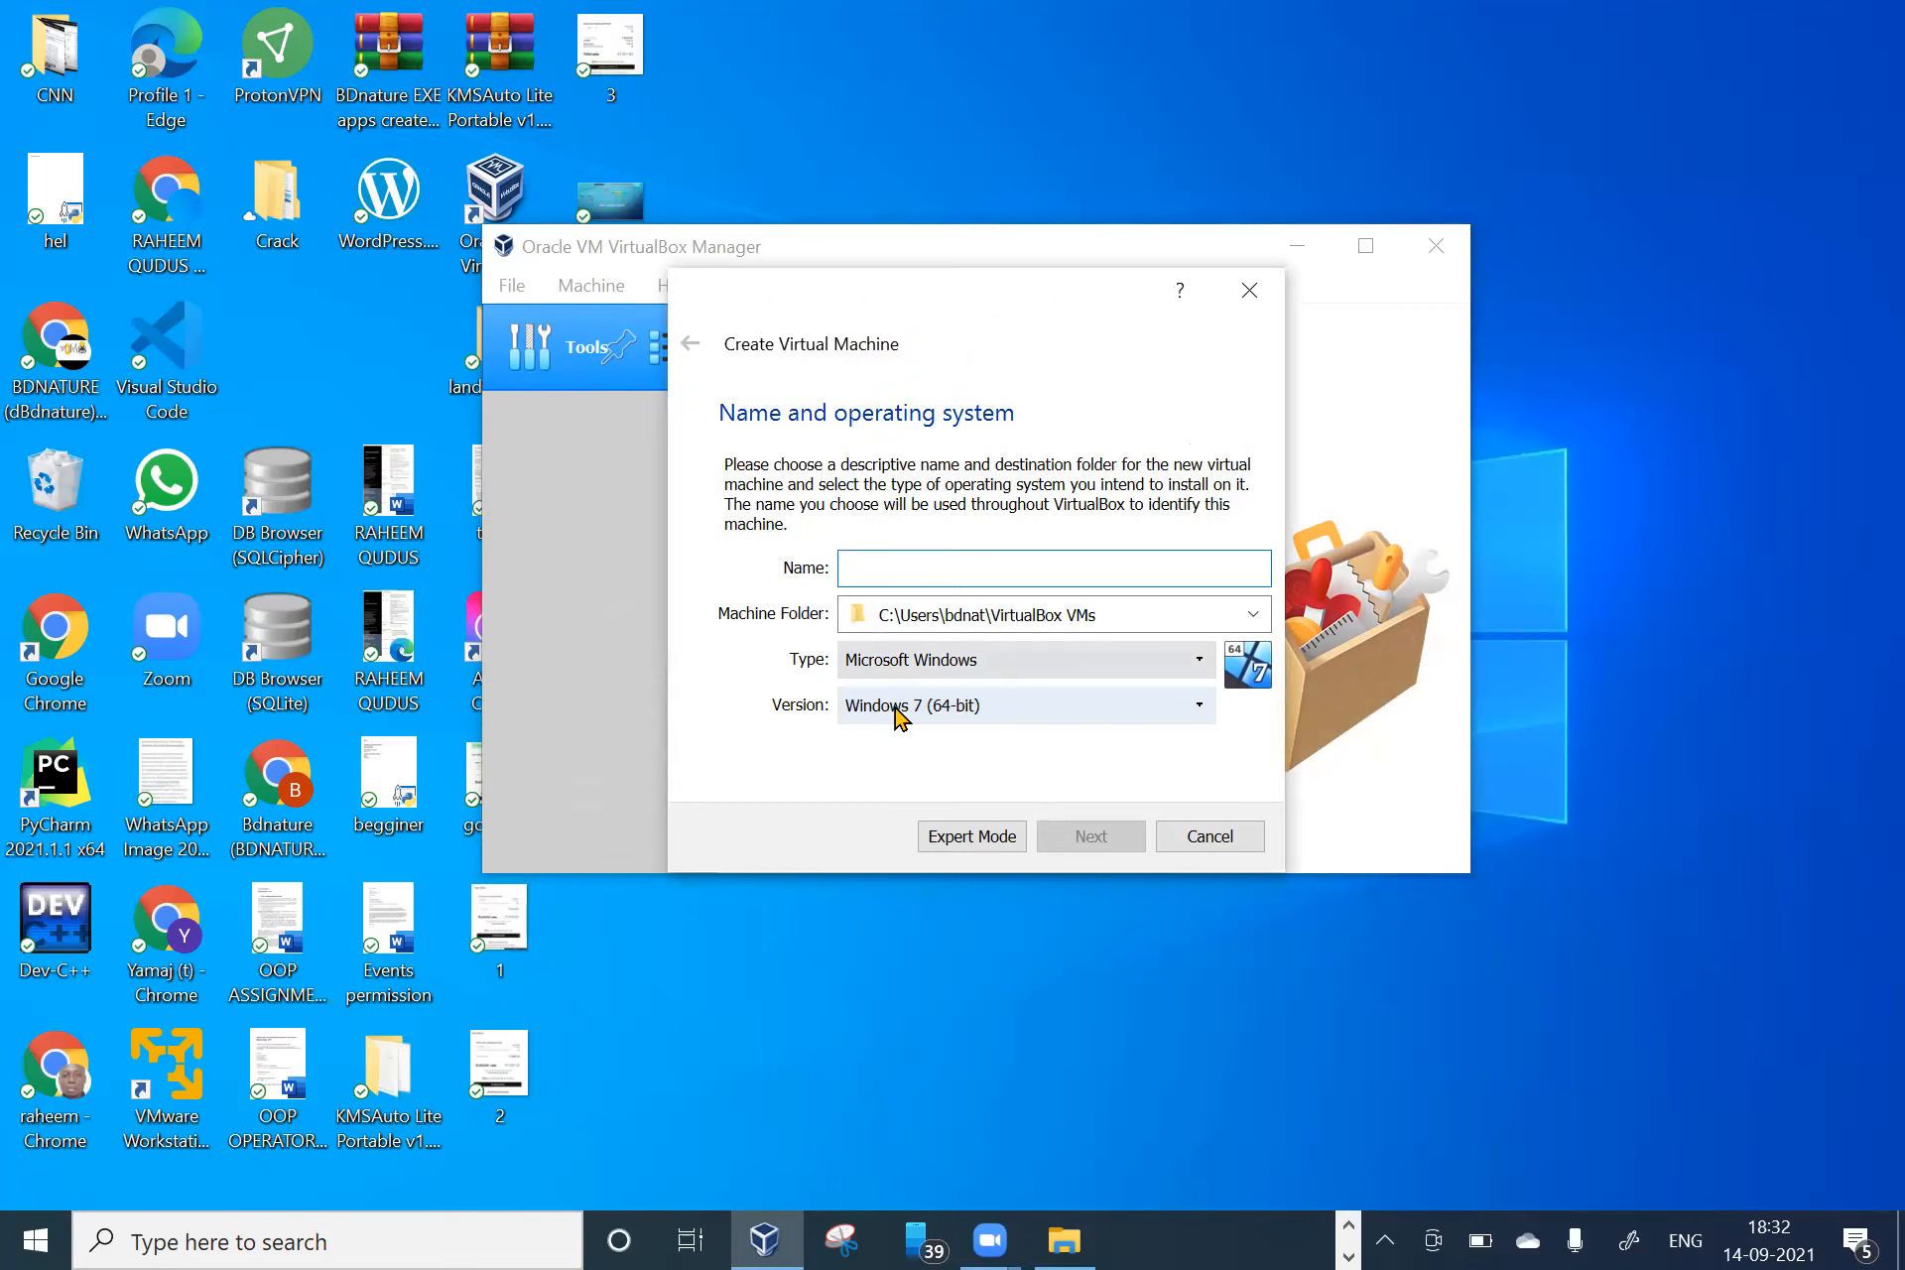
{"action": "left_click", "coordinate": [939, 707]}
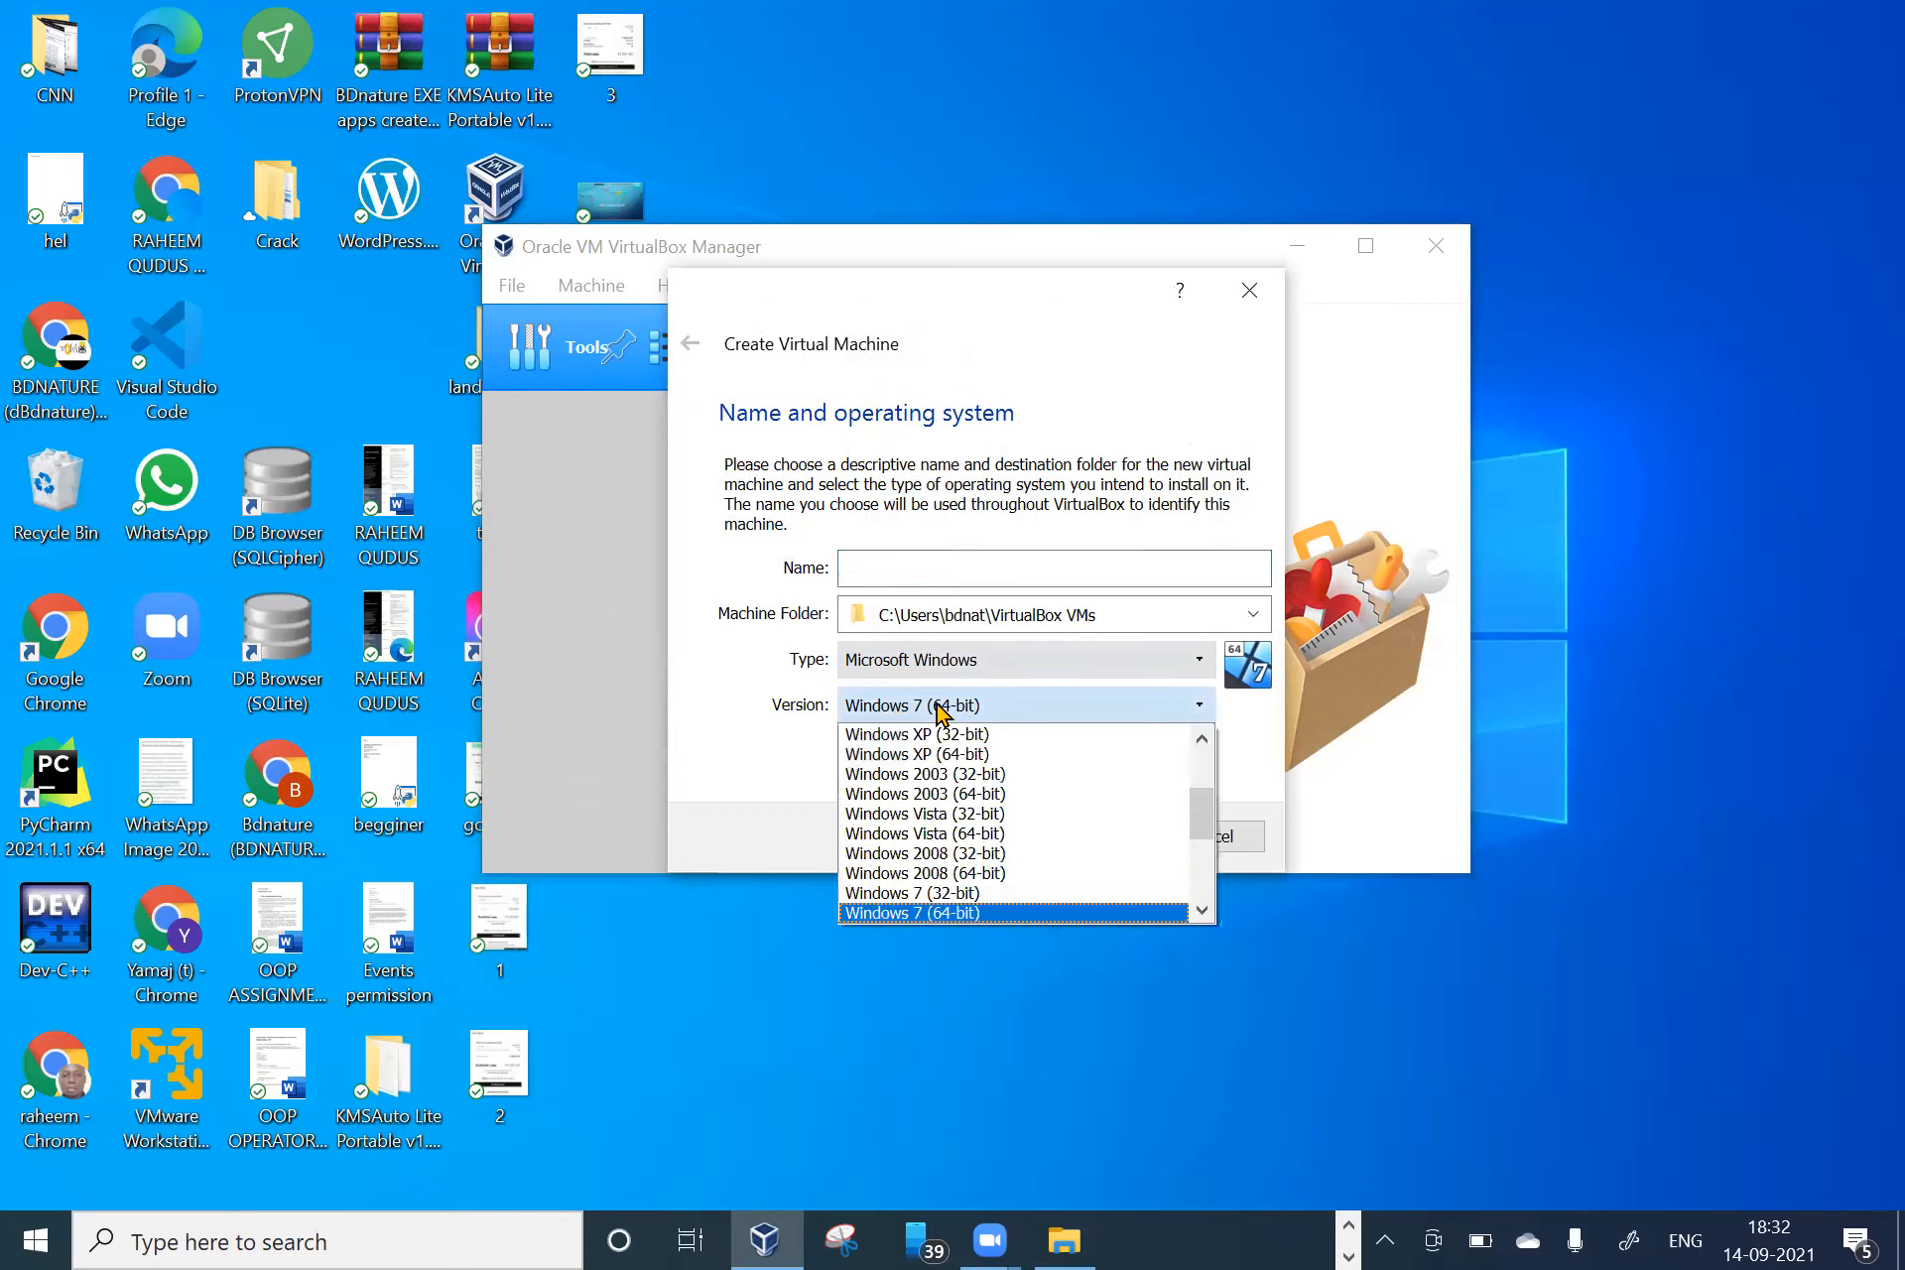
{"action": "scroll", "coordinate": [952, 784], "scroll_direction": "down", "scroll_amount": 3}
{"action": "scroll", "coordinate": [962, 814], "scroll_direction": "down", "scroll_amount": 1}
{"action": "scroll", "coordinate": [972, 829], "scroll_direction": "up", "scroll_amount": 6}
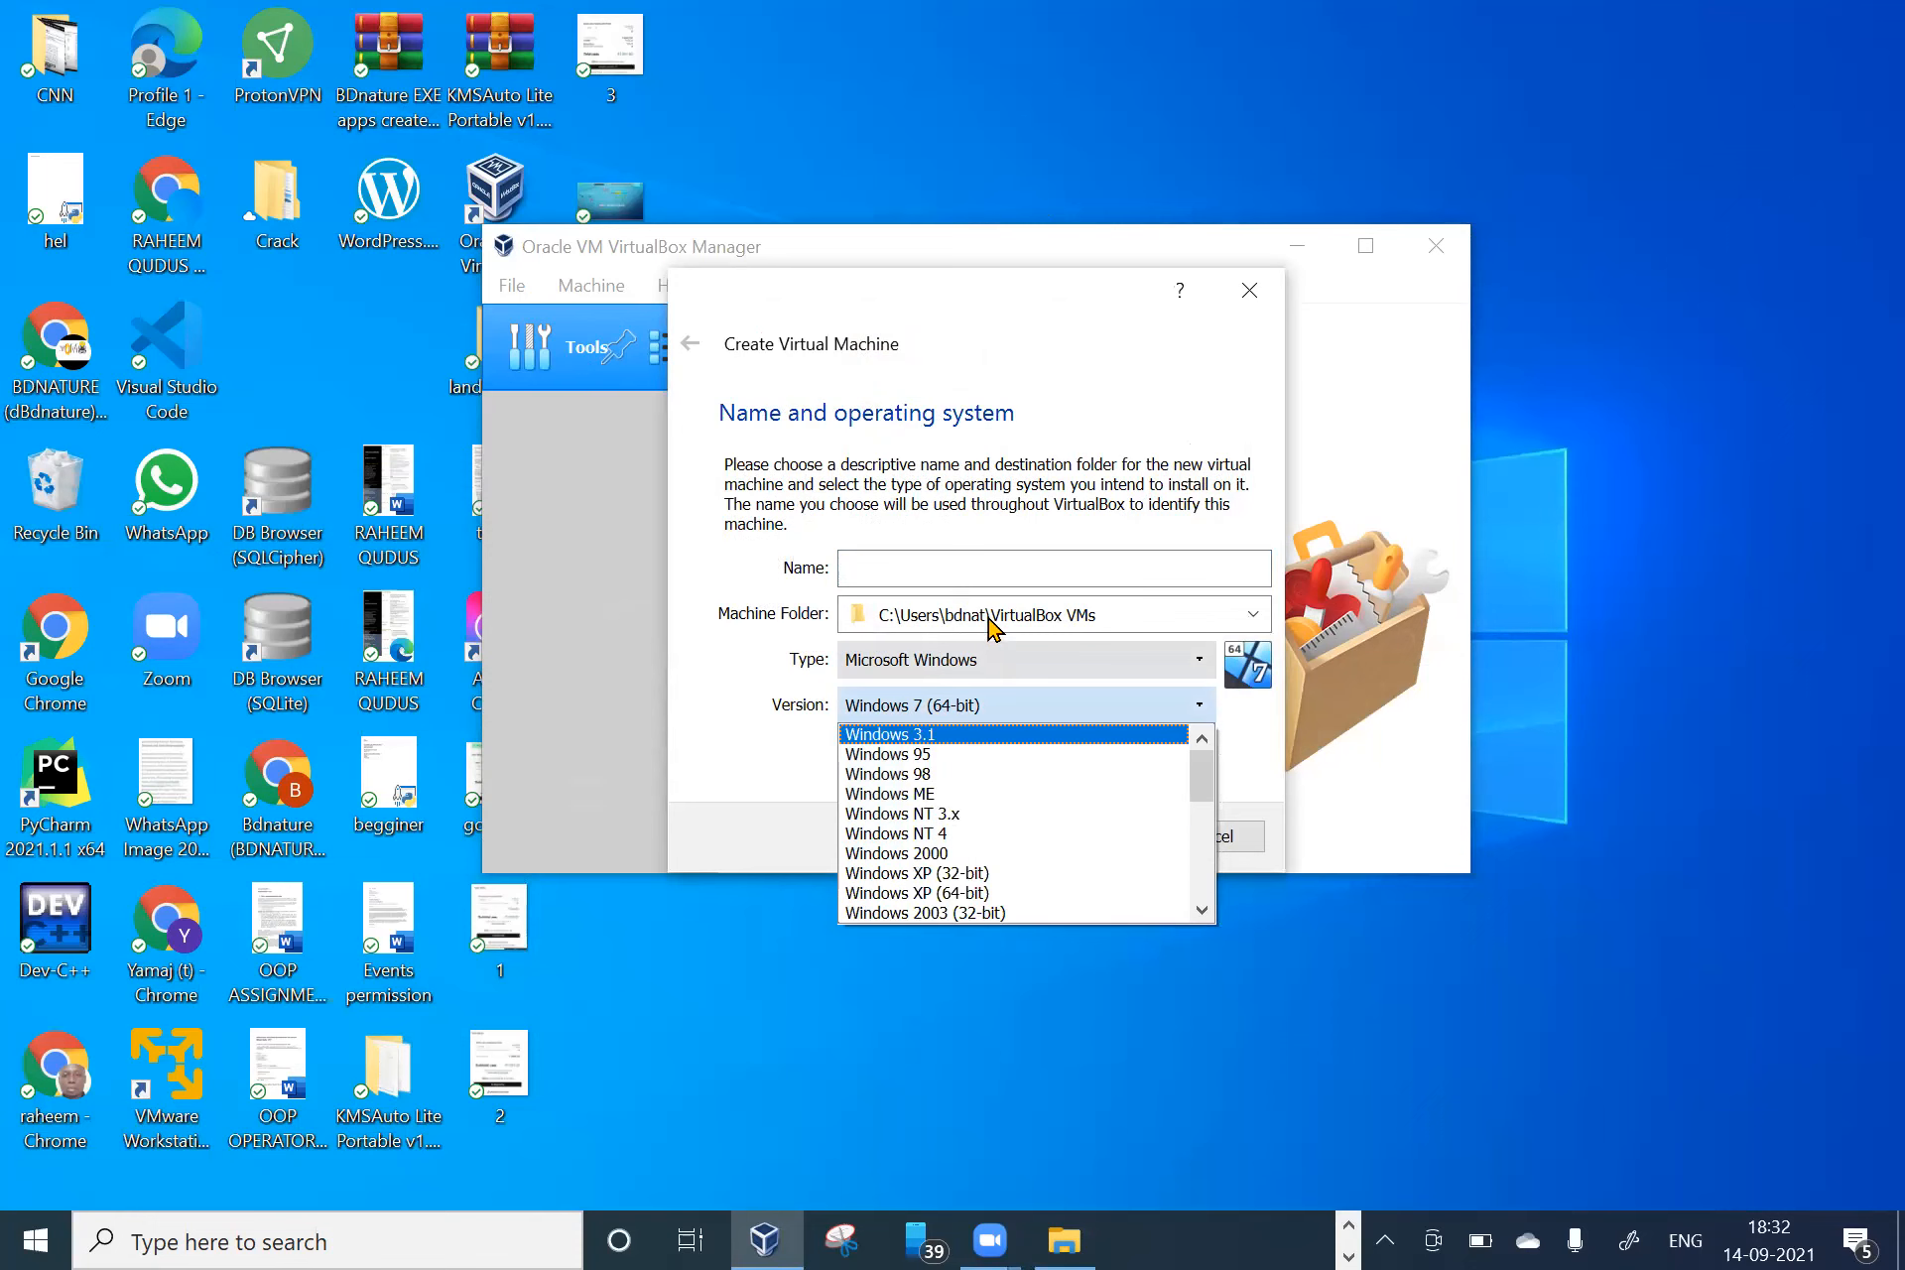
- Enter window11 as the virtual machine name and look through the newer Windows versions
{"action": "left_click", "coordinate": [911, 570]}
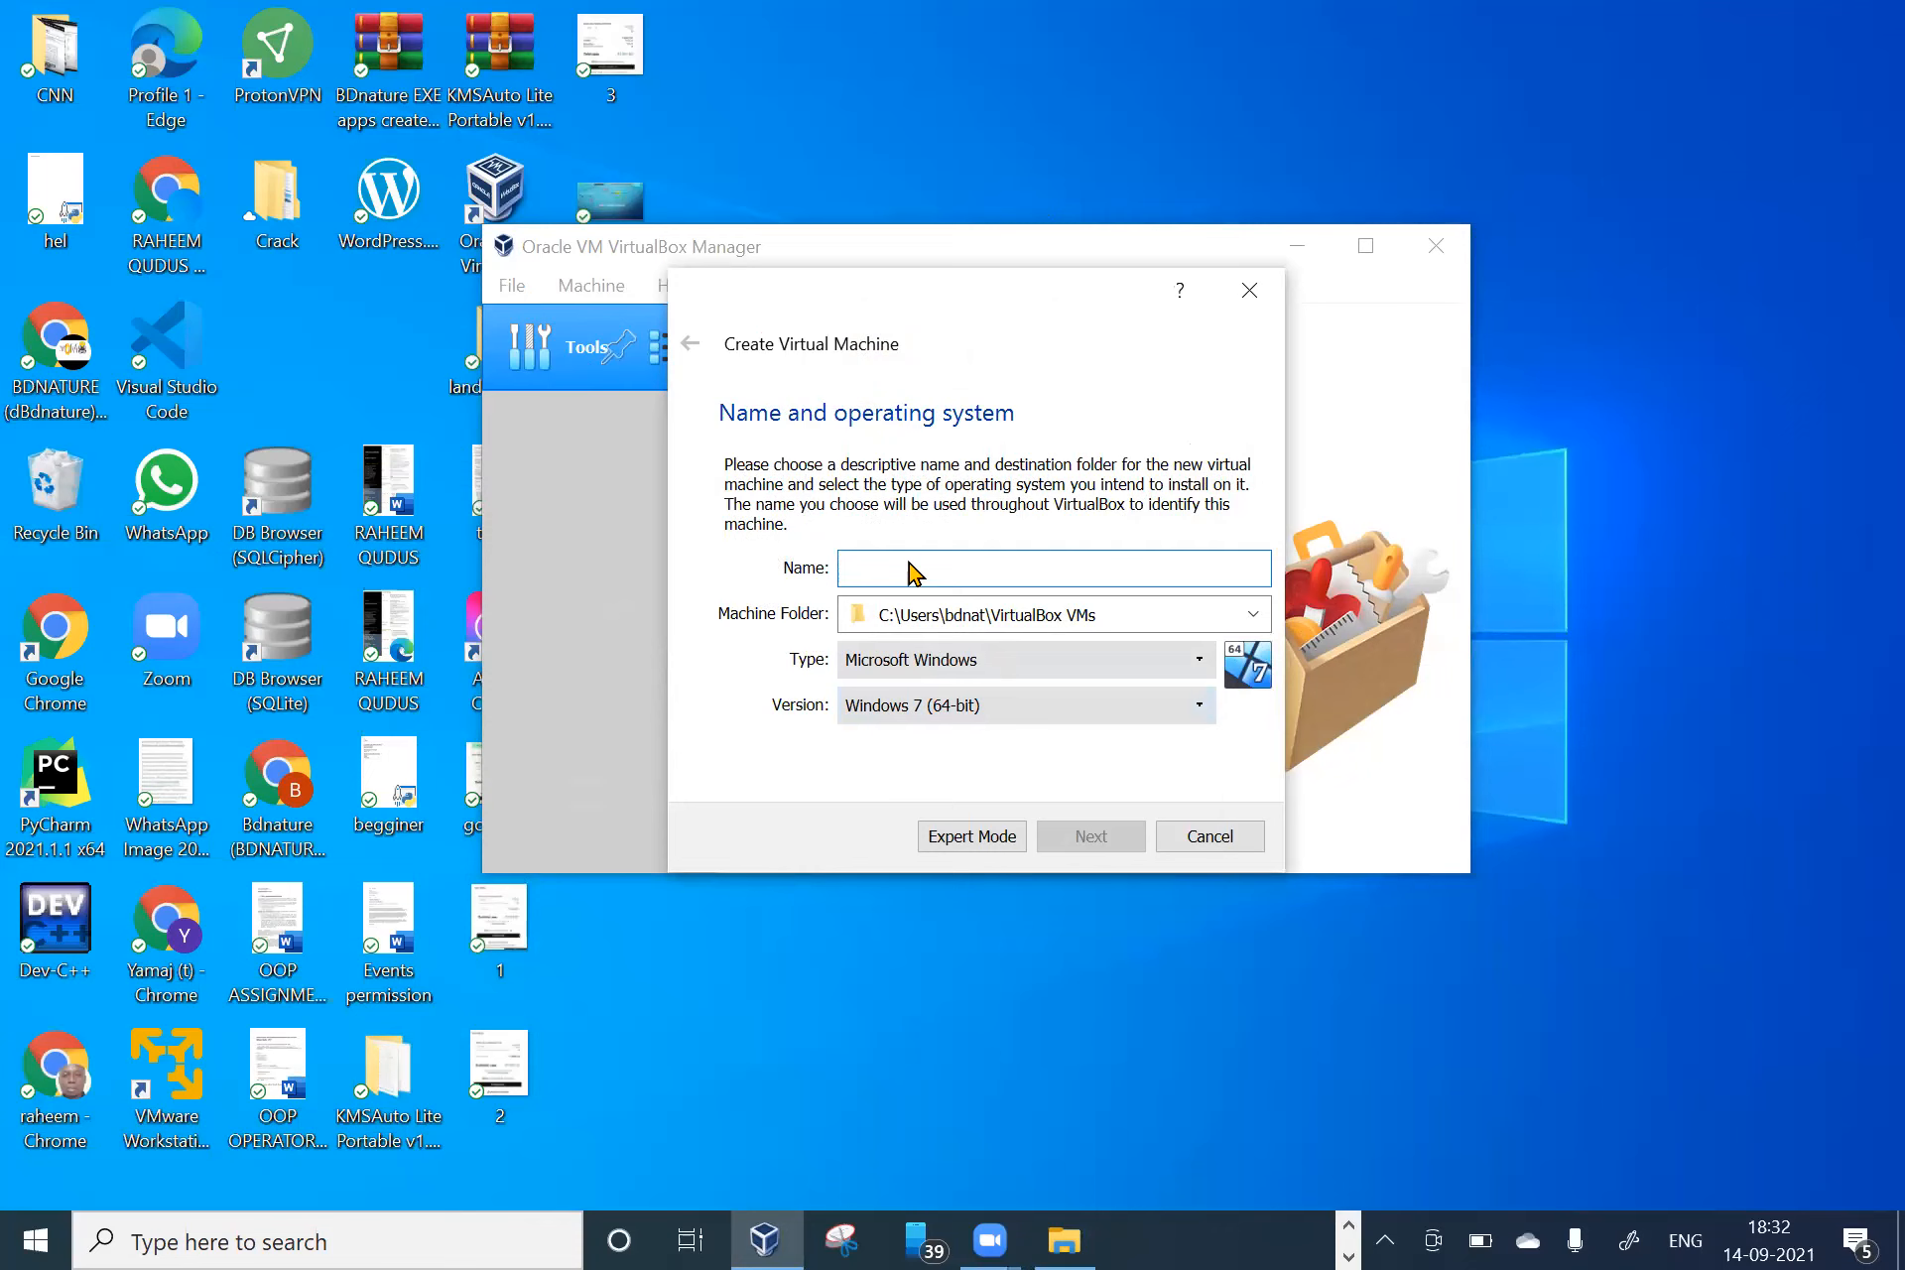
{"action": "type", "text": "window11"}
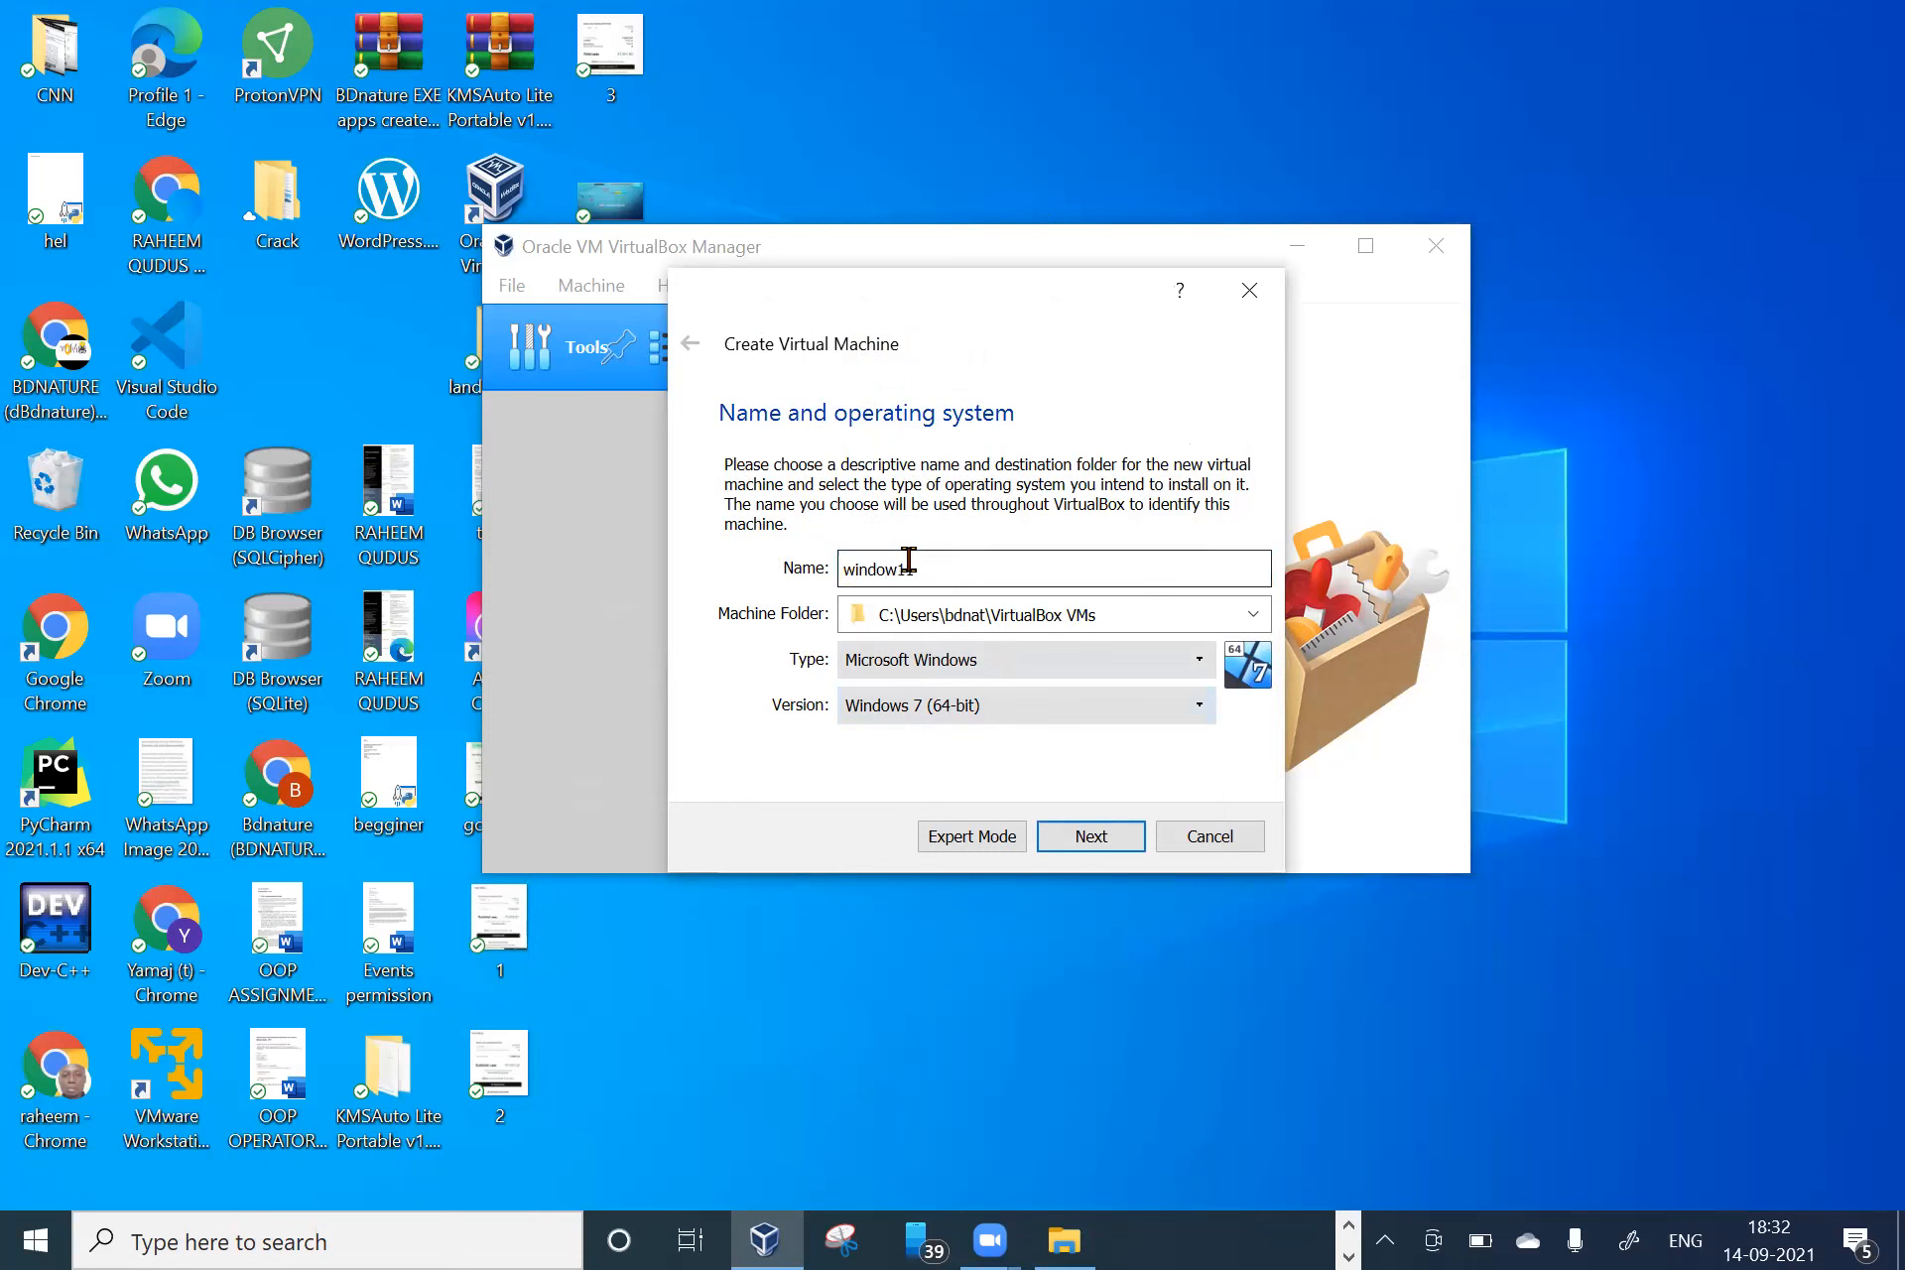
{"action": "left_click", "coordinate": [1044, 716]}
{"action": "scroll", "coordinate": [1021, 817], "scroll_direction": "down", "scroll_amount": 4}
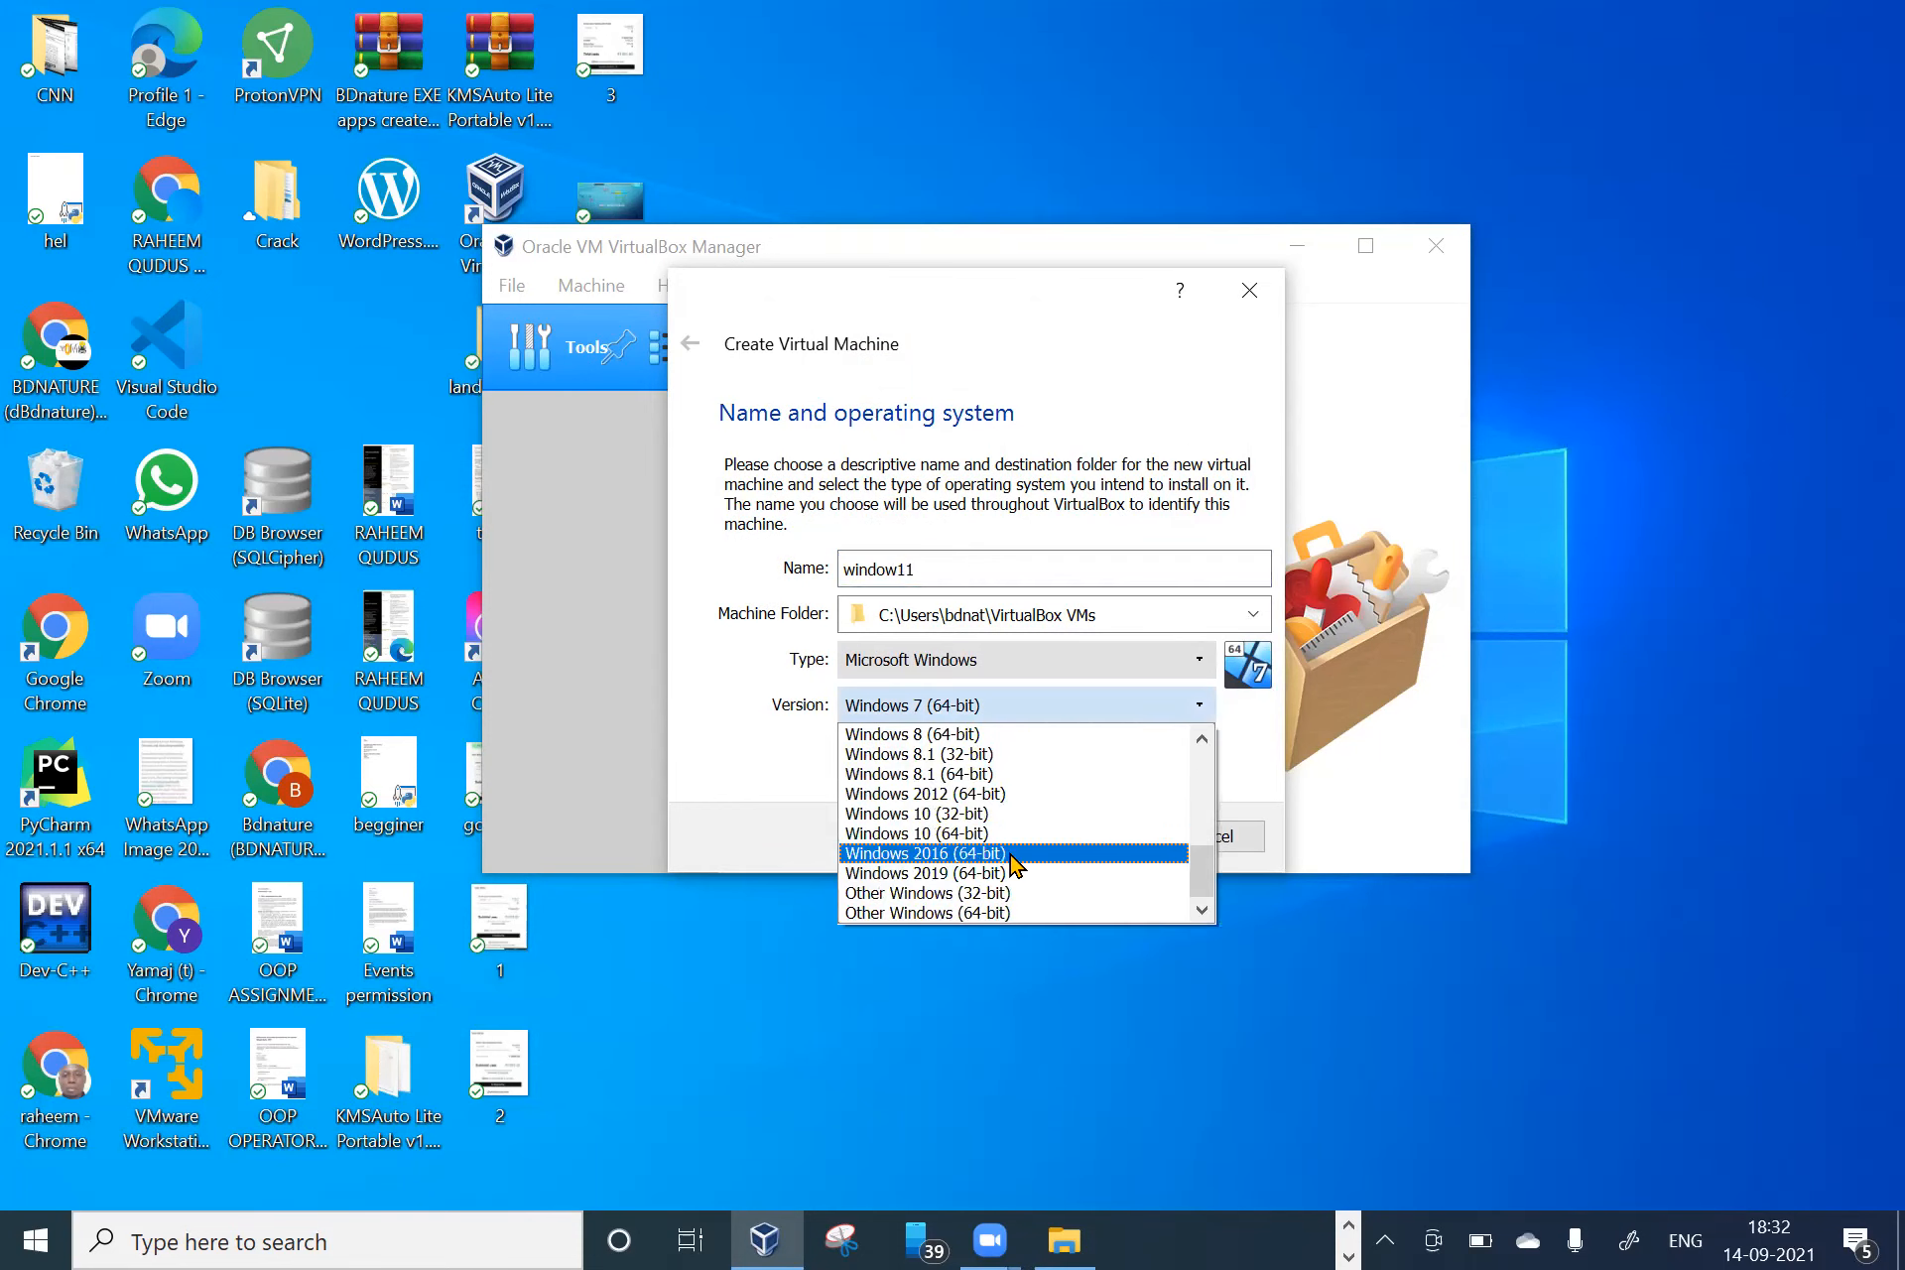
- Replace the virtual machine name with linu and look through the Linux versions offered
{"action": "left_click", "coordinate": [972, 571]}
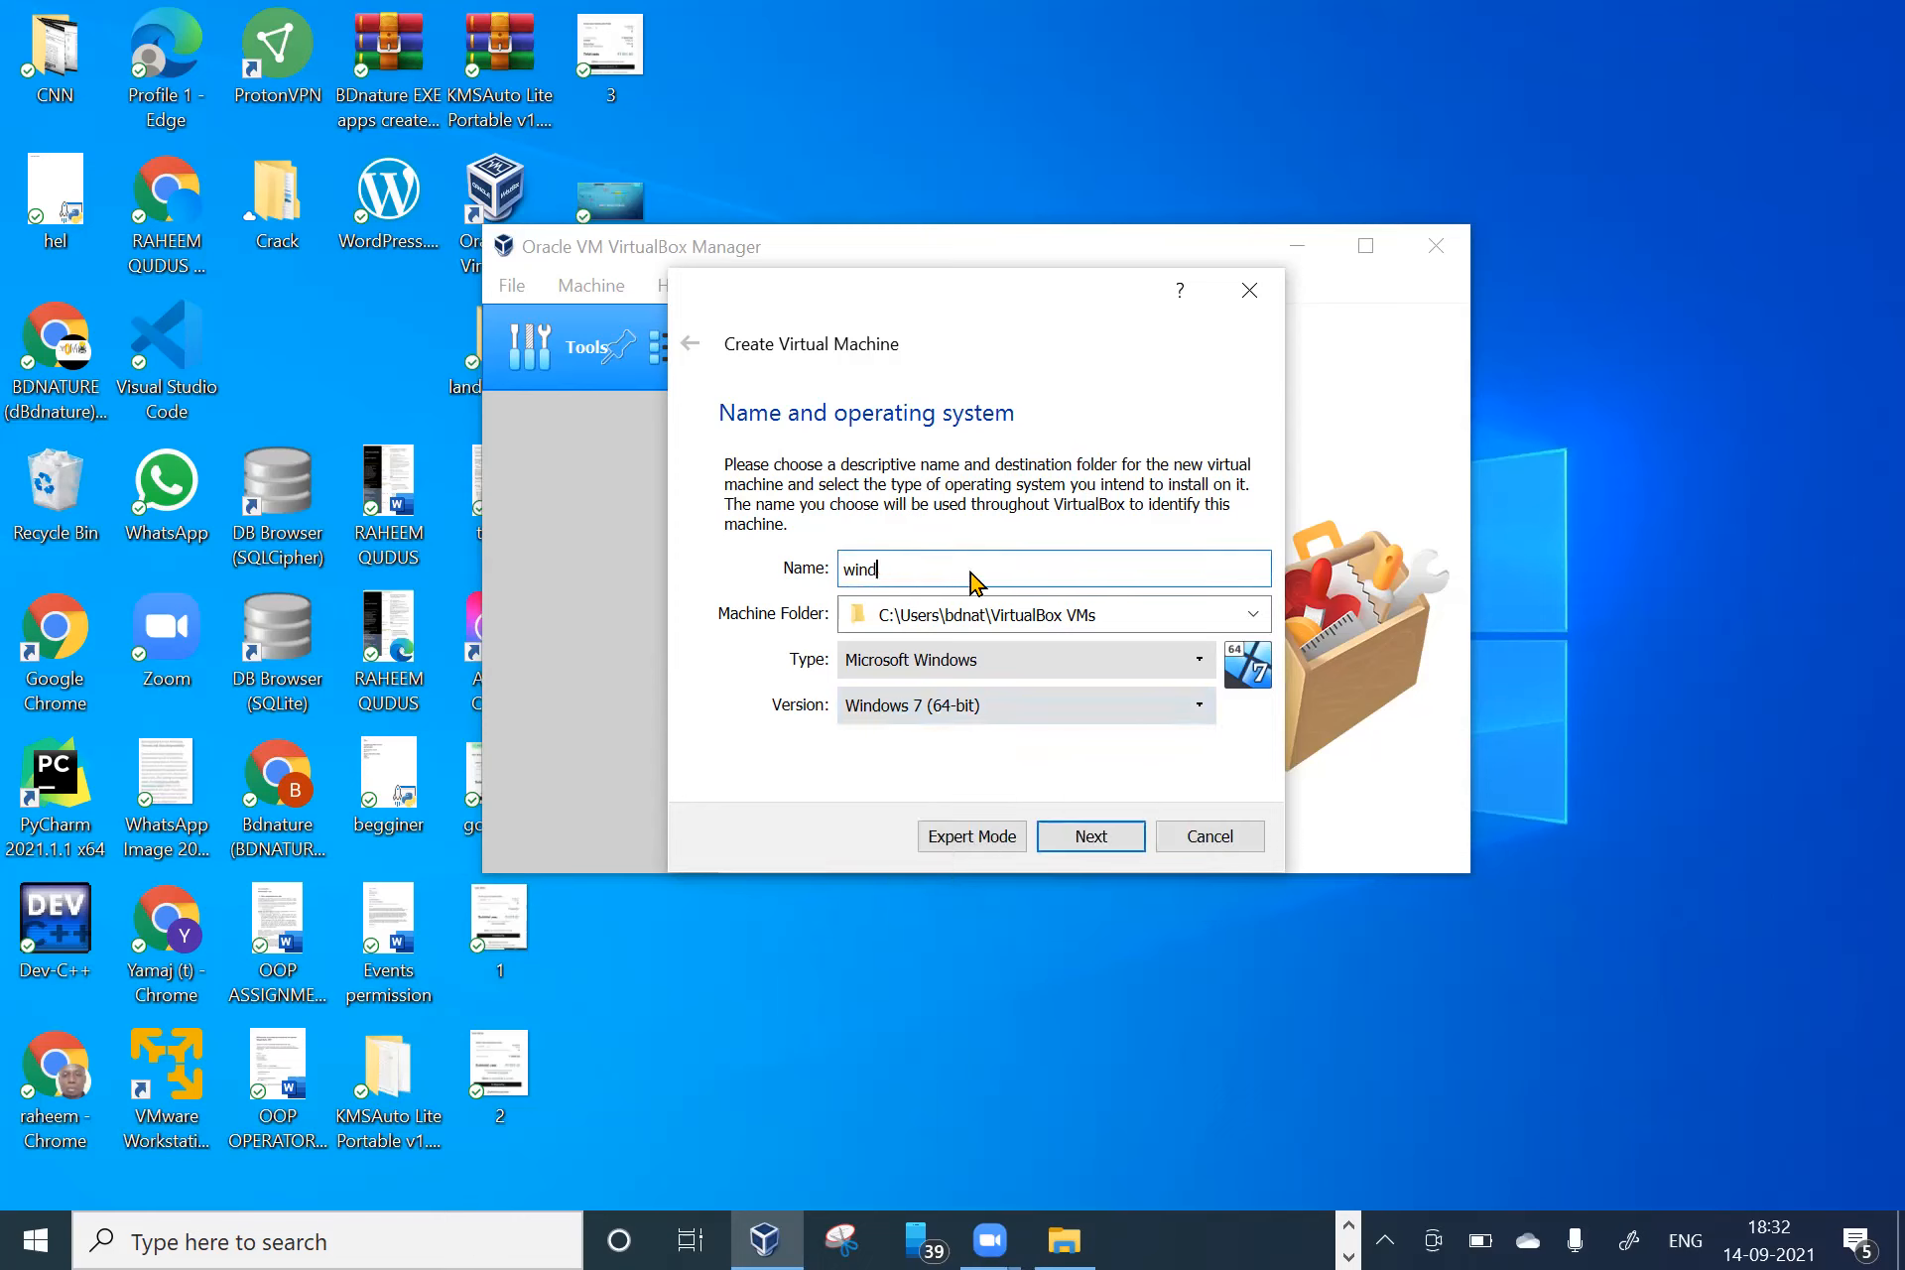
{"action": "key", "text": "BackSpace"}
{"action": "type", "text": "linu"}
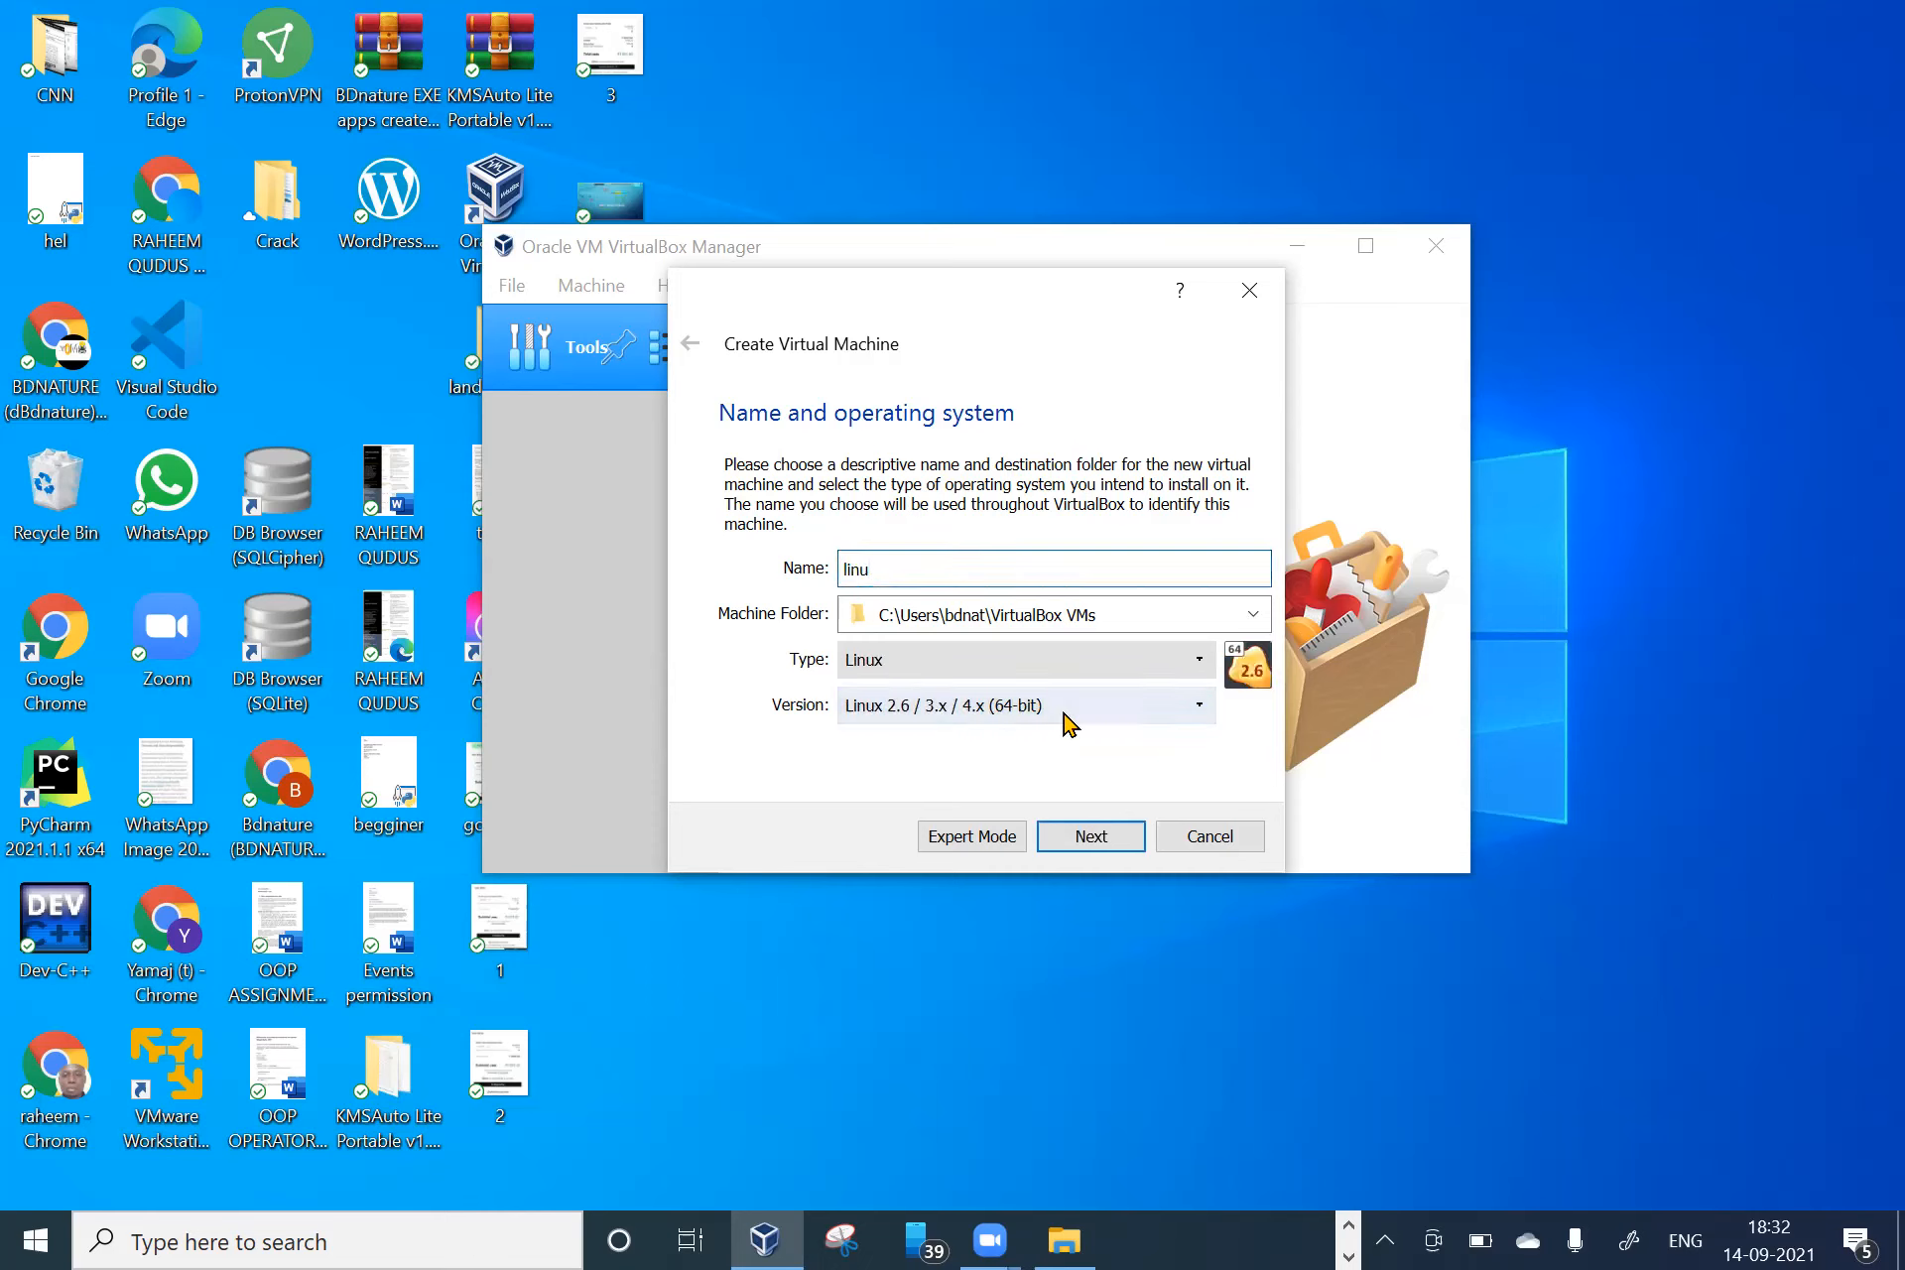
{"action": "left_click", "coordinate": [1012, 706]}
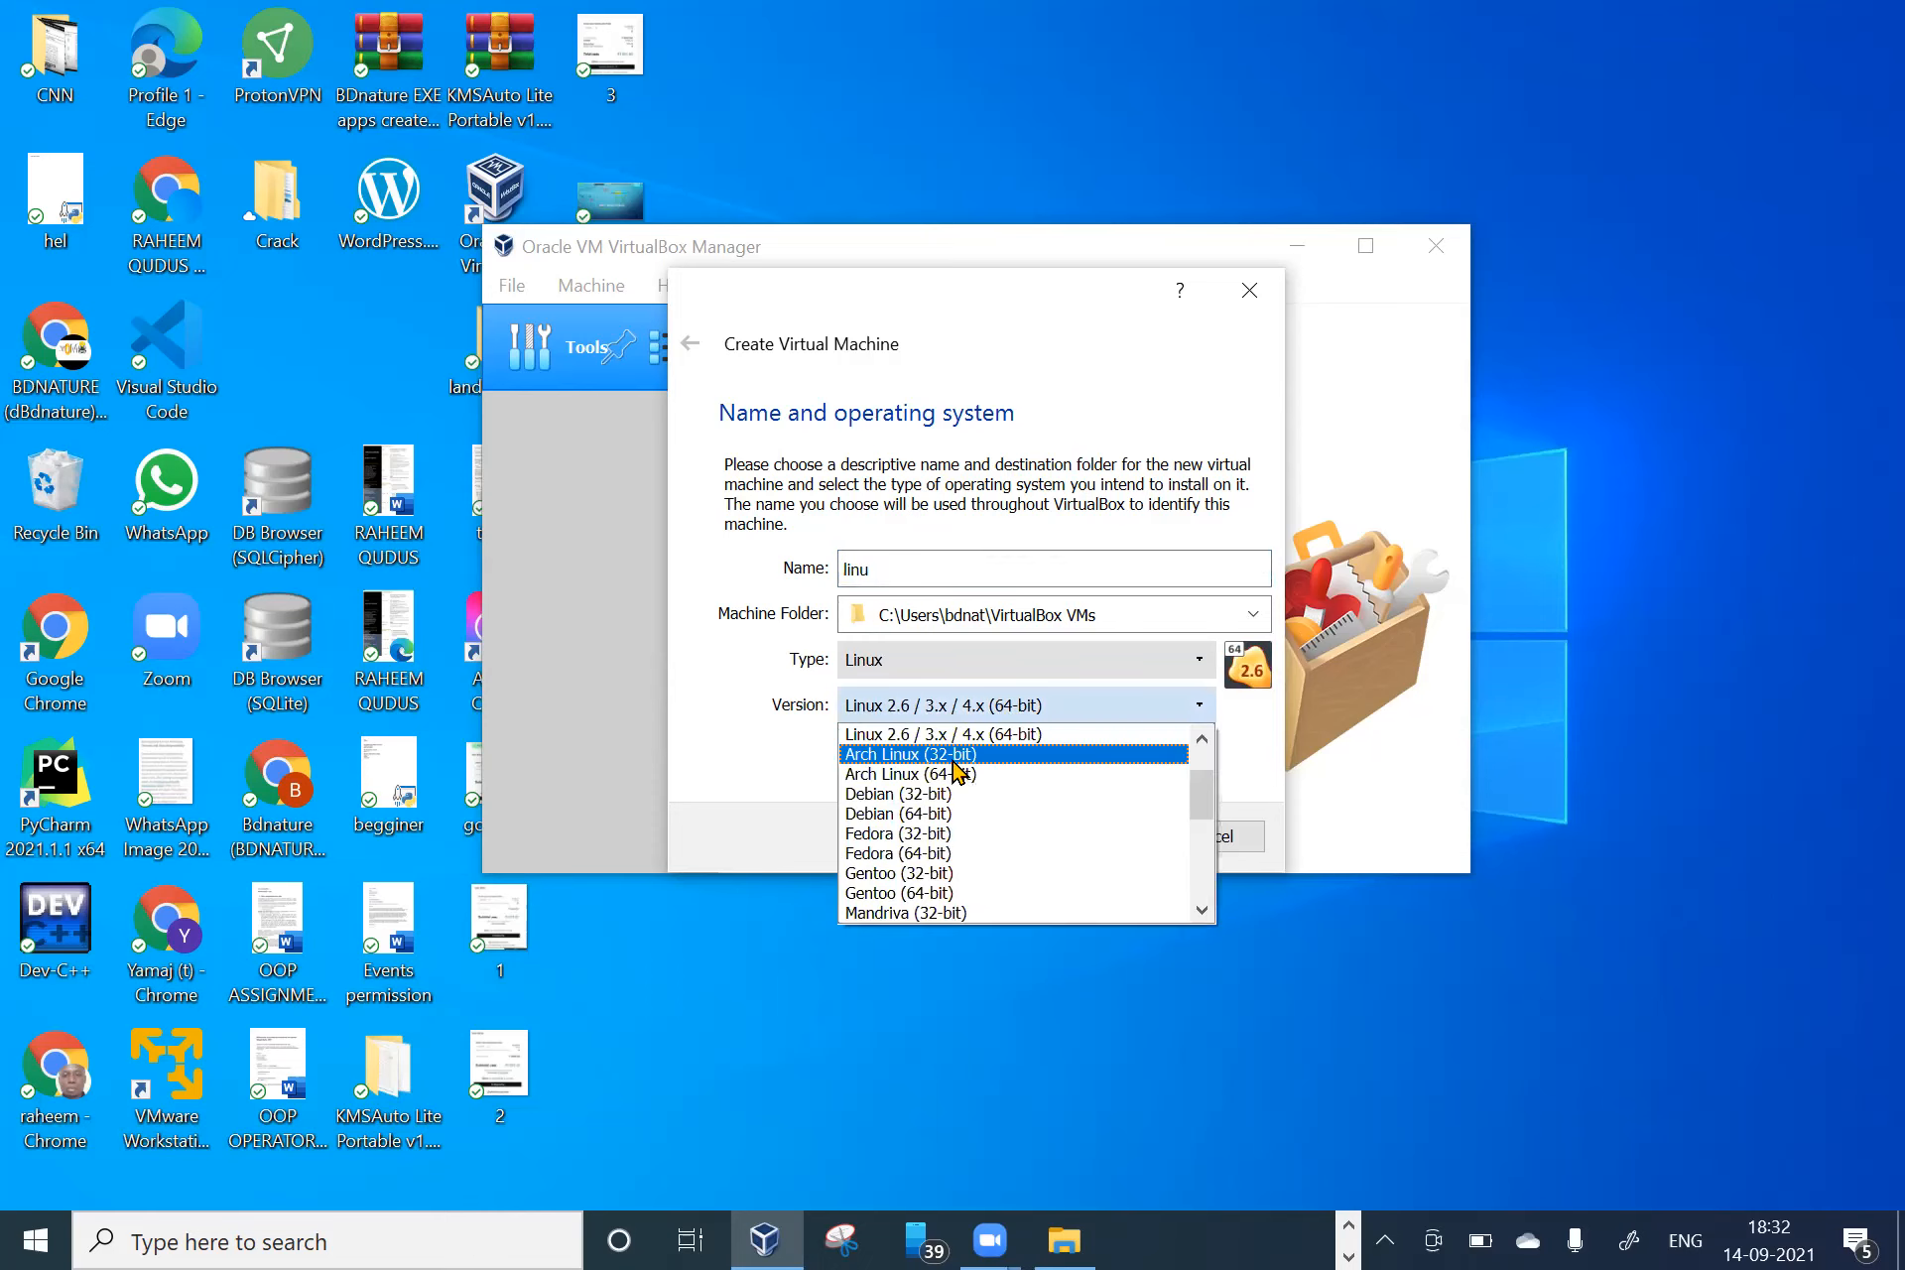
- Name the virtual machine ubuntu, with type Linux and version Ubuntu (64-bit)
{"action": "left_click", "coordinate": [917, 576]}
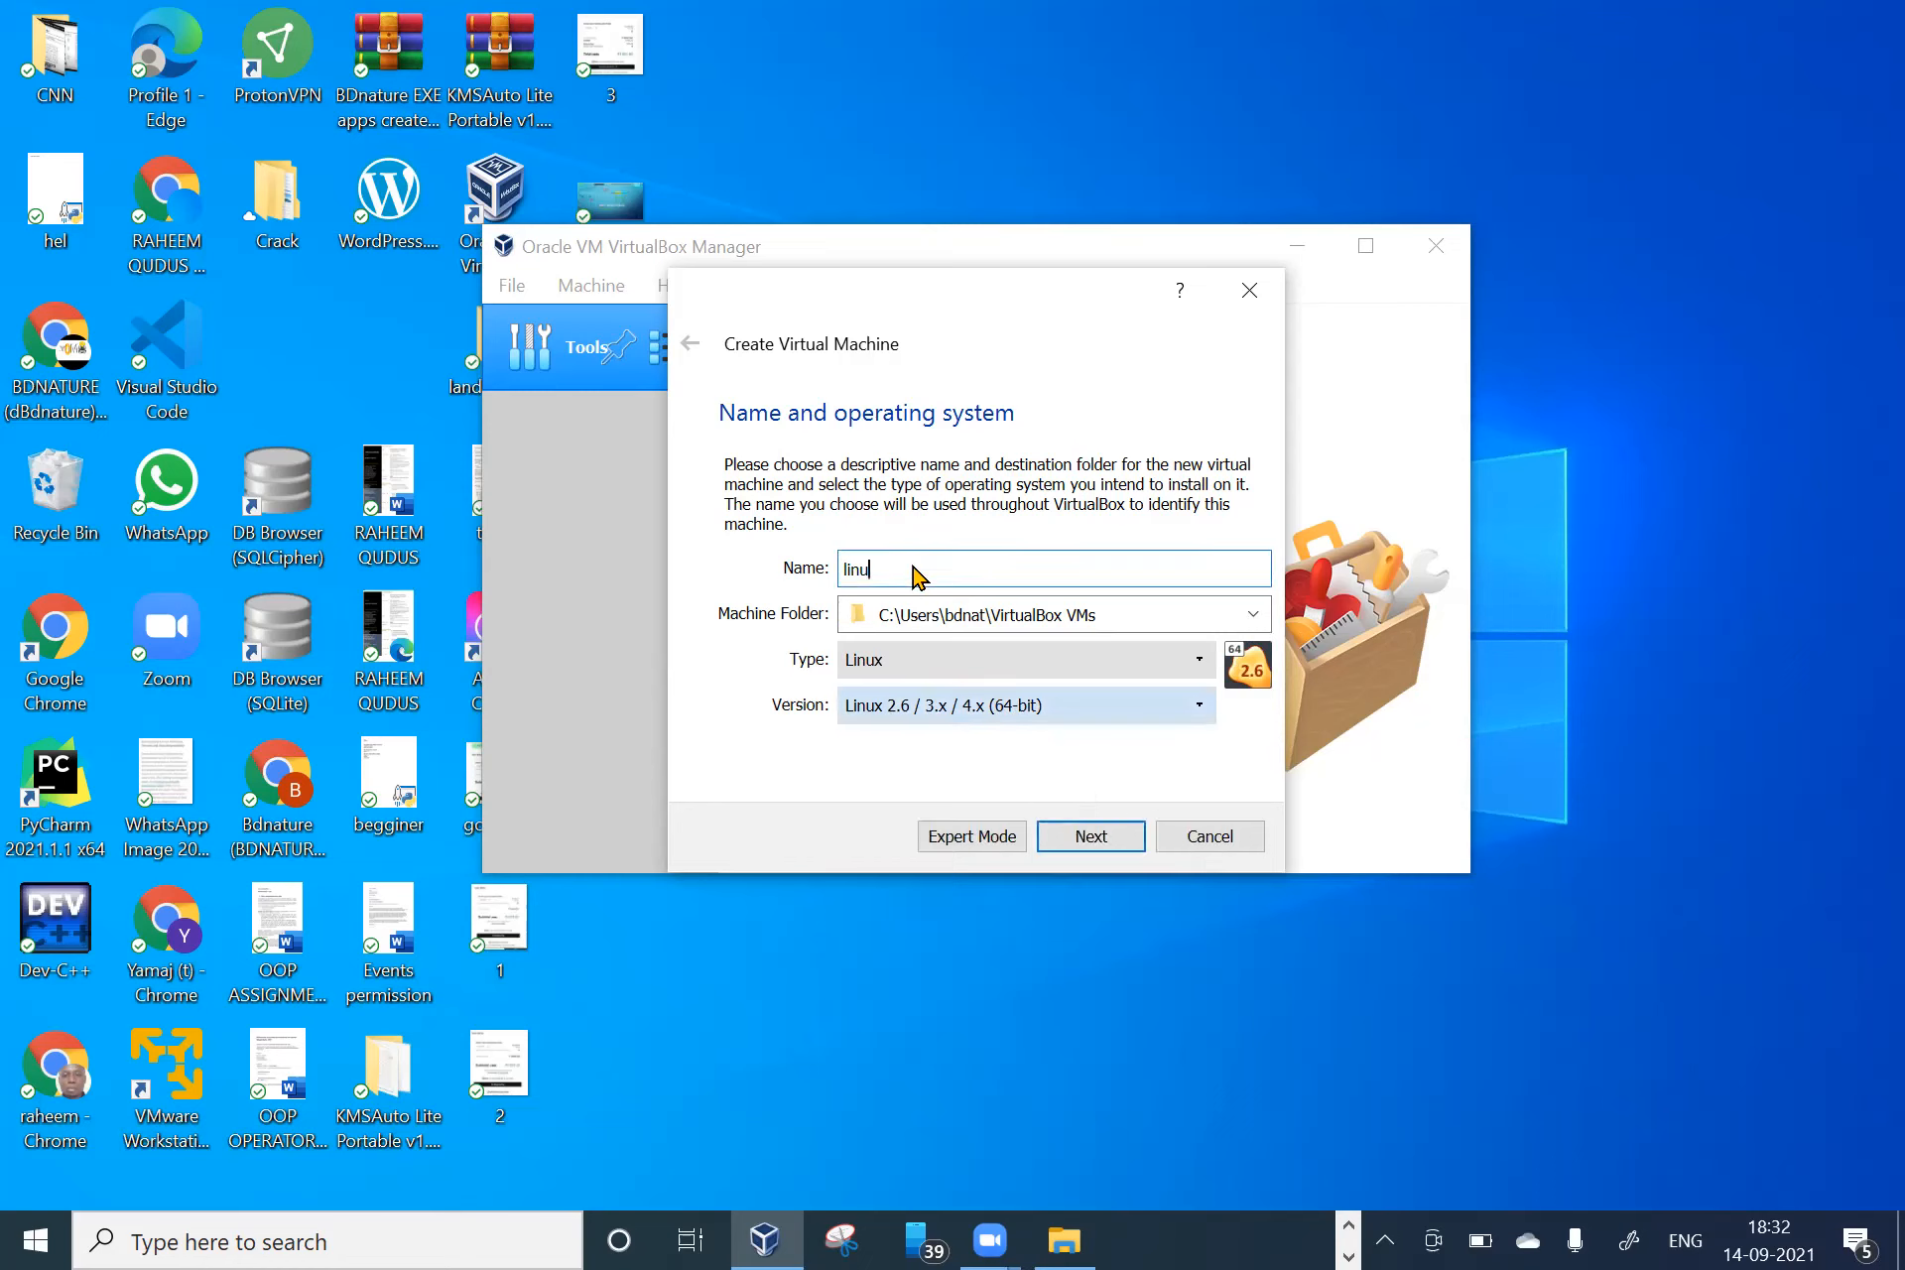
{"action": "key", "text": "BackSpace"}
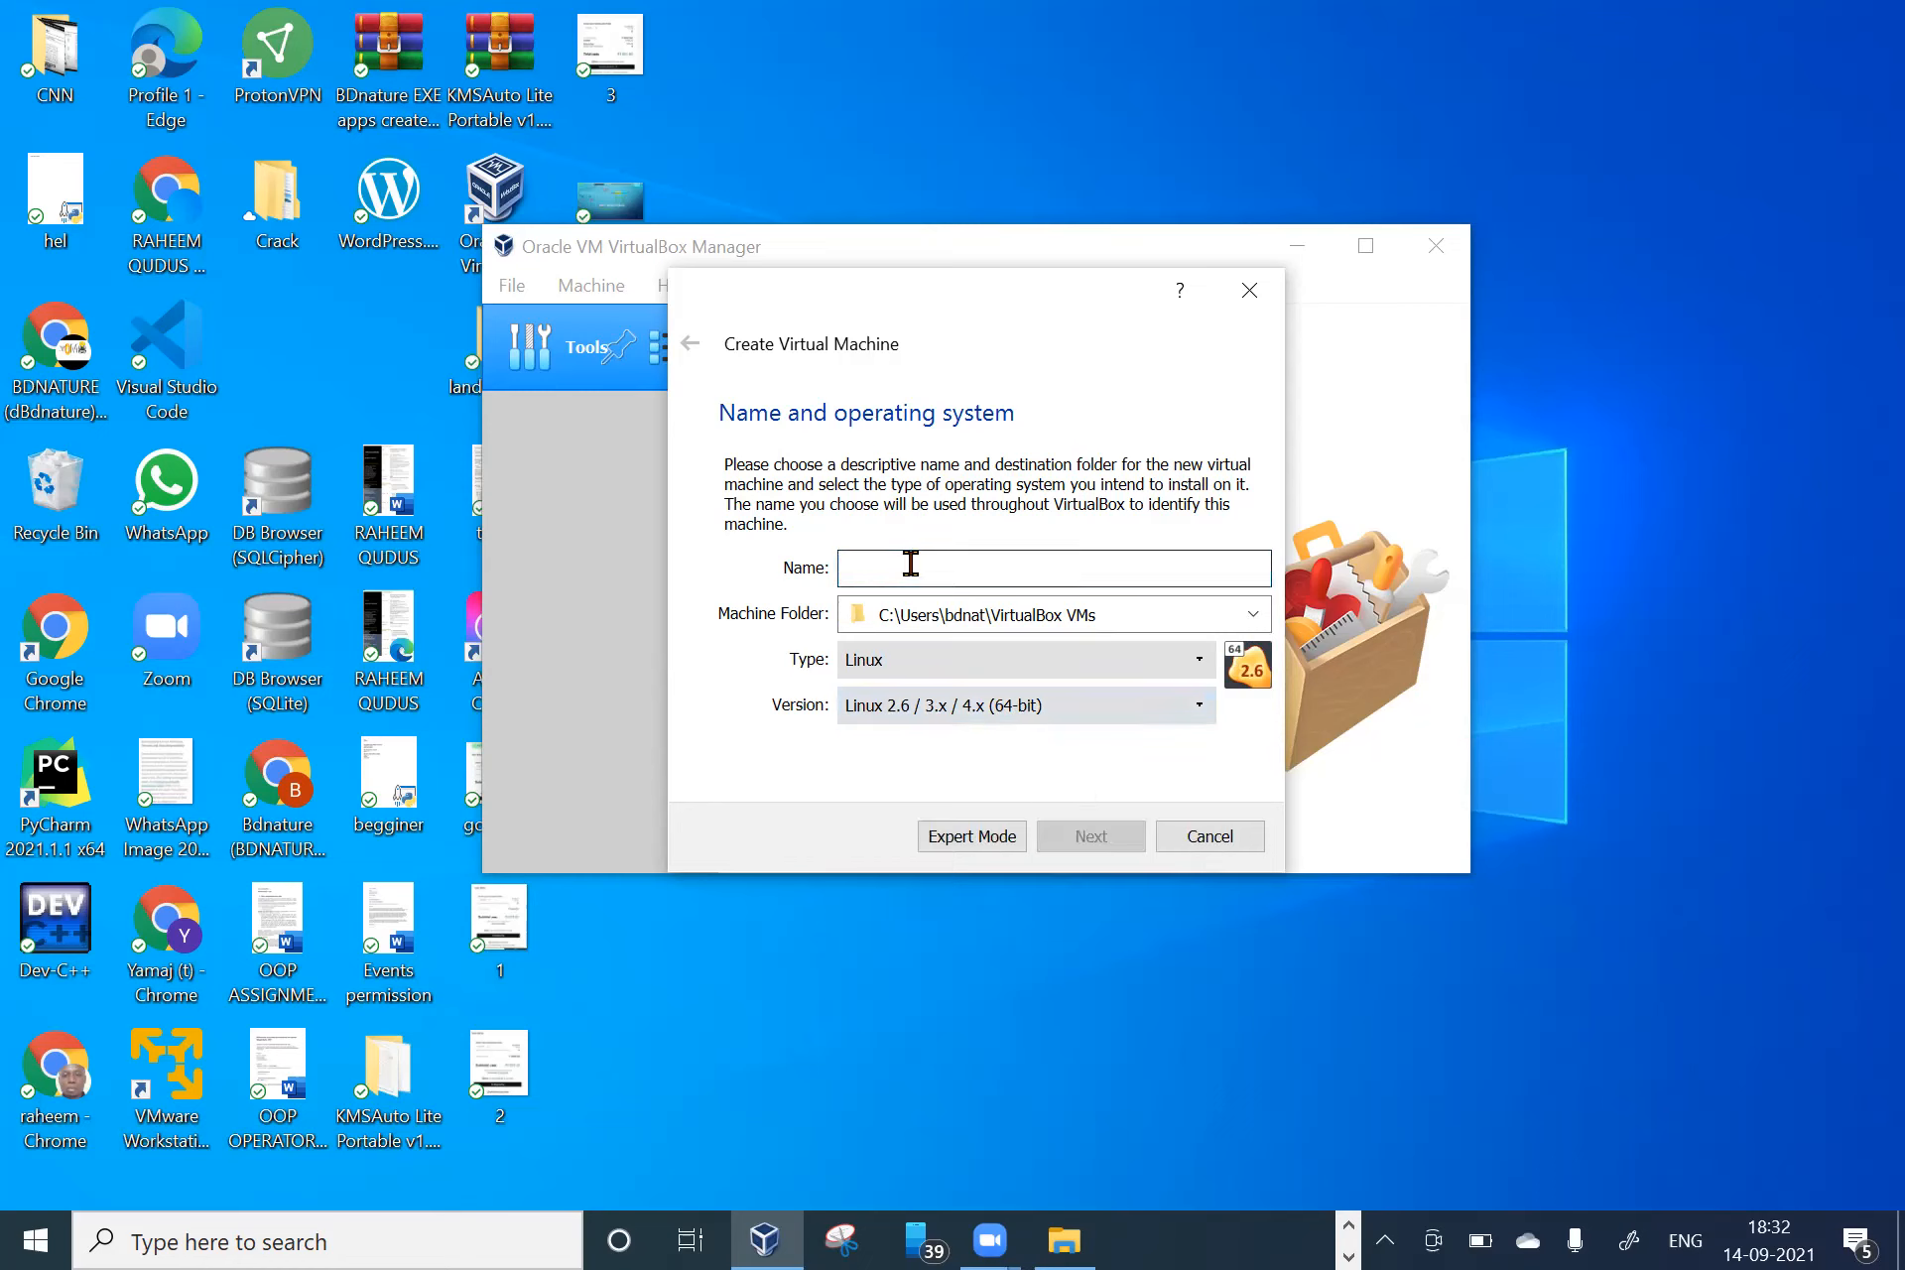
{"action": "type", "text": "ubuntu"}
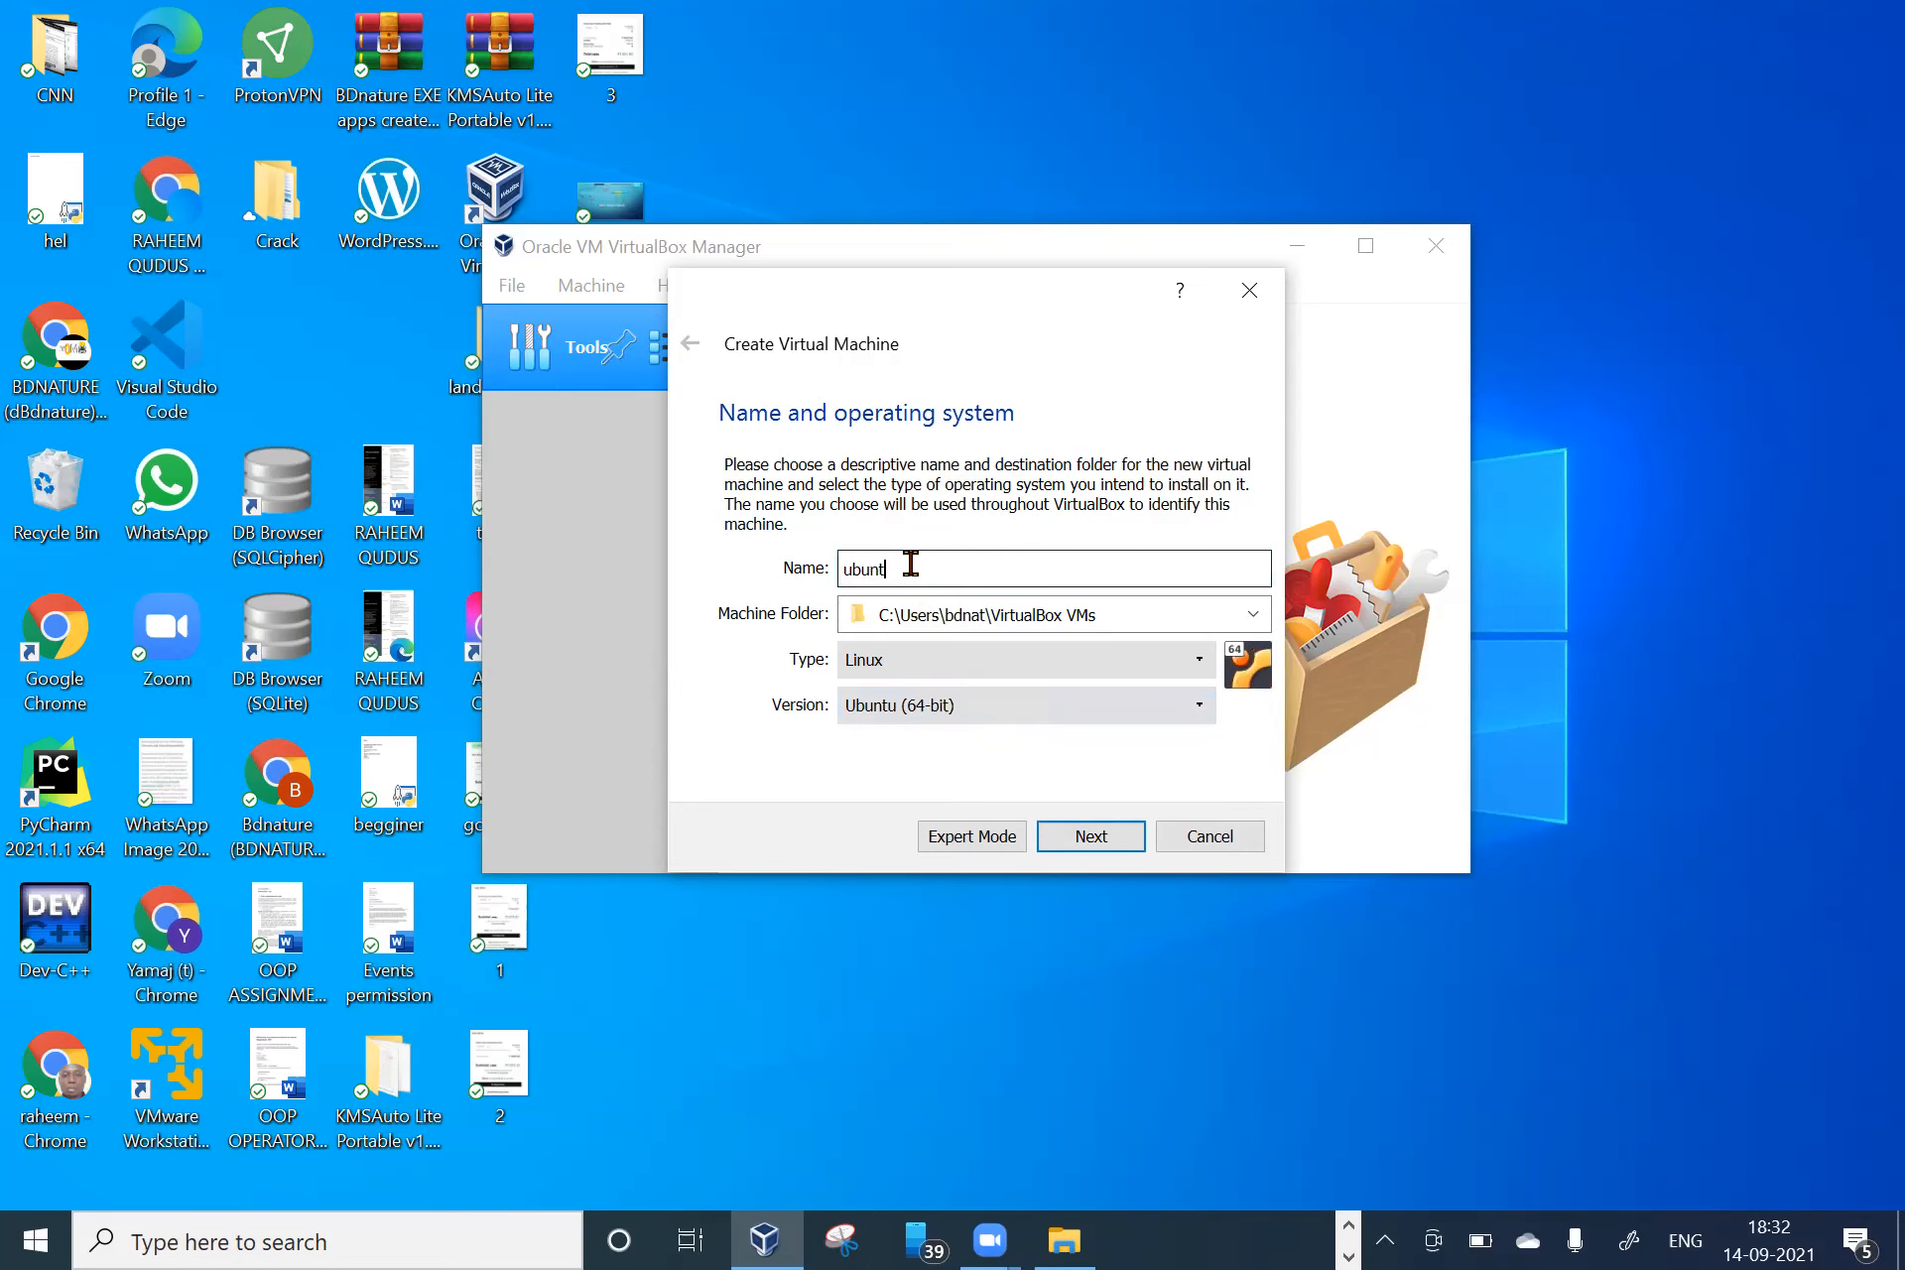
{"action": "left_click", "coordinate": [942, 706]}
{"action": "left_click", "coordinate": [943, 707]}
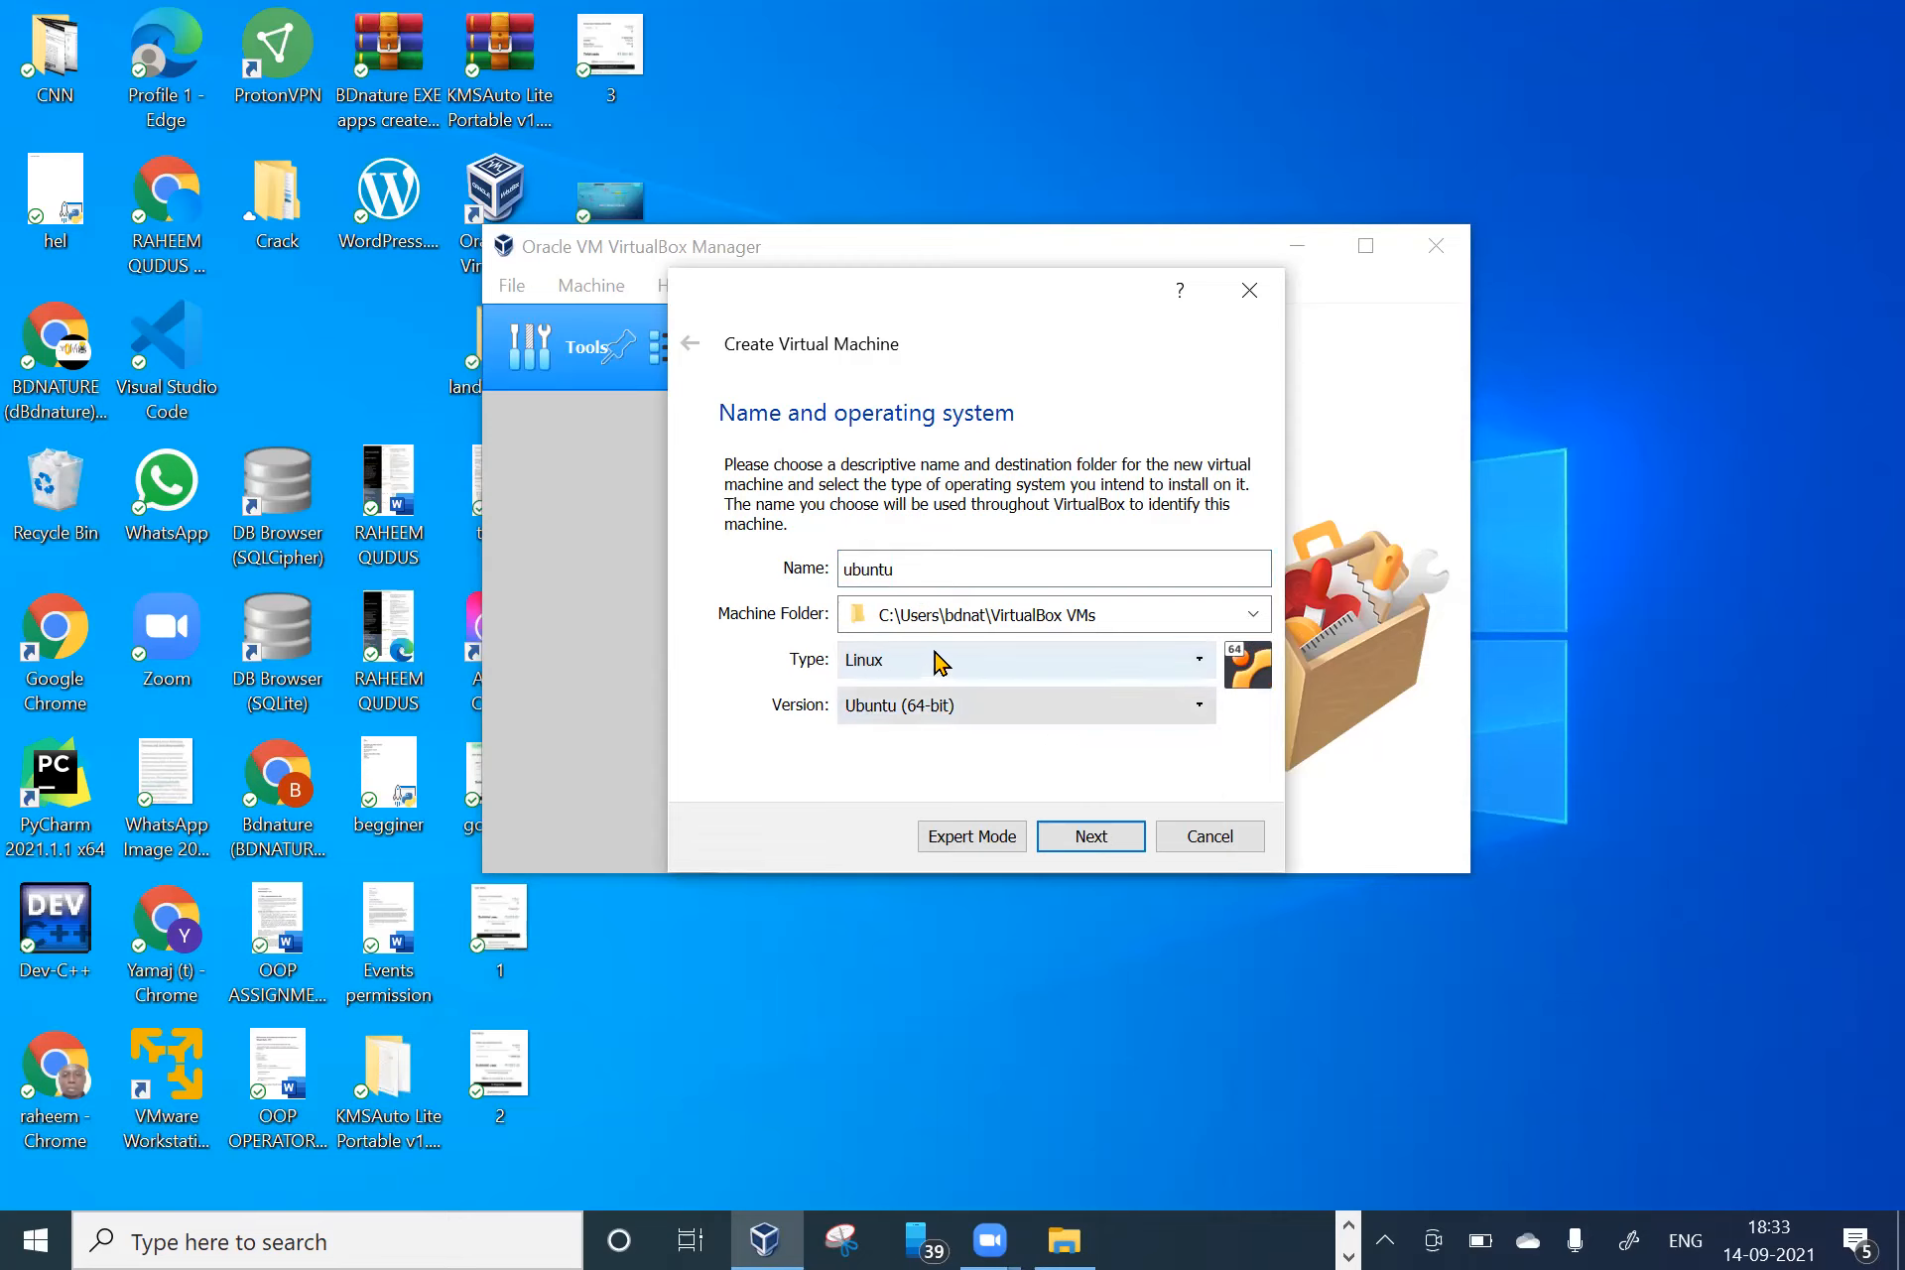
- Keep Linux as the machine type and allocate 1506 MB of memory to the ubuntu virtual machine
{"action": "left_click", "coordinate": [939, 660]}
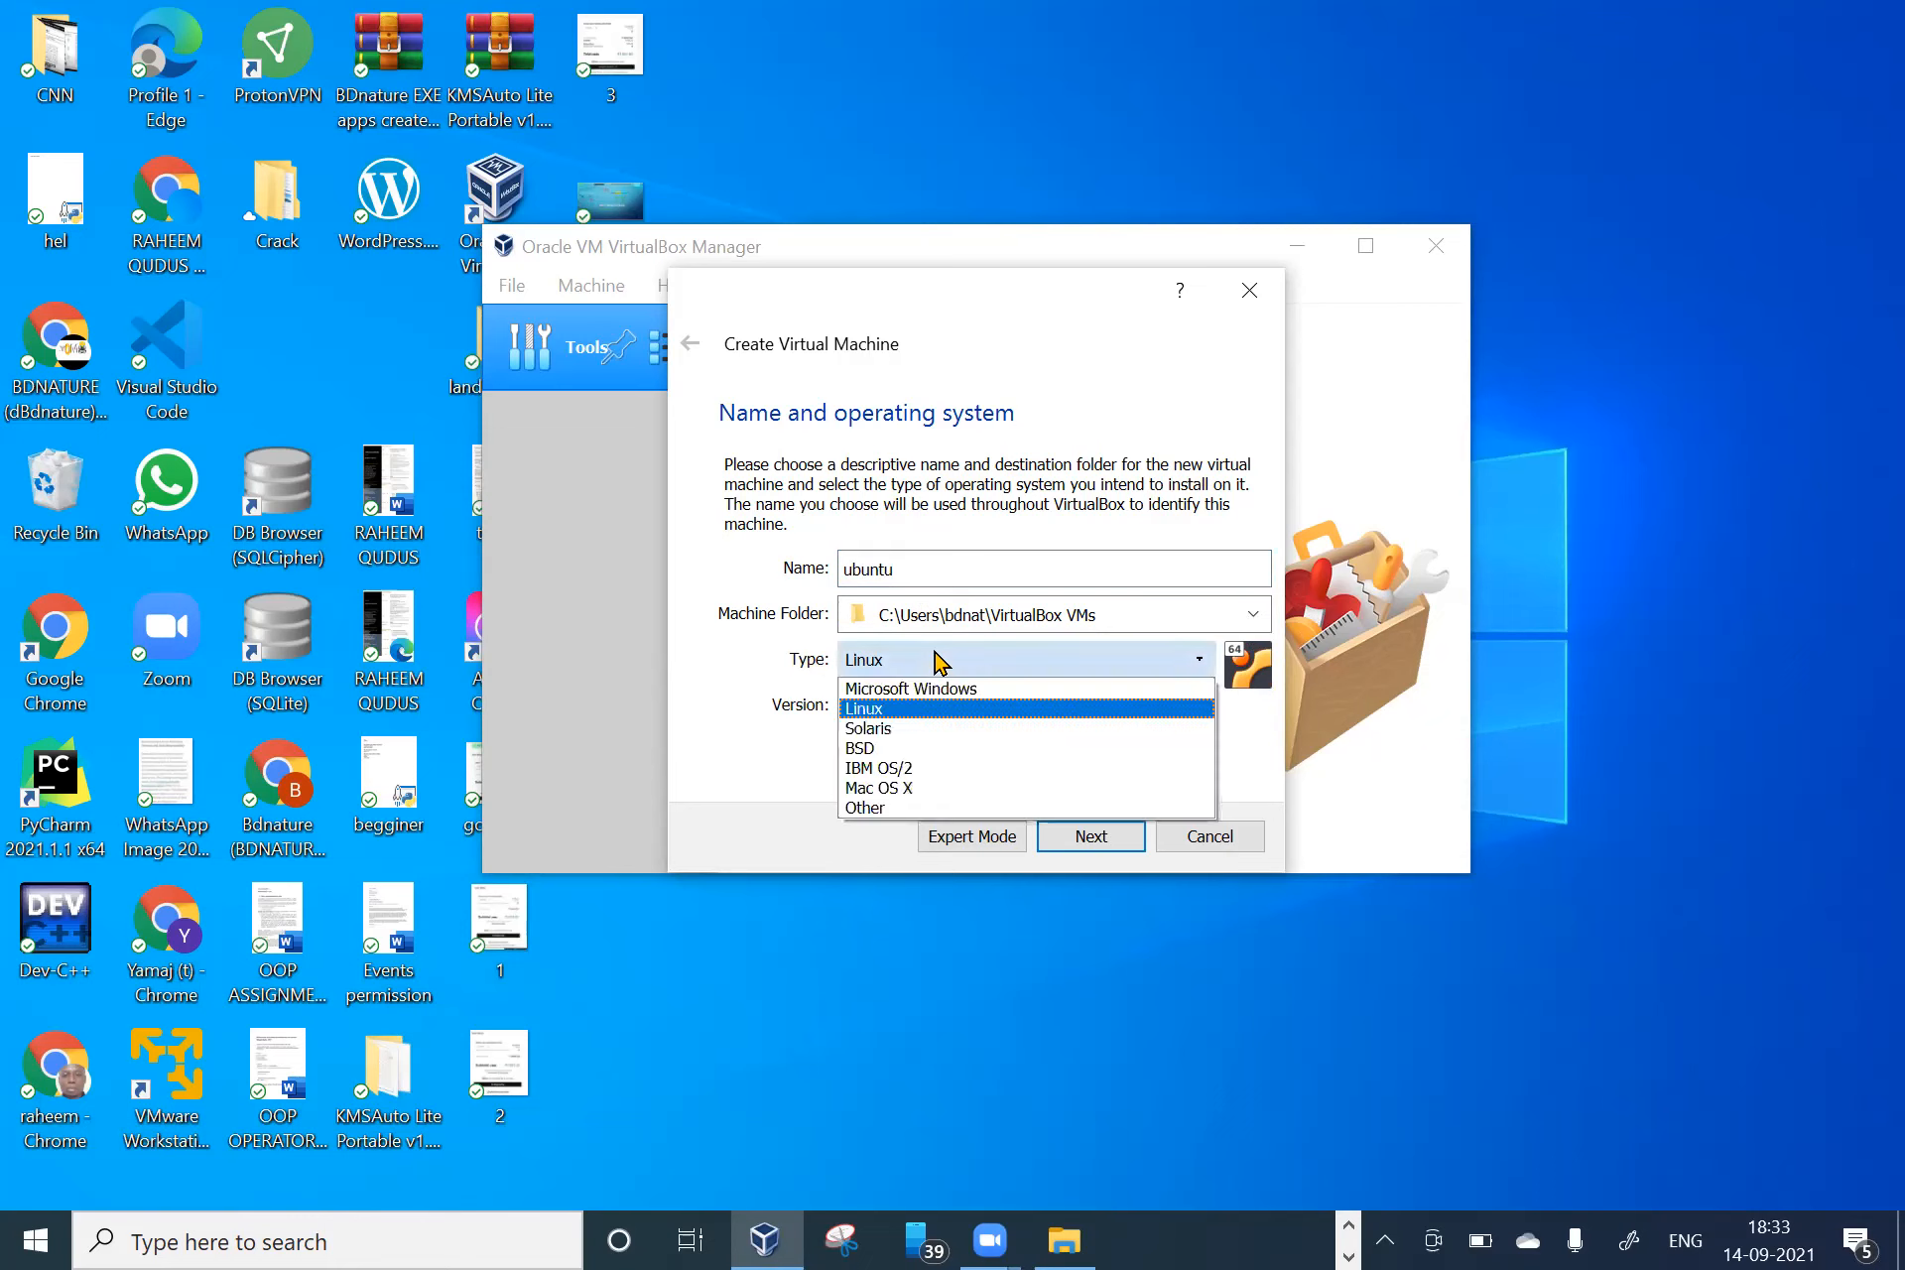
{"action": "left_click", "coordinate": [896, 710]}
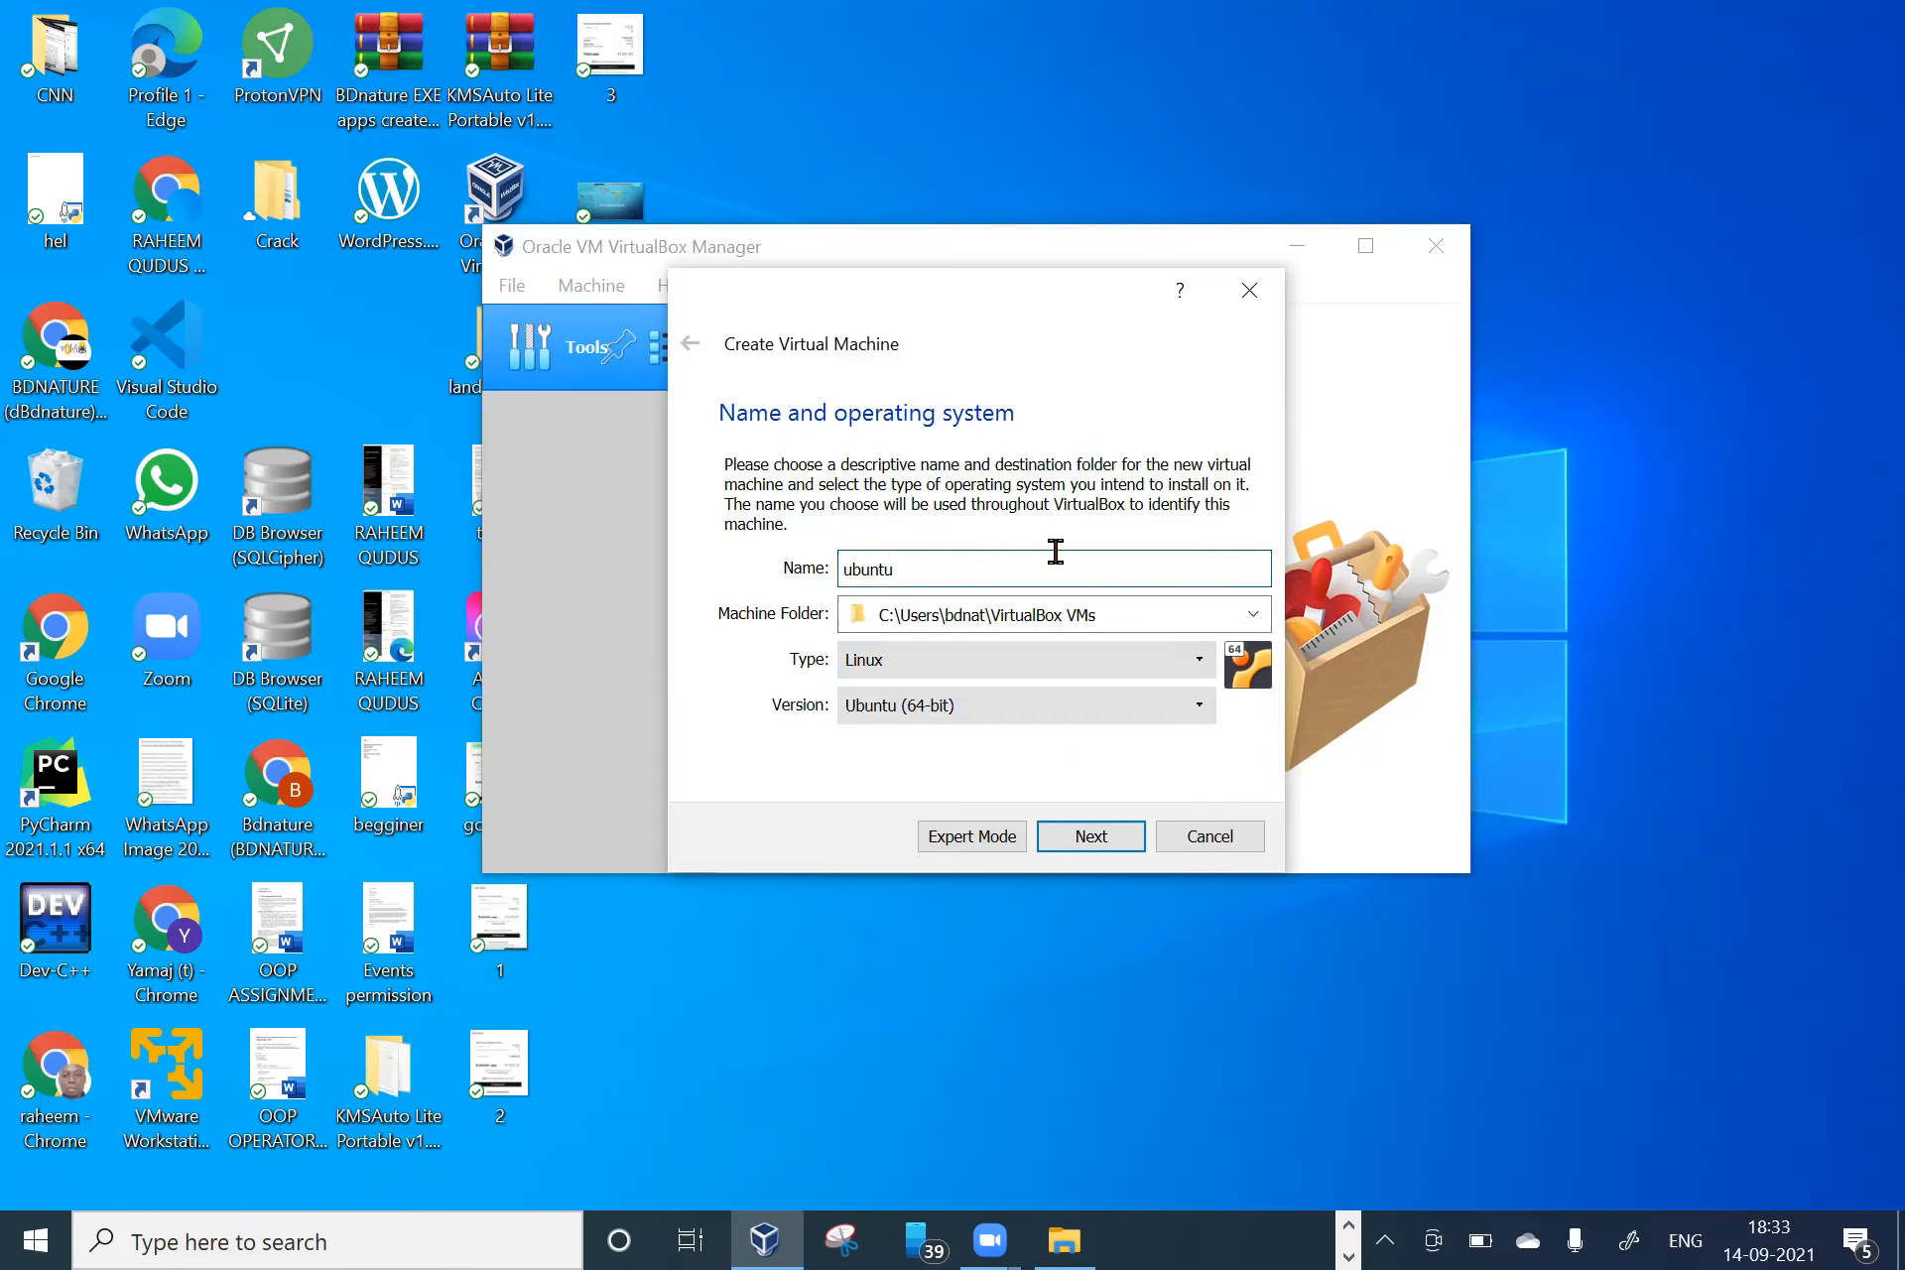
{"action": "left_click", "coordinate": [1091, 837]}
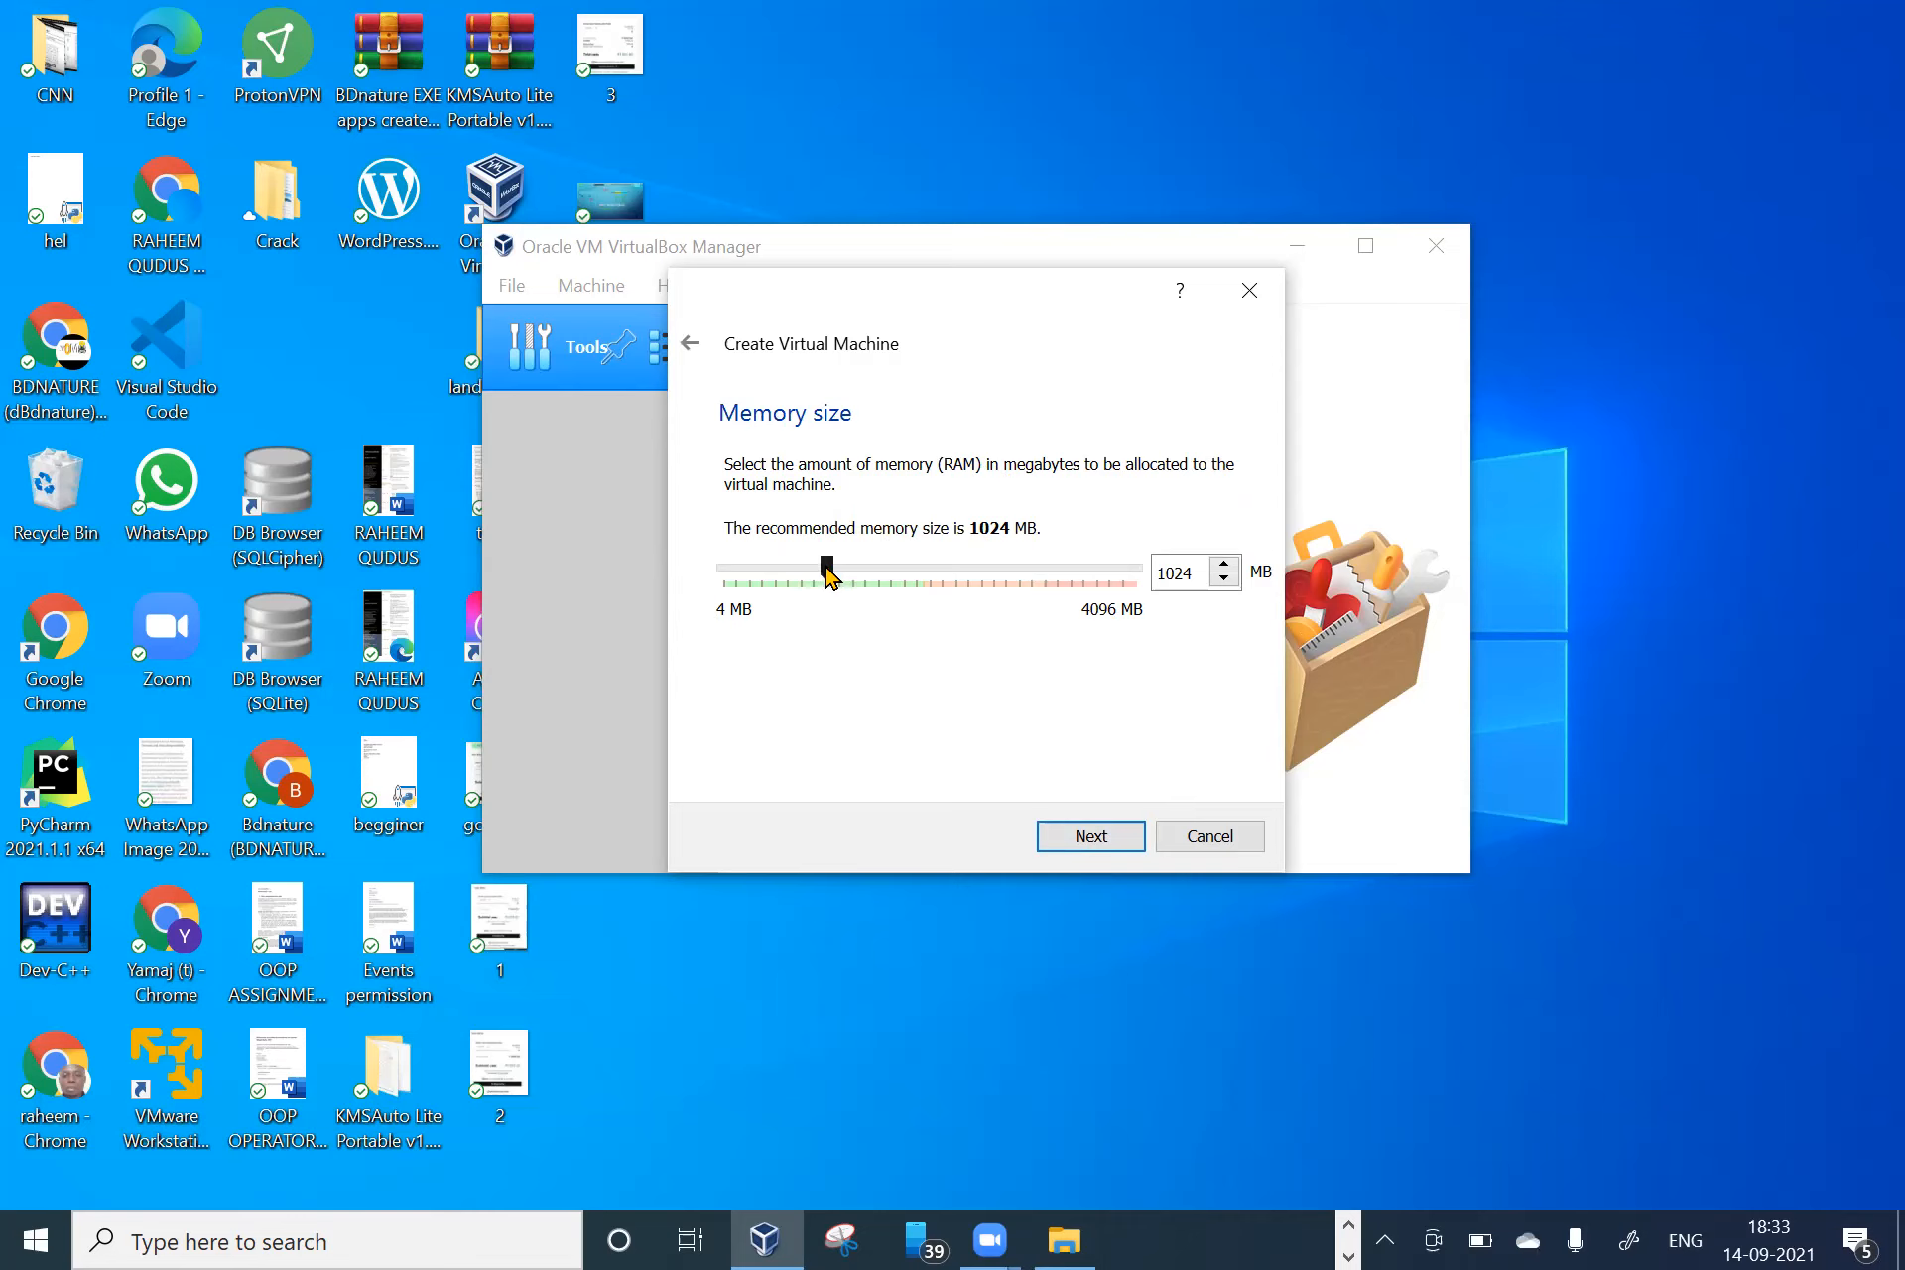
{"action": "left_click_drag", "start_coordinate": [833, 568], "coordinate": [873, 570]}
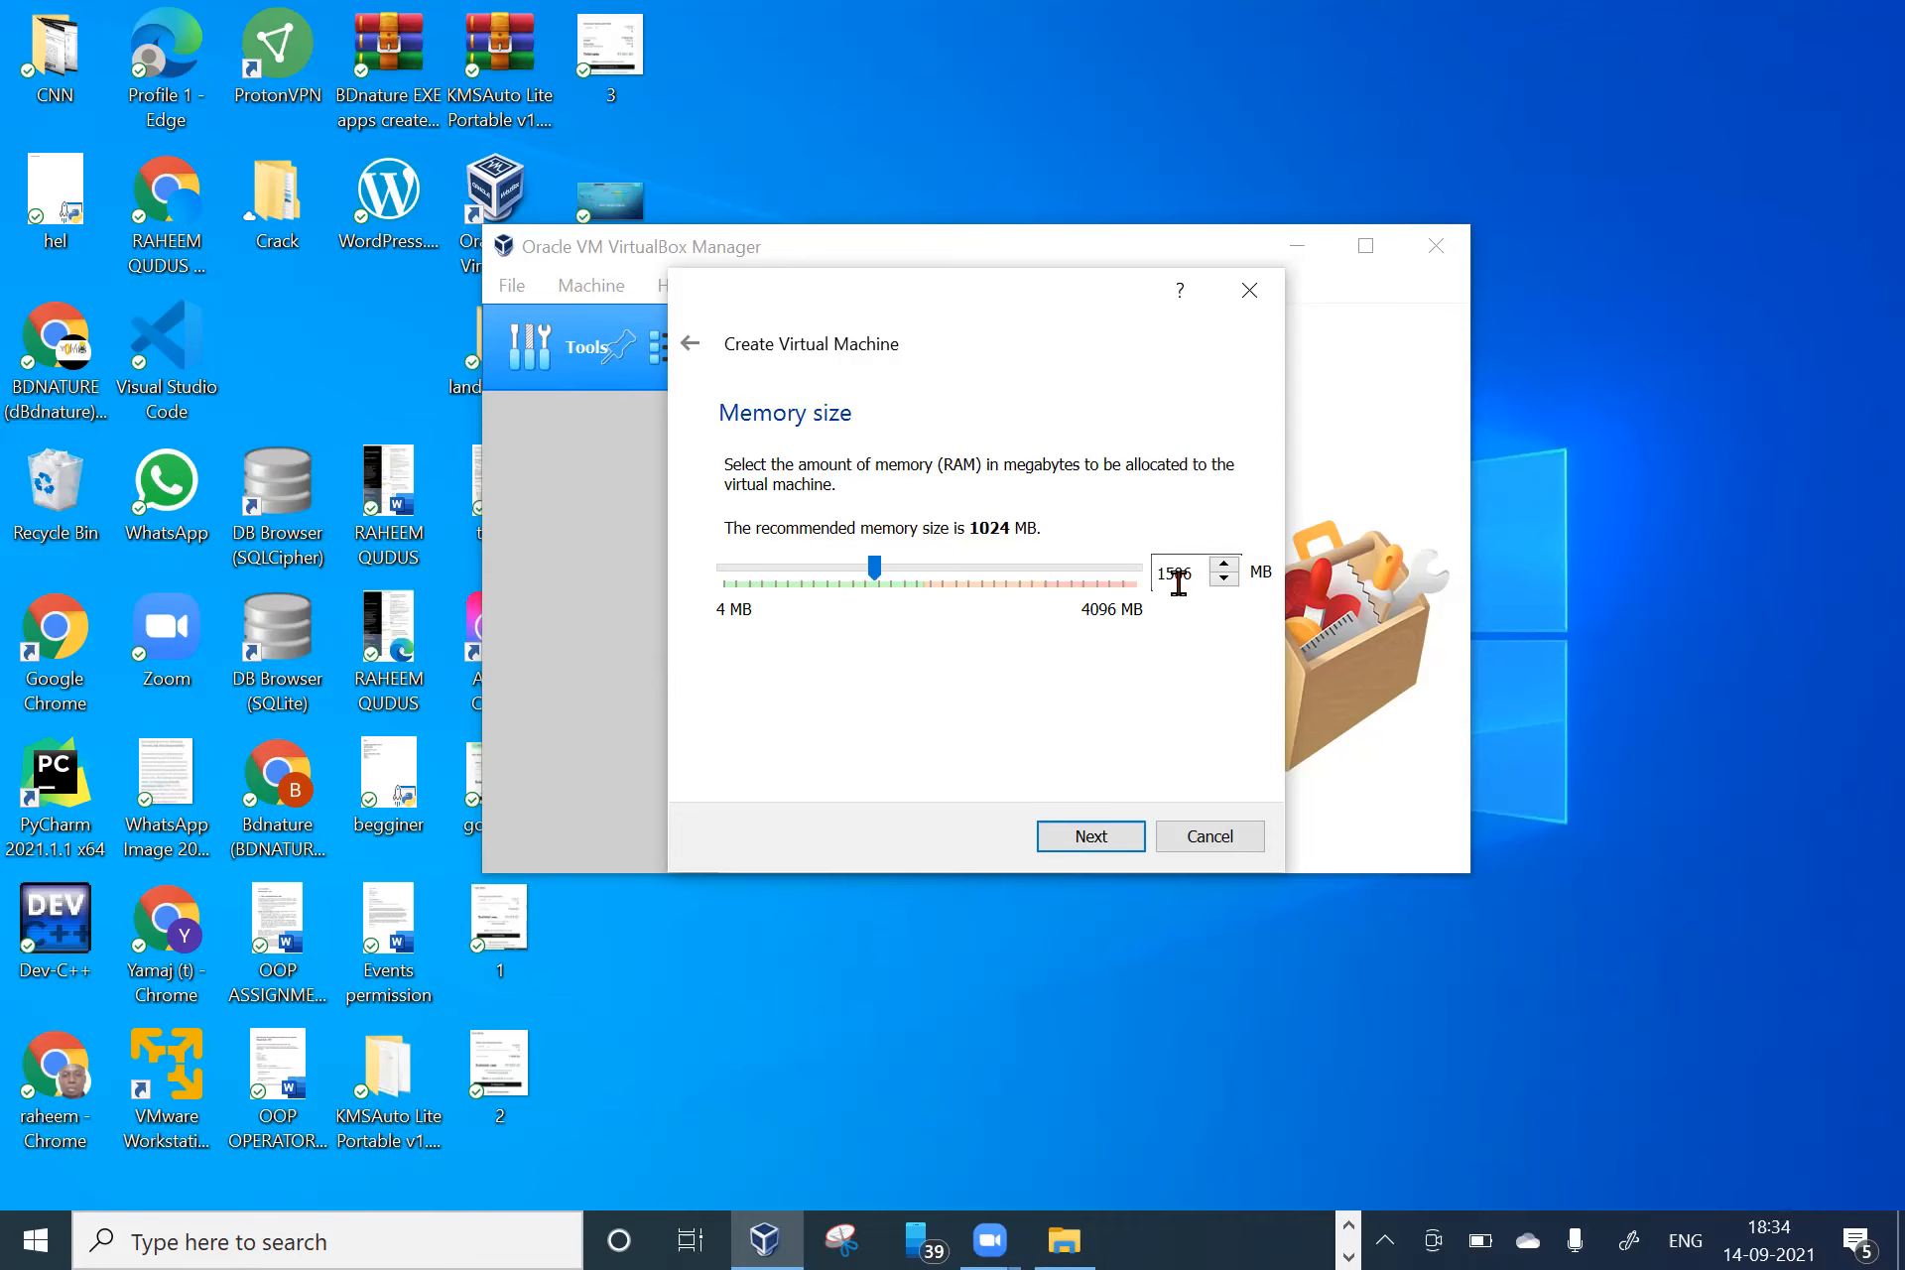
{"action": "left_click", "coordinate": [1091, 842]}
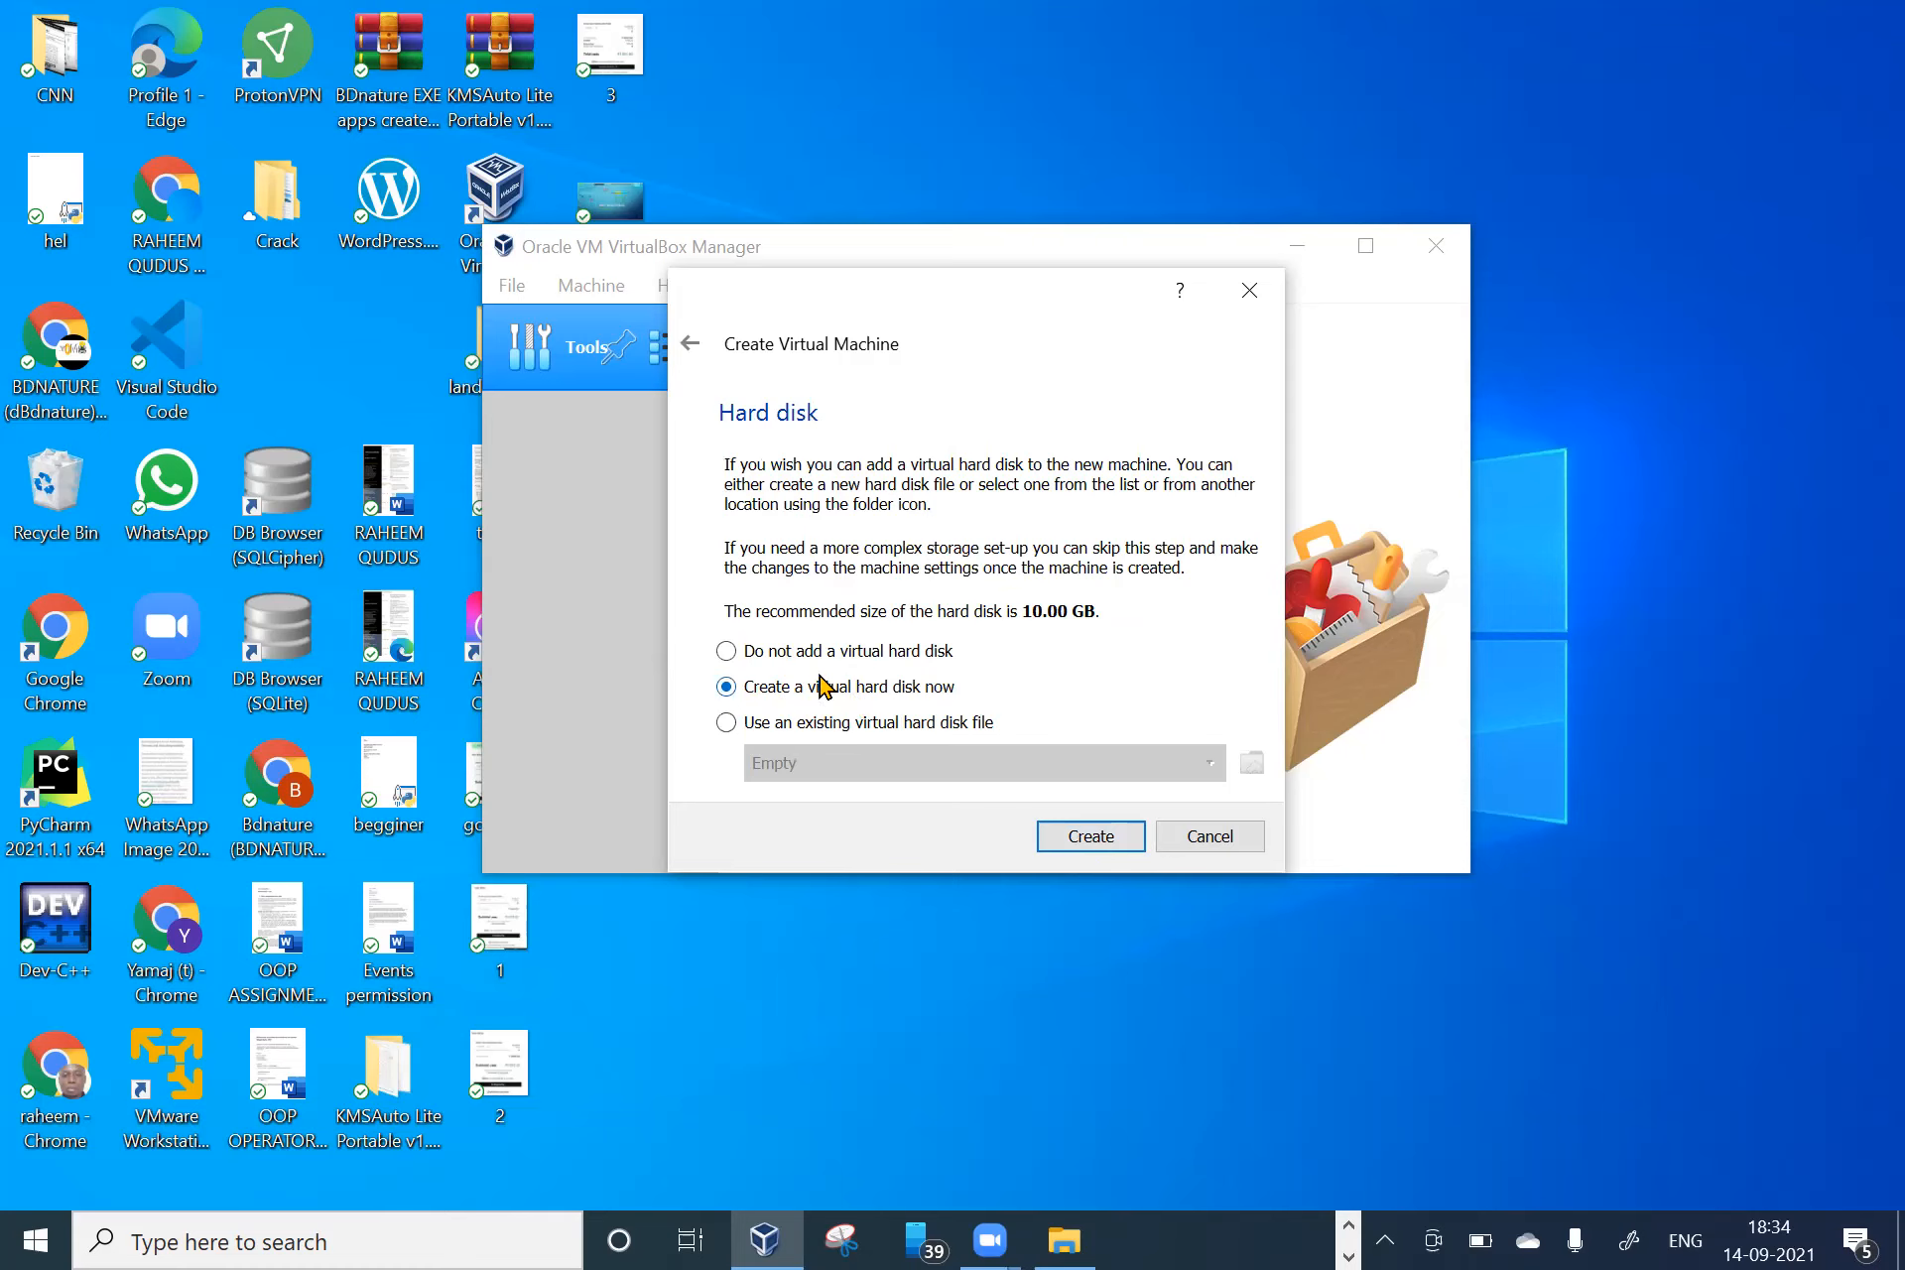
- Create a virtual hard disk for the machine as a VDI (VirtualBox Disk Image) with dynamically allocated storage
{"action": "left_click", "coordinate": [1091, 839]}
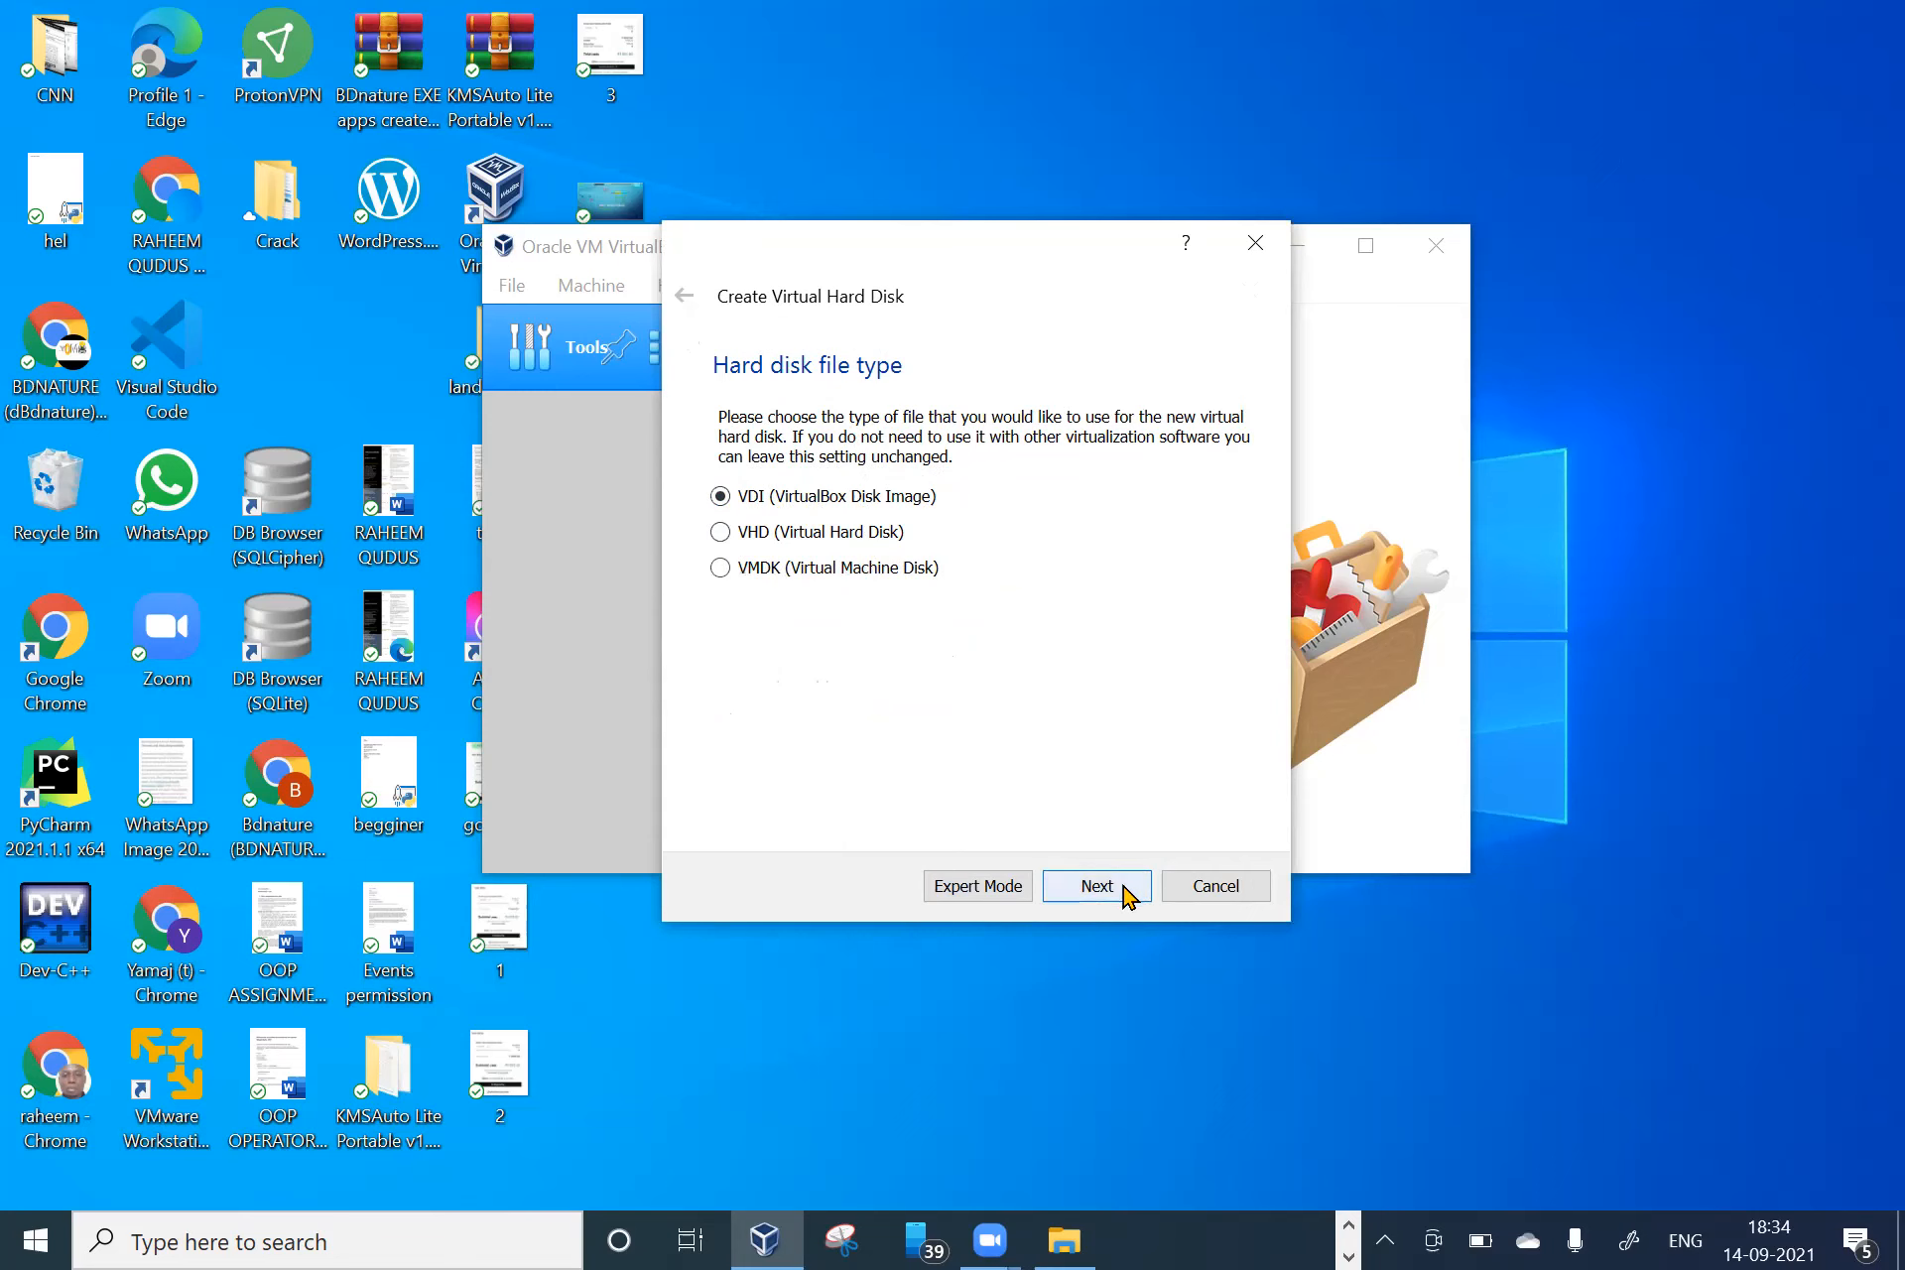
{"action": "left_click", "coordinate": [1128, 898]}
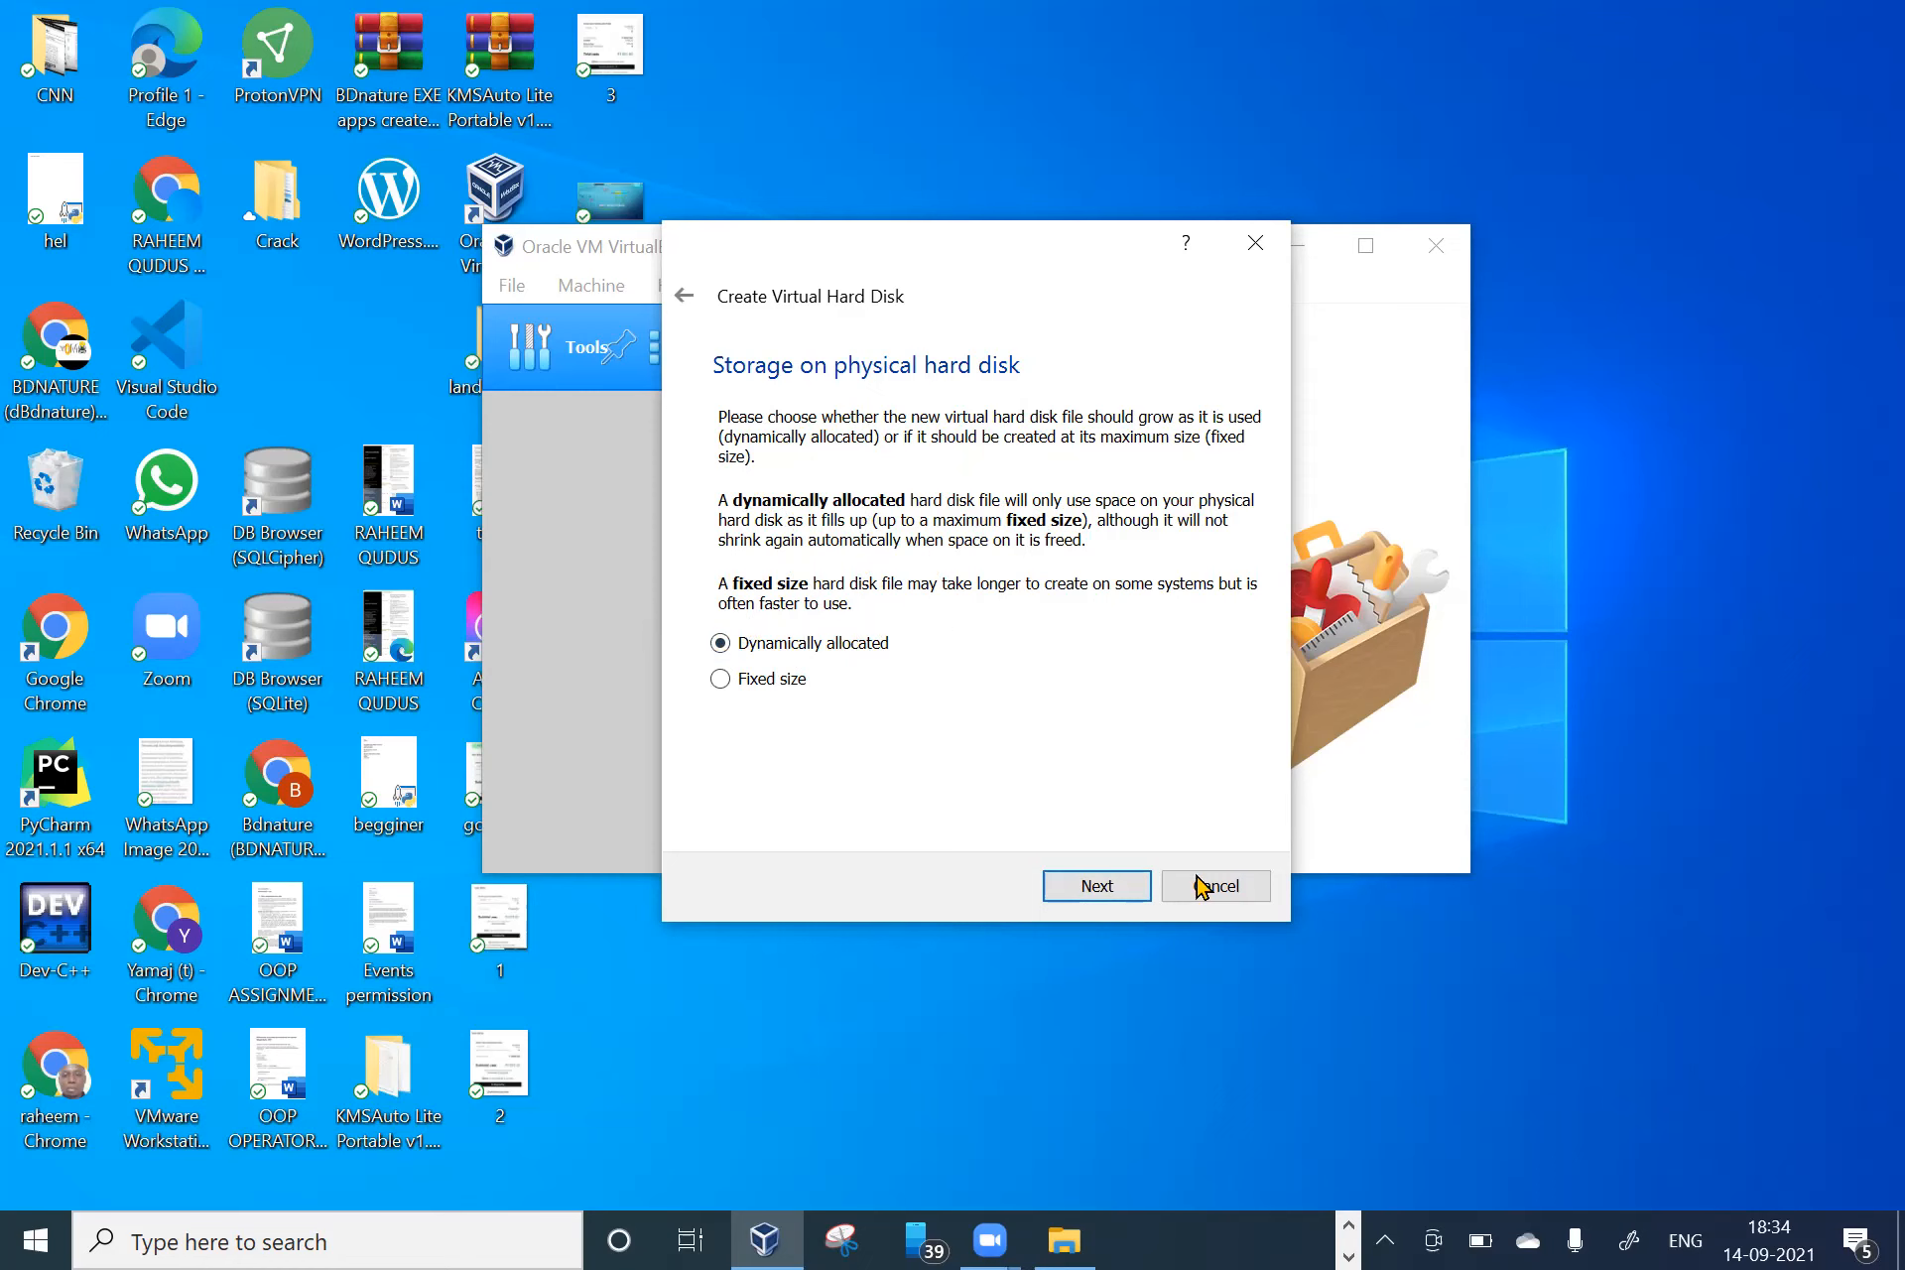
{"action": "left_click", "coordinate": [1096, 885]}
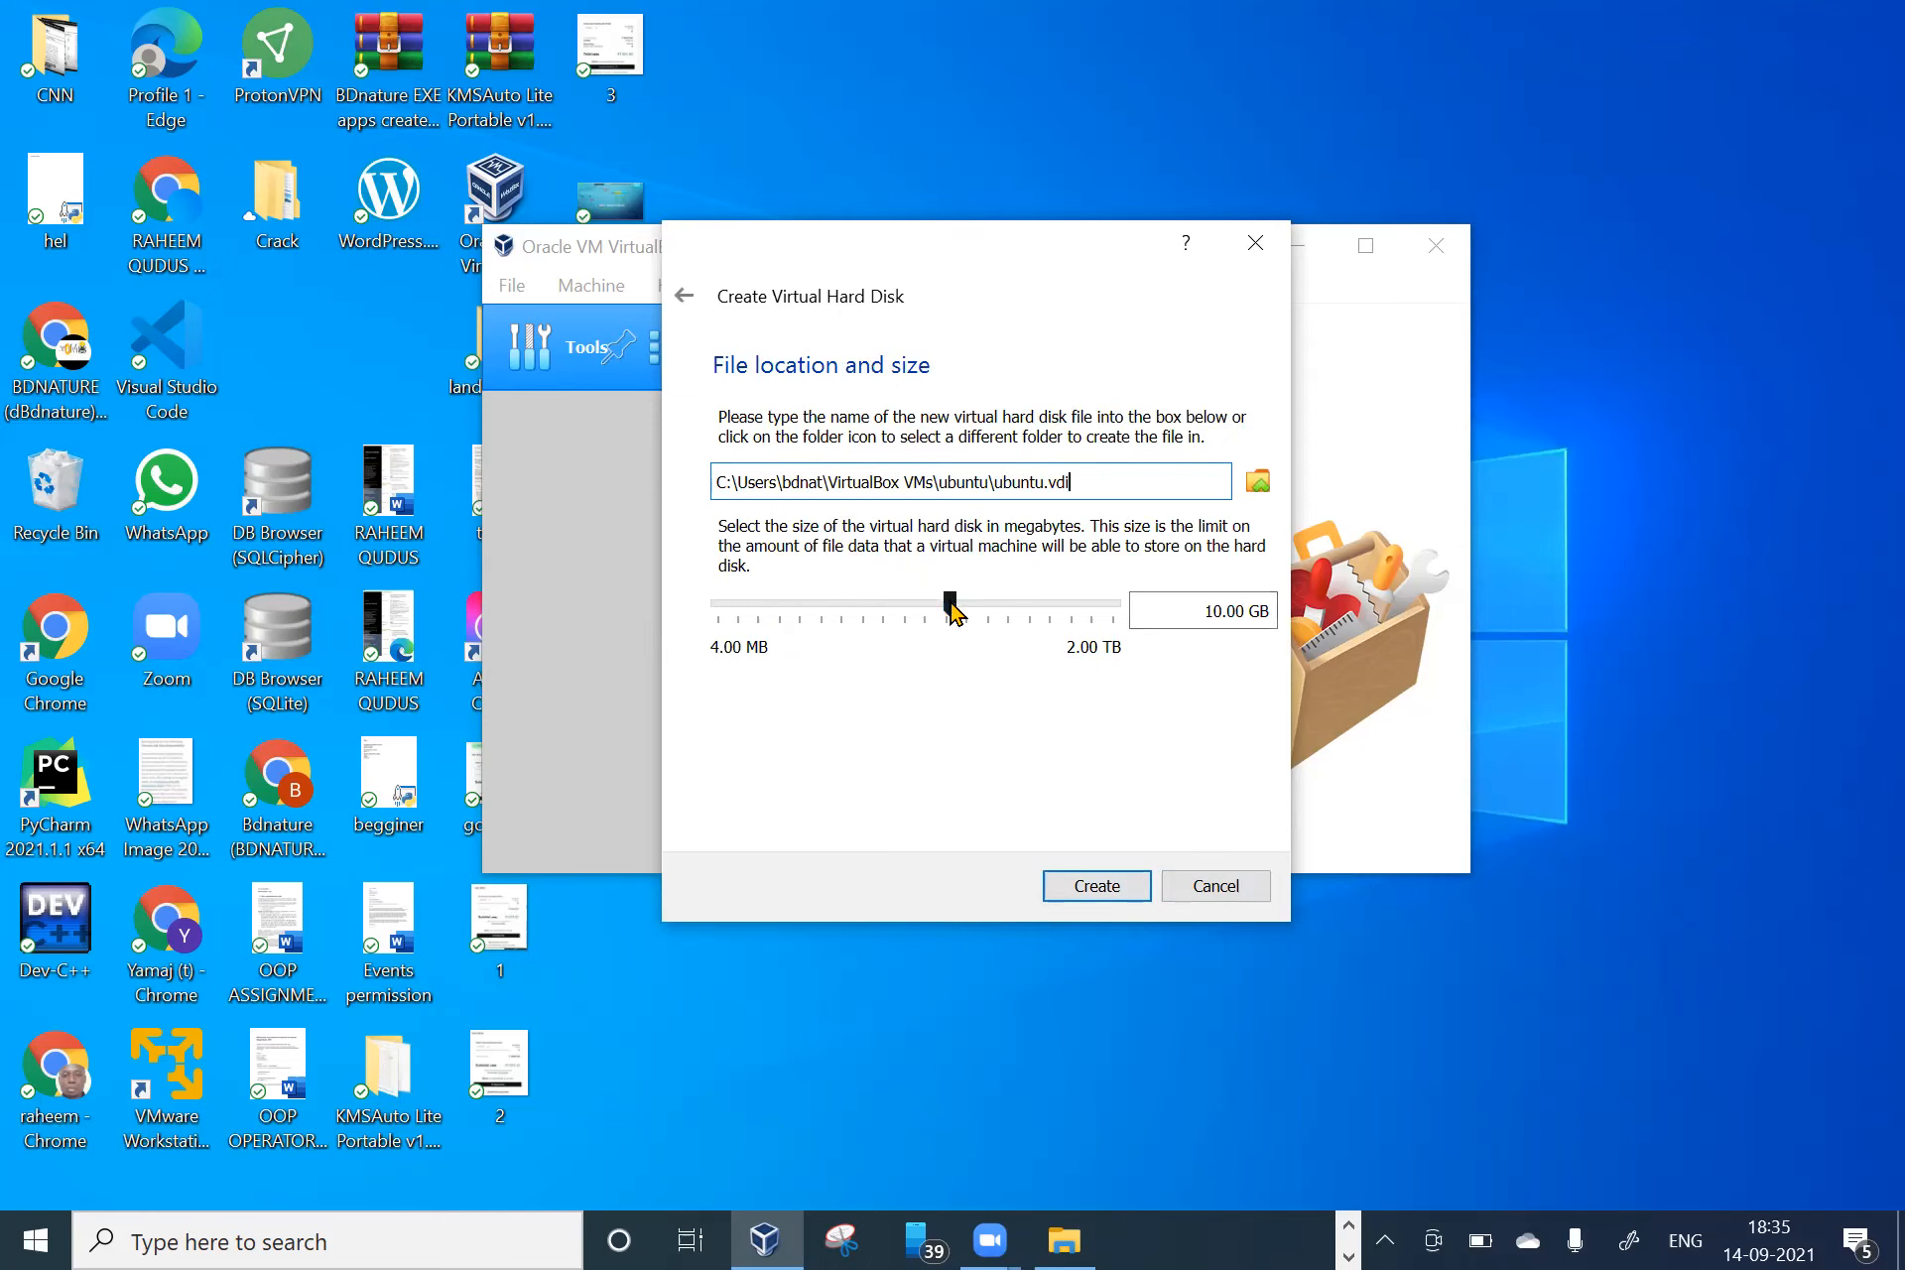
- Try a virtual disk size of about 22.59 GB and check the computer's free drive space in File Explorer
{"action": "mouse_move", "coordinate": [949, 602]}
{"action": "left_mouse_down"}
{"action": "mouse_move", "coordinate": [1005, 605]}
{"action": "mouse_move", "coordinate": [975, 608]}
{"action": "left_mouse_up"}
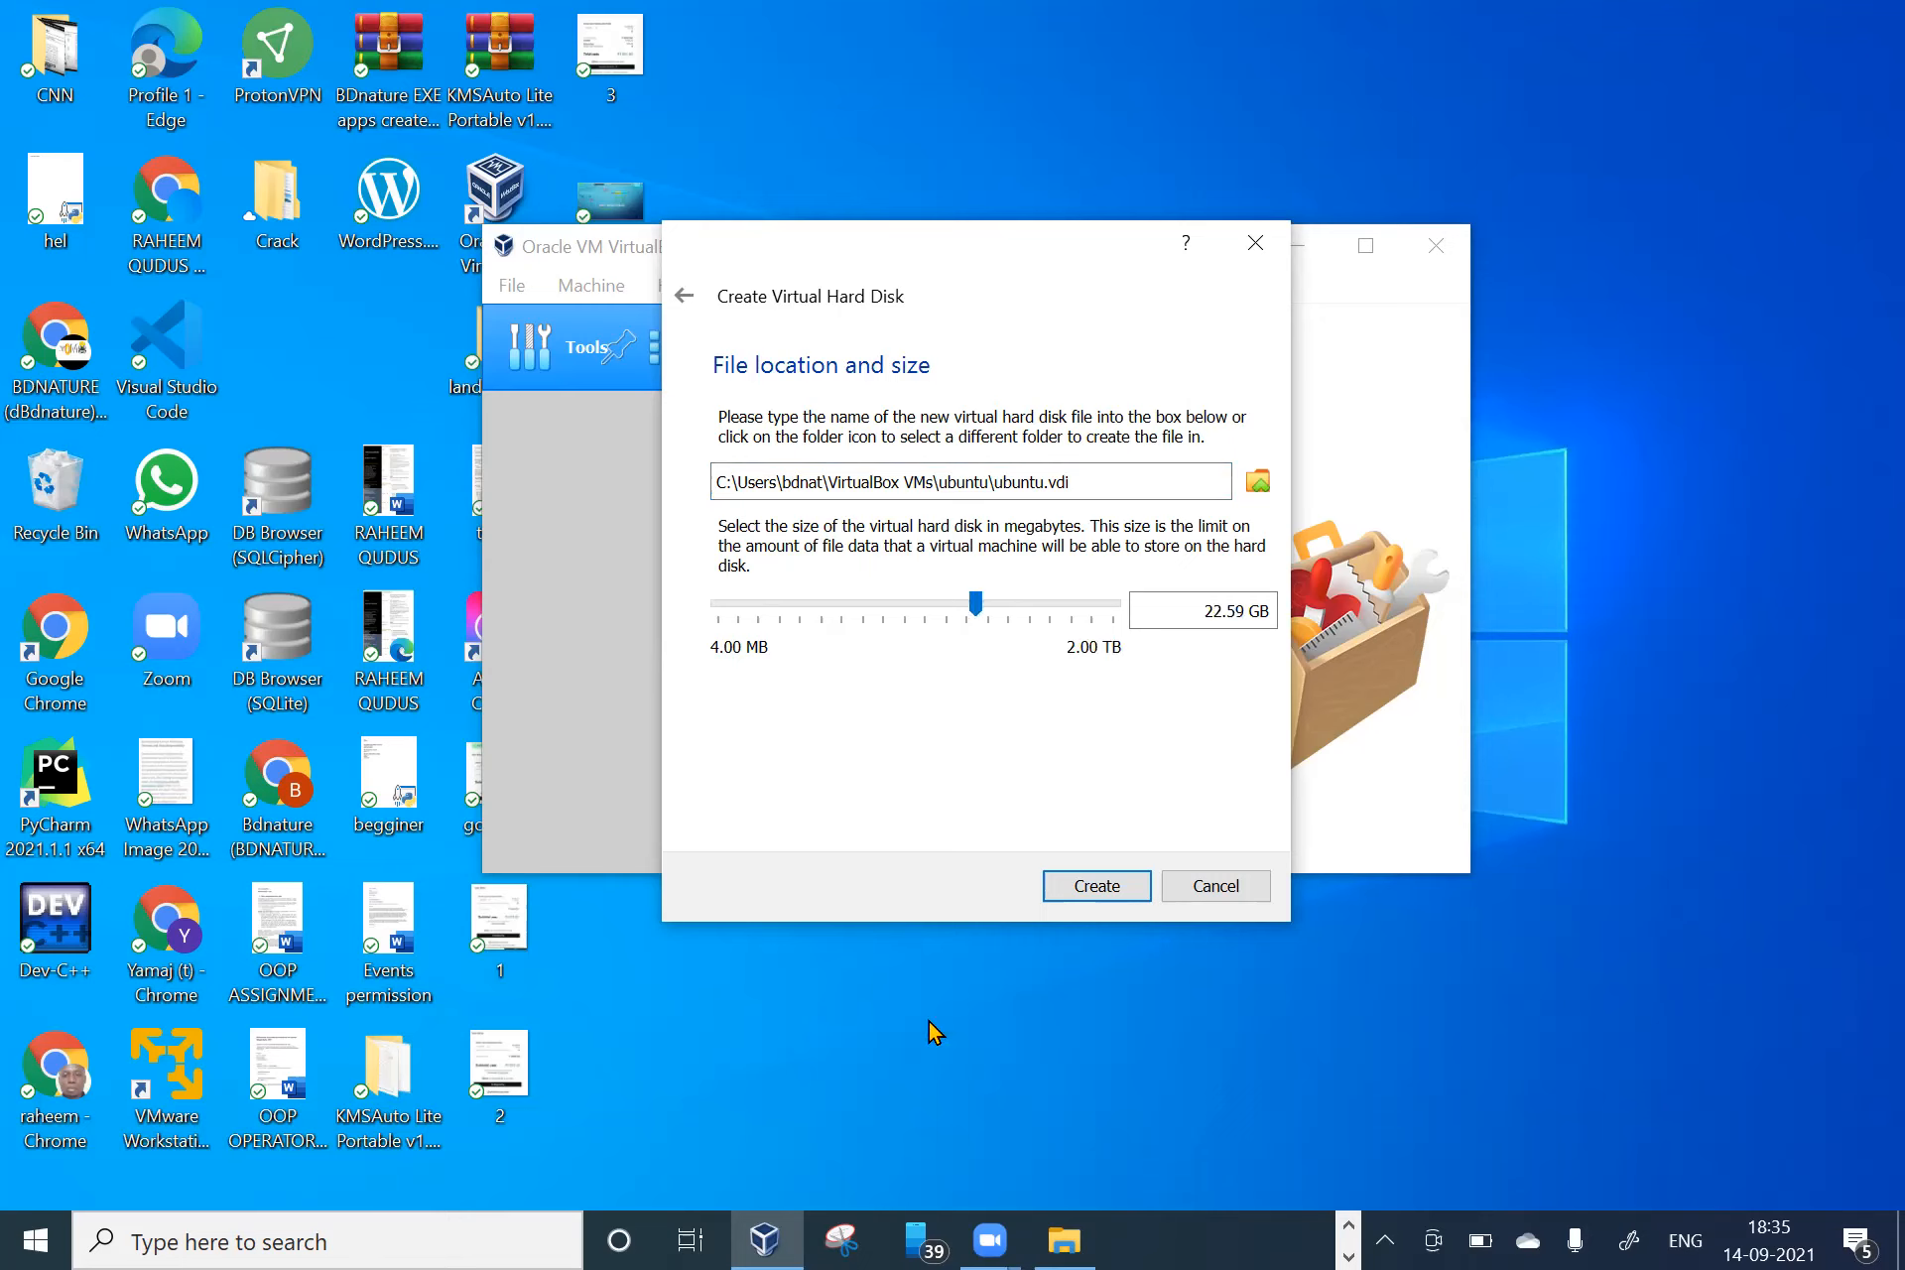
{"action": "left_click", "coordinate": [1059, 1238]}
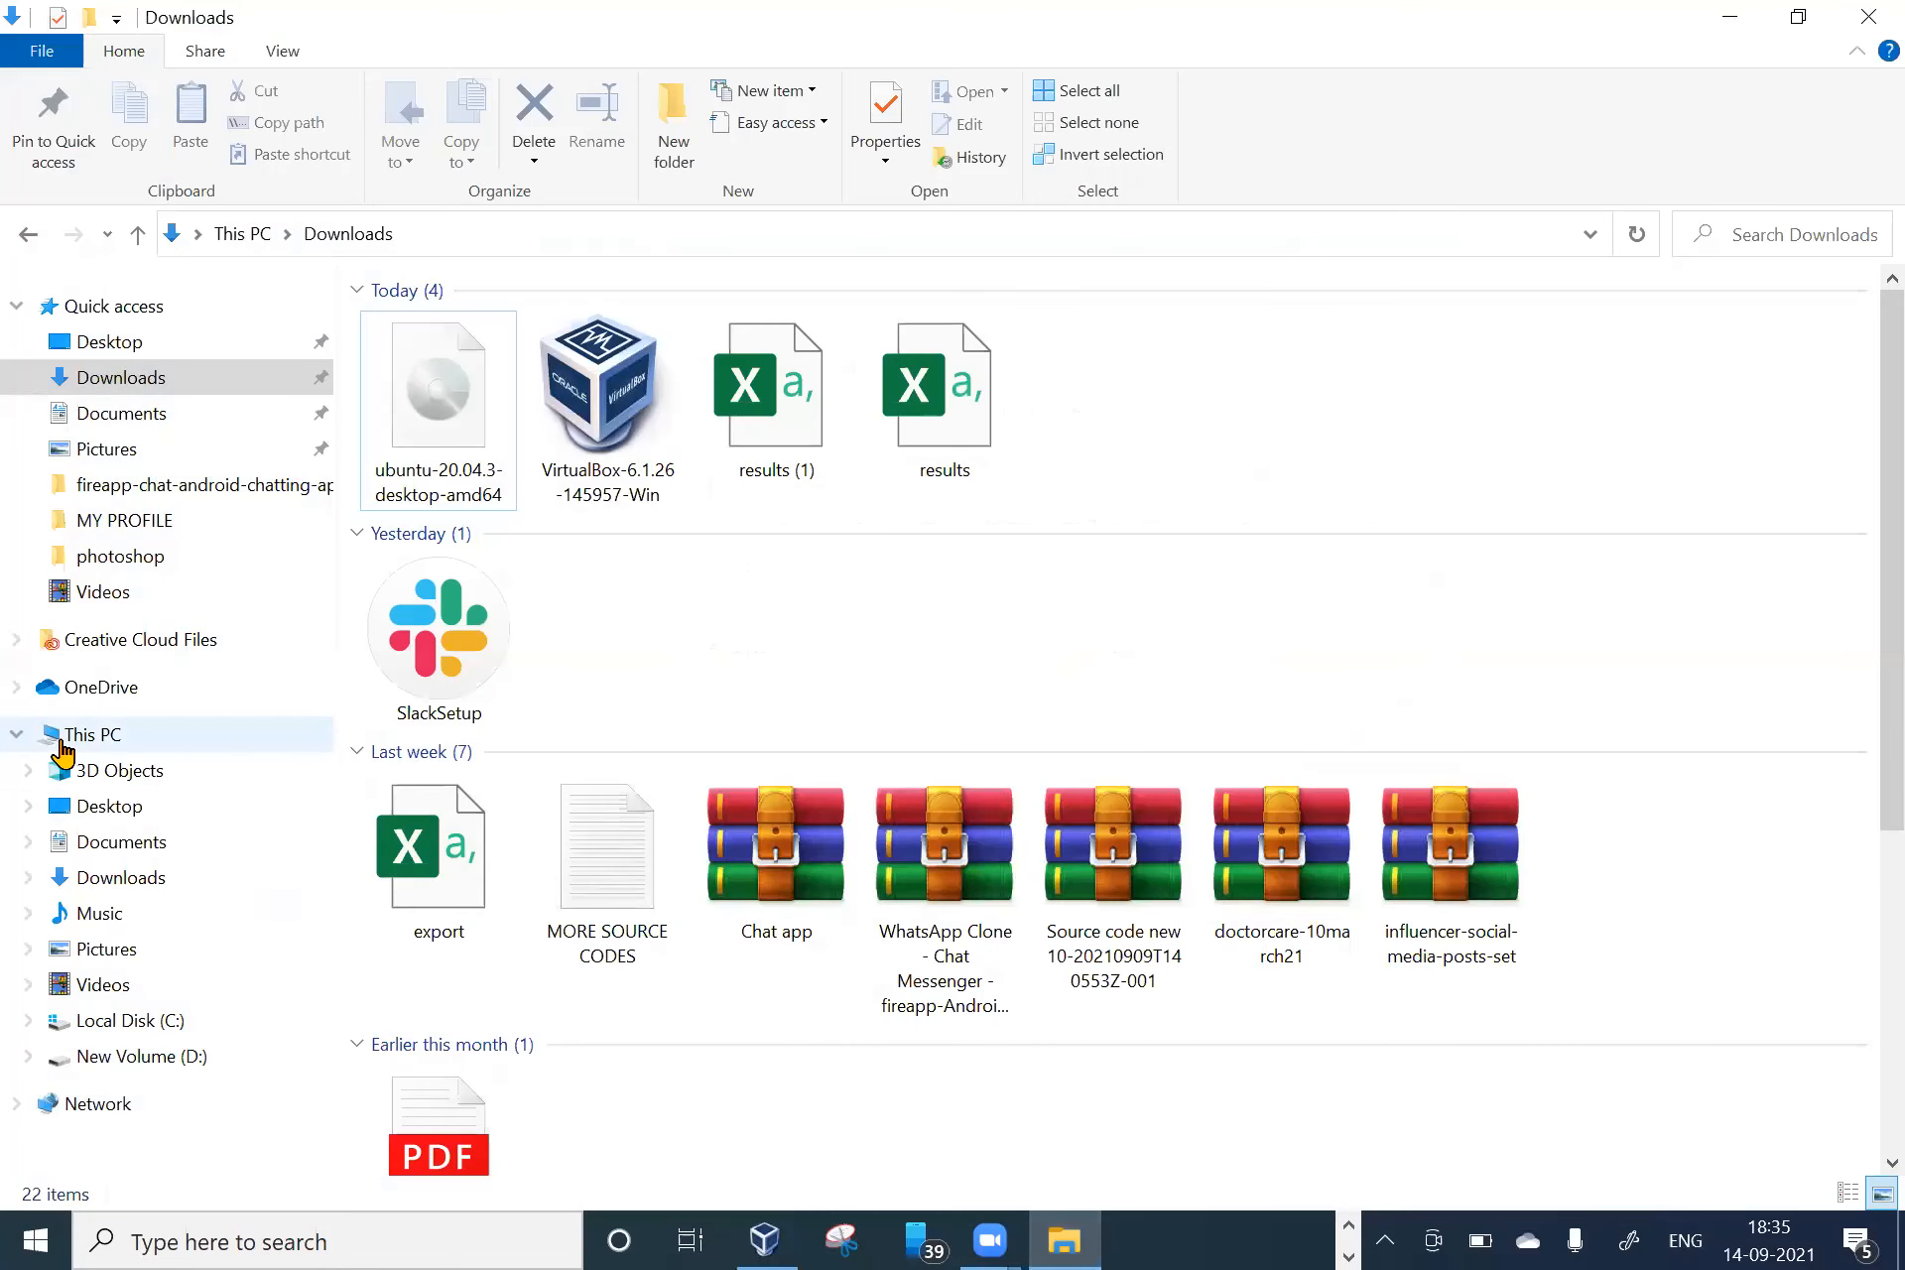
{"action": "left_click", "coordinate": [112, 742]}
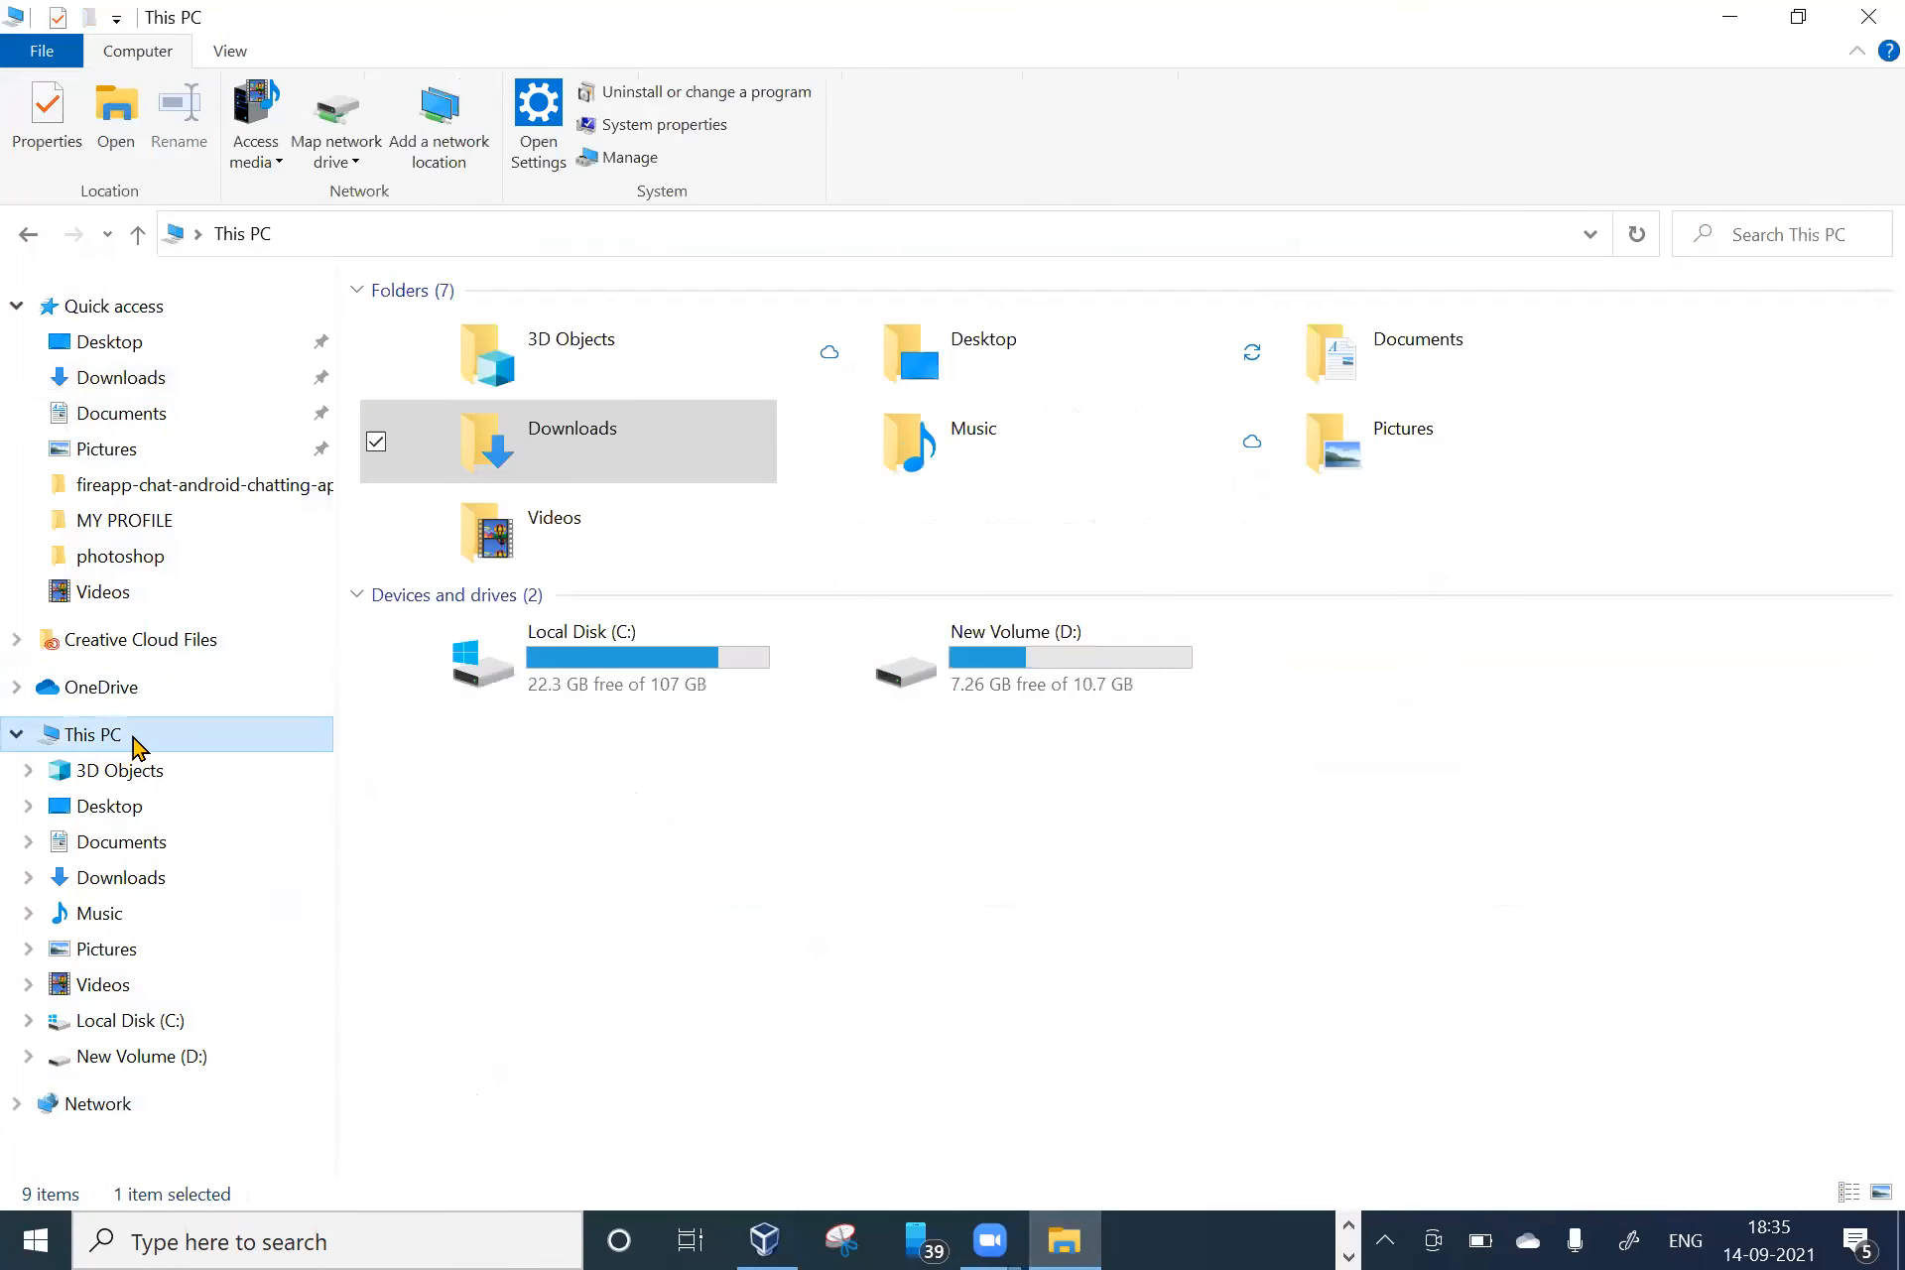
{"action": "left_click", "coordinate": [1729, 17]}
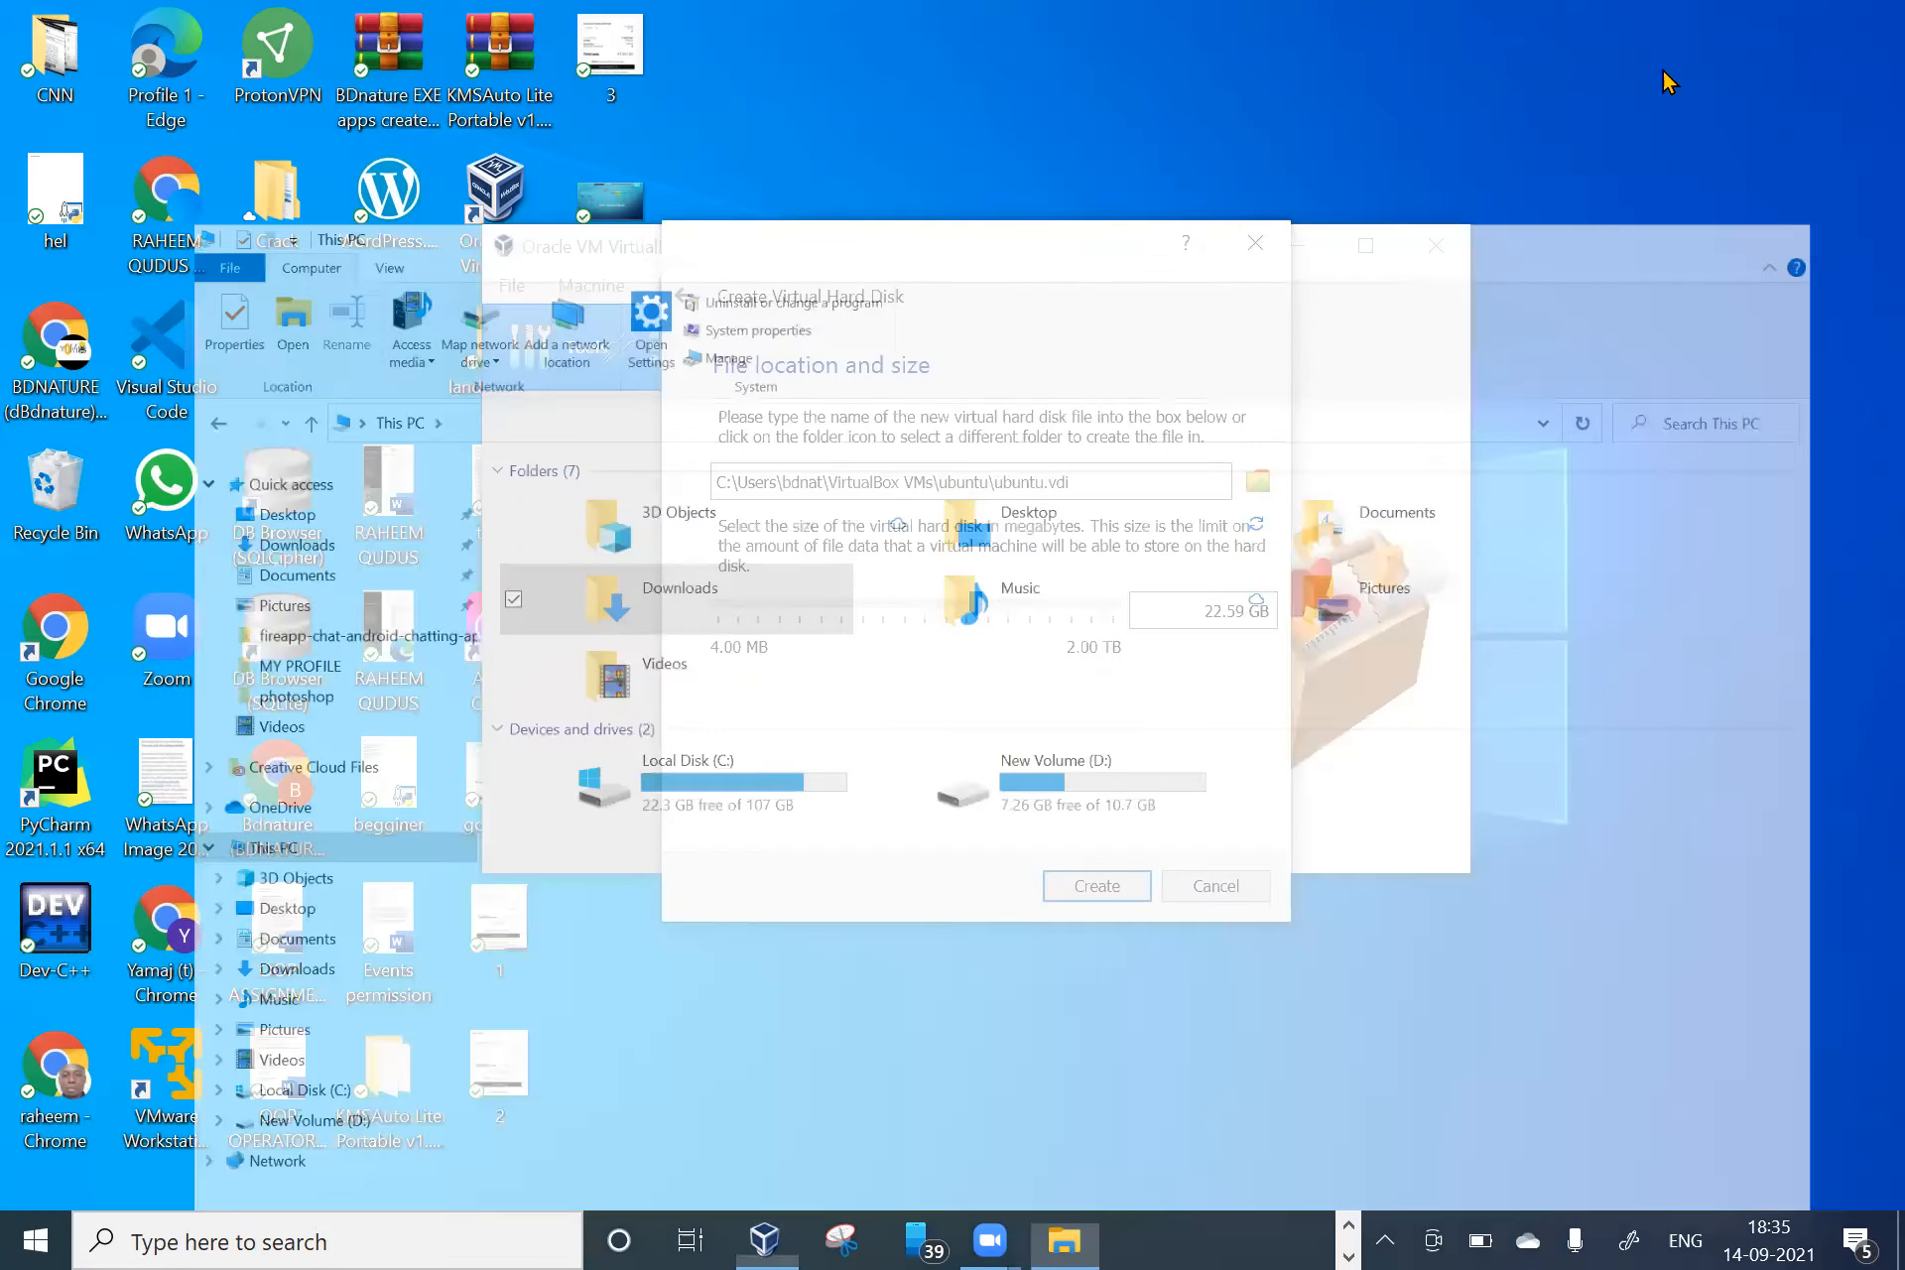
- Set the virtual hard disk size to 19.54 GB and finish creating the ubuntu virtual machine
{"action": "left_click", "coordinate": [950, 607]}
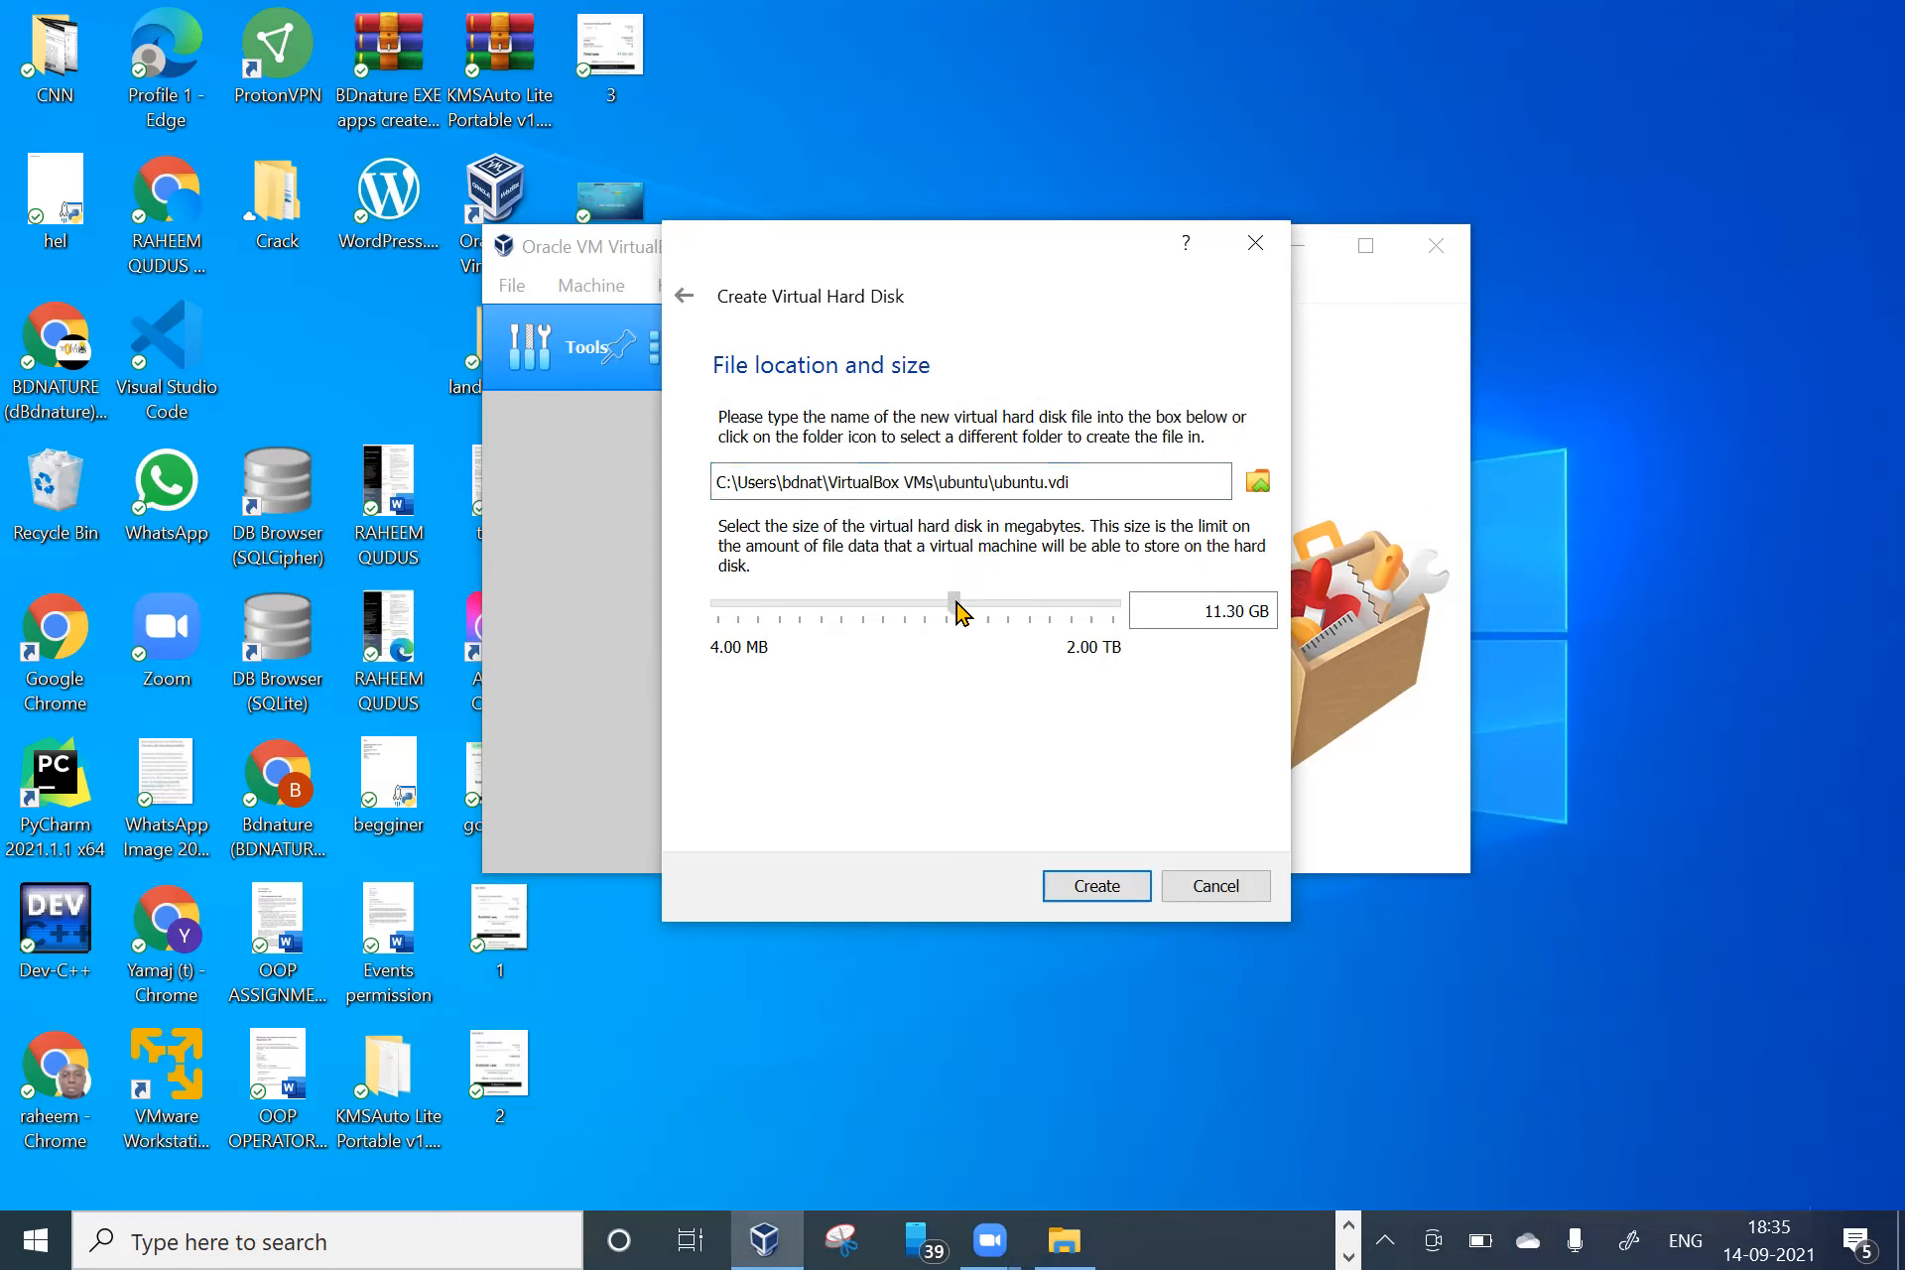
{"action": "left_click_drag", "start_coordinate": [961, 599], "coordinate": [972, 601]}
{"action": "mouse_move", "coordinate": [975, 610]}
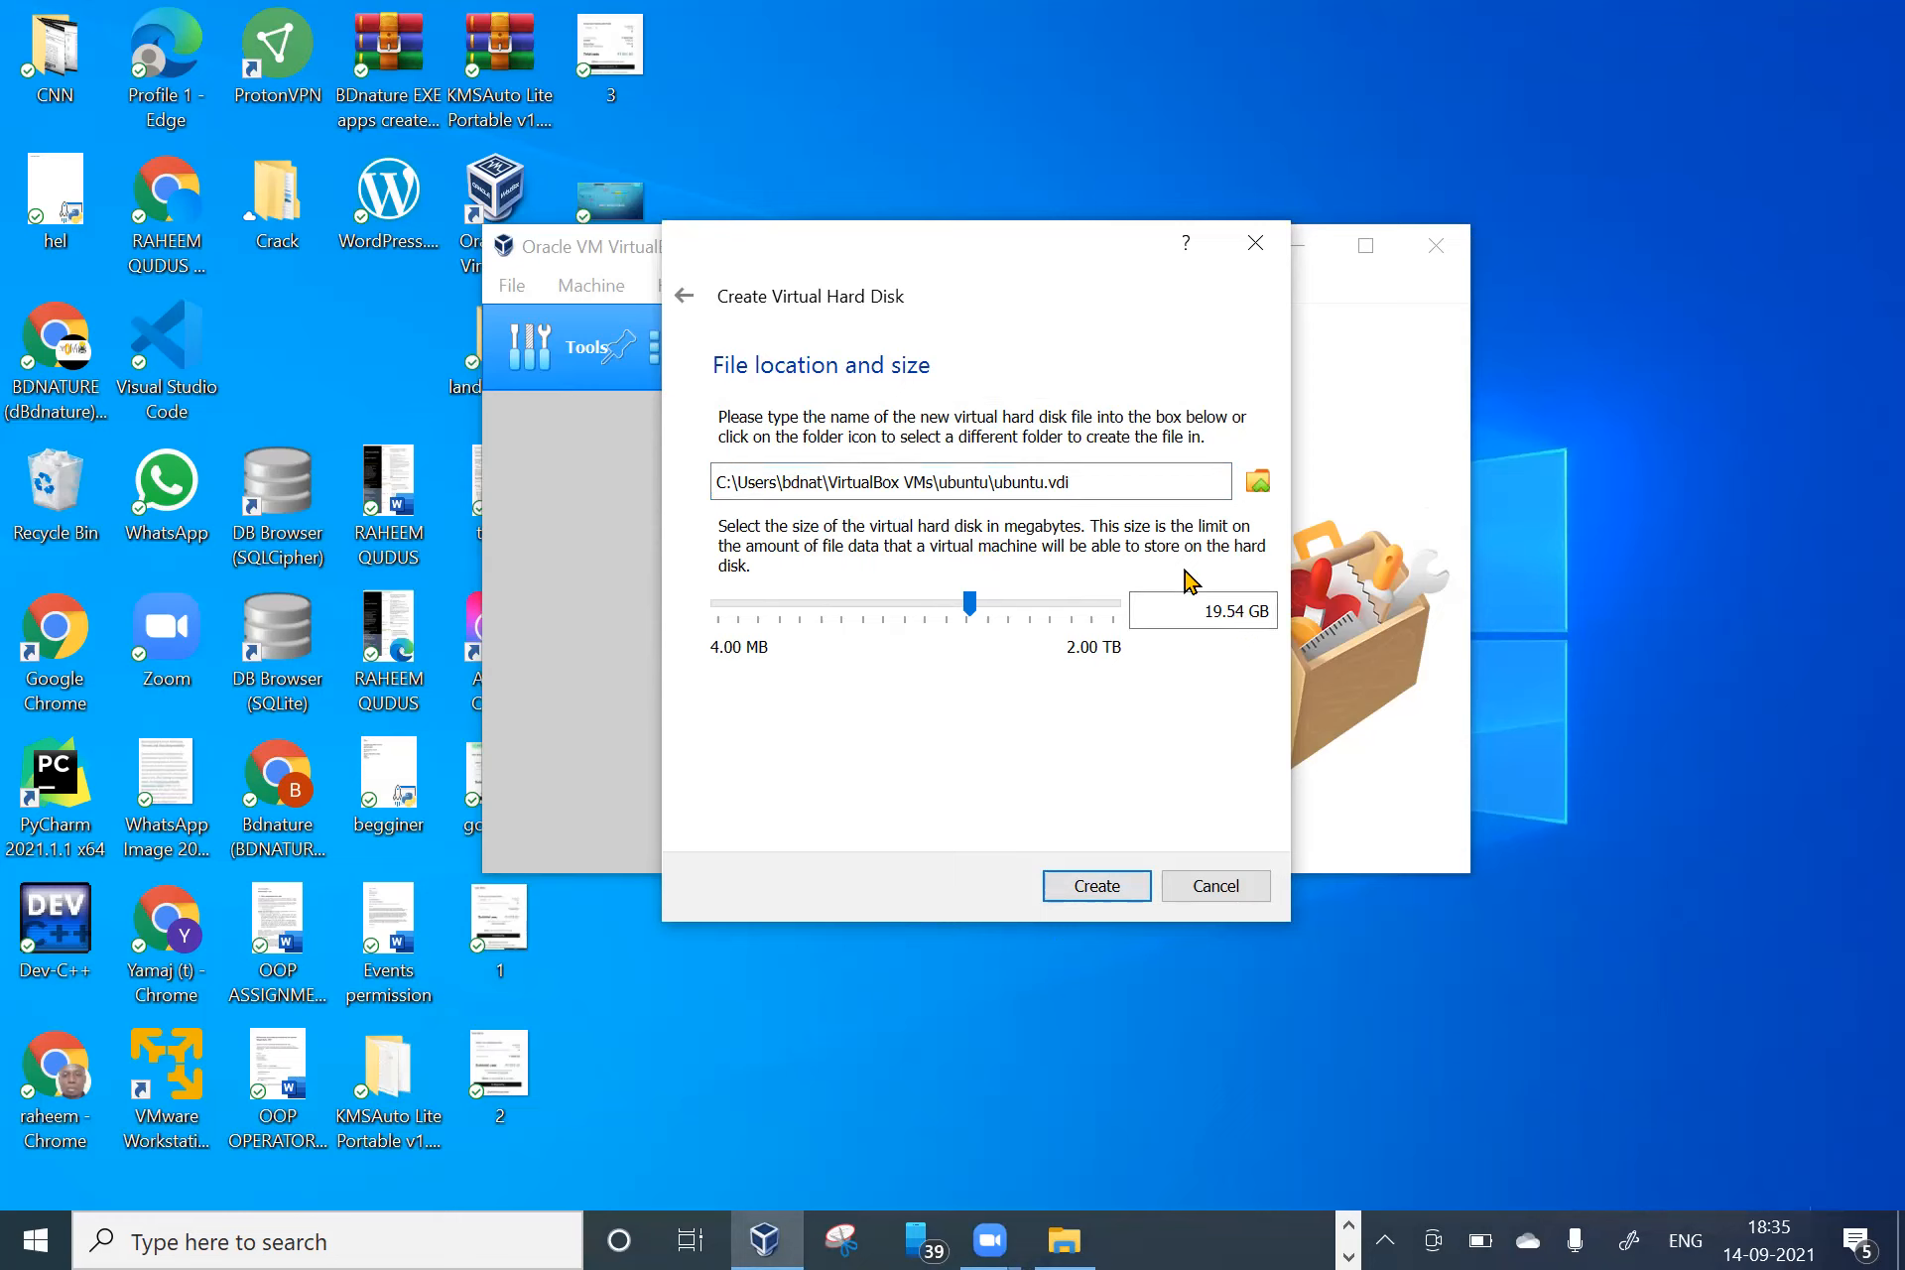
{"action": "left_click", "coordinate": [1101, 890]}
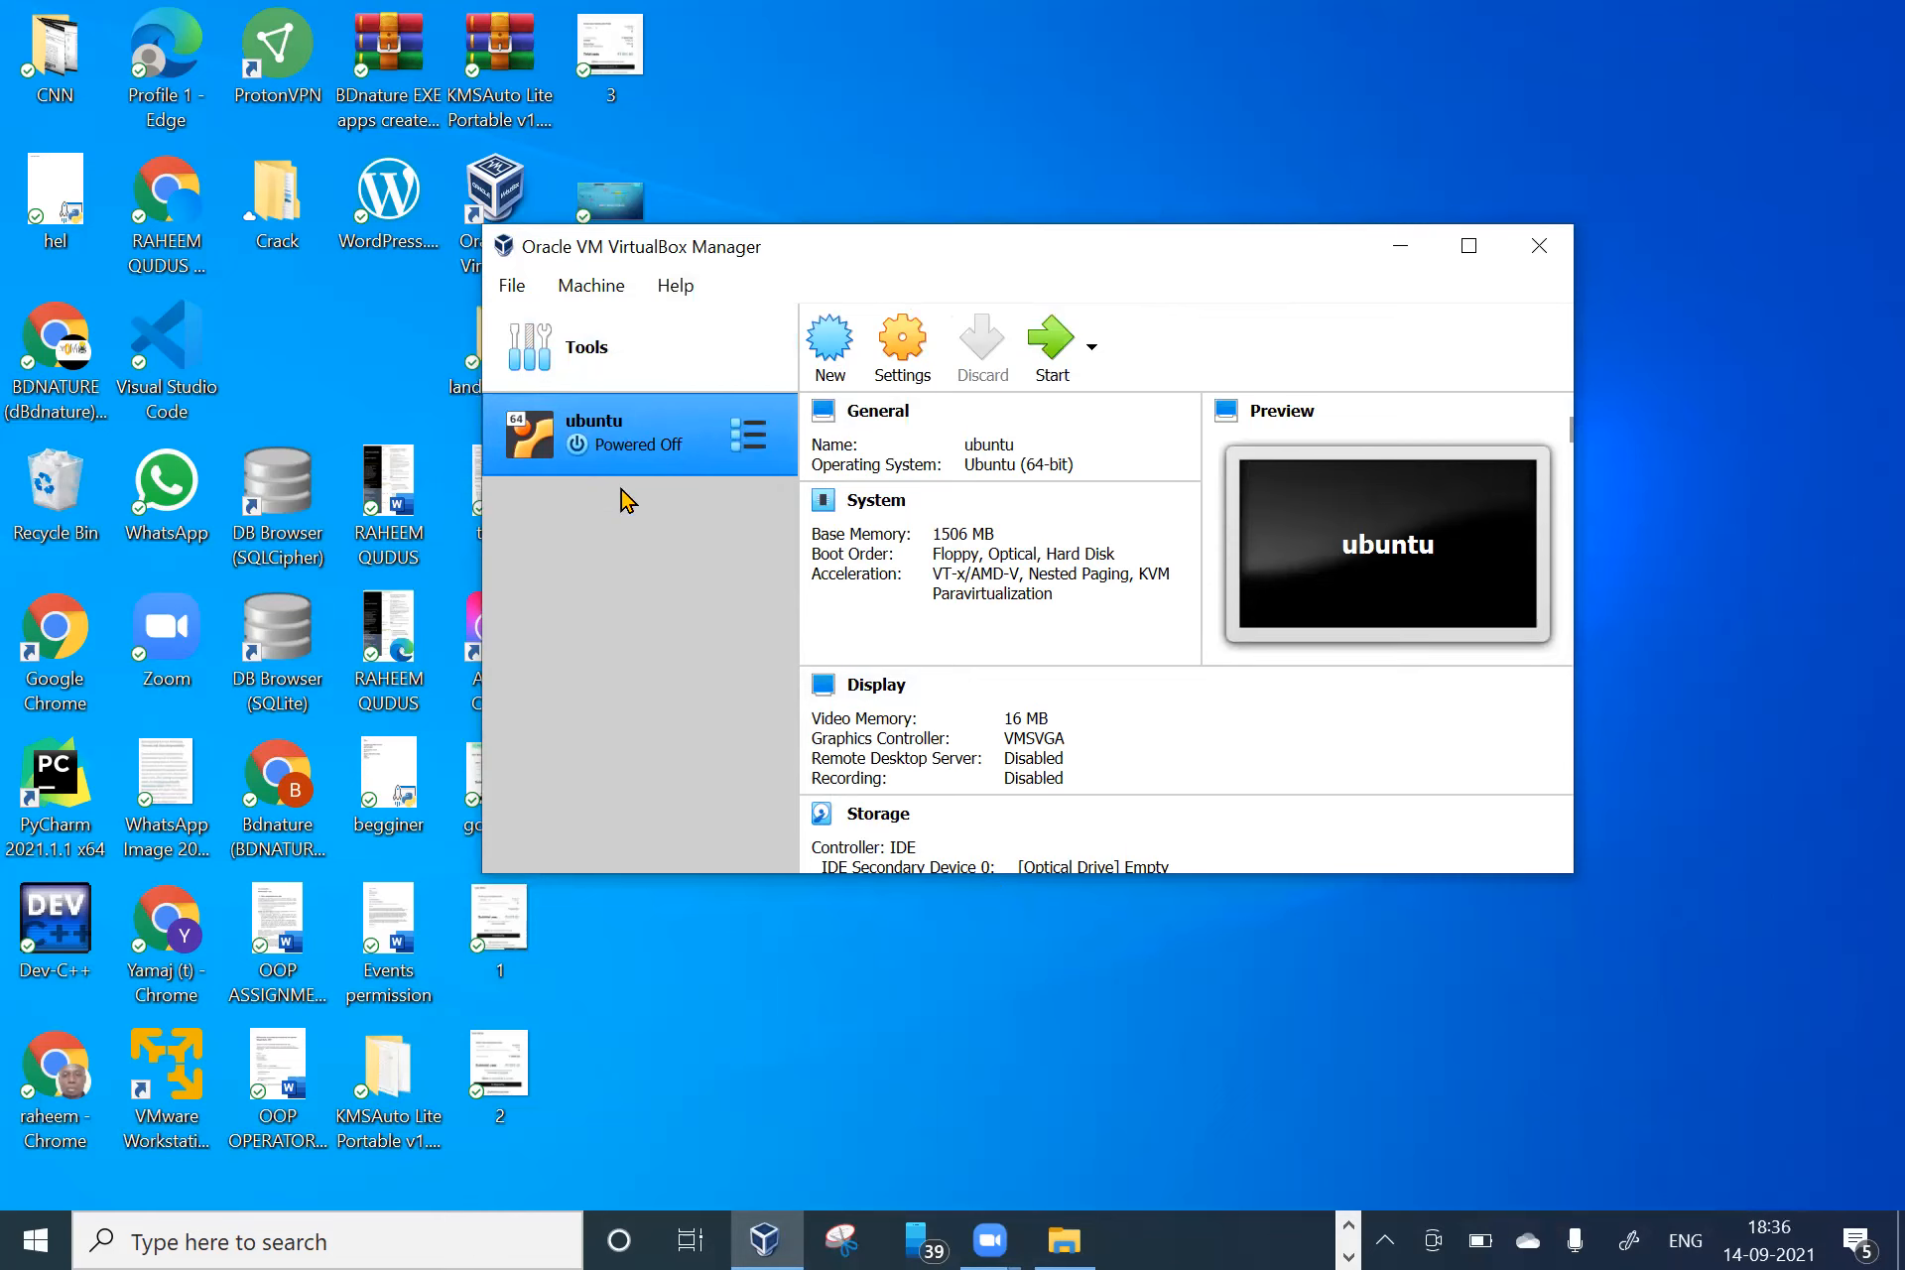
{"action": "right_click", "coordinate": [615, 433]}
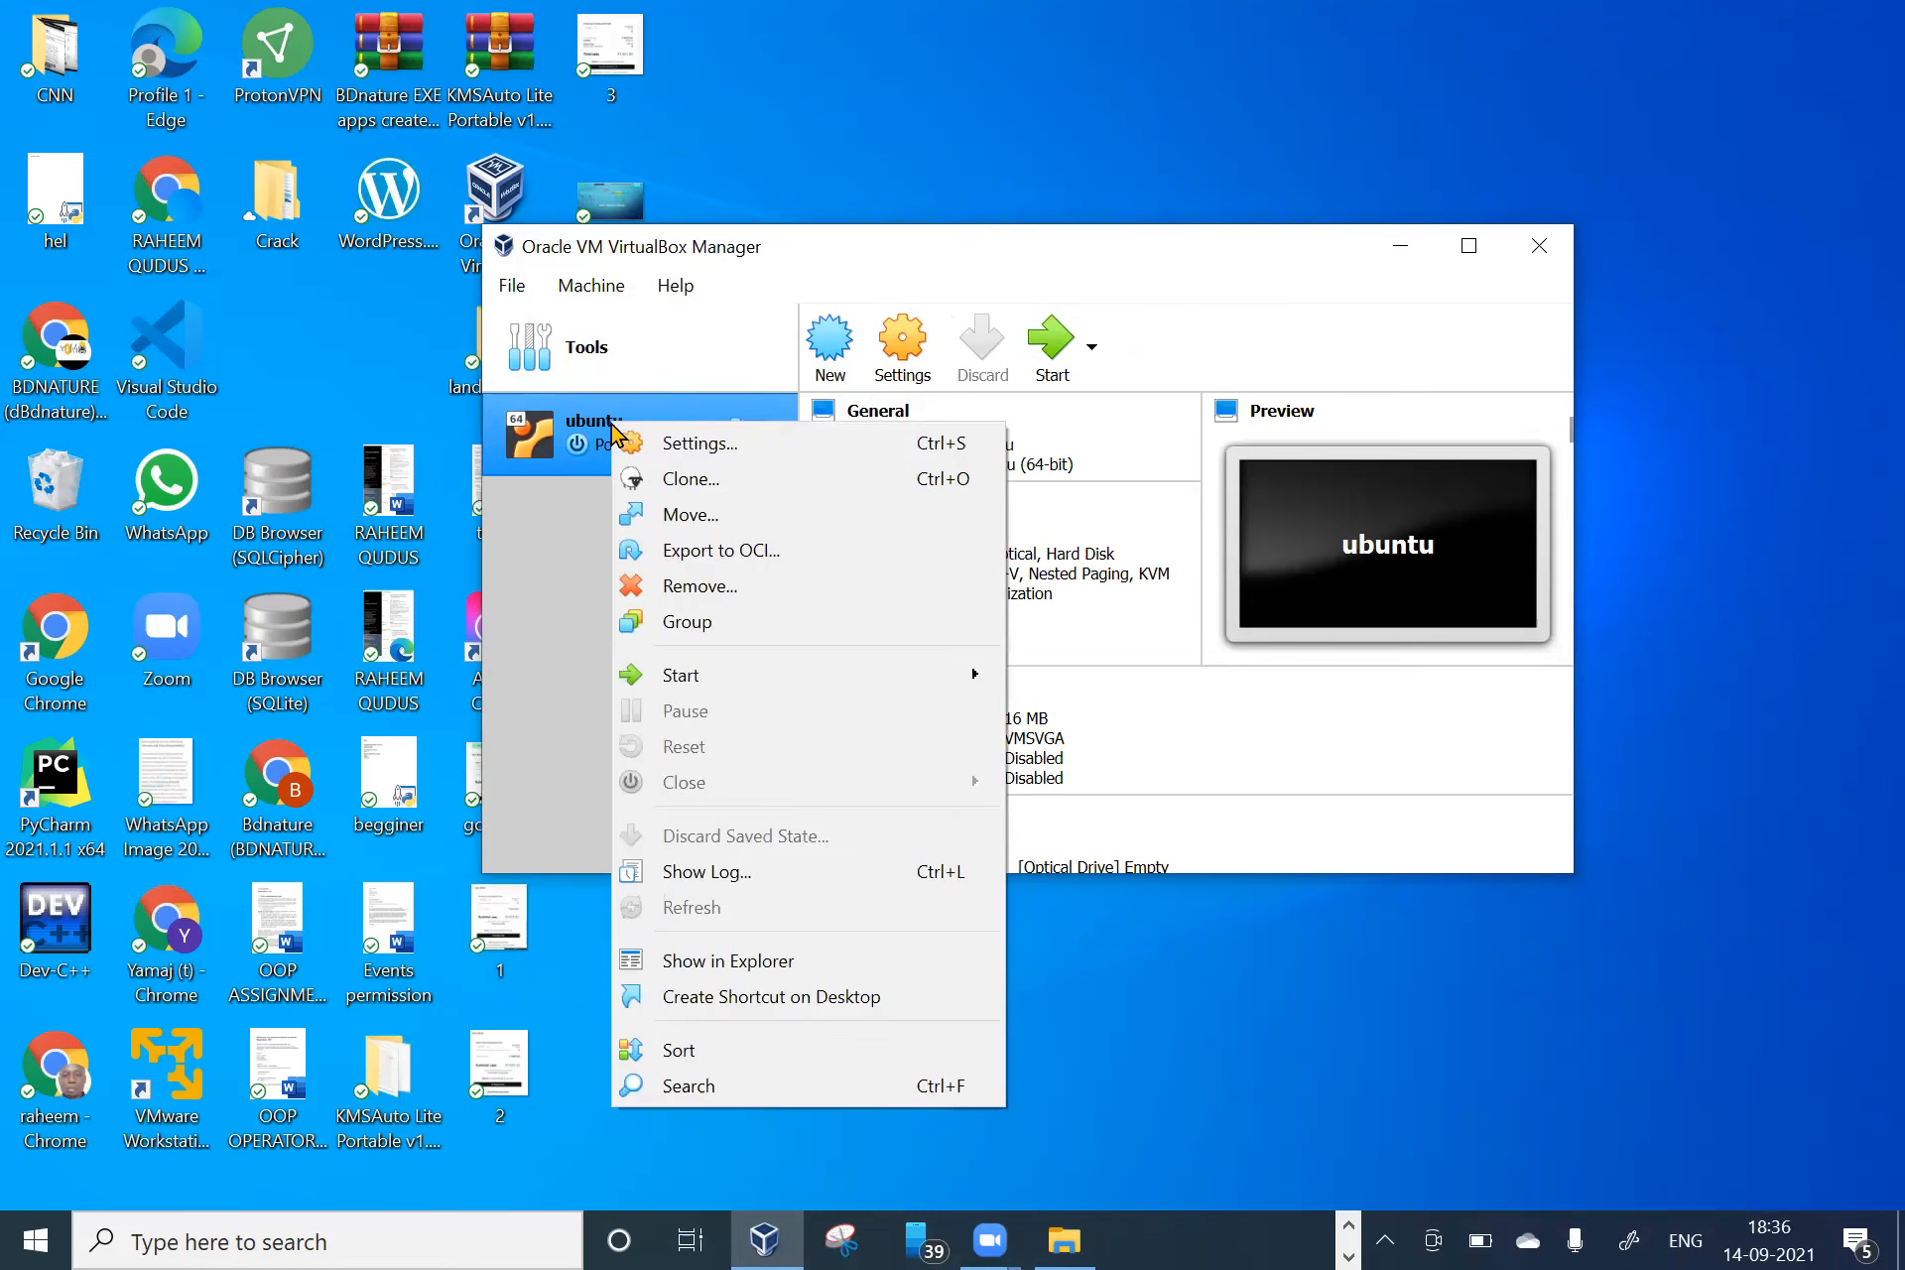
{"action": "mouse_move", "coordinate": [692, 678]}
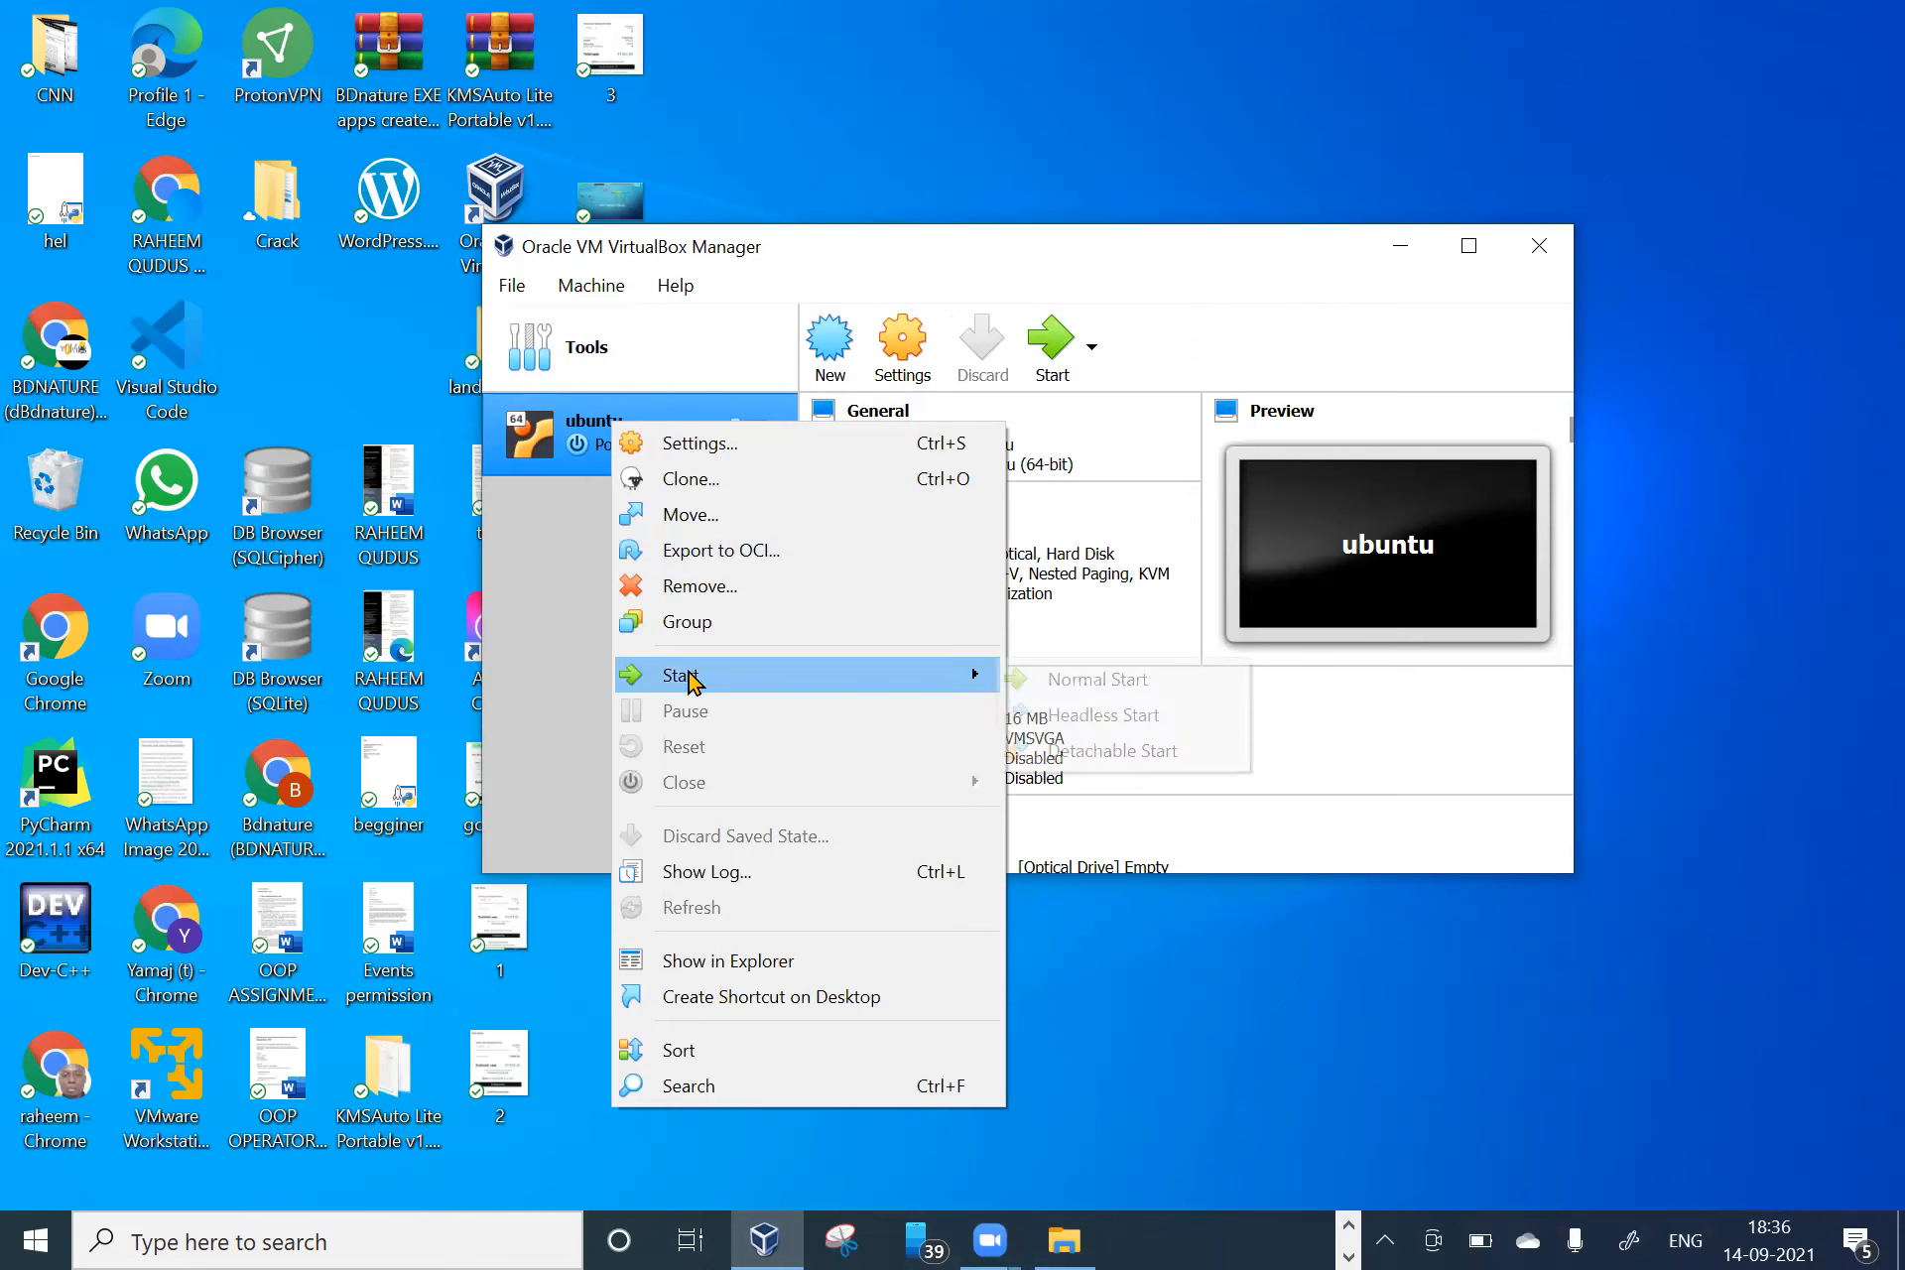
{"action": "left_click", "coordinate": [556, 619]}
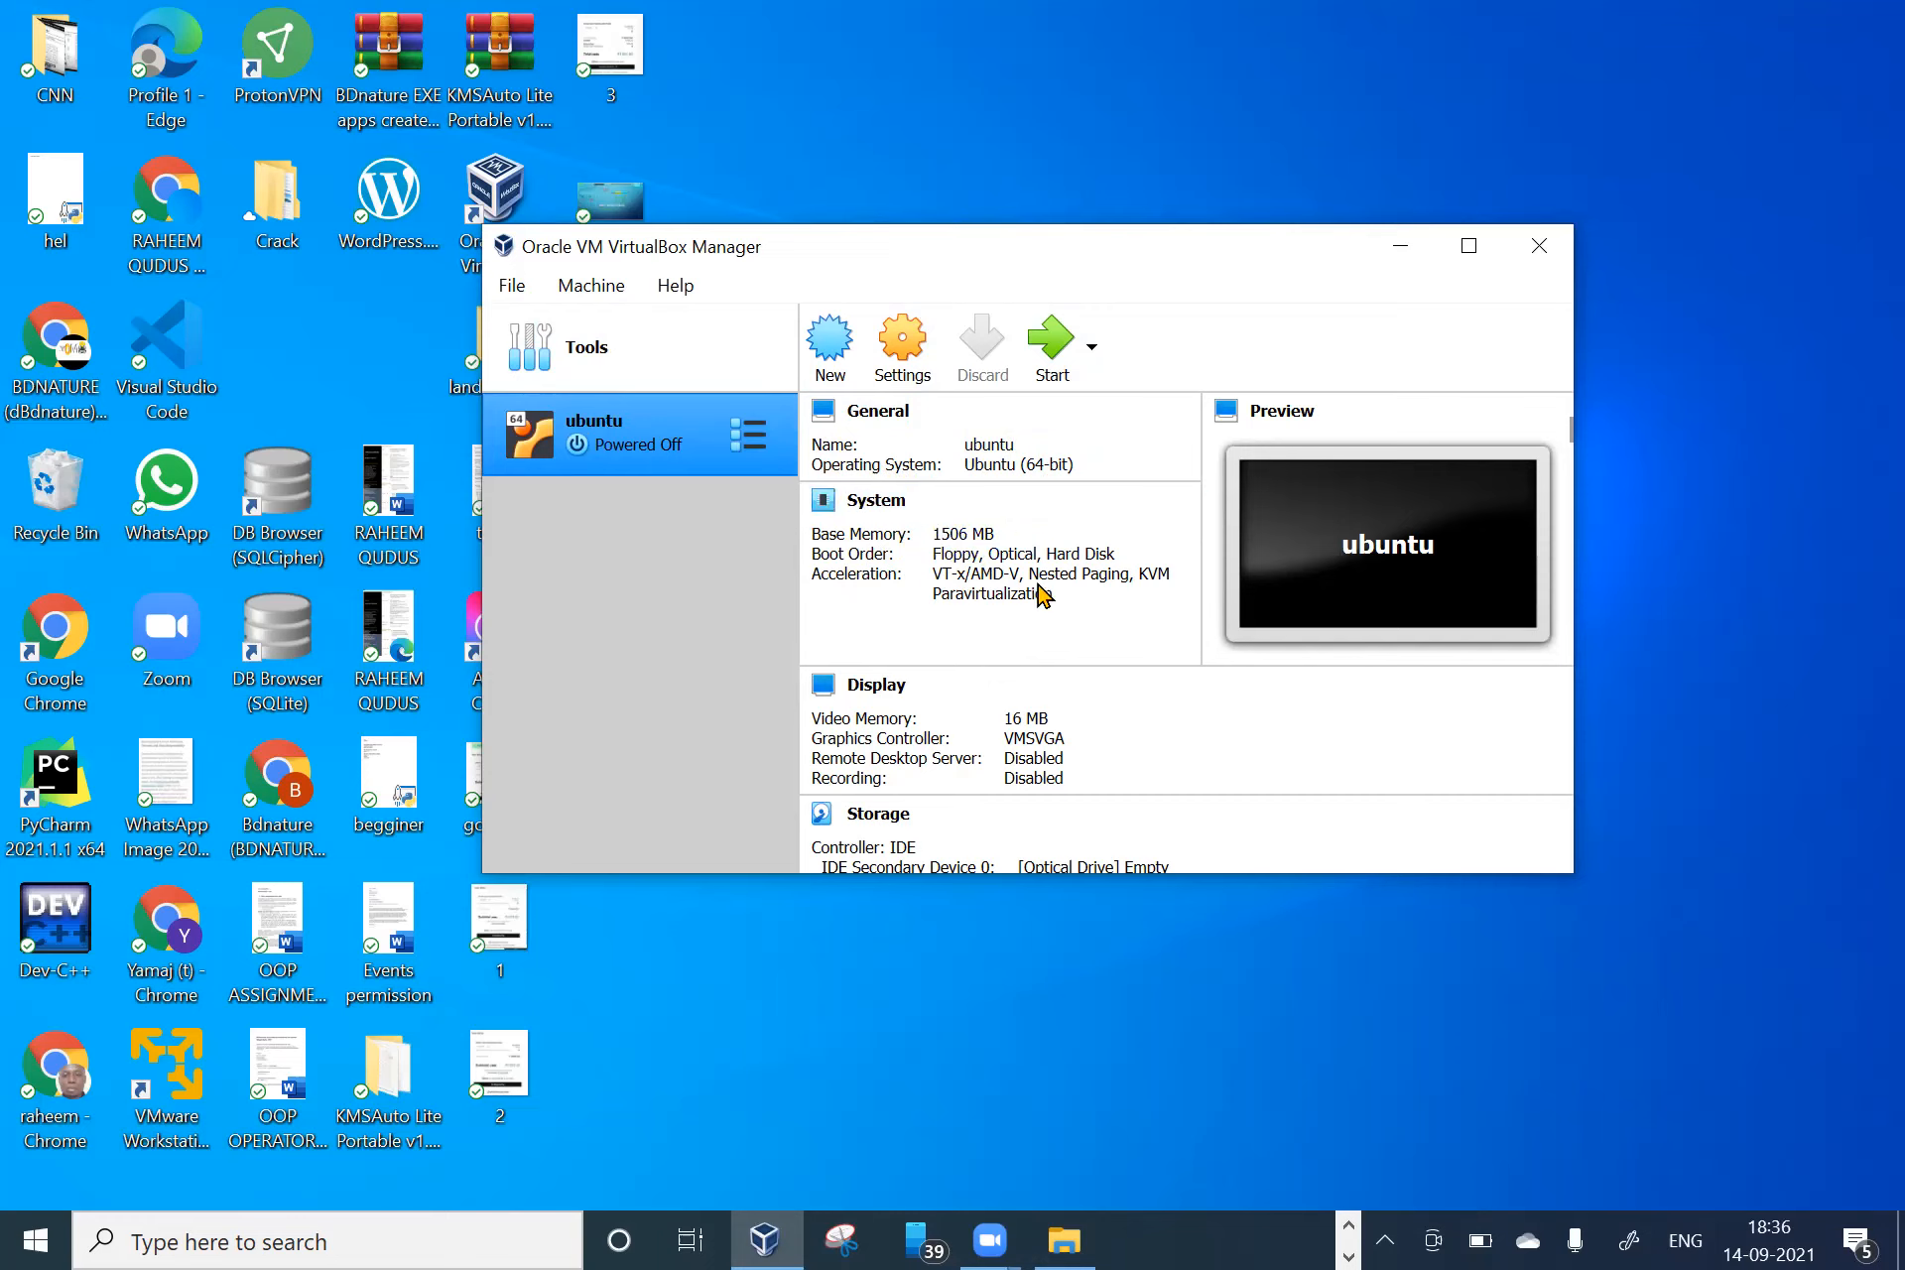
- Examine the ubuntu machine's details, including its system, display, storage, audio, network, USB and shared folder sections
{"action": "scroll", "coordinate": [1032, 645], "scroll_direction": "down", "scroll_amount": 1}
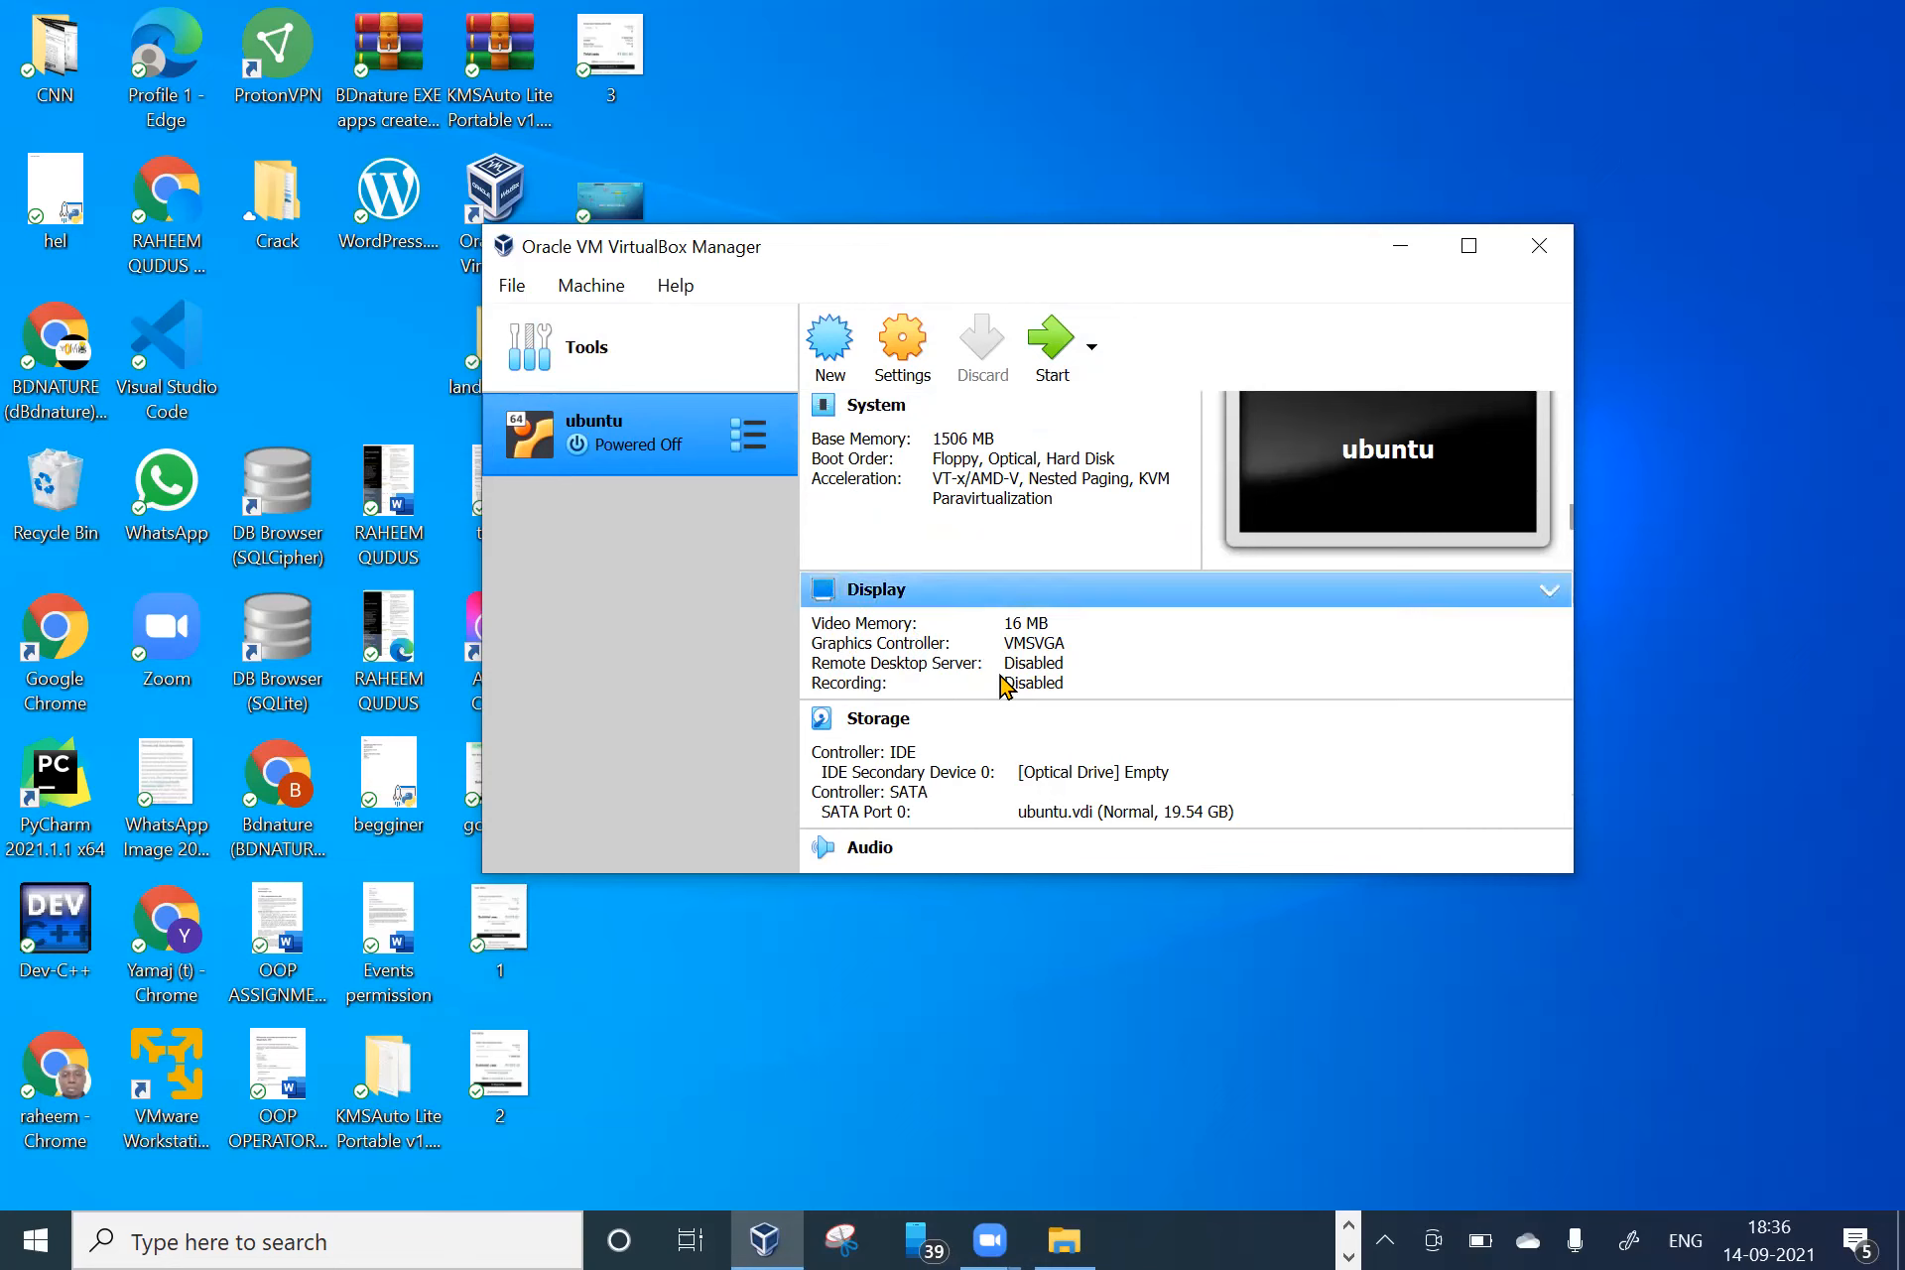
{"action": "scroll", "coordinate": [983, 695], "scroll_direction": "down", "scroll_amount": 2}
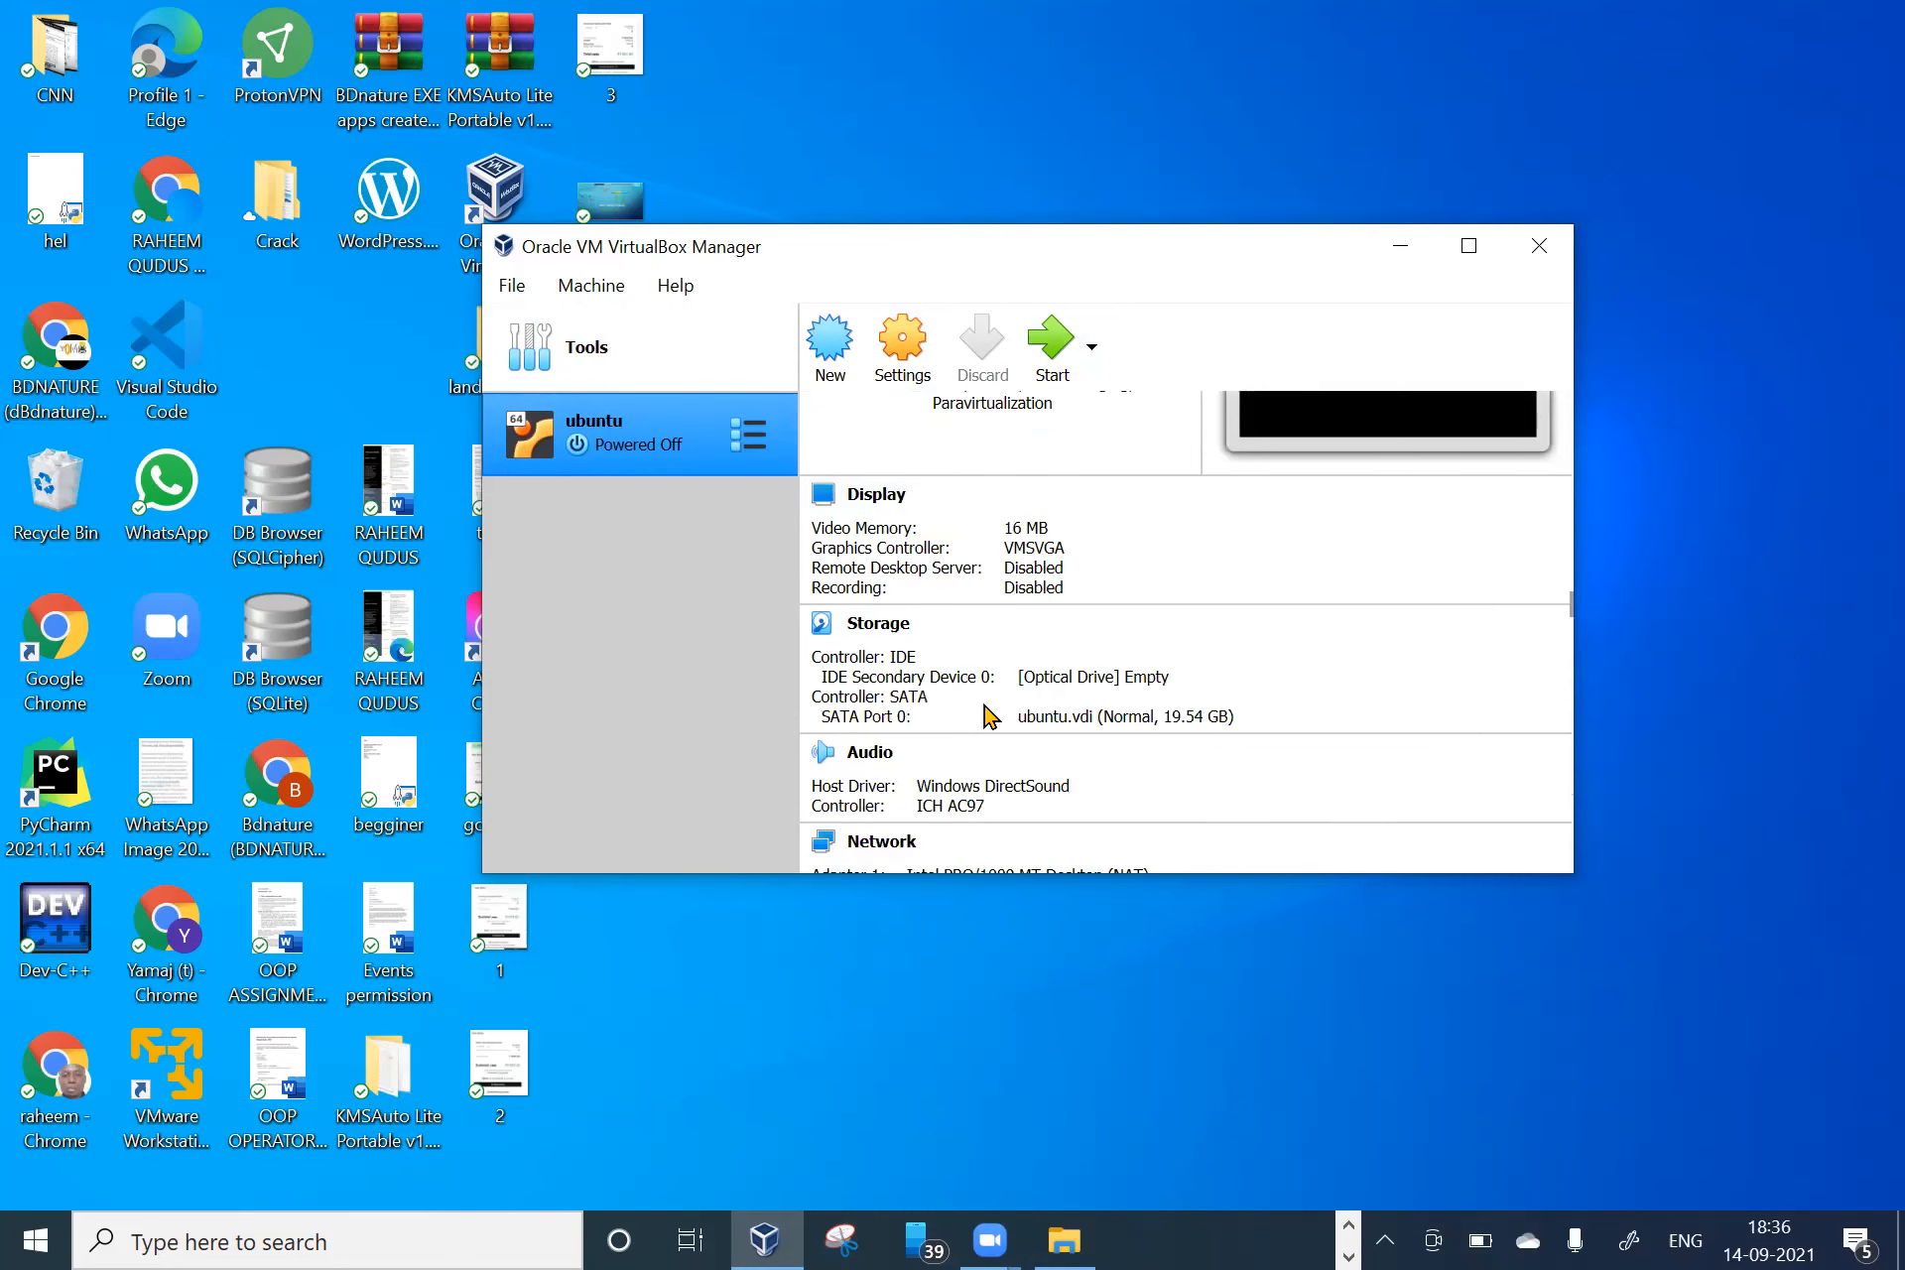
{"action": "scroll", "coordinate": [992, 719], "scroll_direction": "down", "scroll_amount": 2}
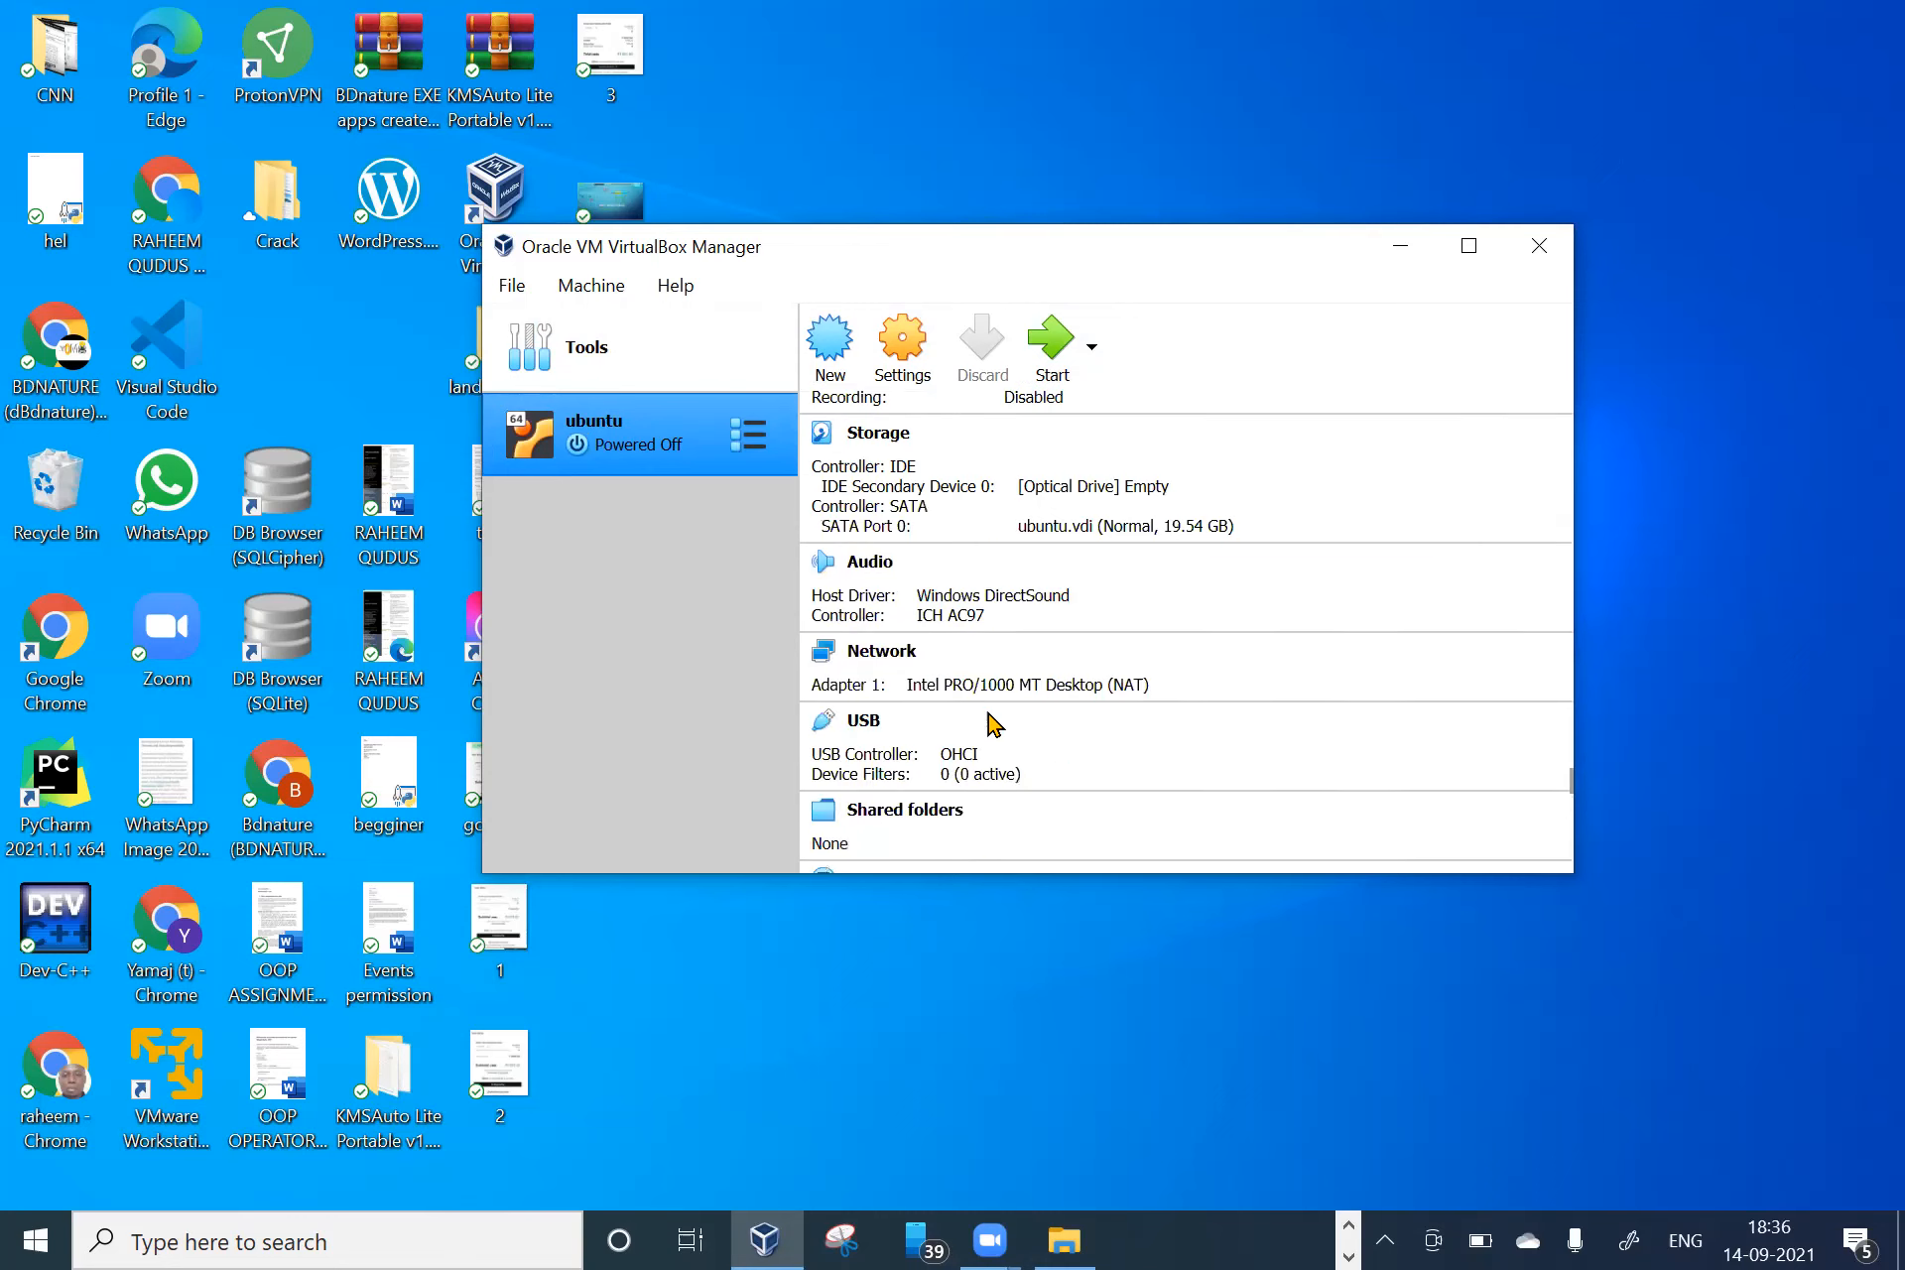
{"action": "scroll", "coordinate": [990, 729], "scroll_direction": "up", "scroll_amount": 2}
{"action": "scroll", "coordinate": [987, 735], "scroll_direction": "down", "scroll_amount": 2}
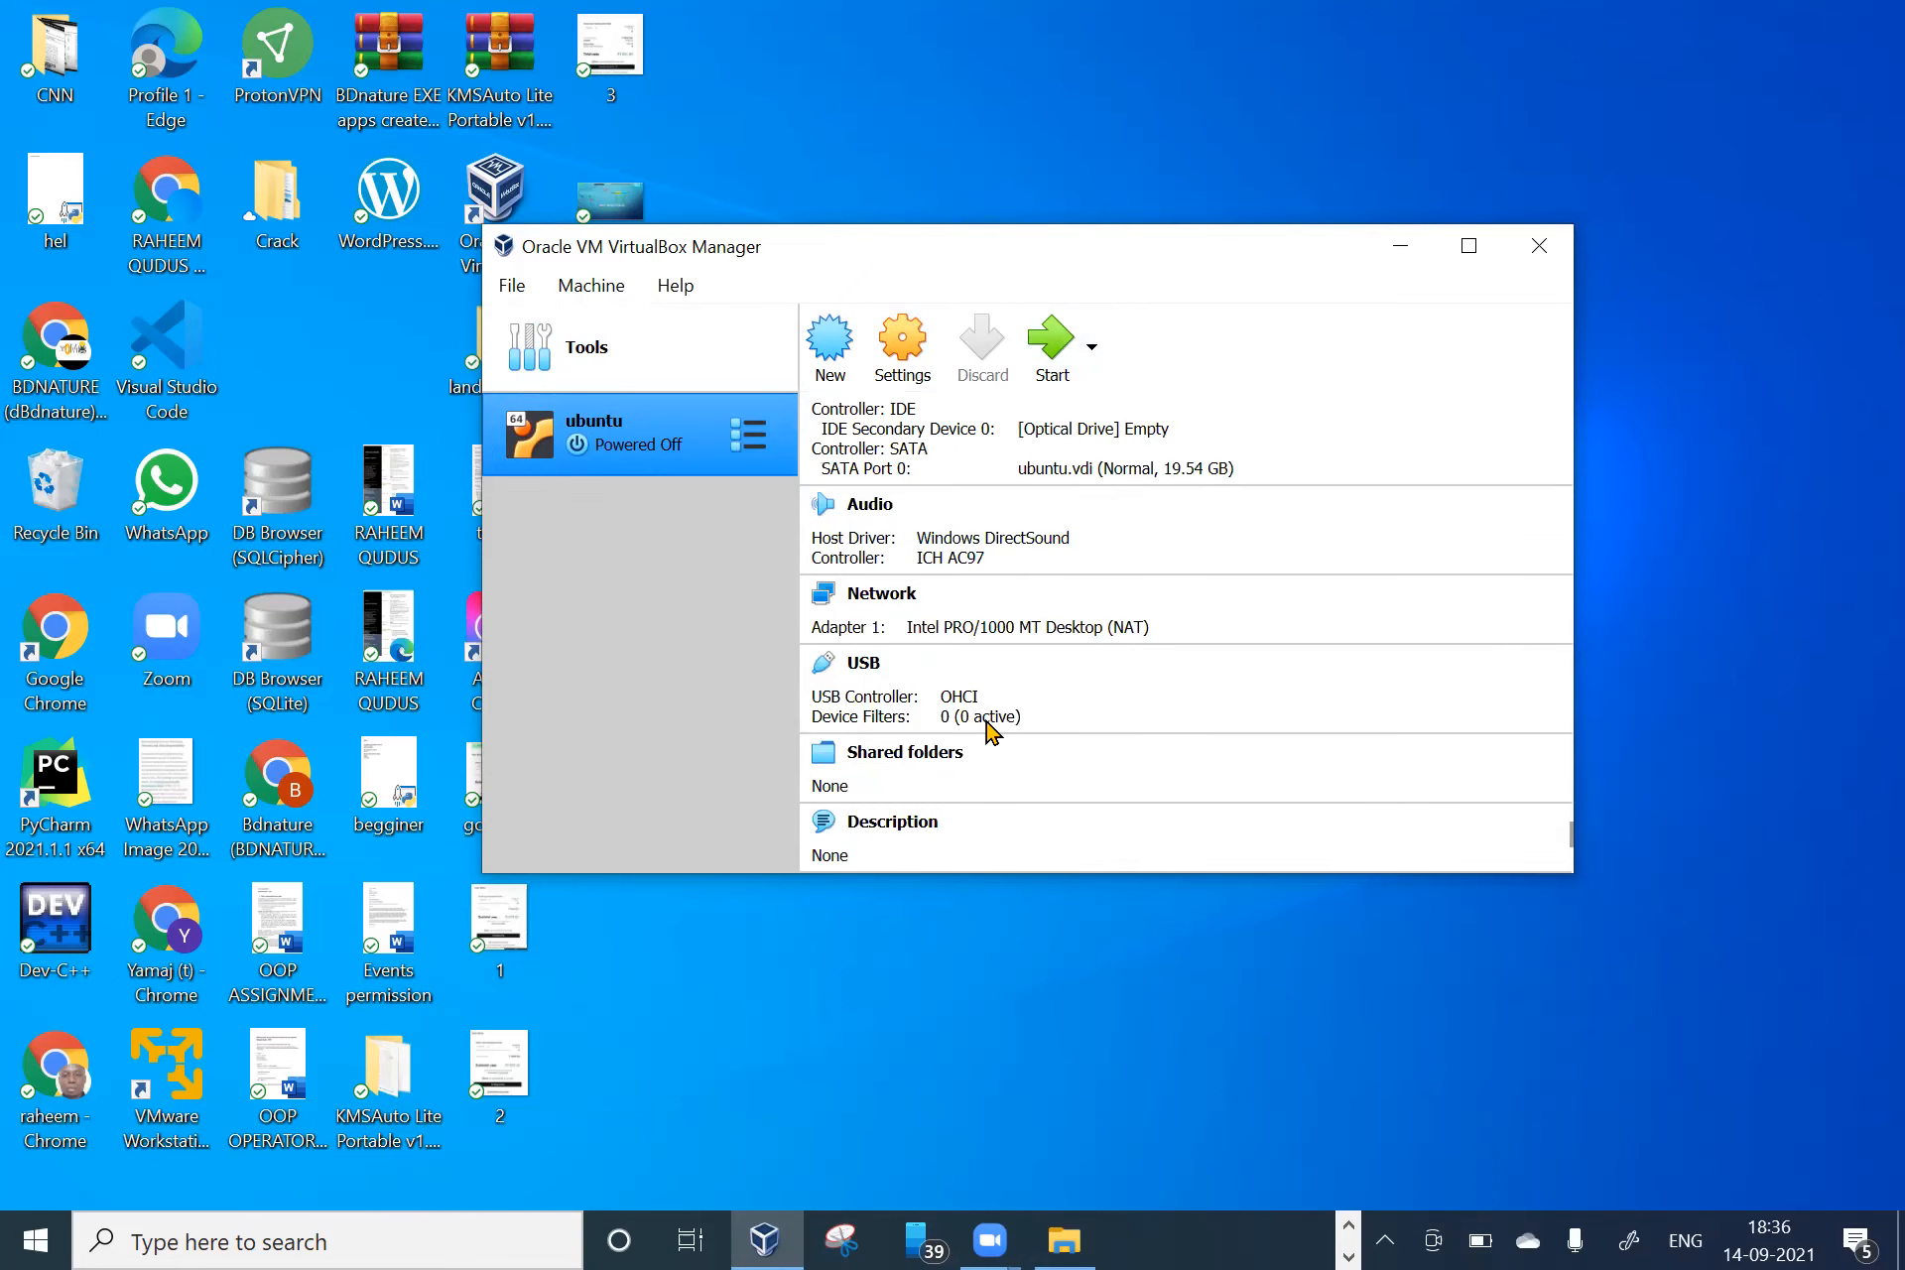
{"action": "scroll", "coordinate": [987, 734], "scroll_direction": "up", "scroll_amount": 4}
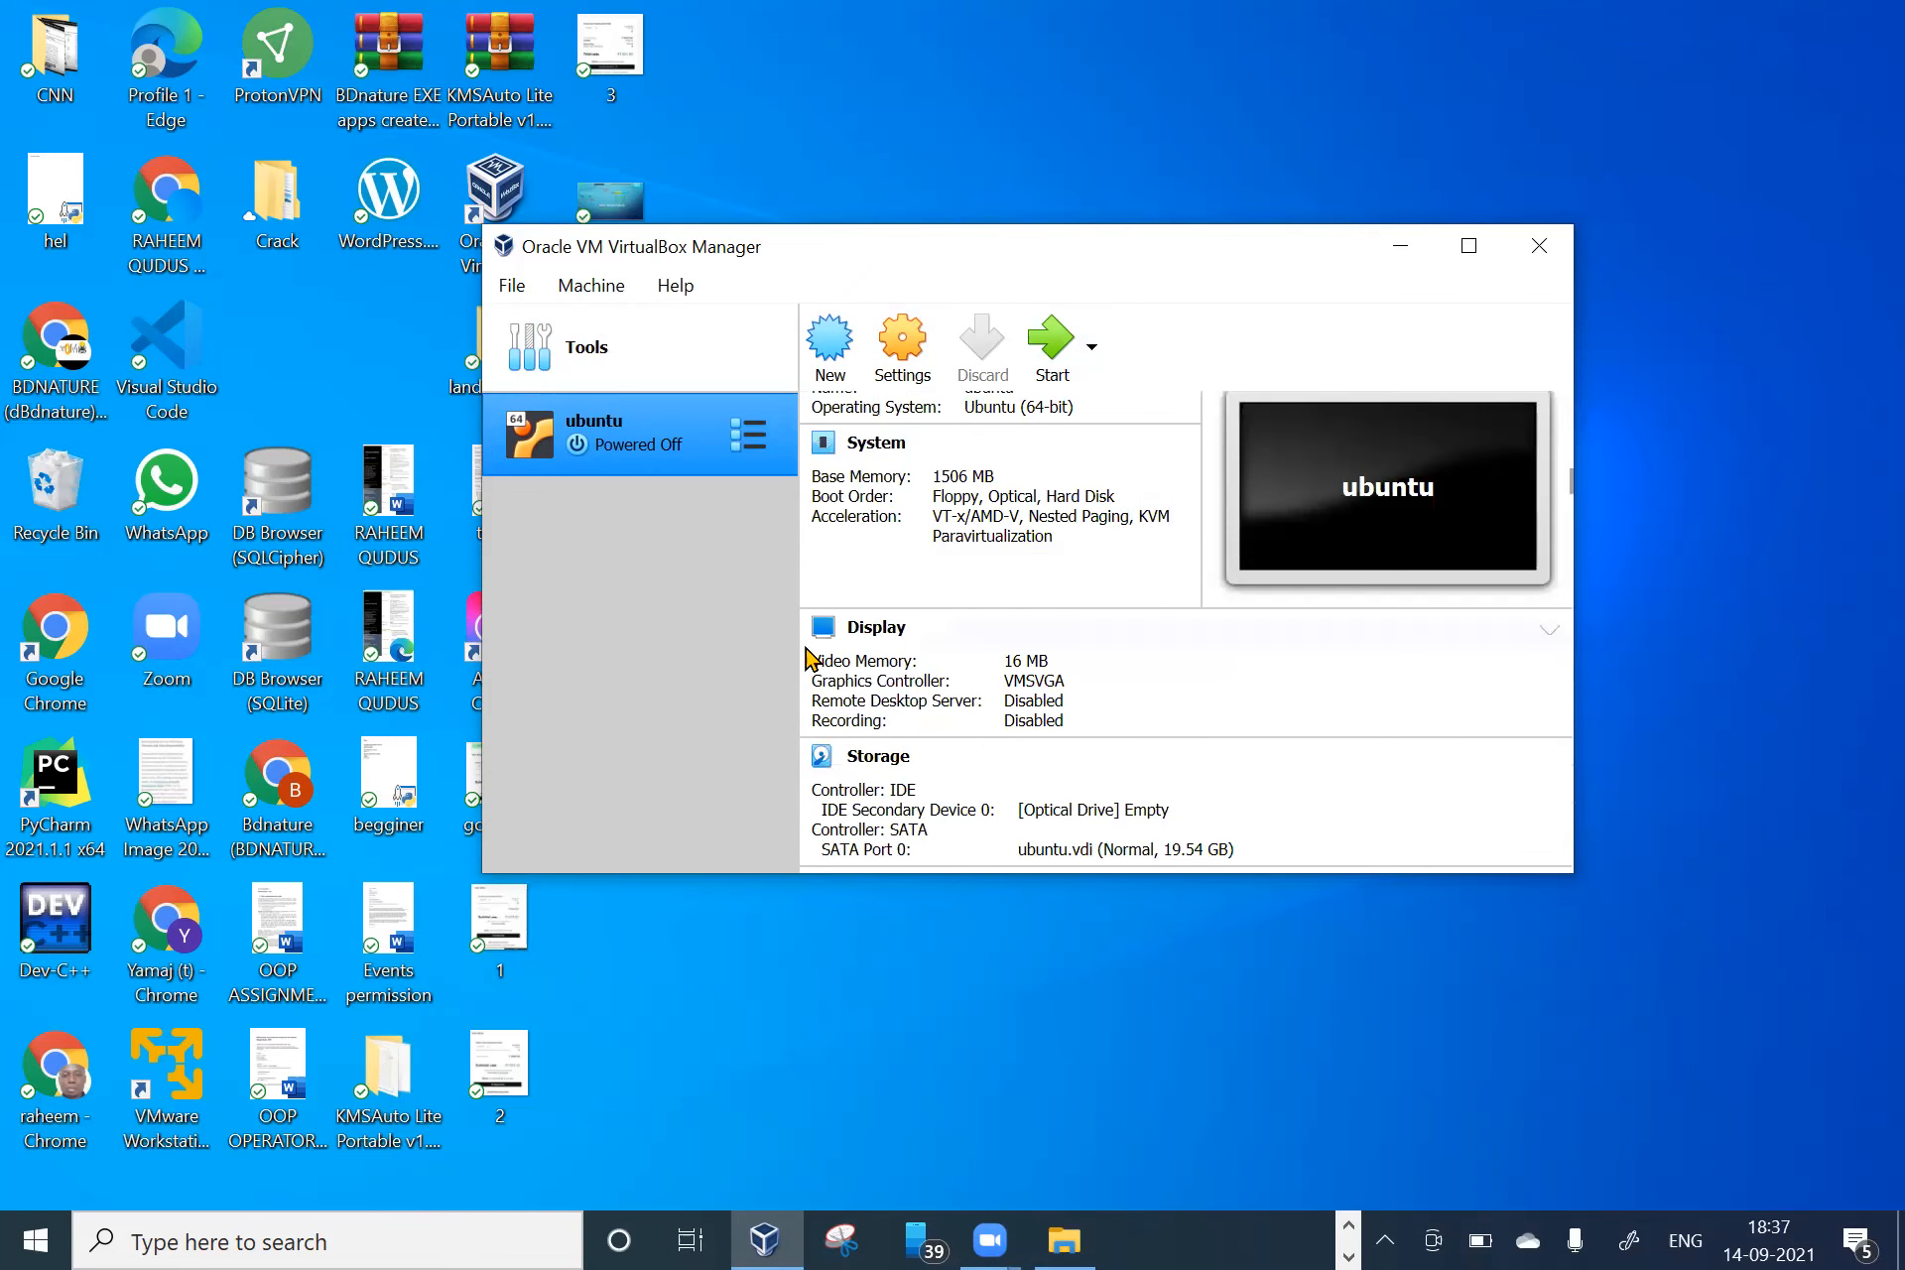
{"action": "scroll", "coordinate": [961, 651], "scroll_direction": "down", "scroll_amount": 1}
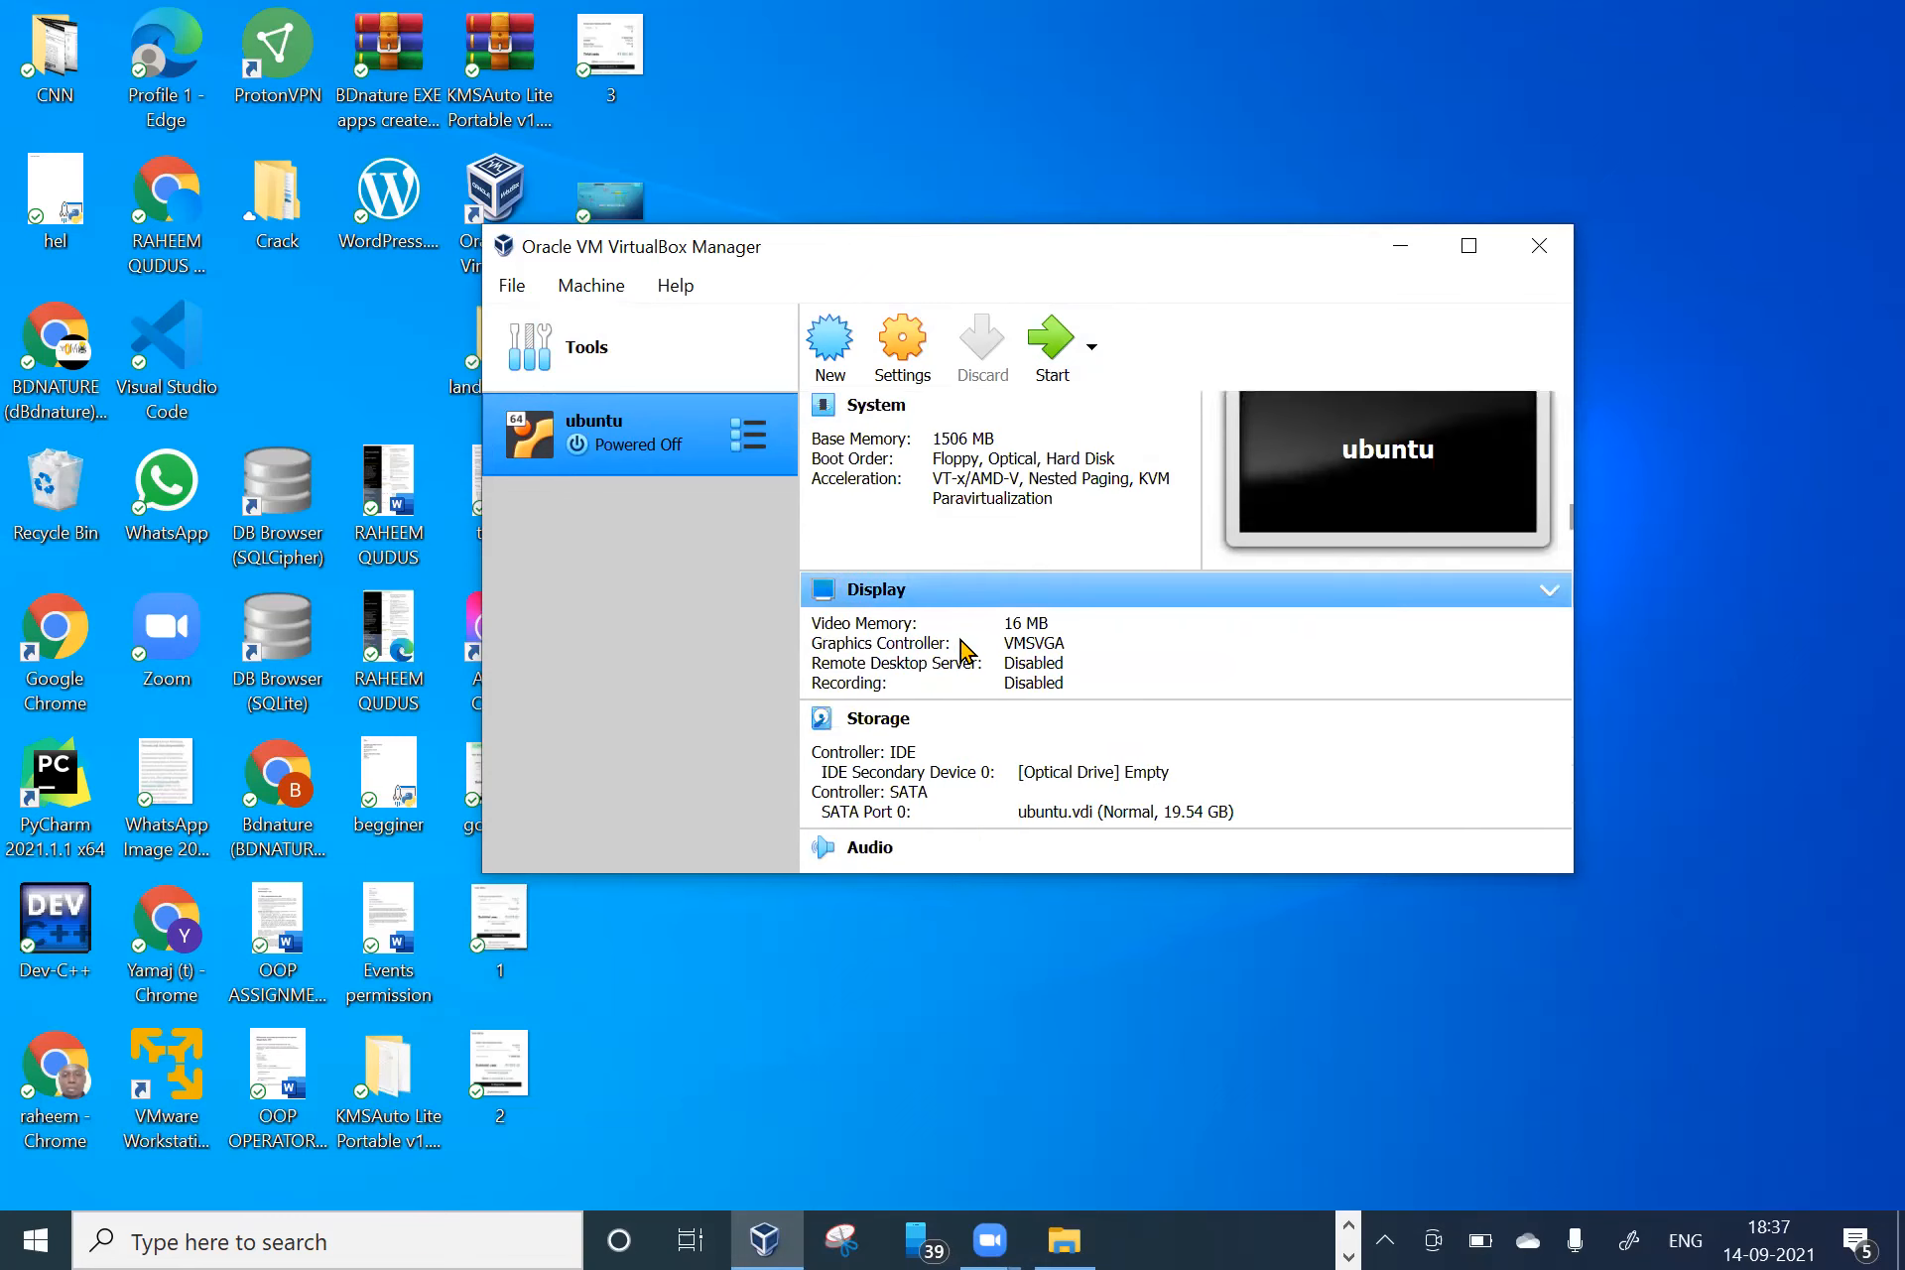
- Set both Shared Clipboard and Drag'n'Drop to Bidirectional in the ubuntu machine's advanced general settings
{"action": "left_click", "coordinate": [890, 340]}
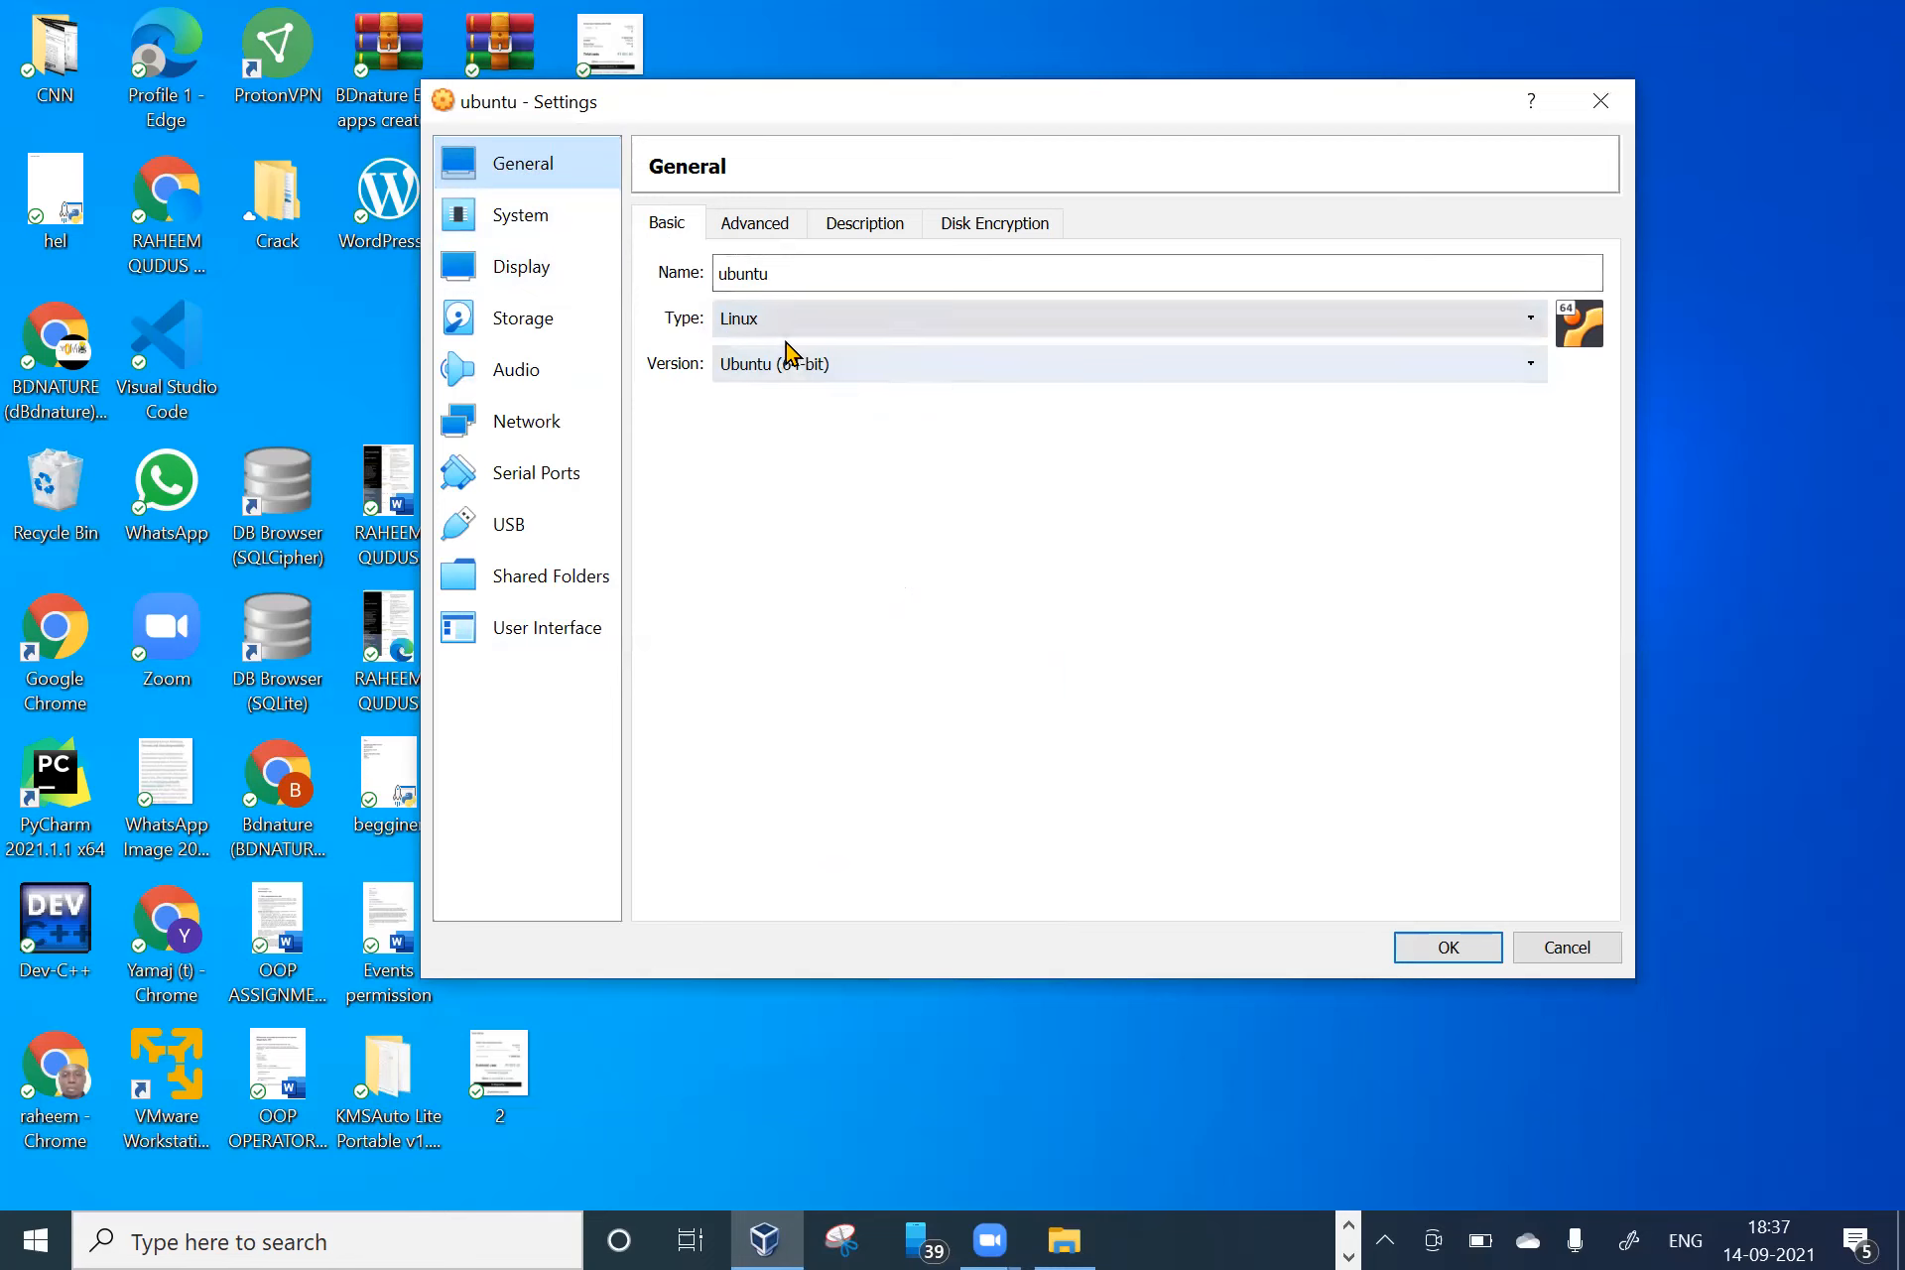
{"action": "left_click", "coordinate": [742, 220]}
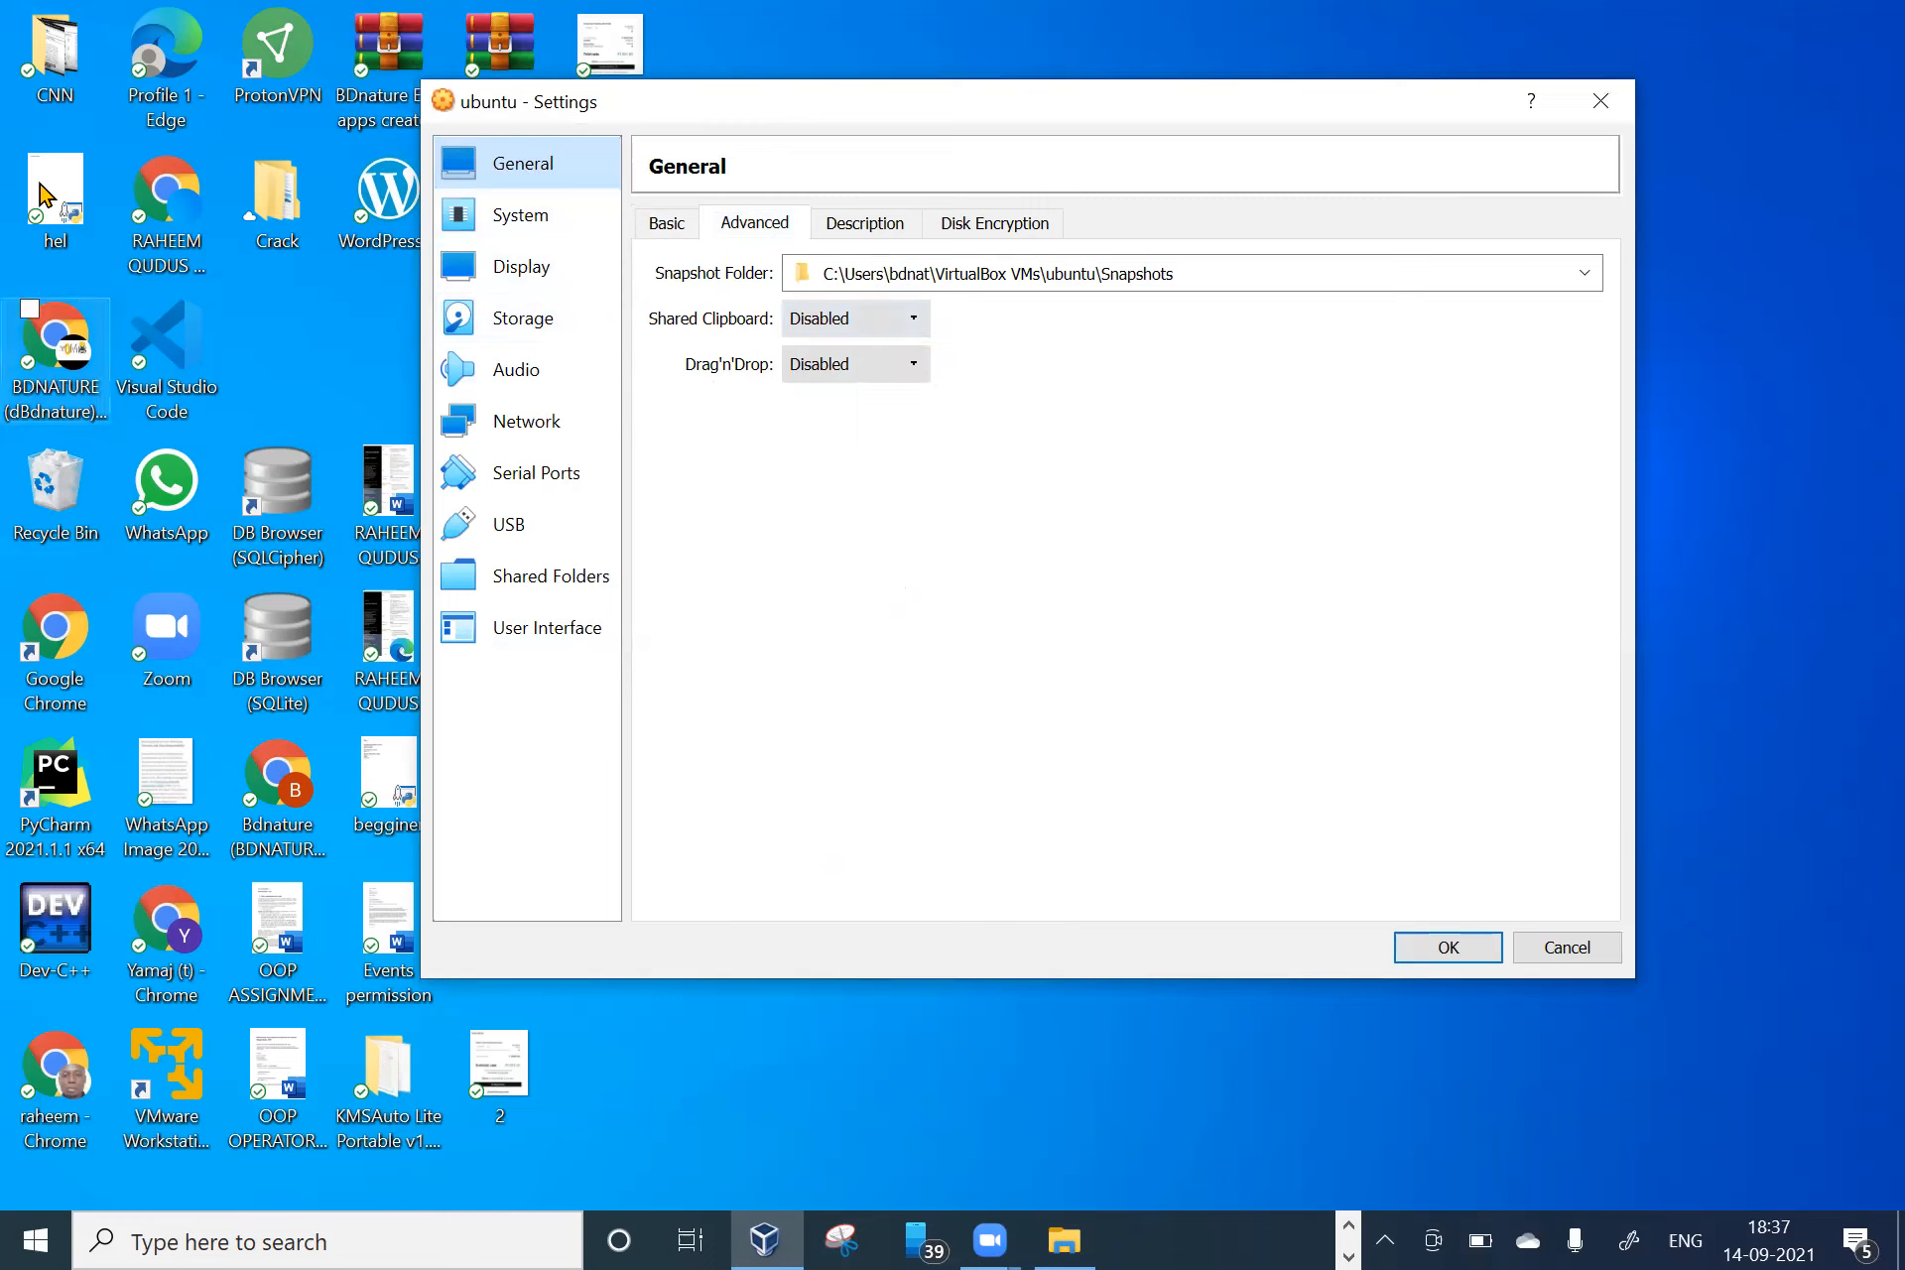
{"action": "left_click", "coordinate": [877, 321]}
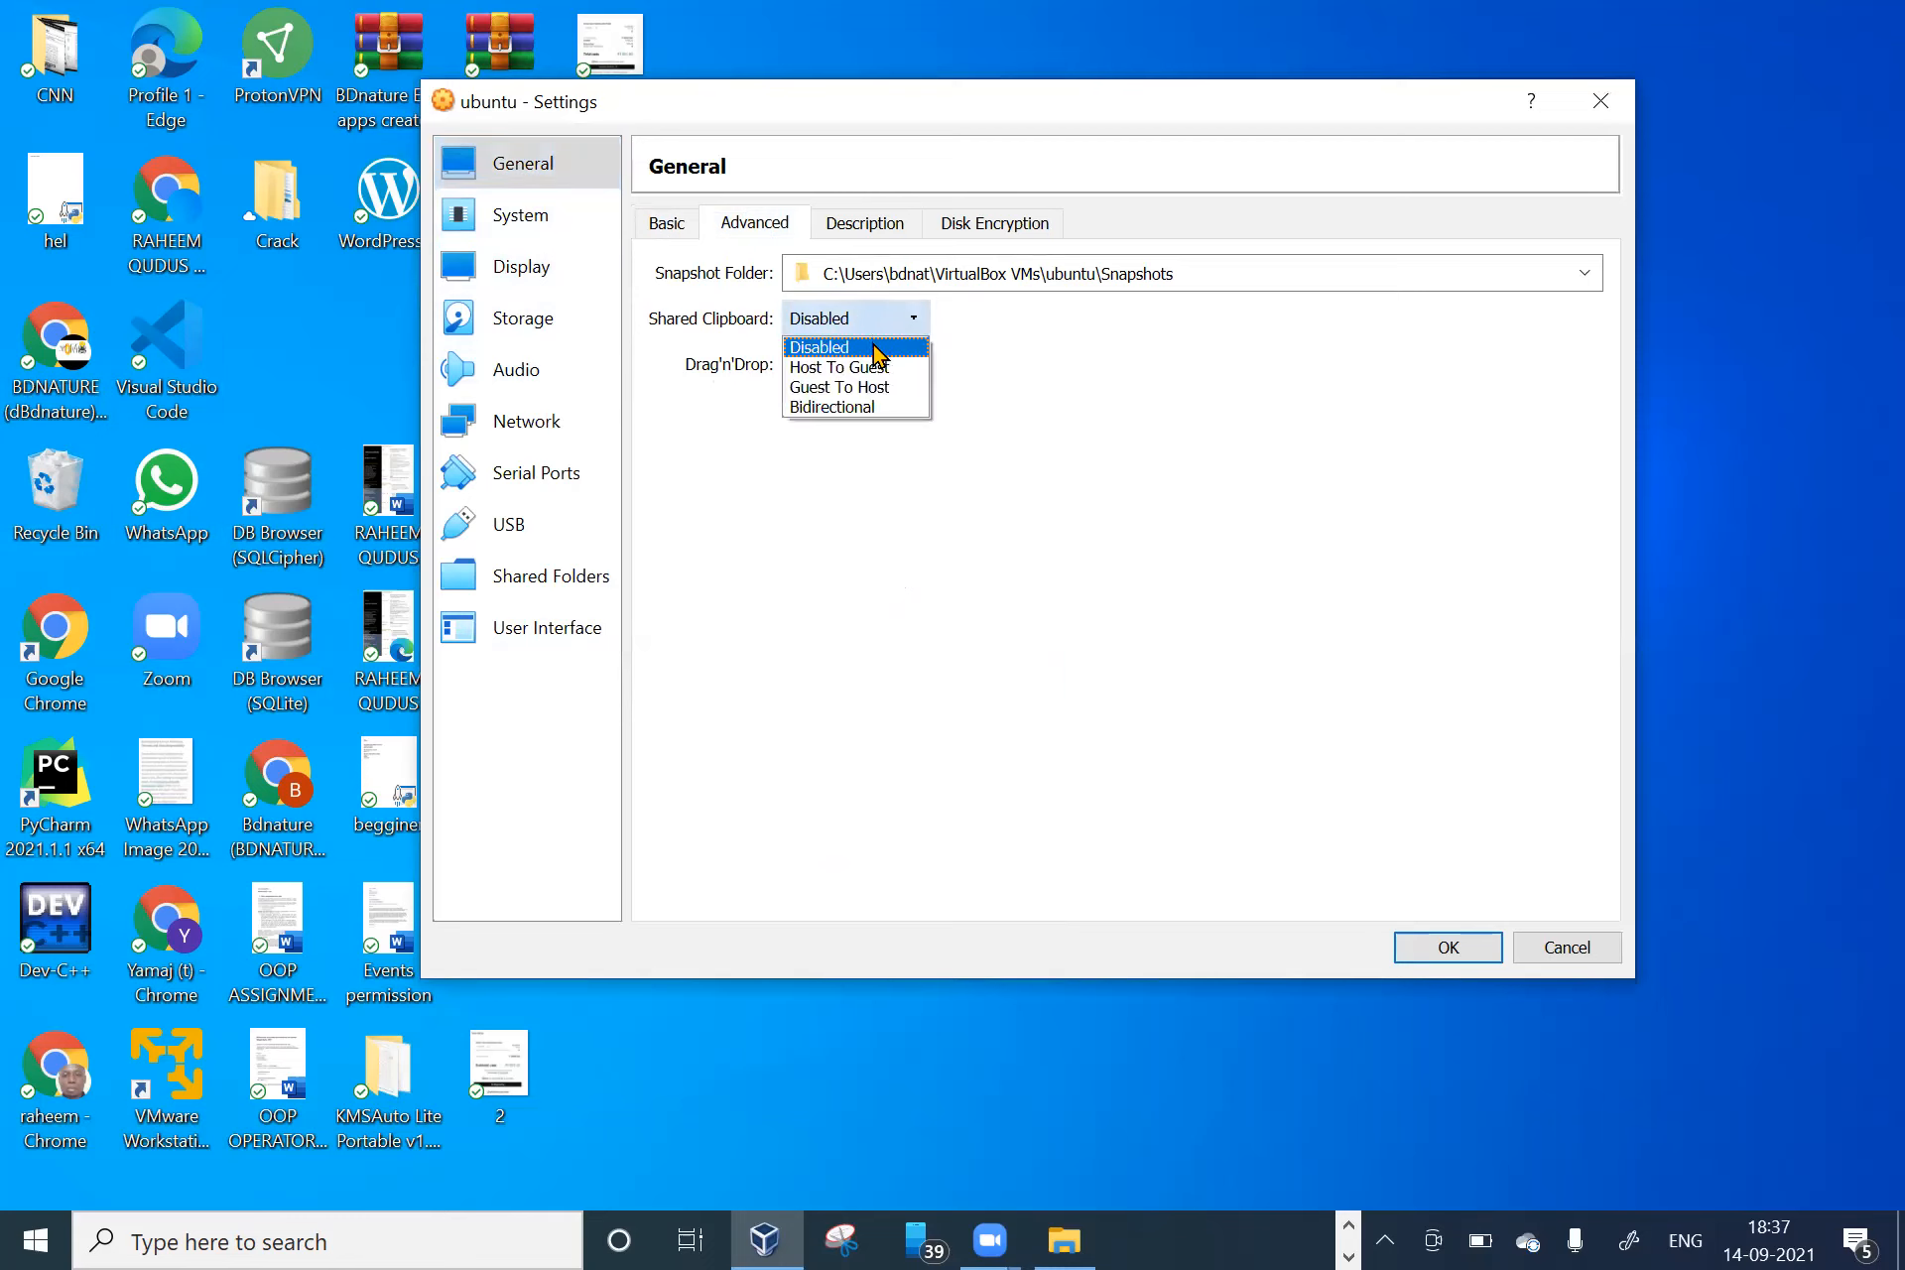
{"action": "left_click", "coordinate": [877, 409]}
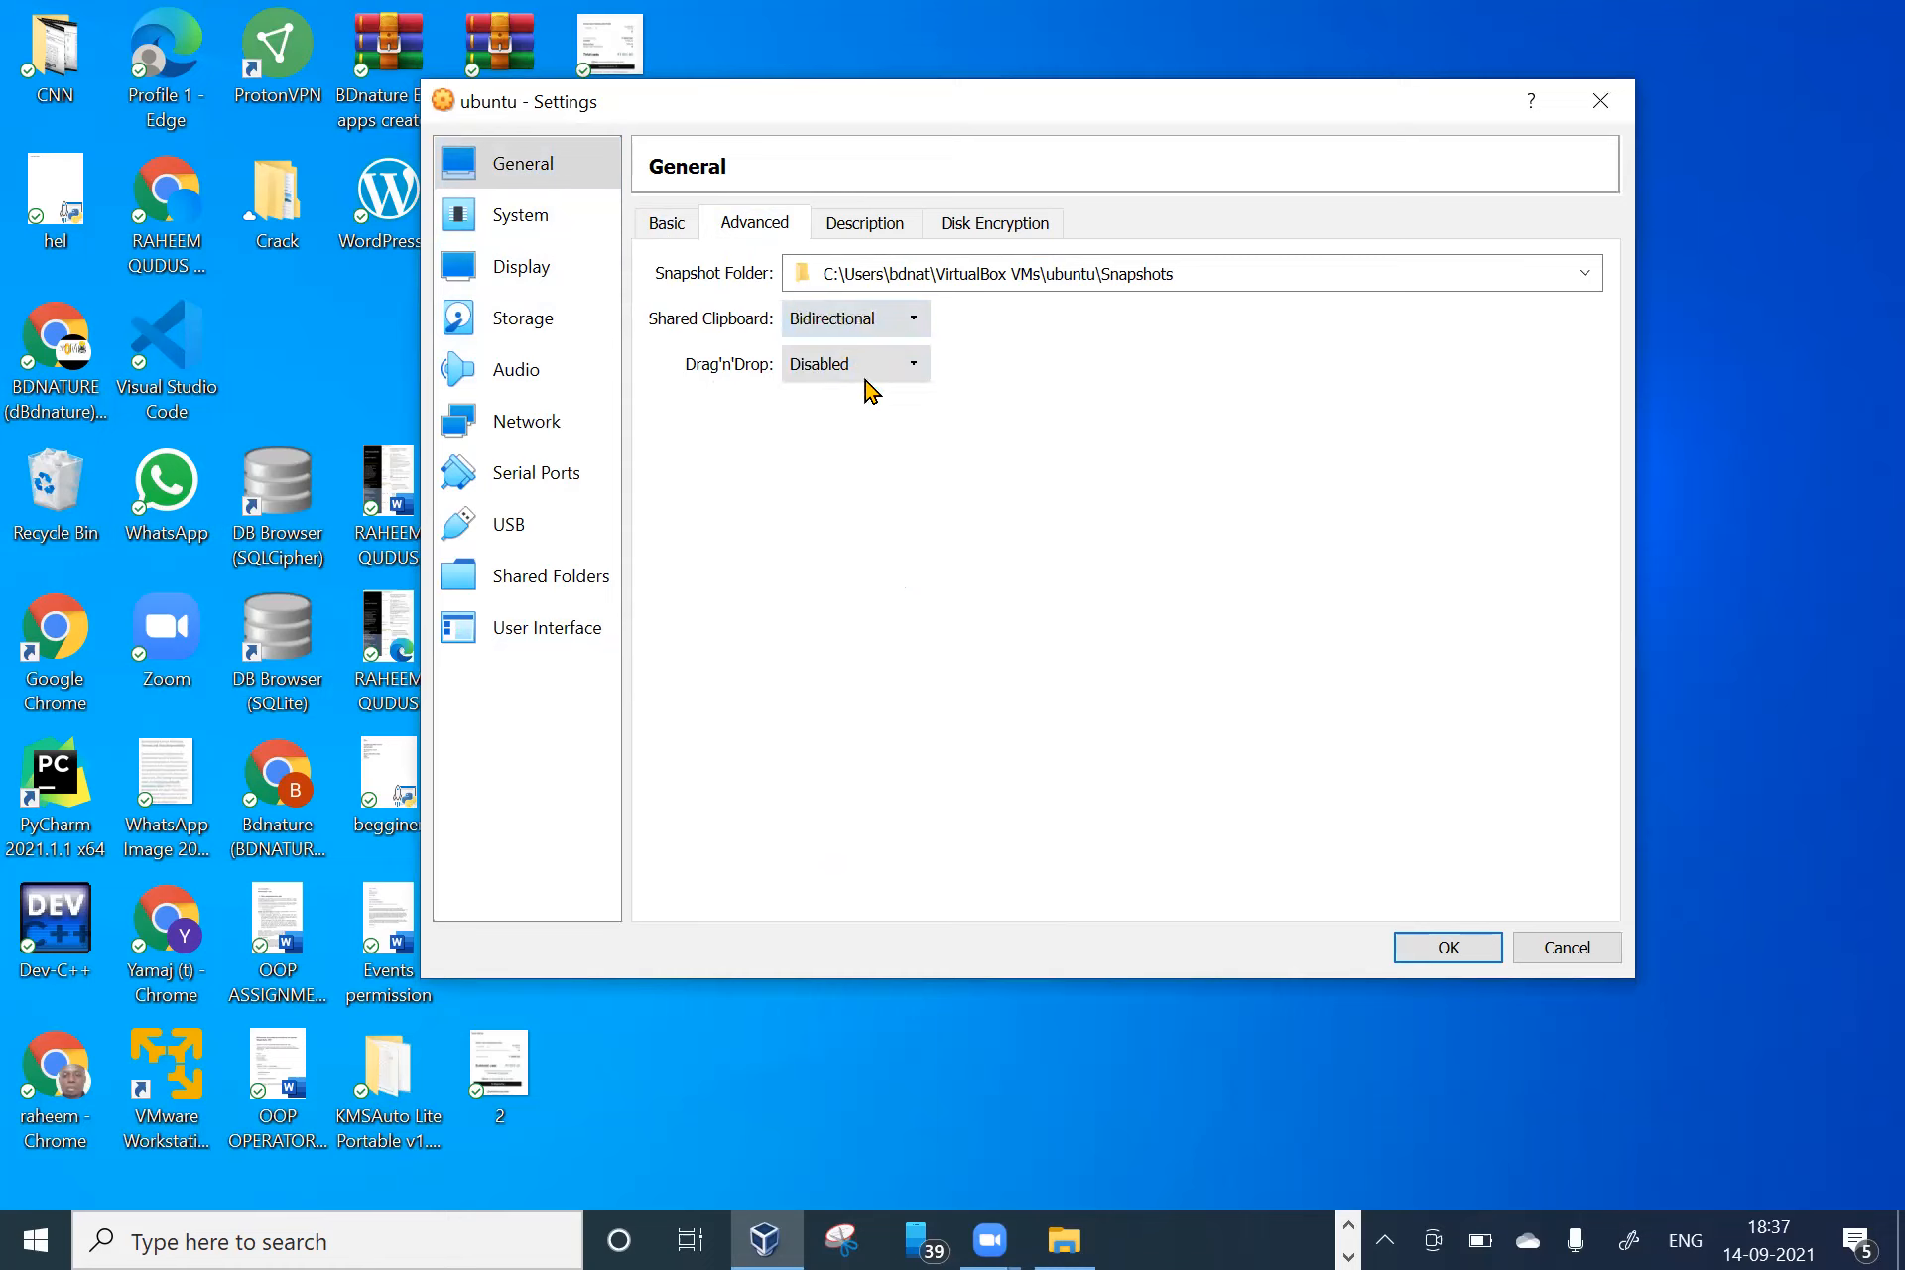
{"action": "left_click", "coordinate": [870, 375]}
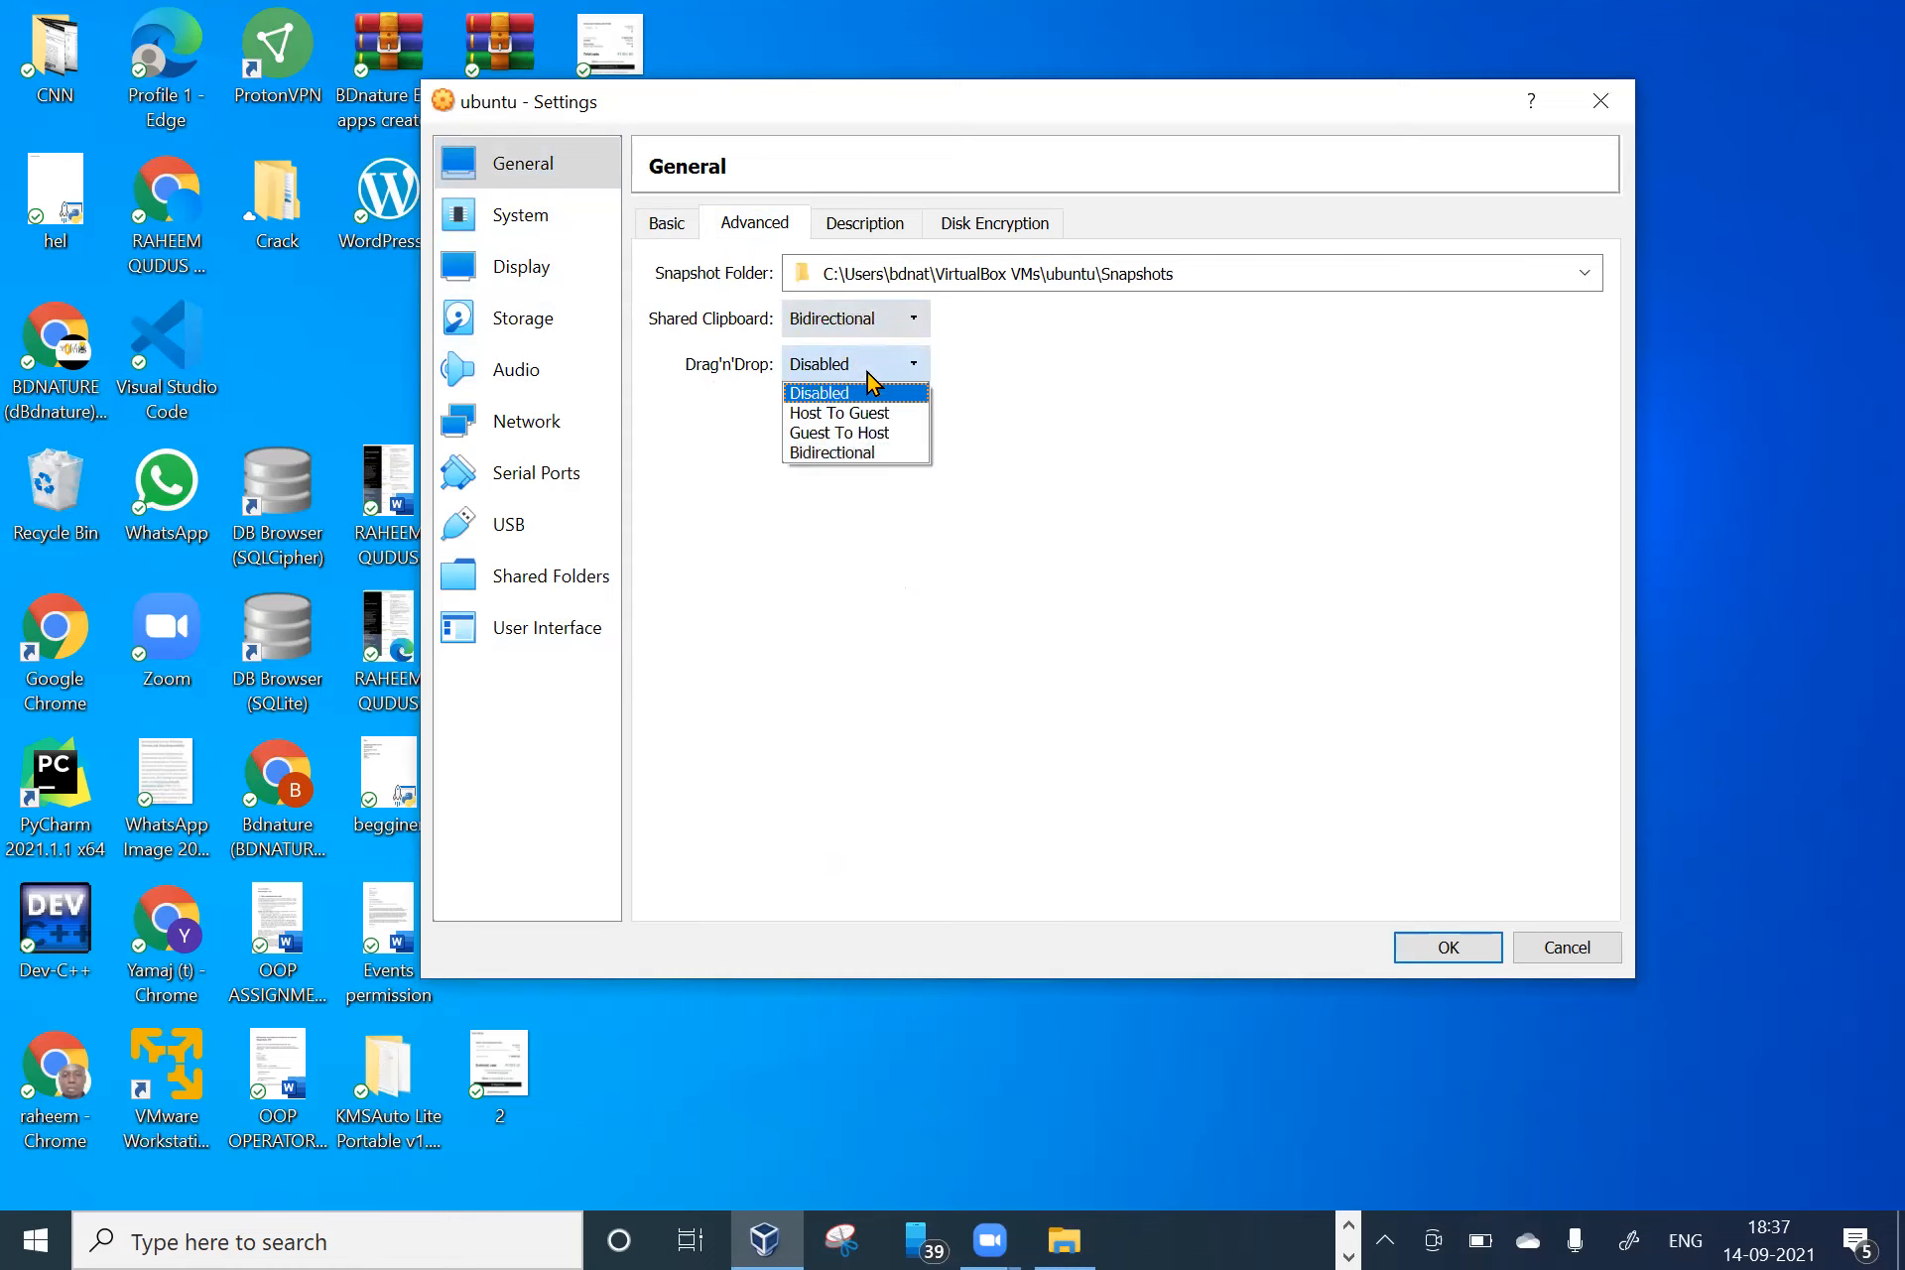
{"action": "left_click", "coordinate": [877, 454]}
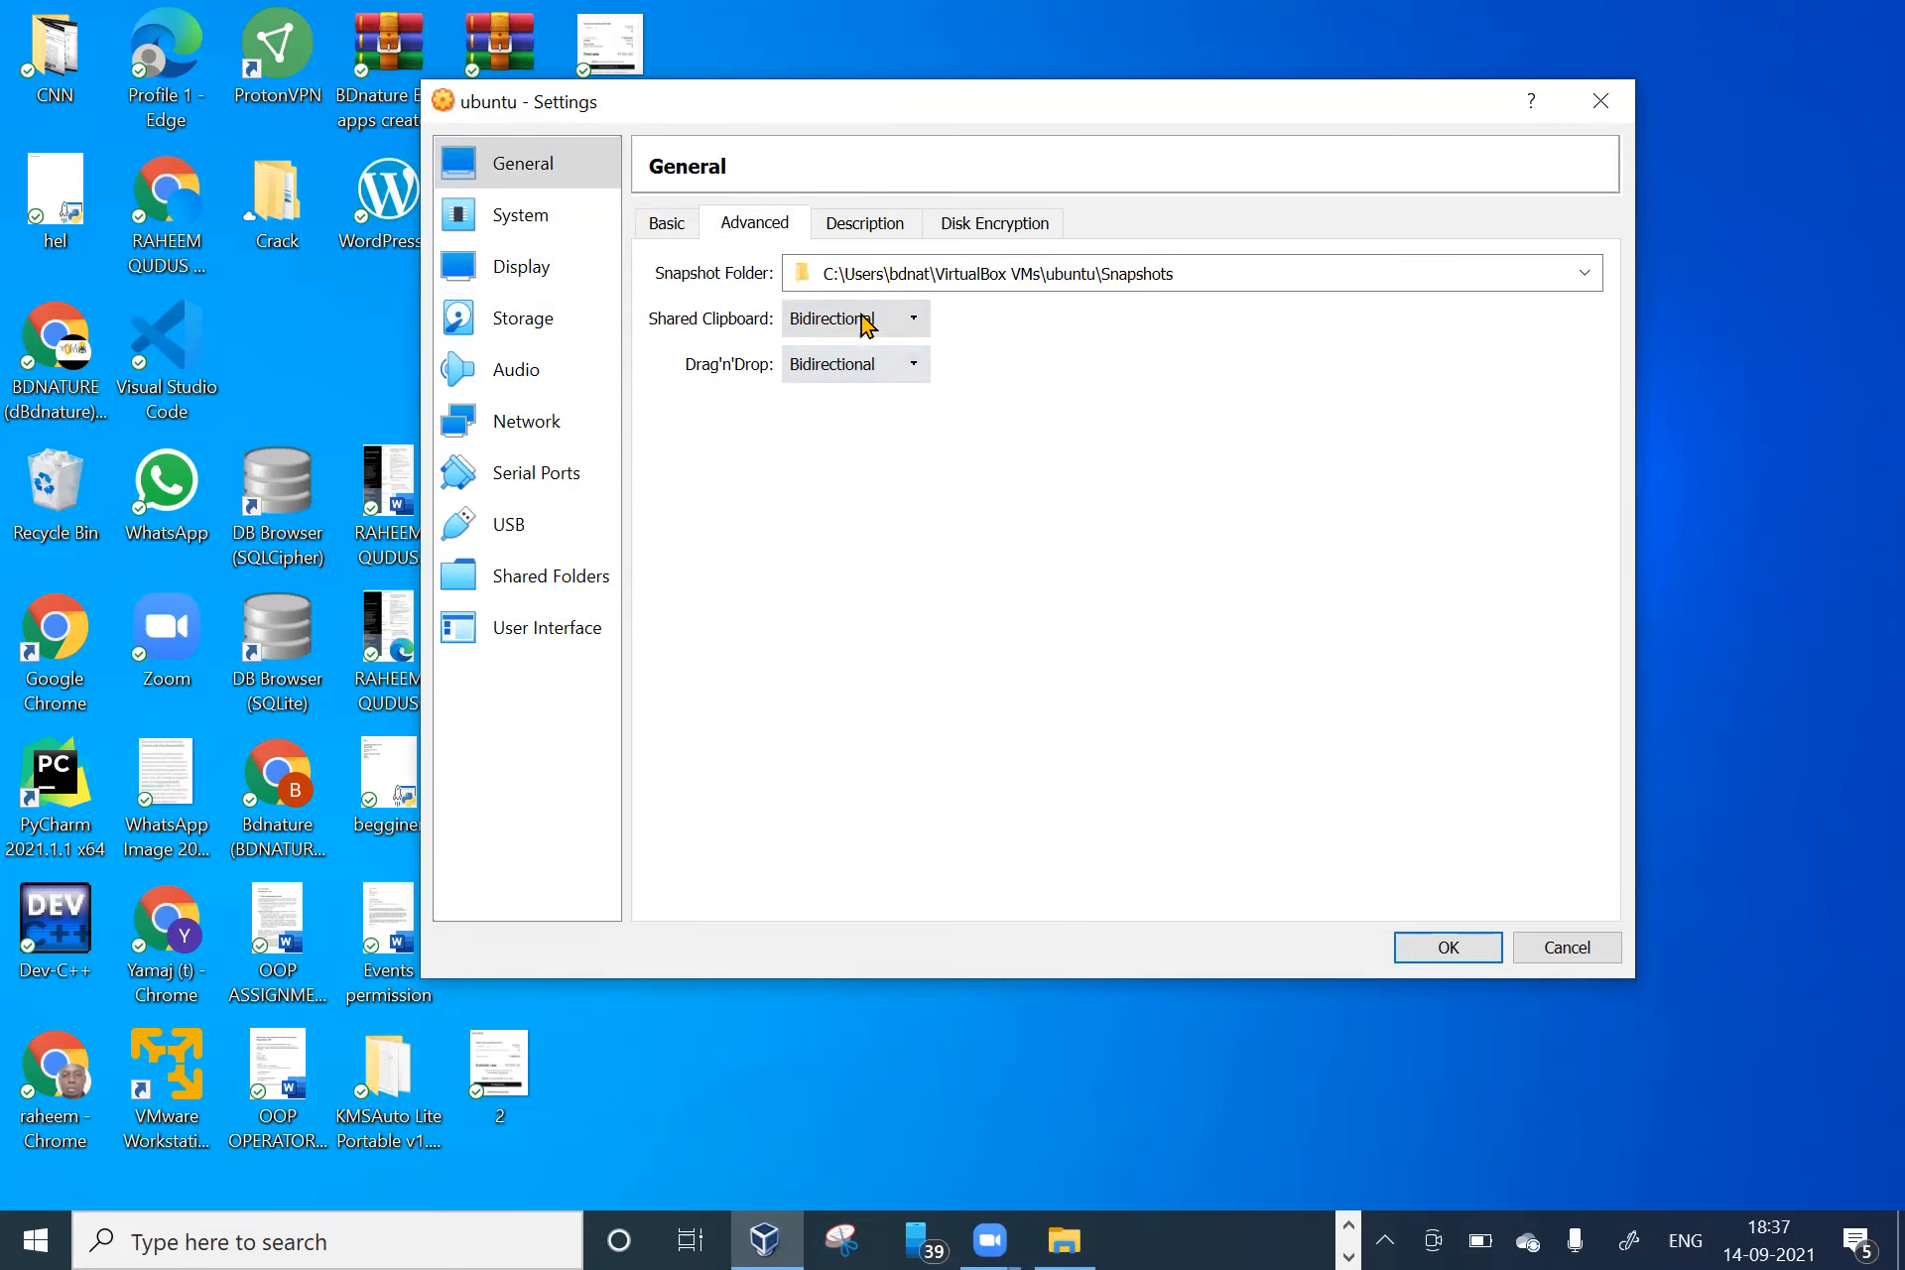
- Look over the machine's description and disk encryption settings, and save the machine's settings
{"action": "left_click", "coordinate": [873, 232]}
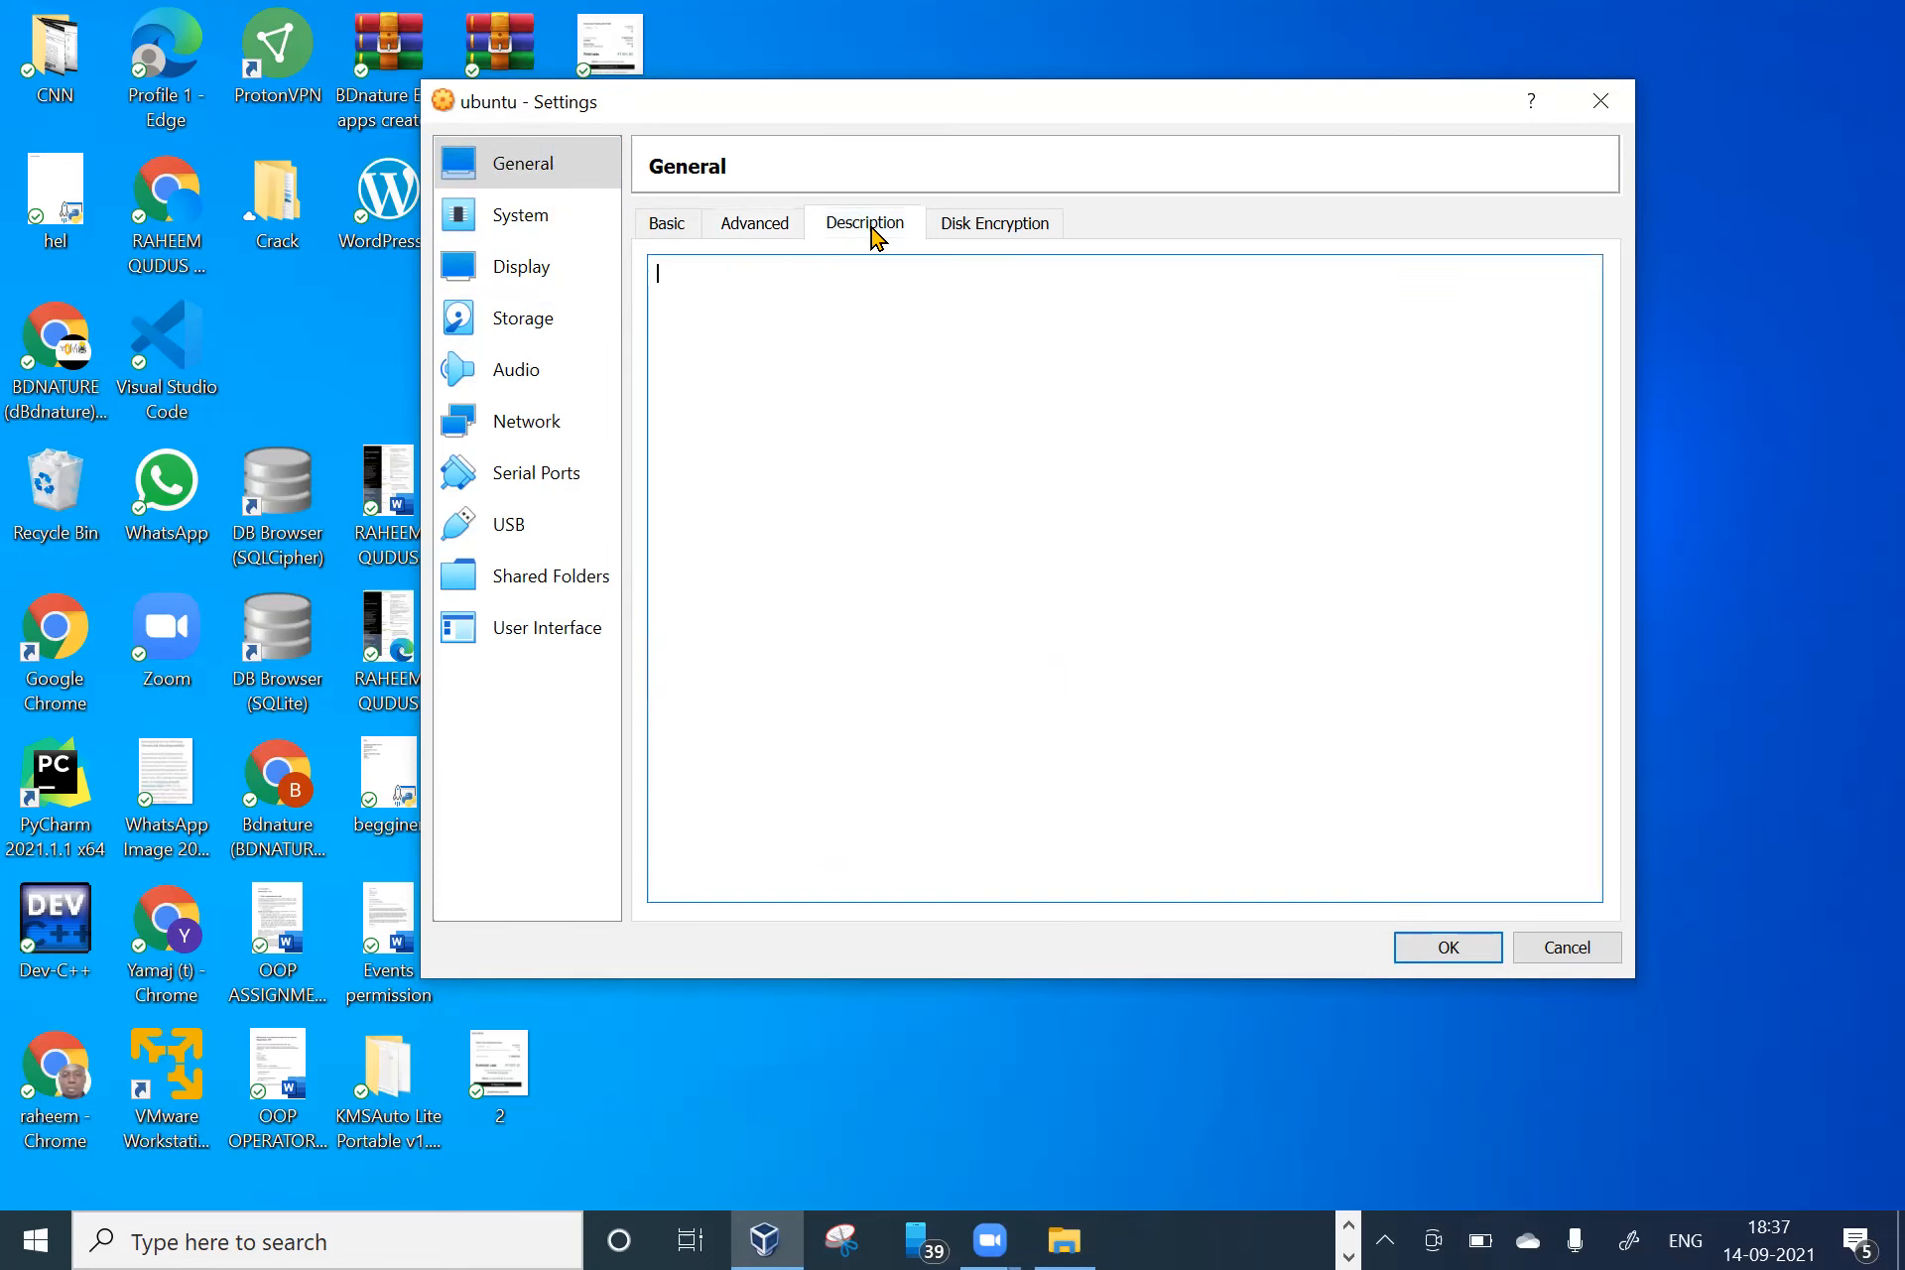
{"action": "left_click", "coordinate": [960, 232]}
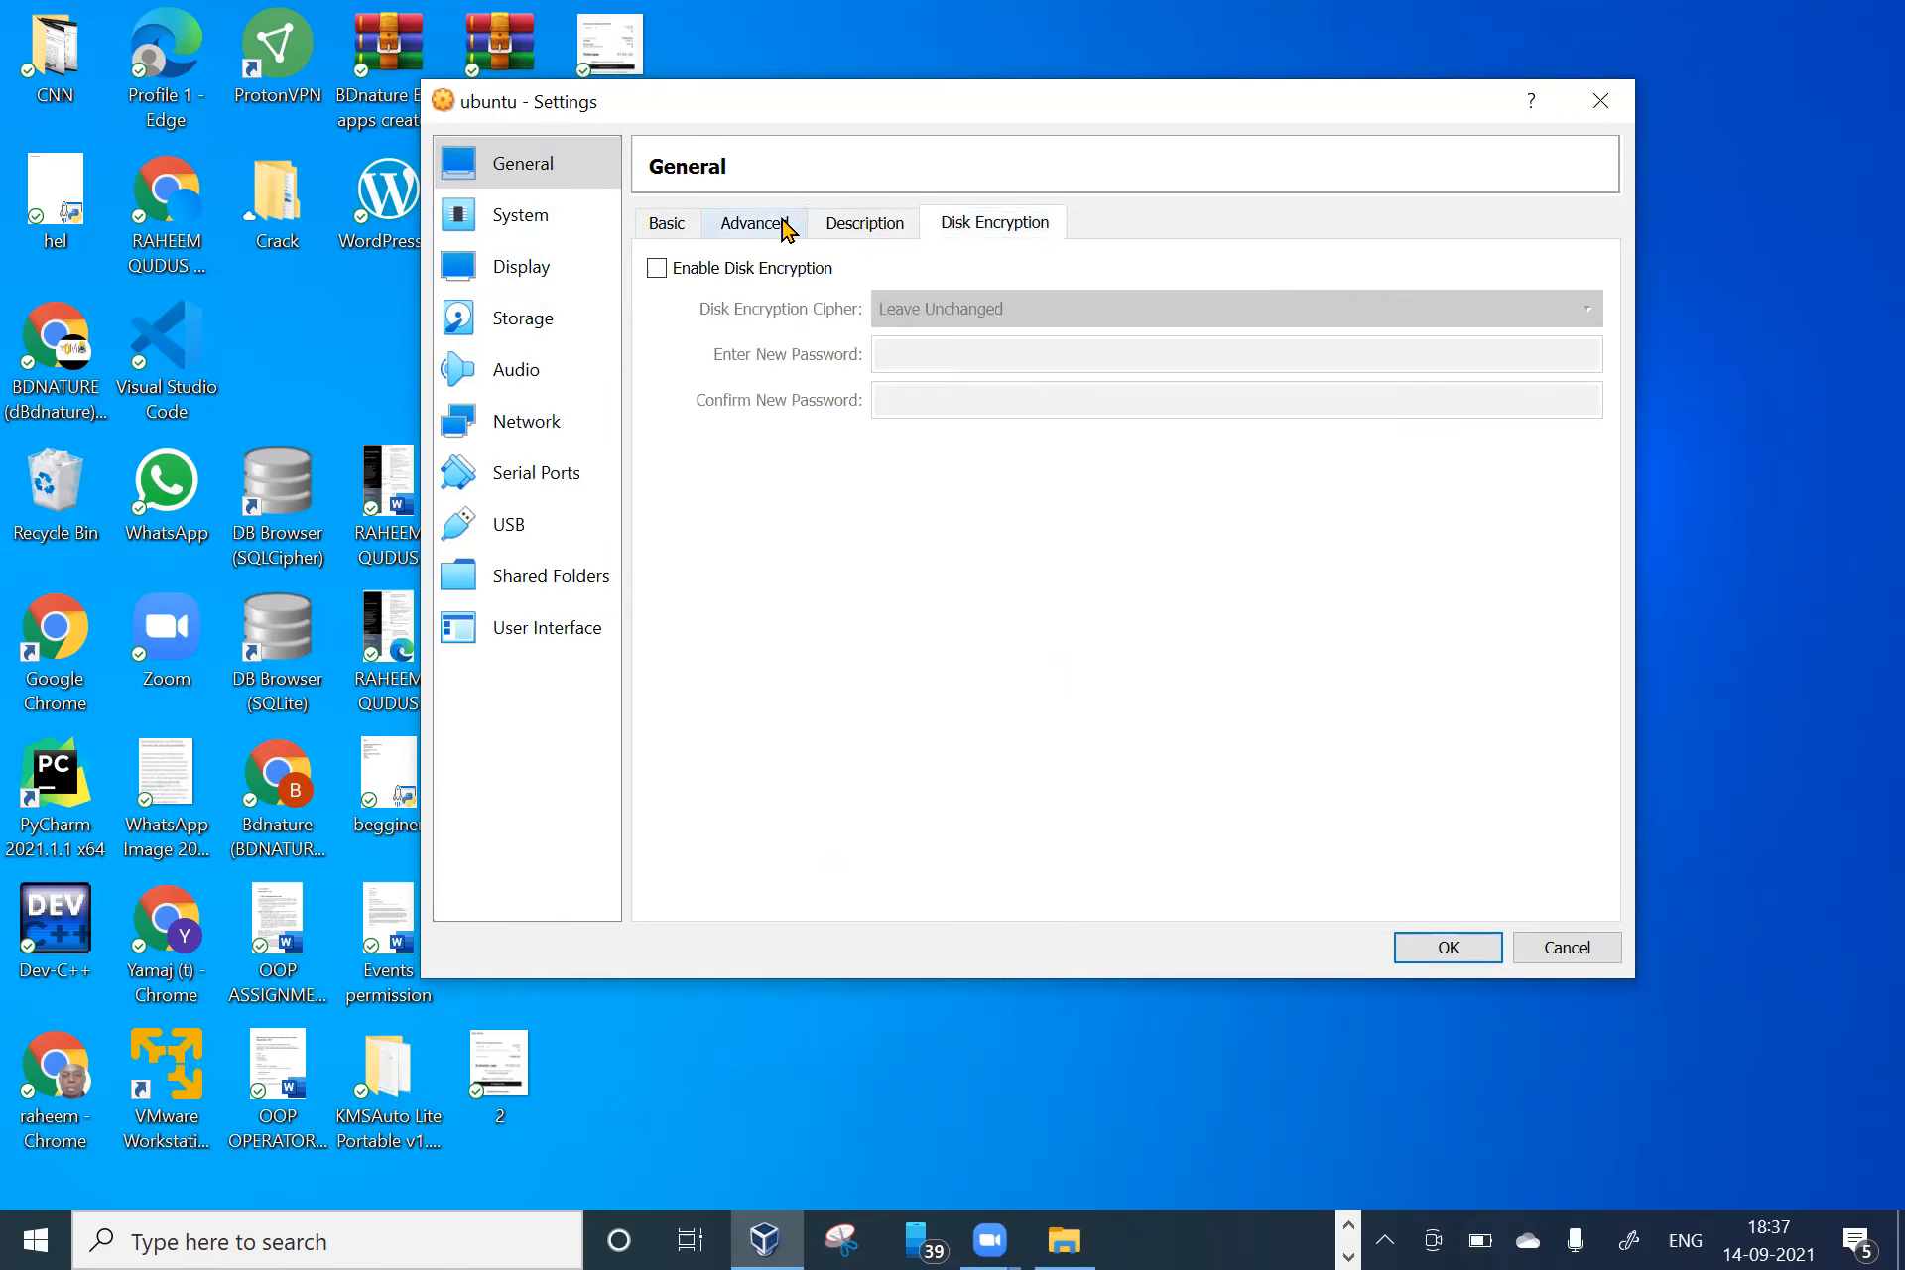
{"action": "left_click", "coordinate": [784, 228]}
{"action": "left_click", "coordinate": [1470, 955]}
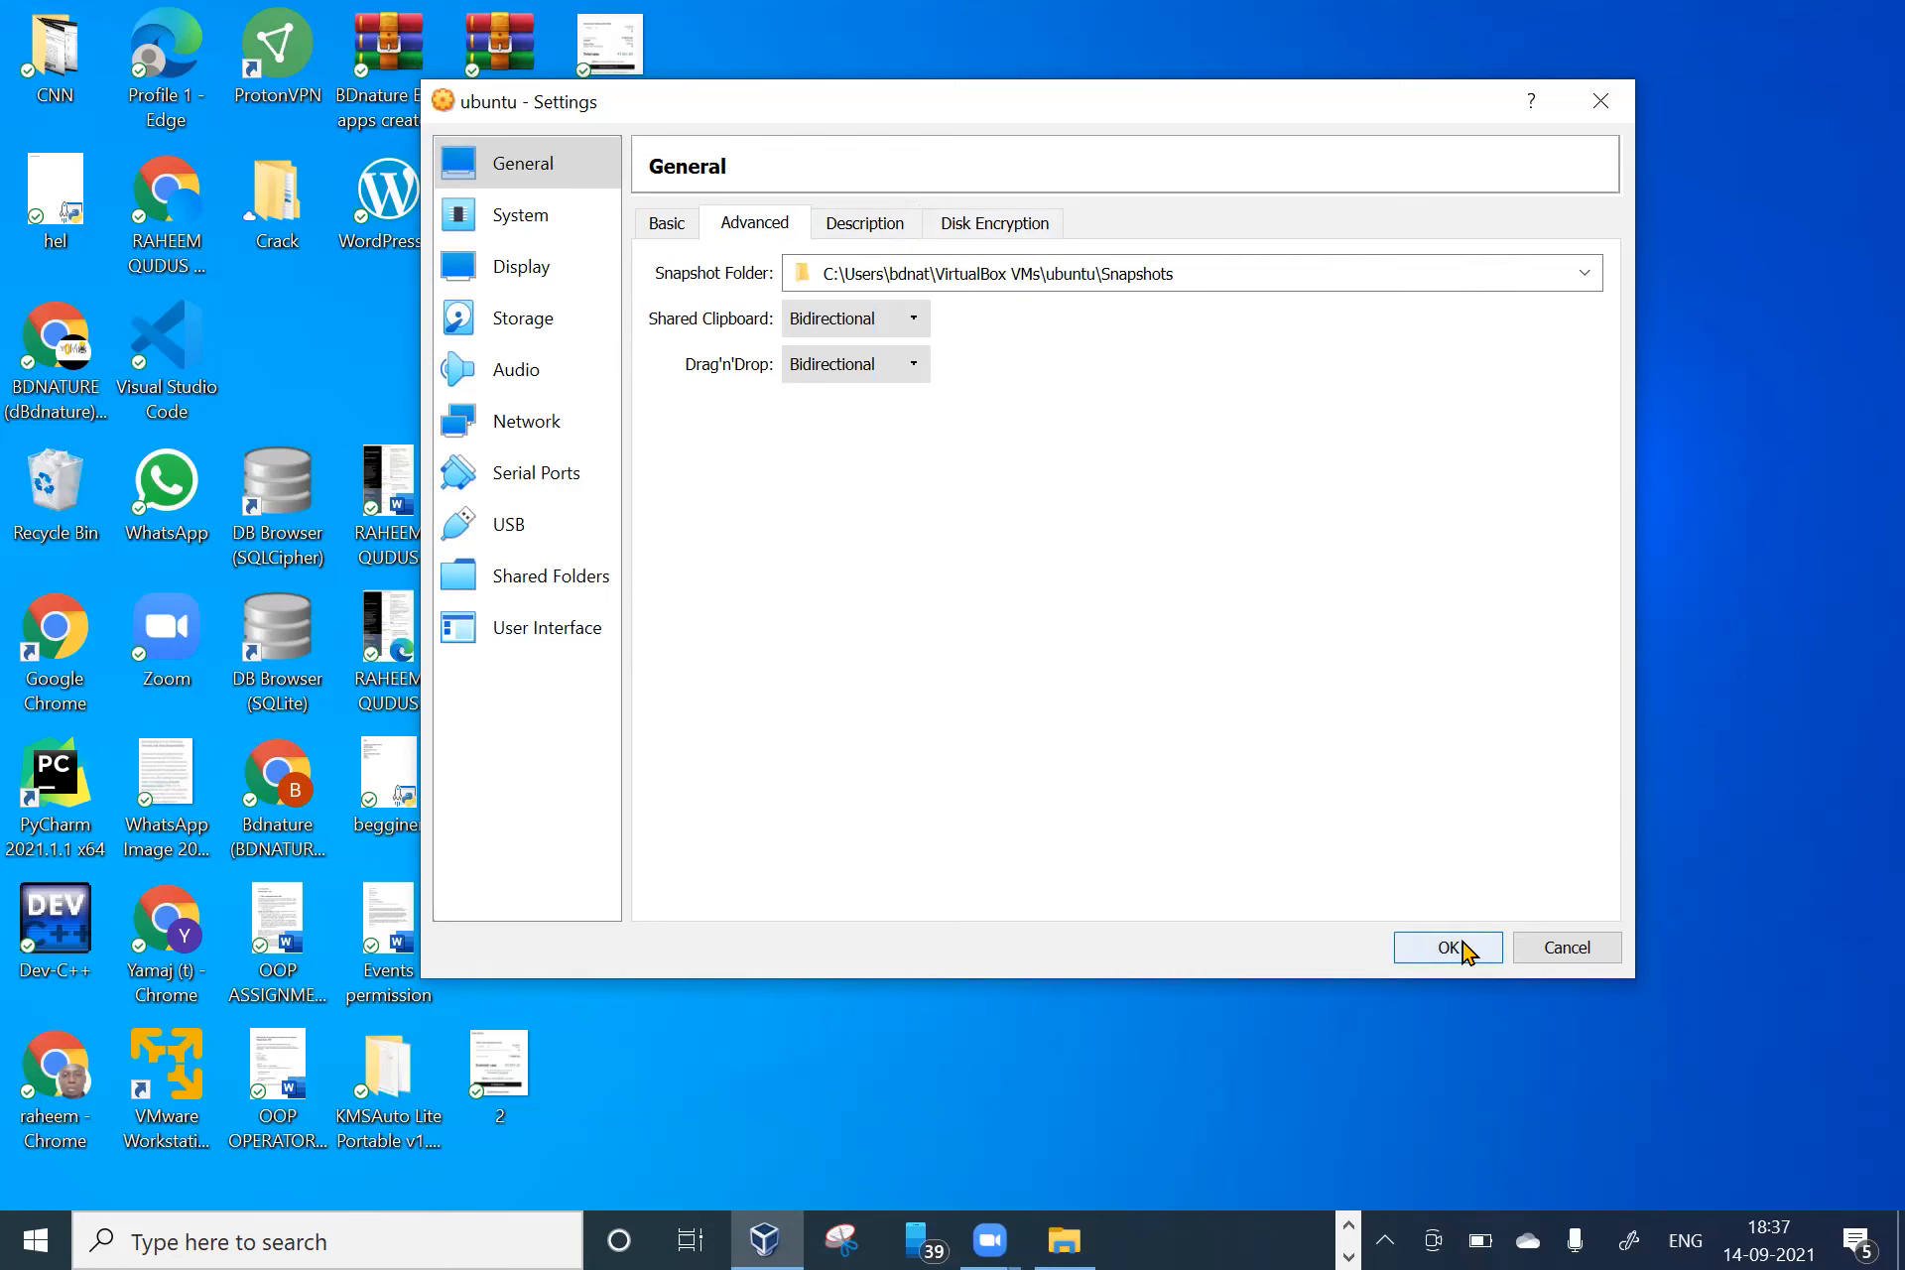
- Reopen the ubuntu machine's settings and check the advanced clipboard and drag-and-drop options
{"action": "left_click", "coordinate": [900, 353]}
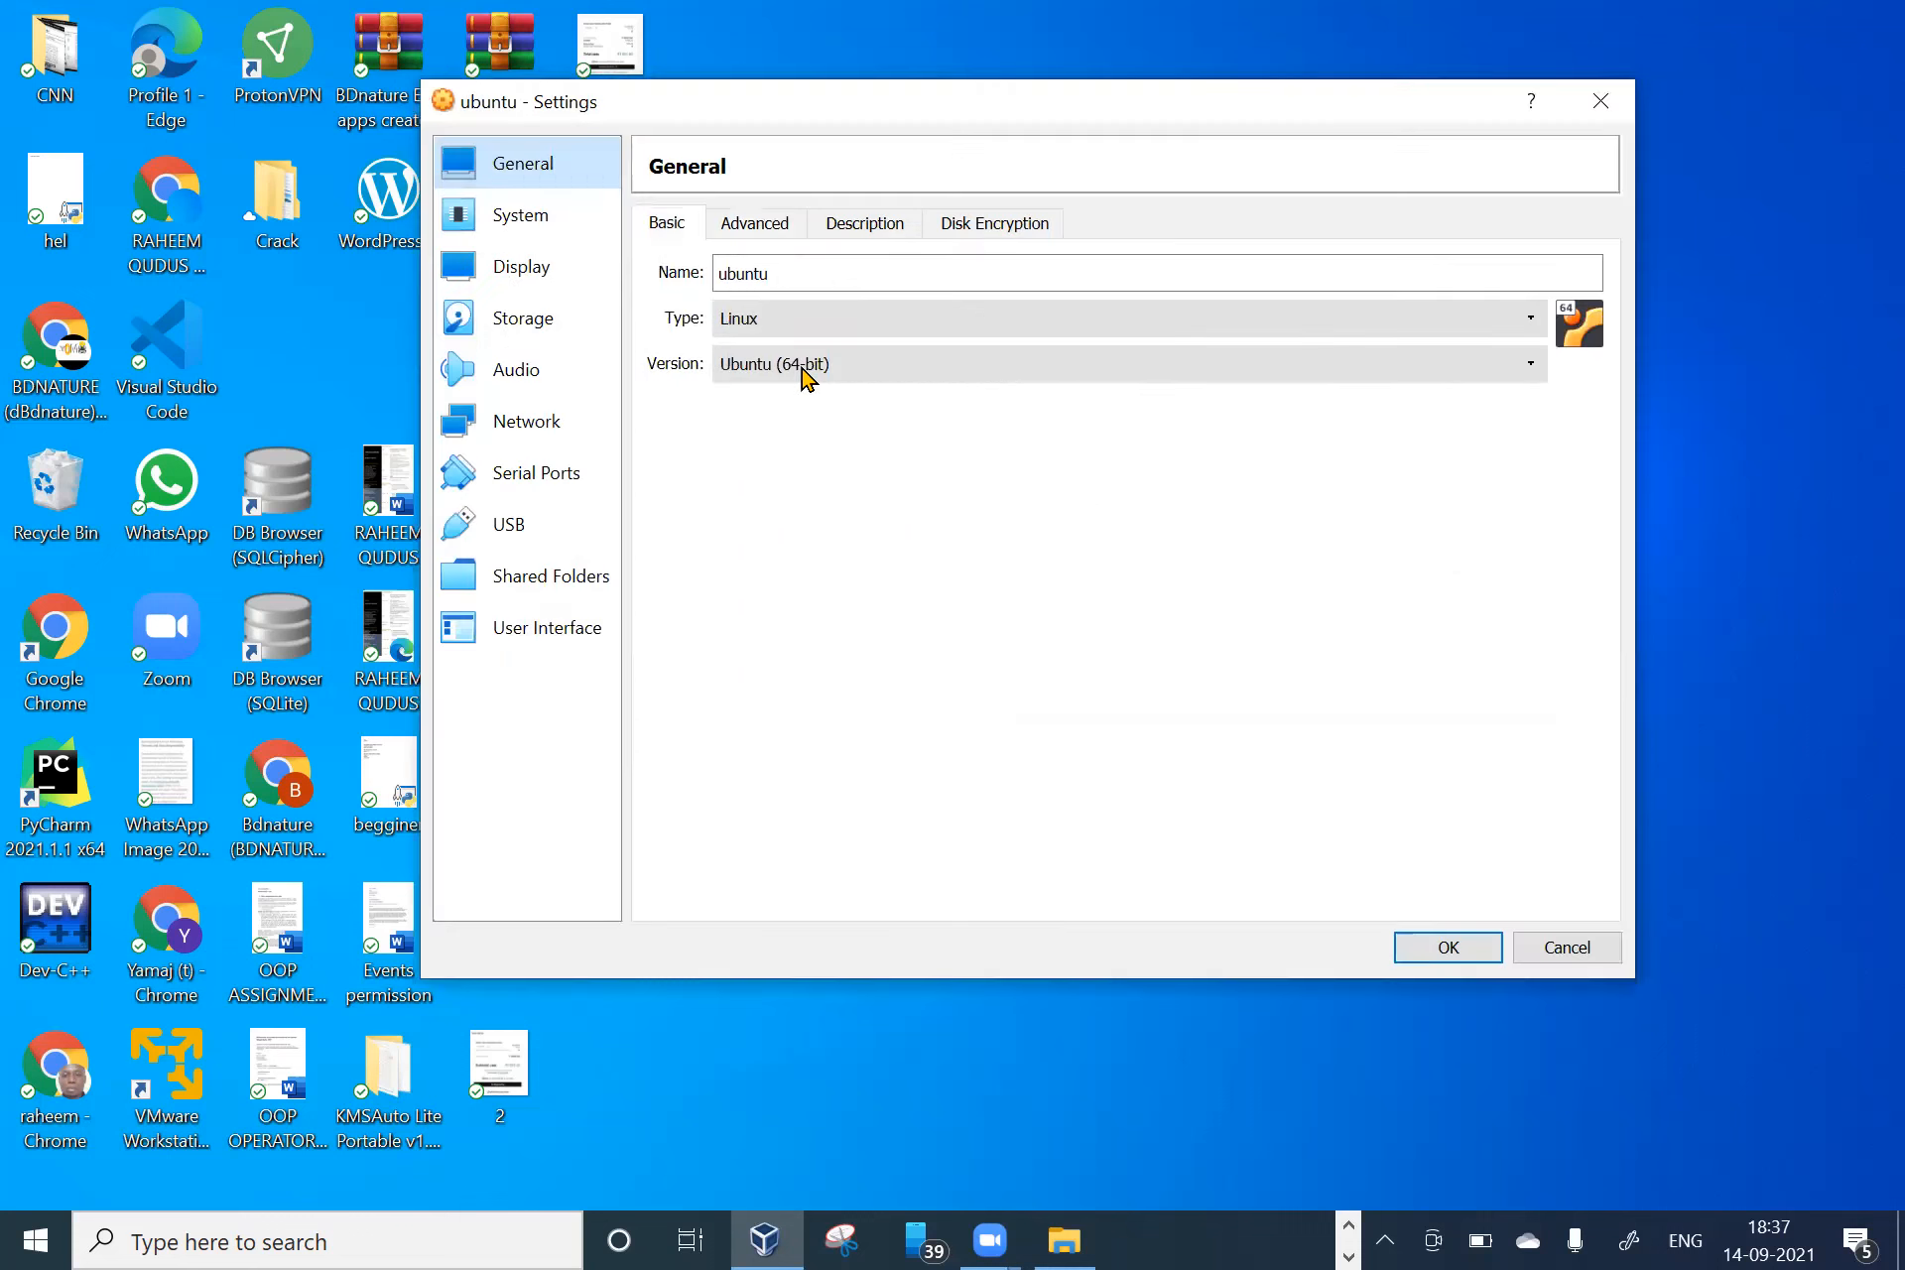
{"action": "left_click", "coordinate": [760, 228]}
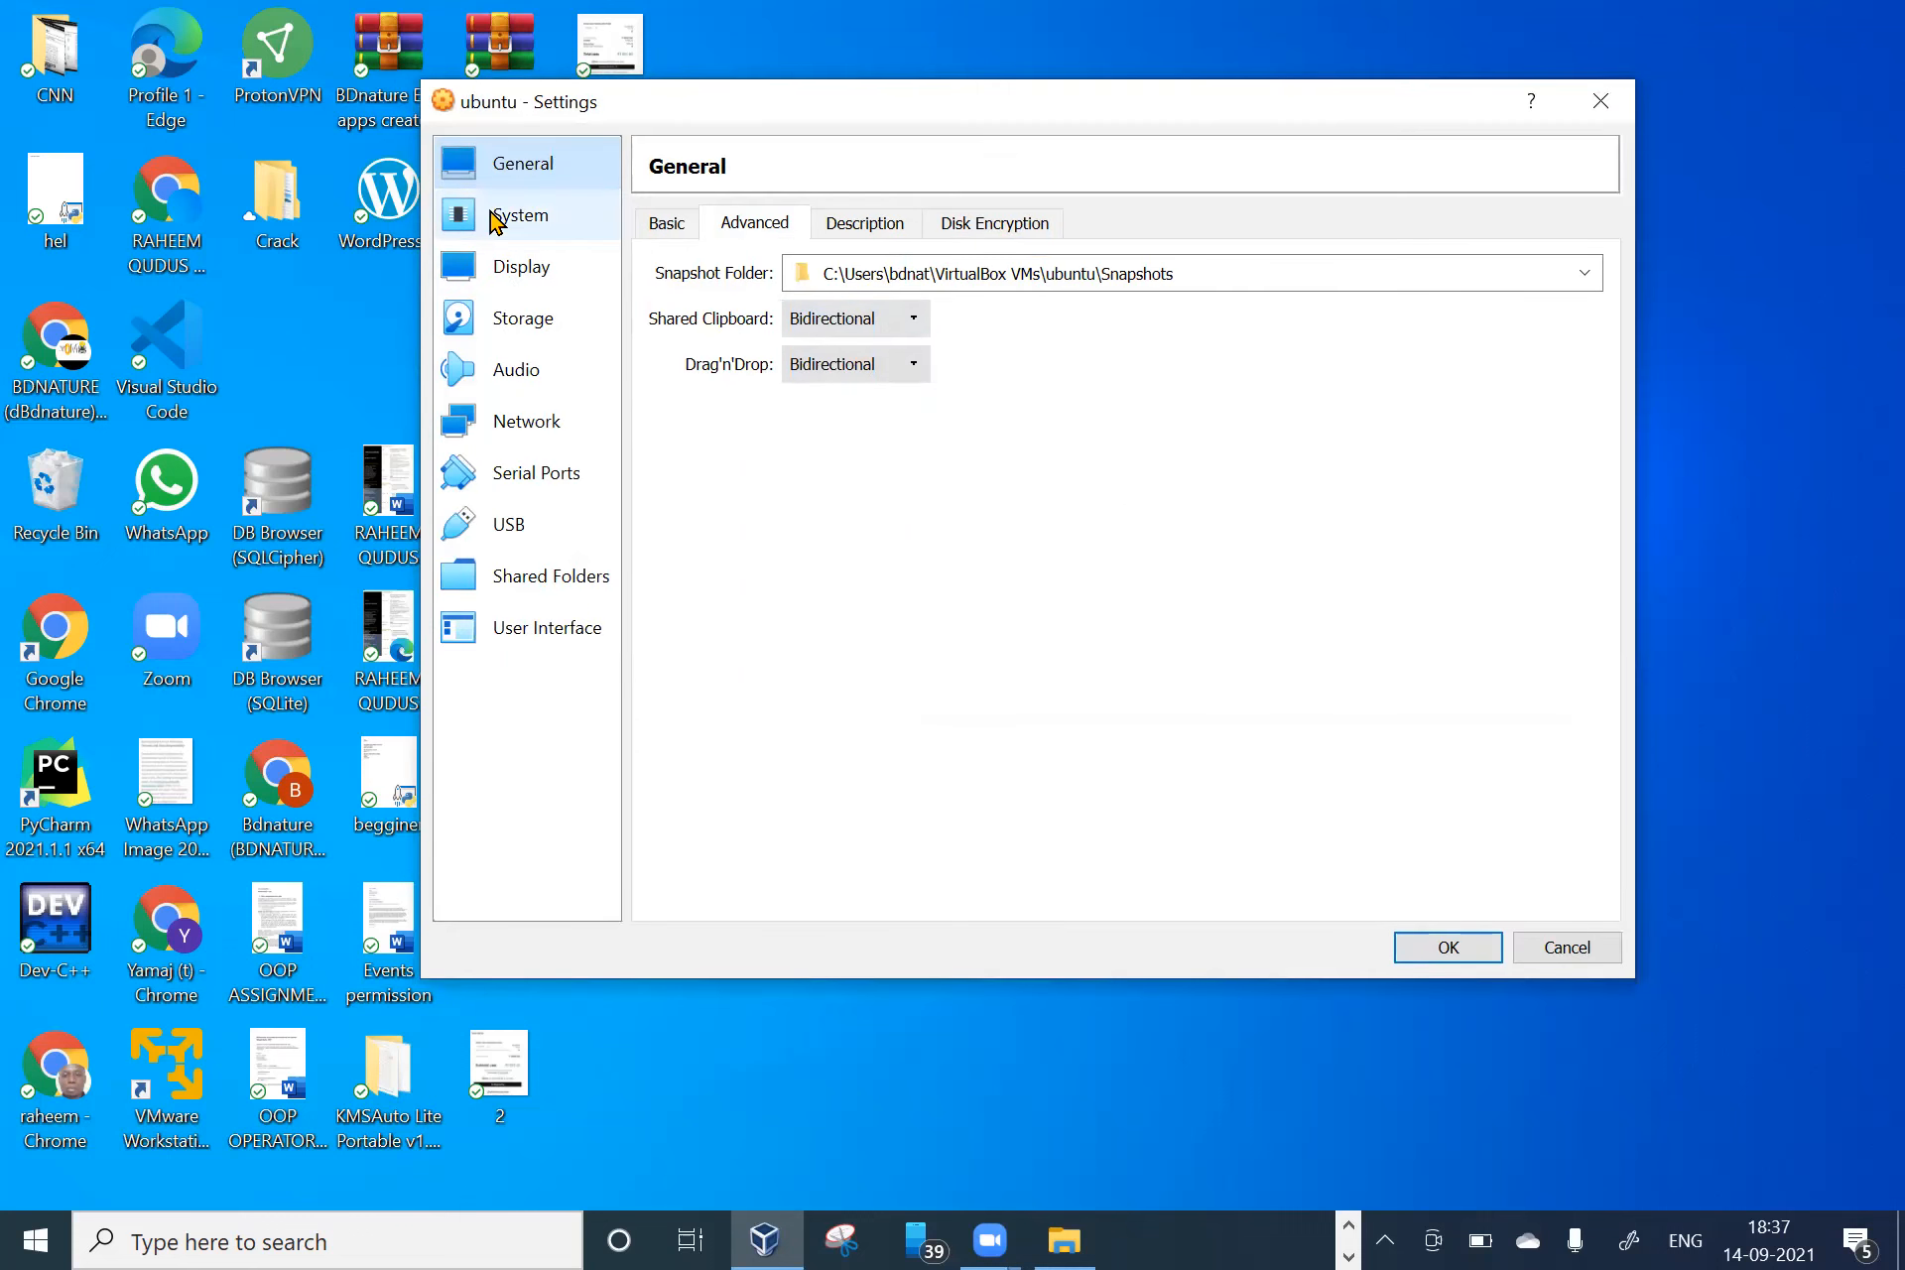
- Set the ubuntu machine's processor count to 2 in its system settings
{"action": "left_click", "coordinate": [496, 220]}
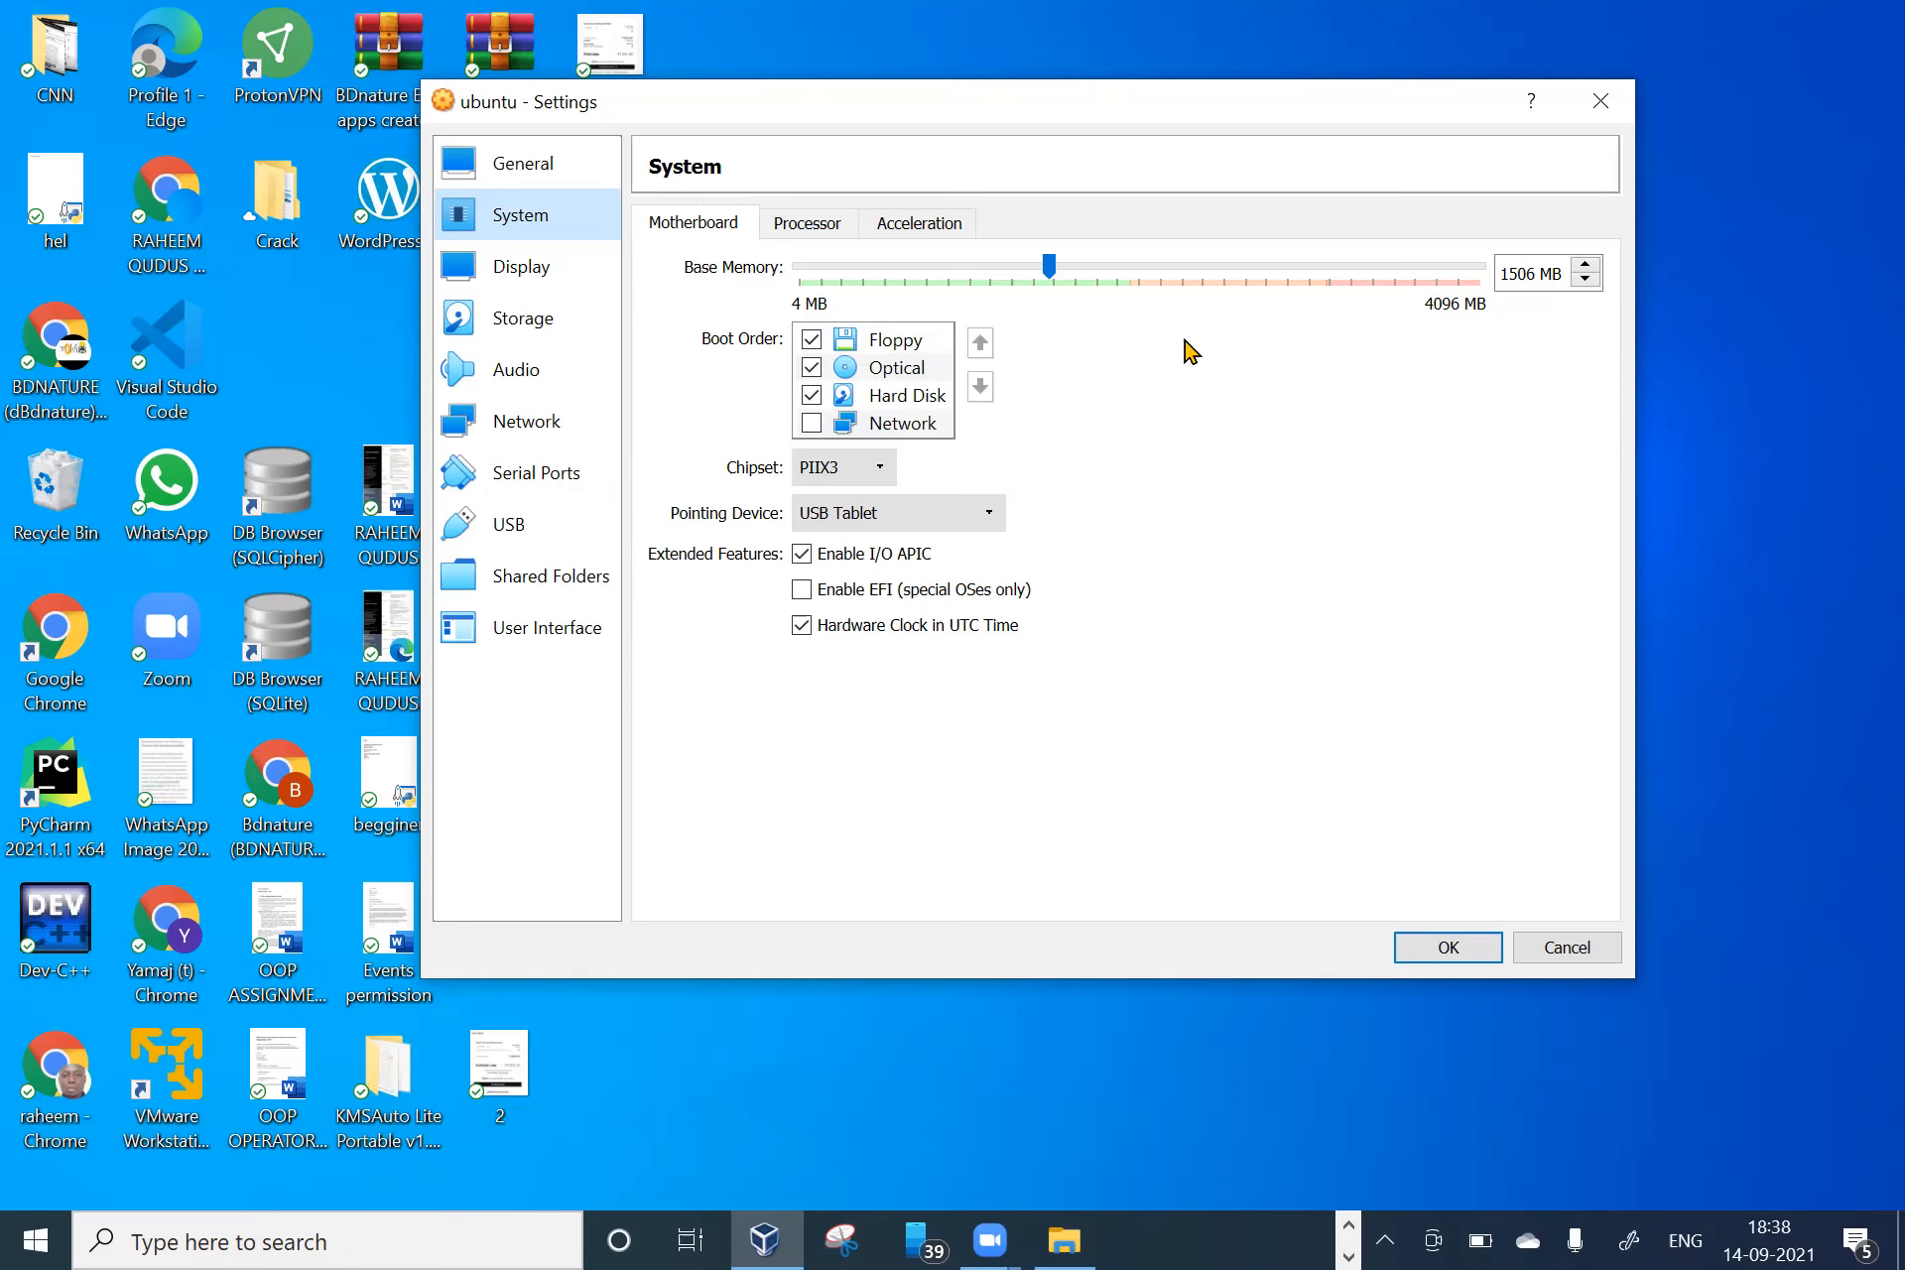
{"action": "left_click", "coordinate": [819, 226]}
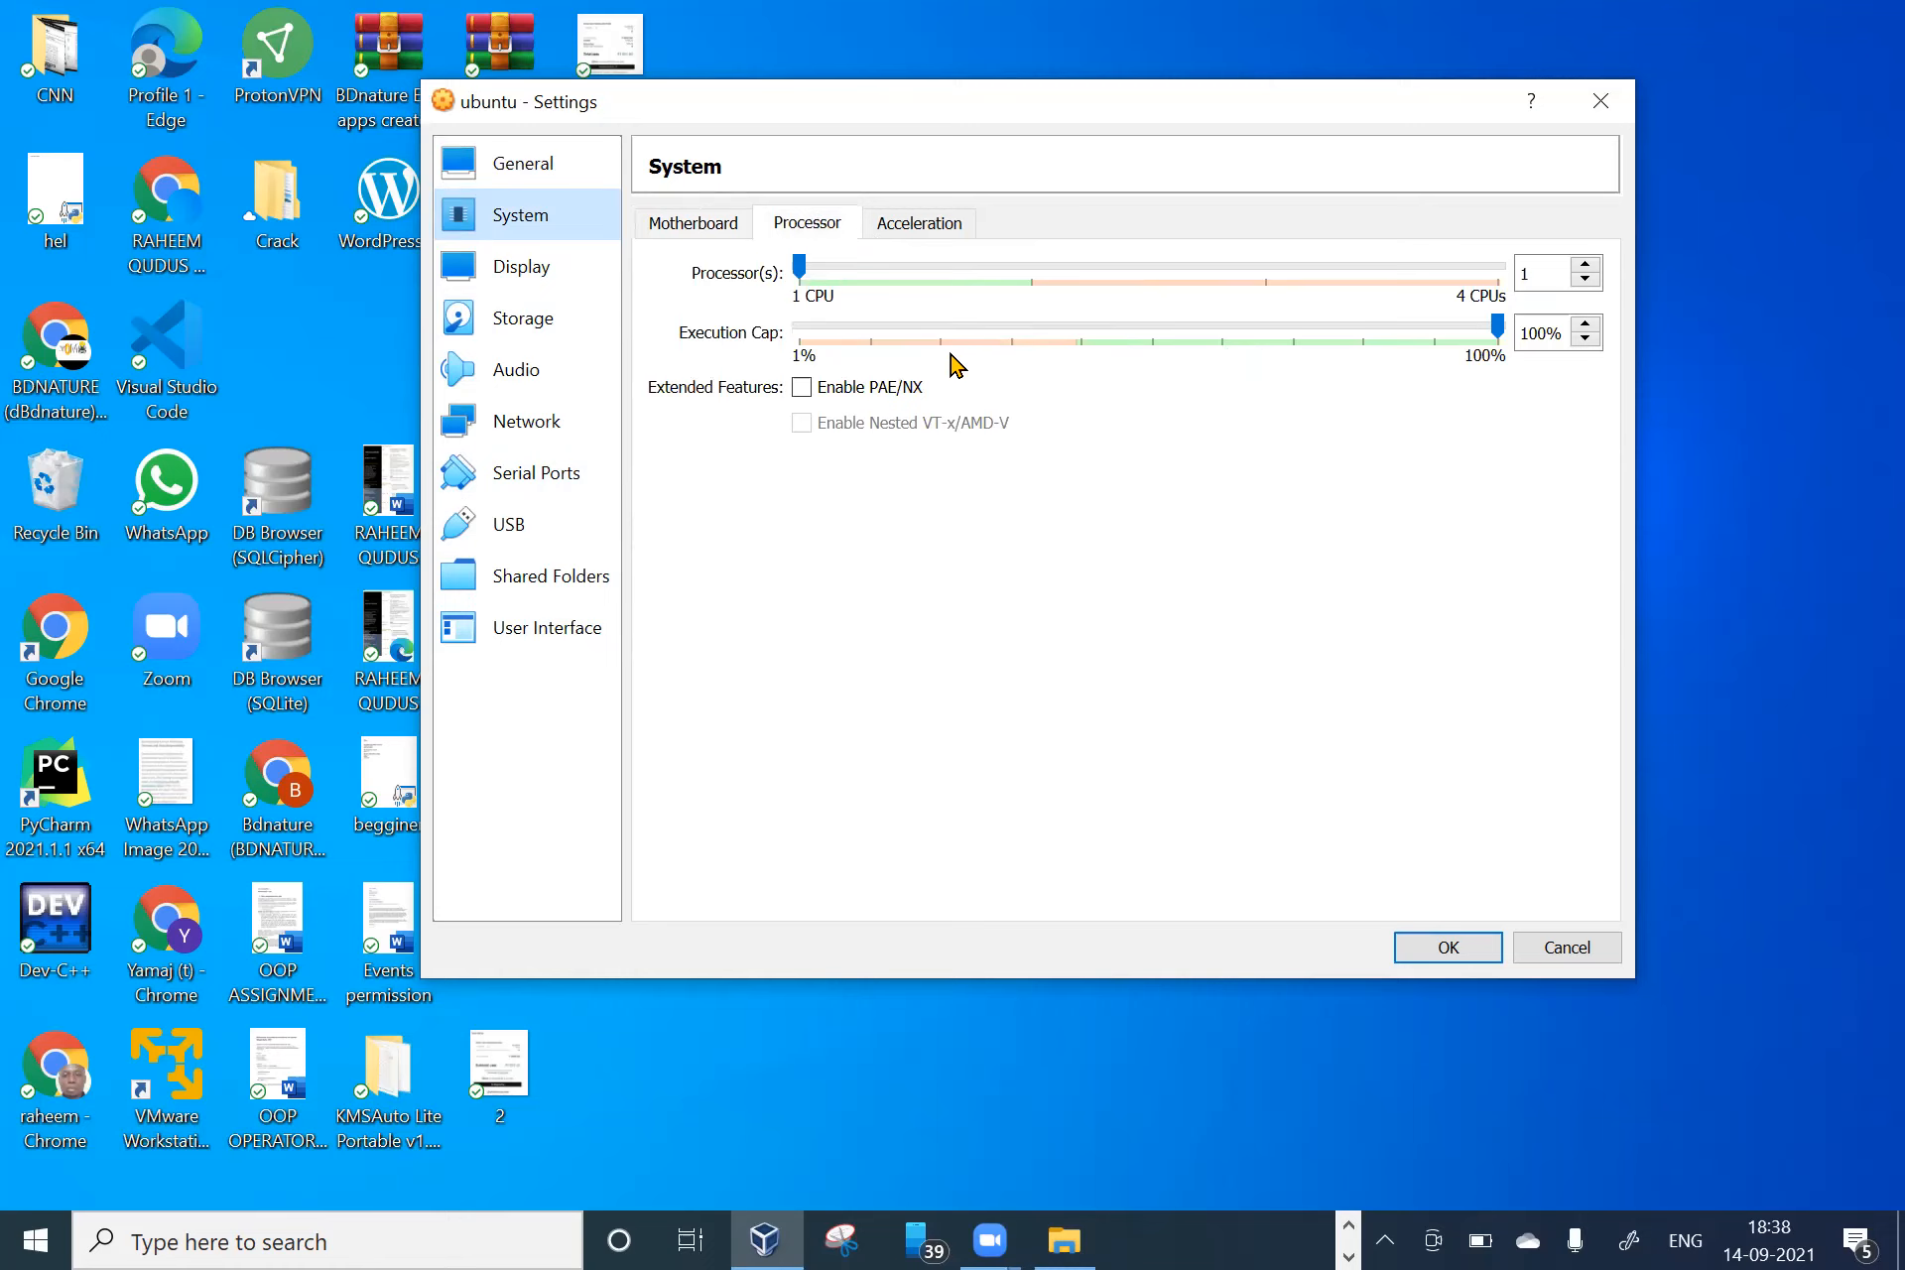
{"action": "left_click", "coordinate": [802, 270]}
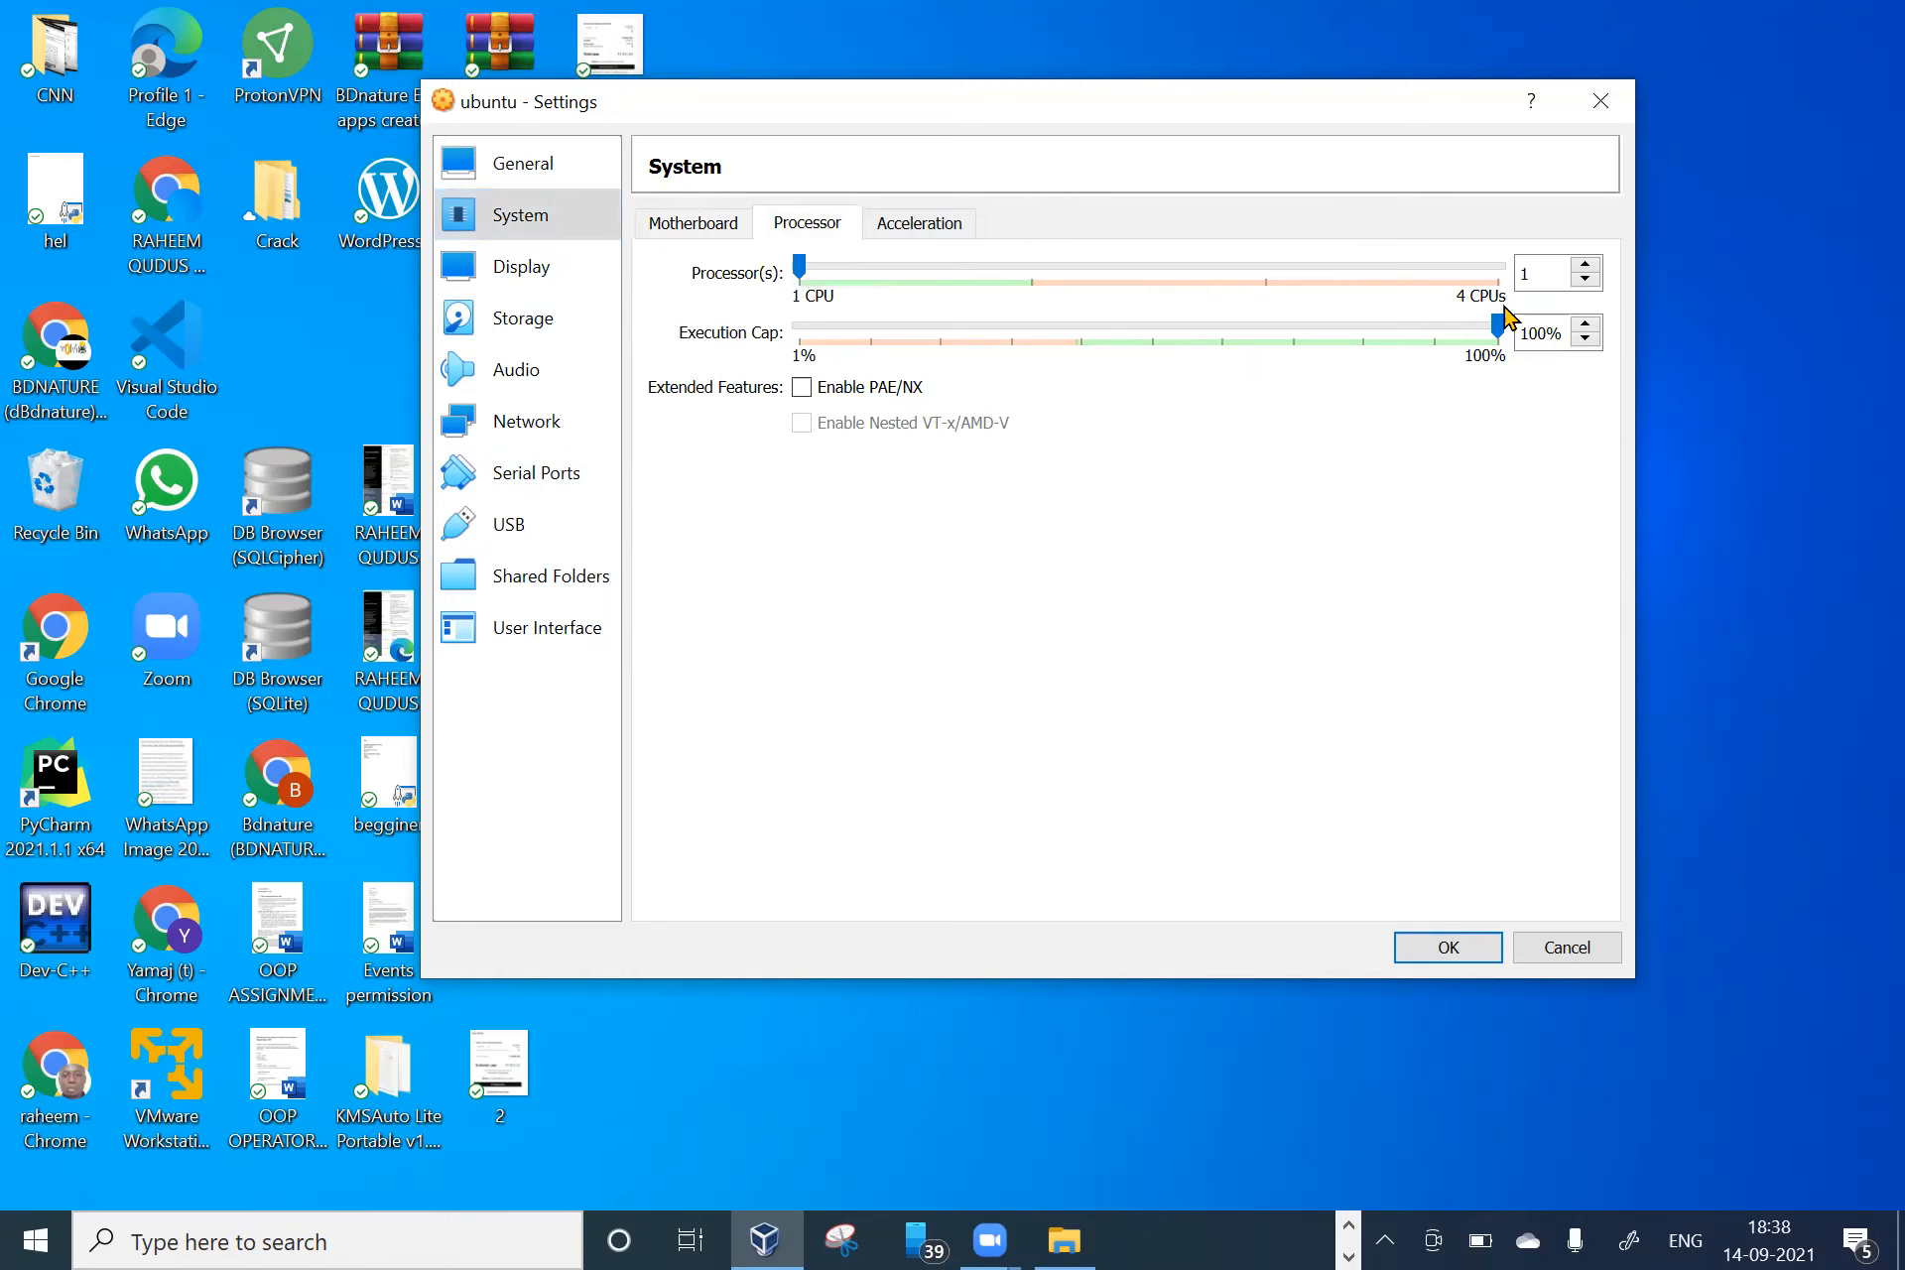
{"action": "left_click", "coordinate": [1585, 265]}
{"action": "left_click", "coordinate": [1586, 265]}
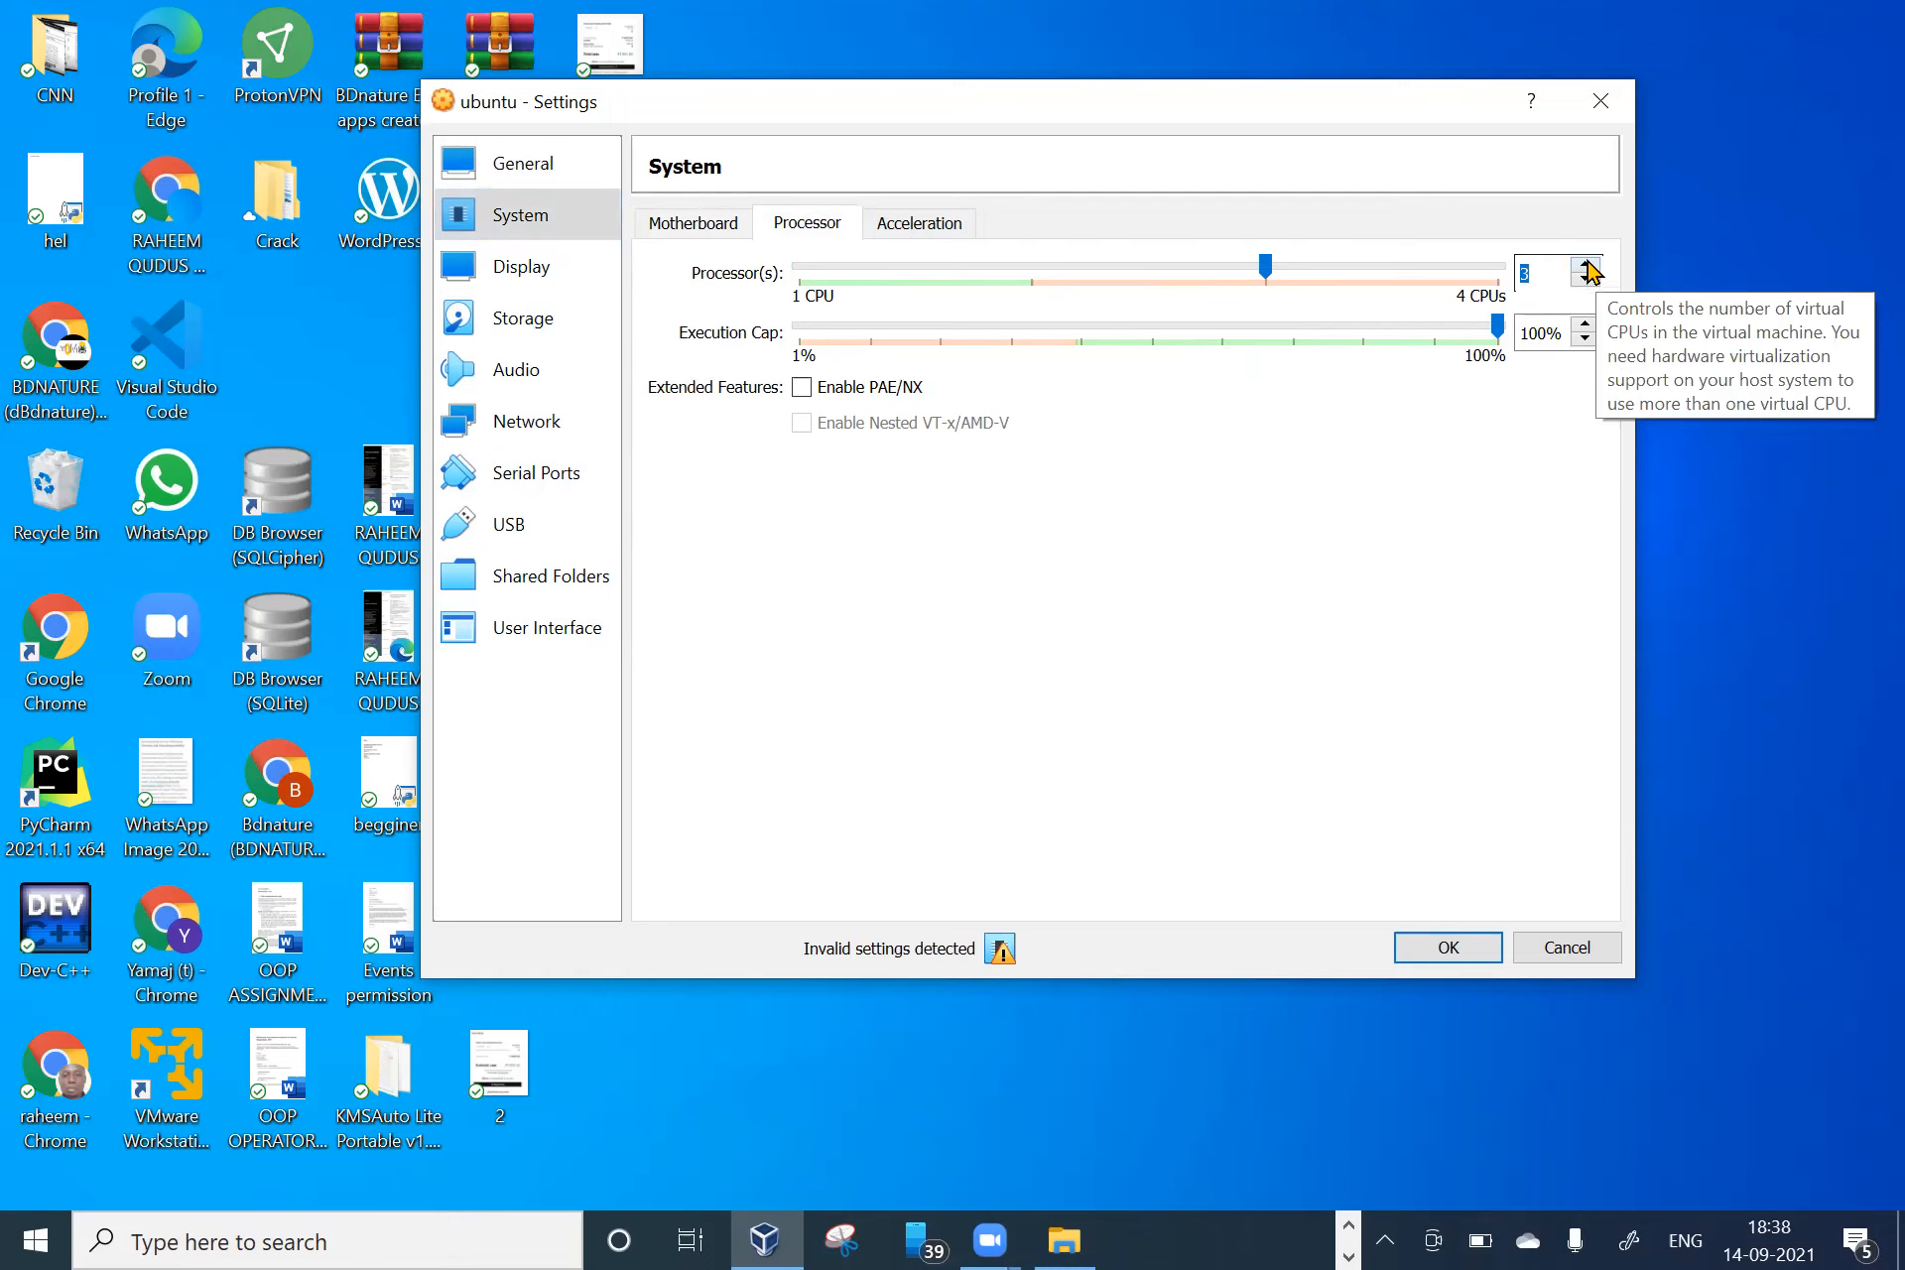
{"action": "left_click", "coordinate": [1584, 279]}
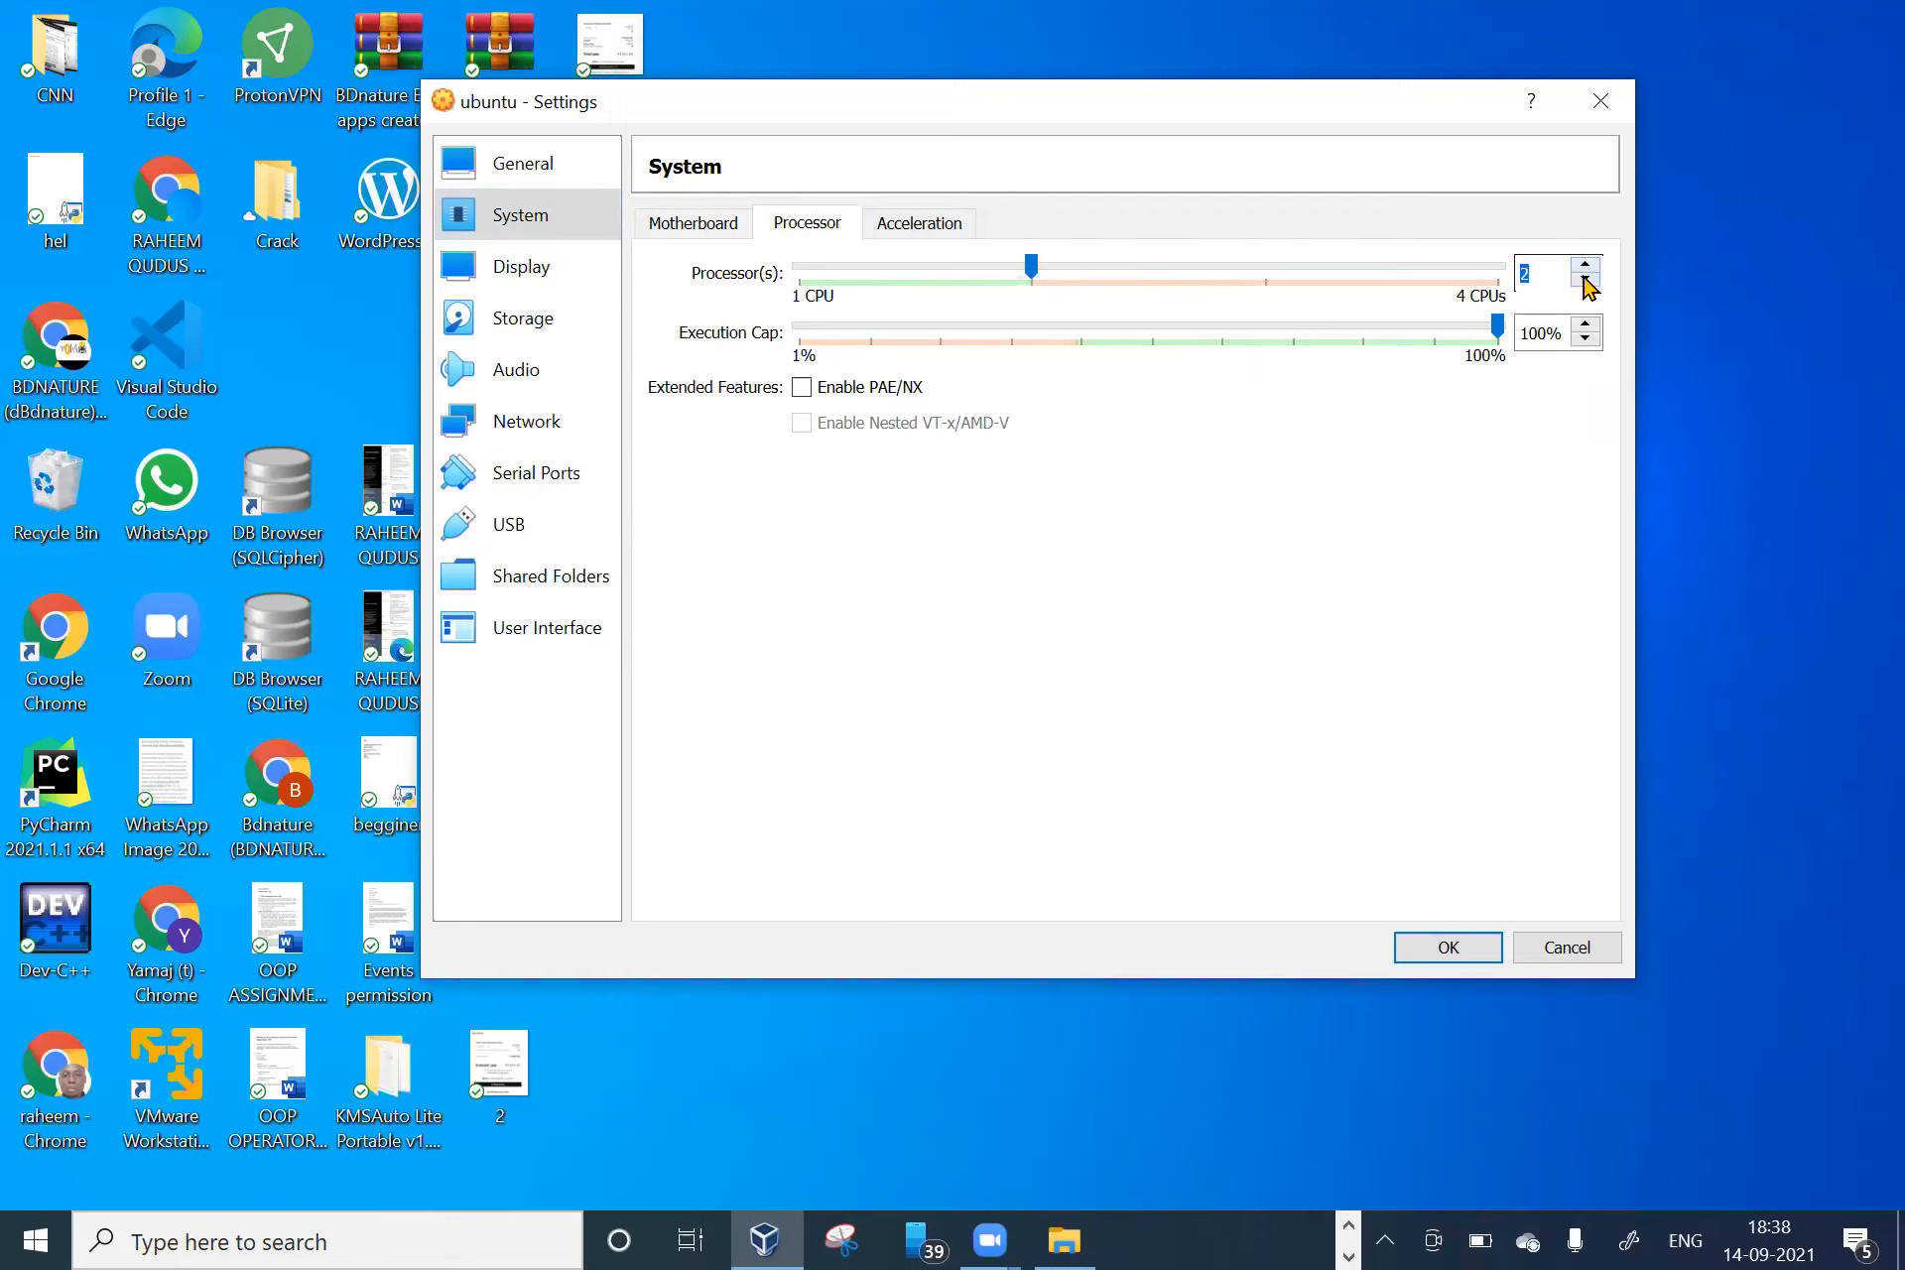
{"action": "left_click", "coordinate": [1031, 270]}
- Look over the machine's acceleration and display settings and its storage devices, including ubuntu.vdi and the IDE controller
{"action": "left_click", "coordinate": [912, 224]}
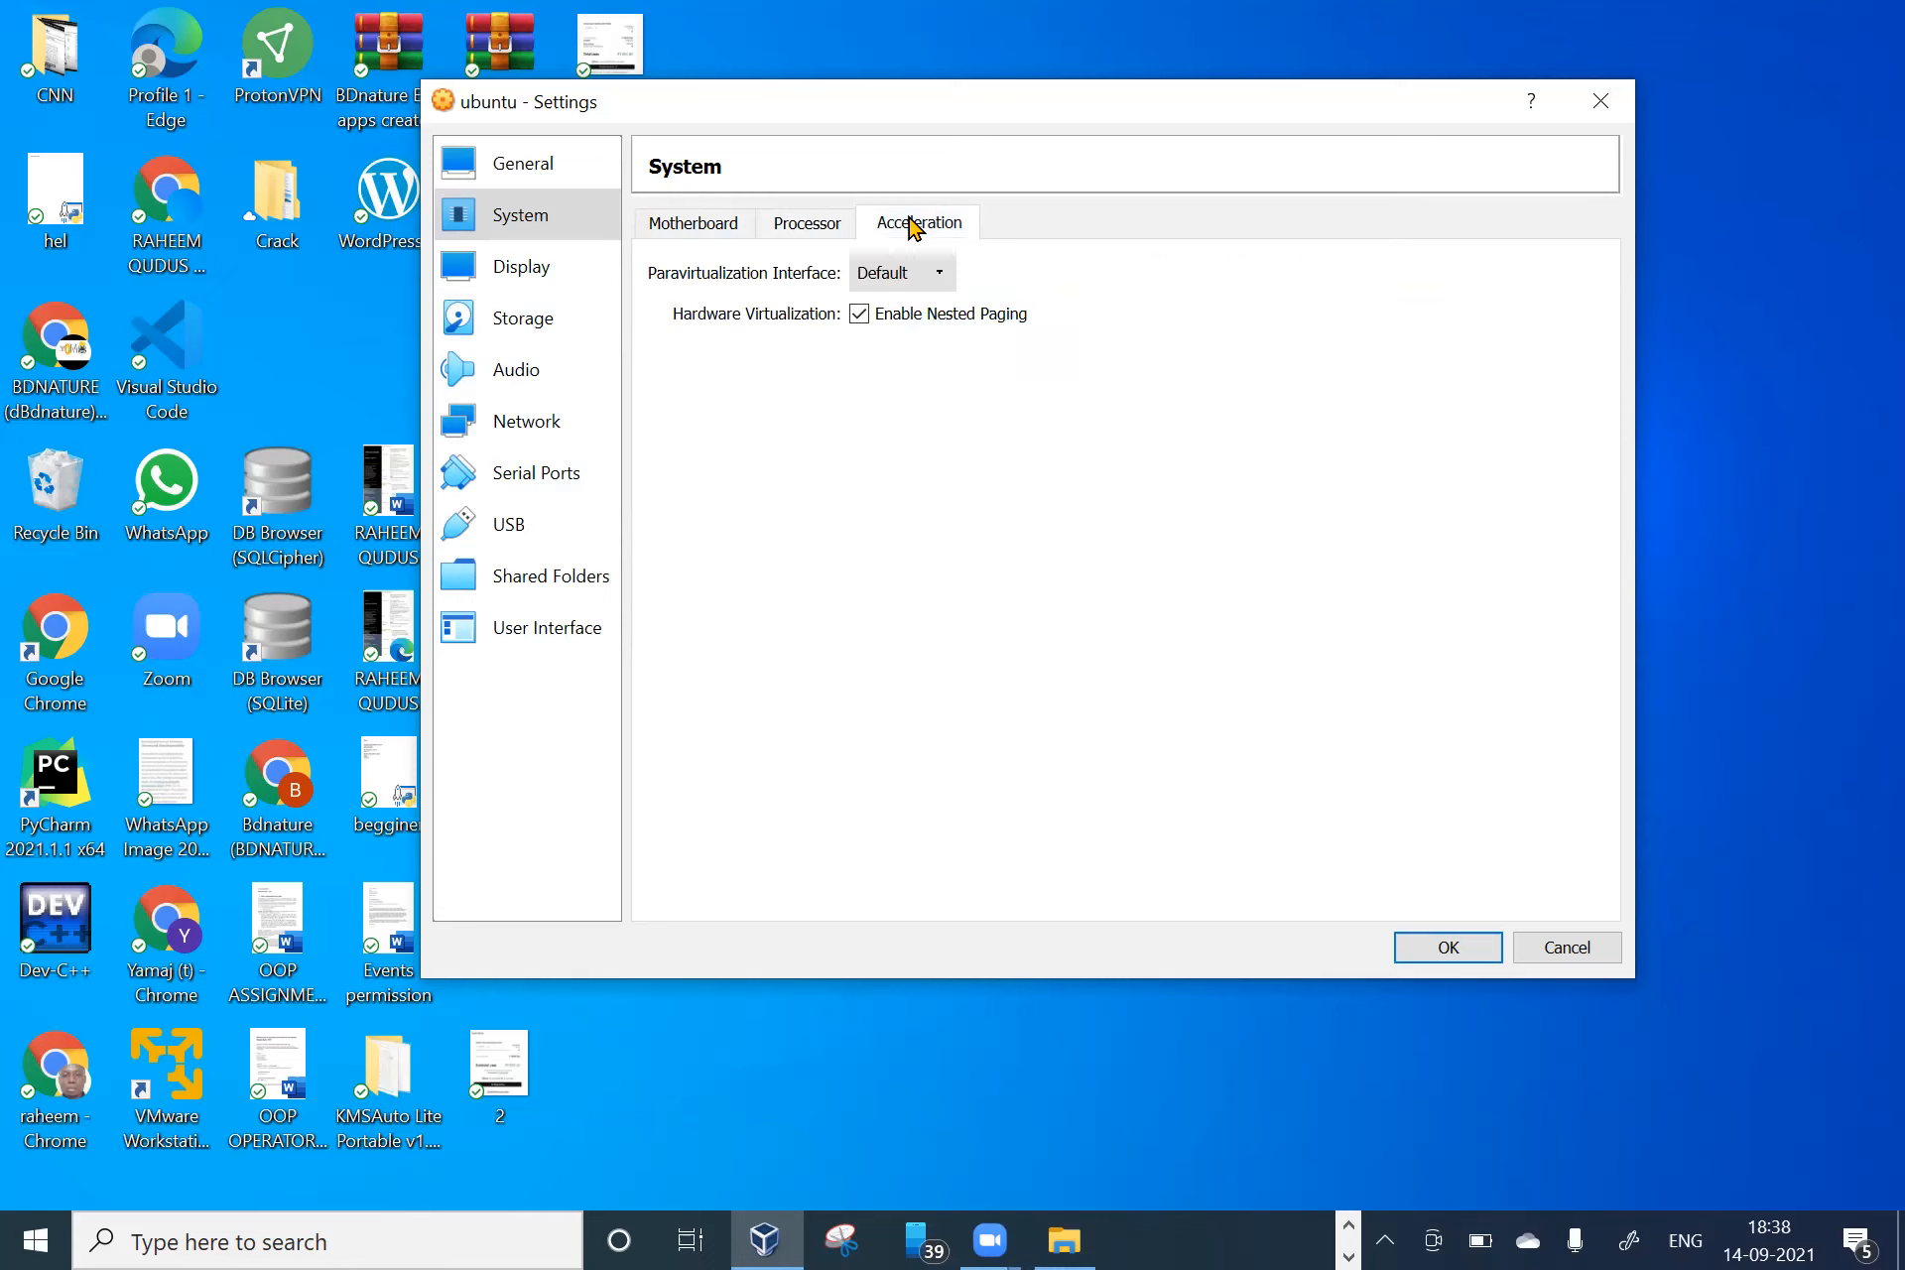
{"action": "left_click", "coordinate": [516, 274]}
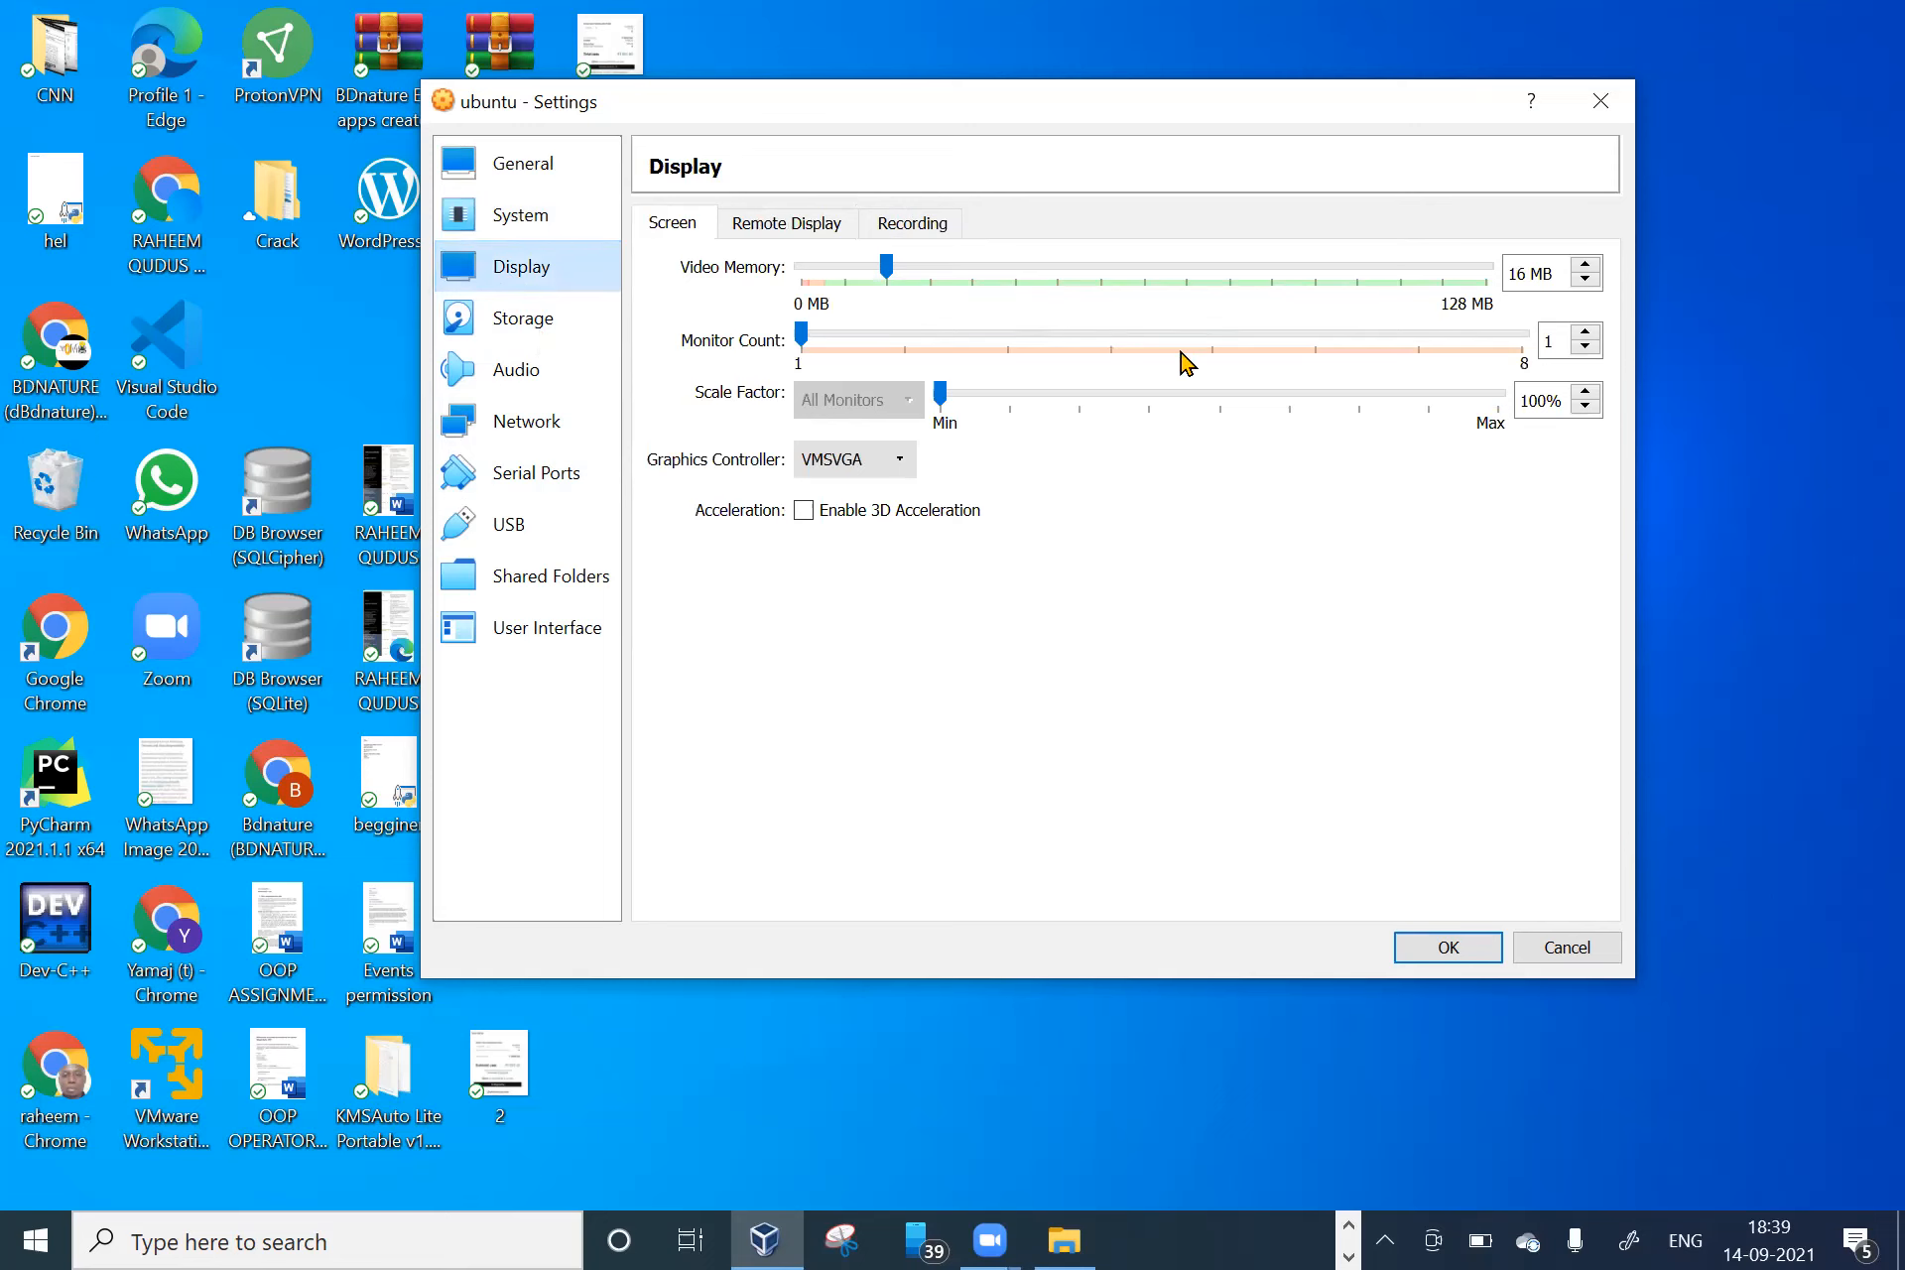
{"action": "left_click", "coordinate": [503, 324]}
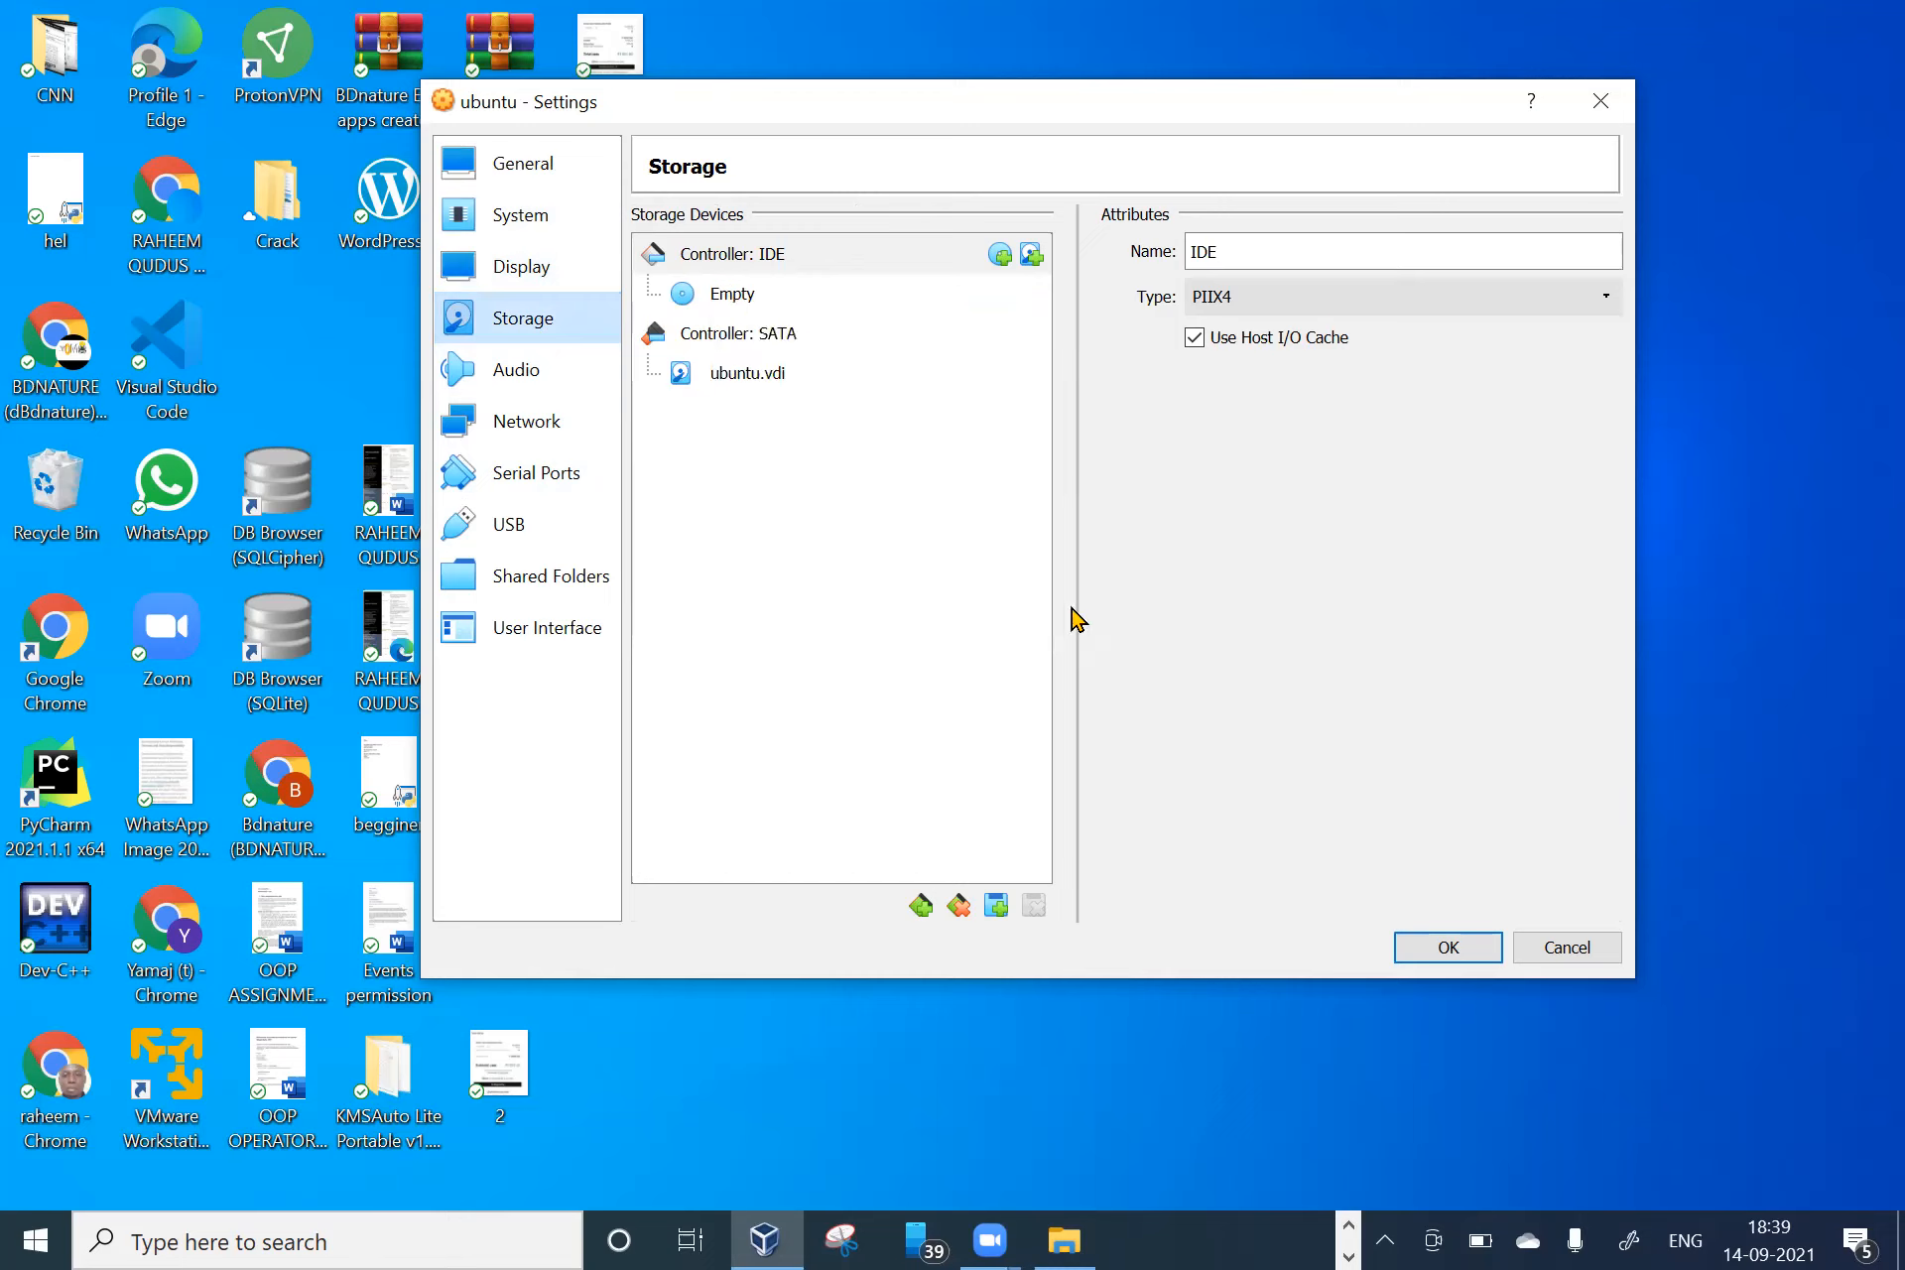
{"action": "left_click", "coordinate": [718, 376]}
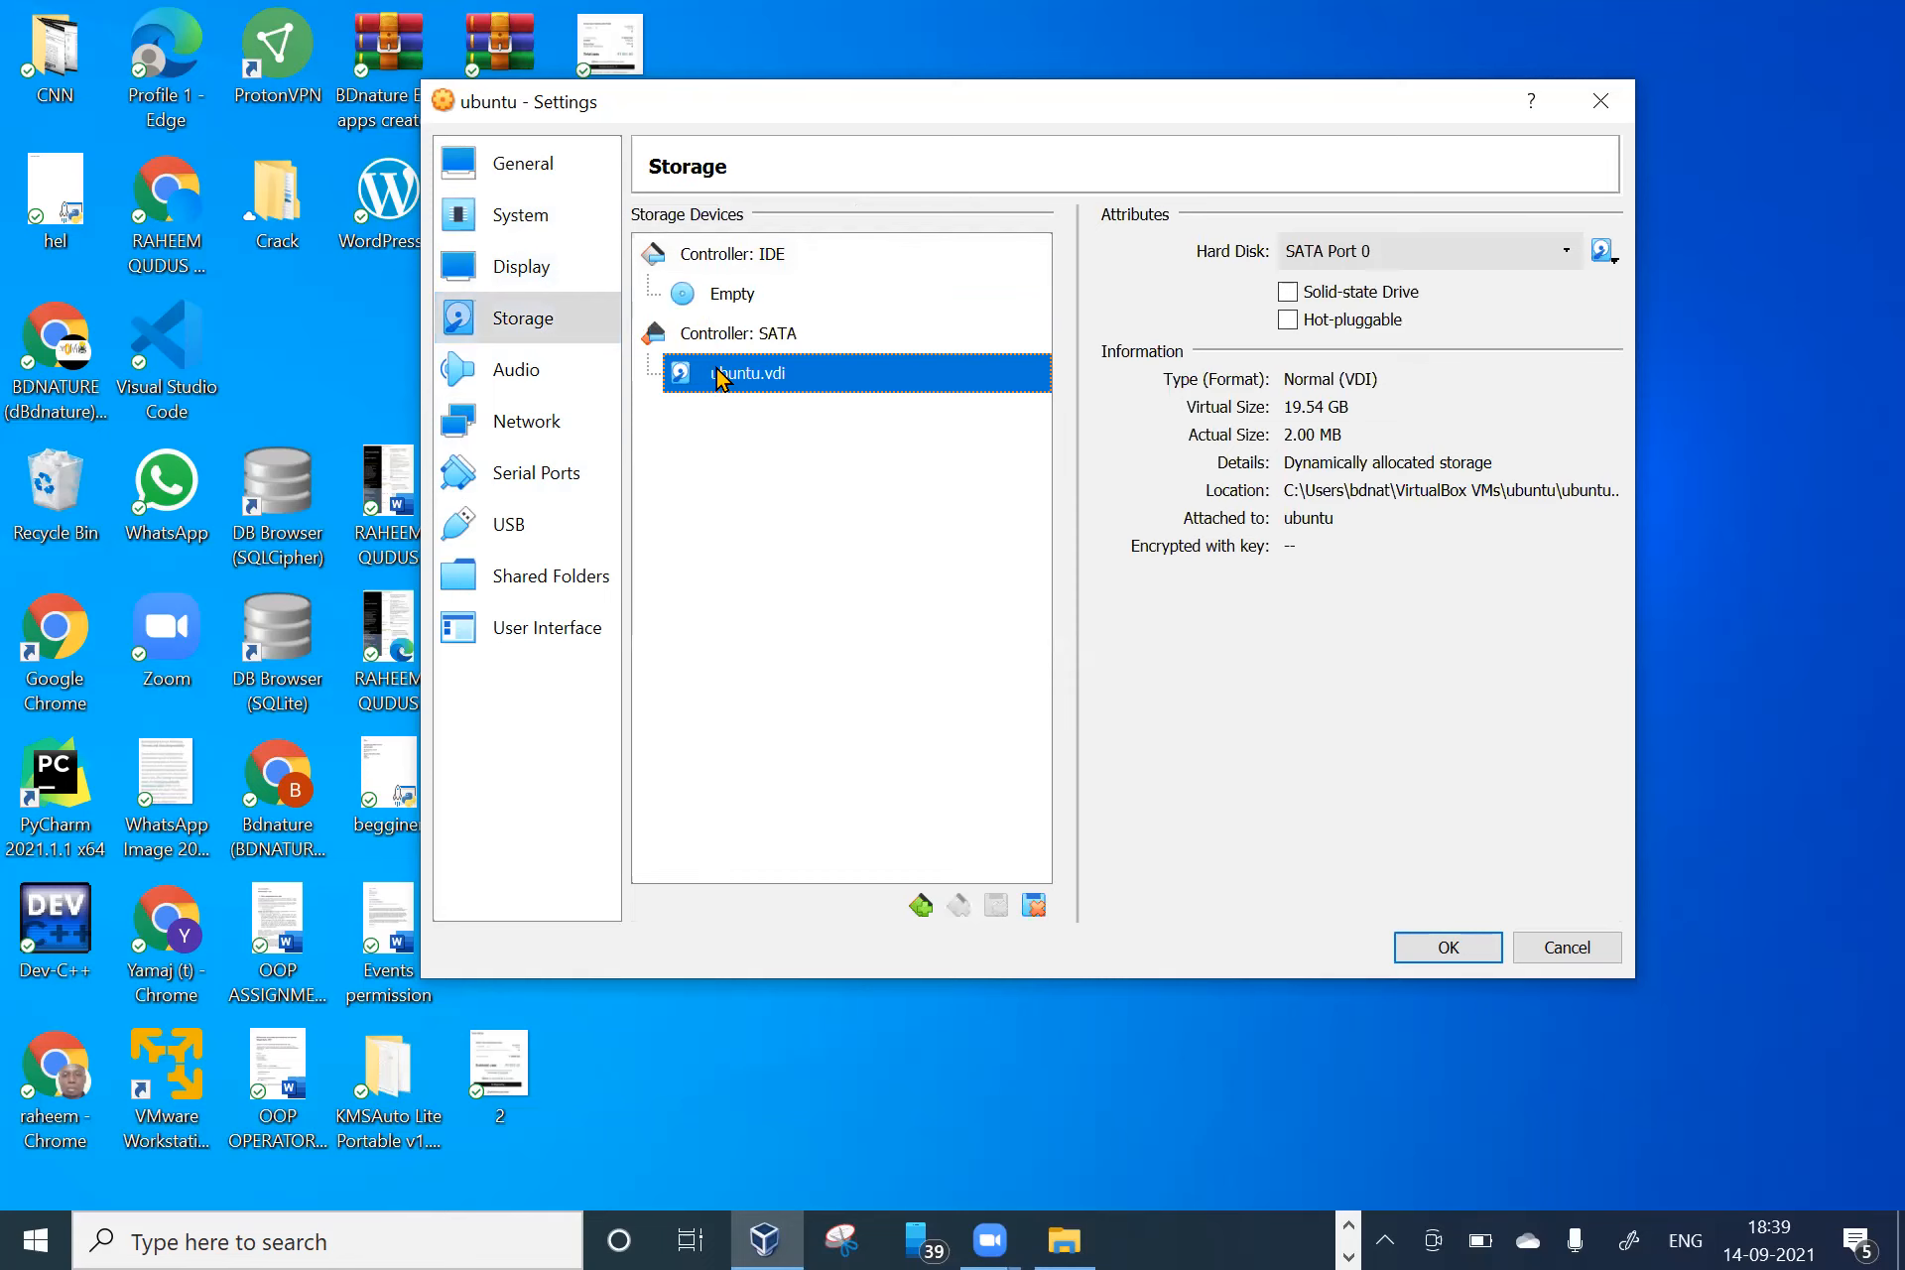
{"action": "left_click", "coordinate": [1601, 251]}
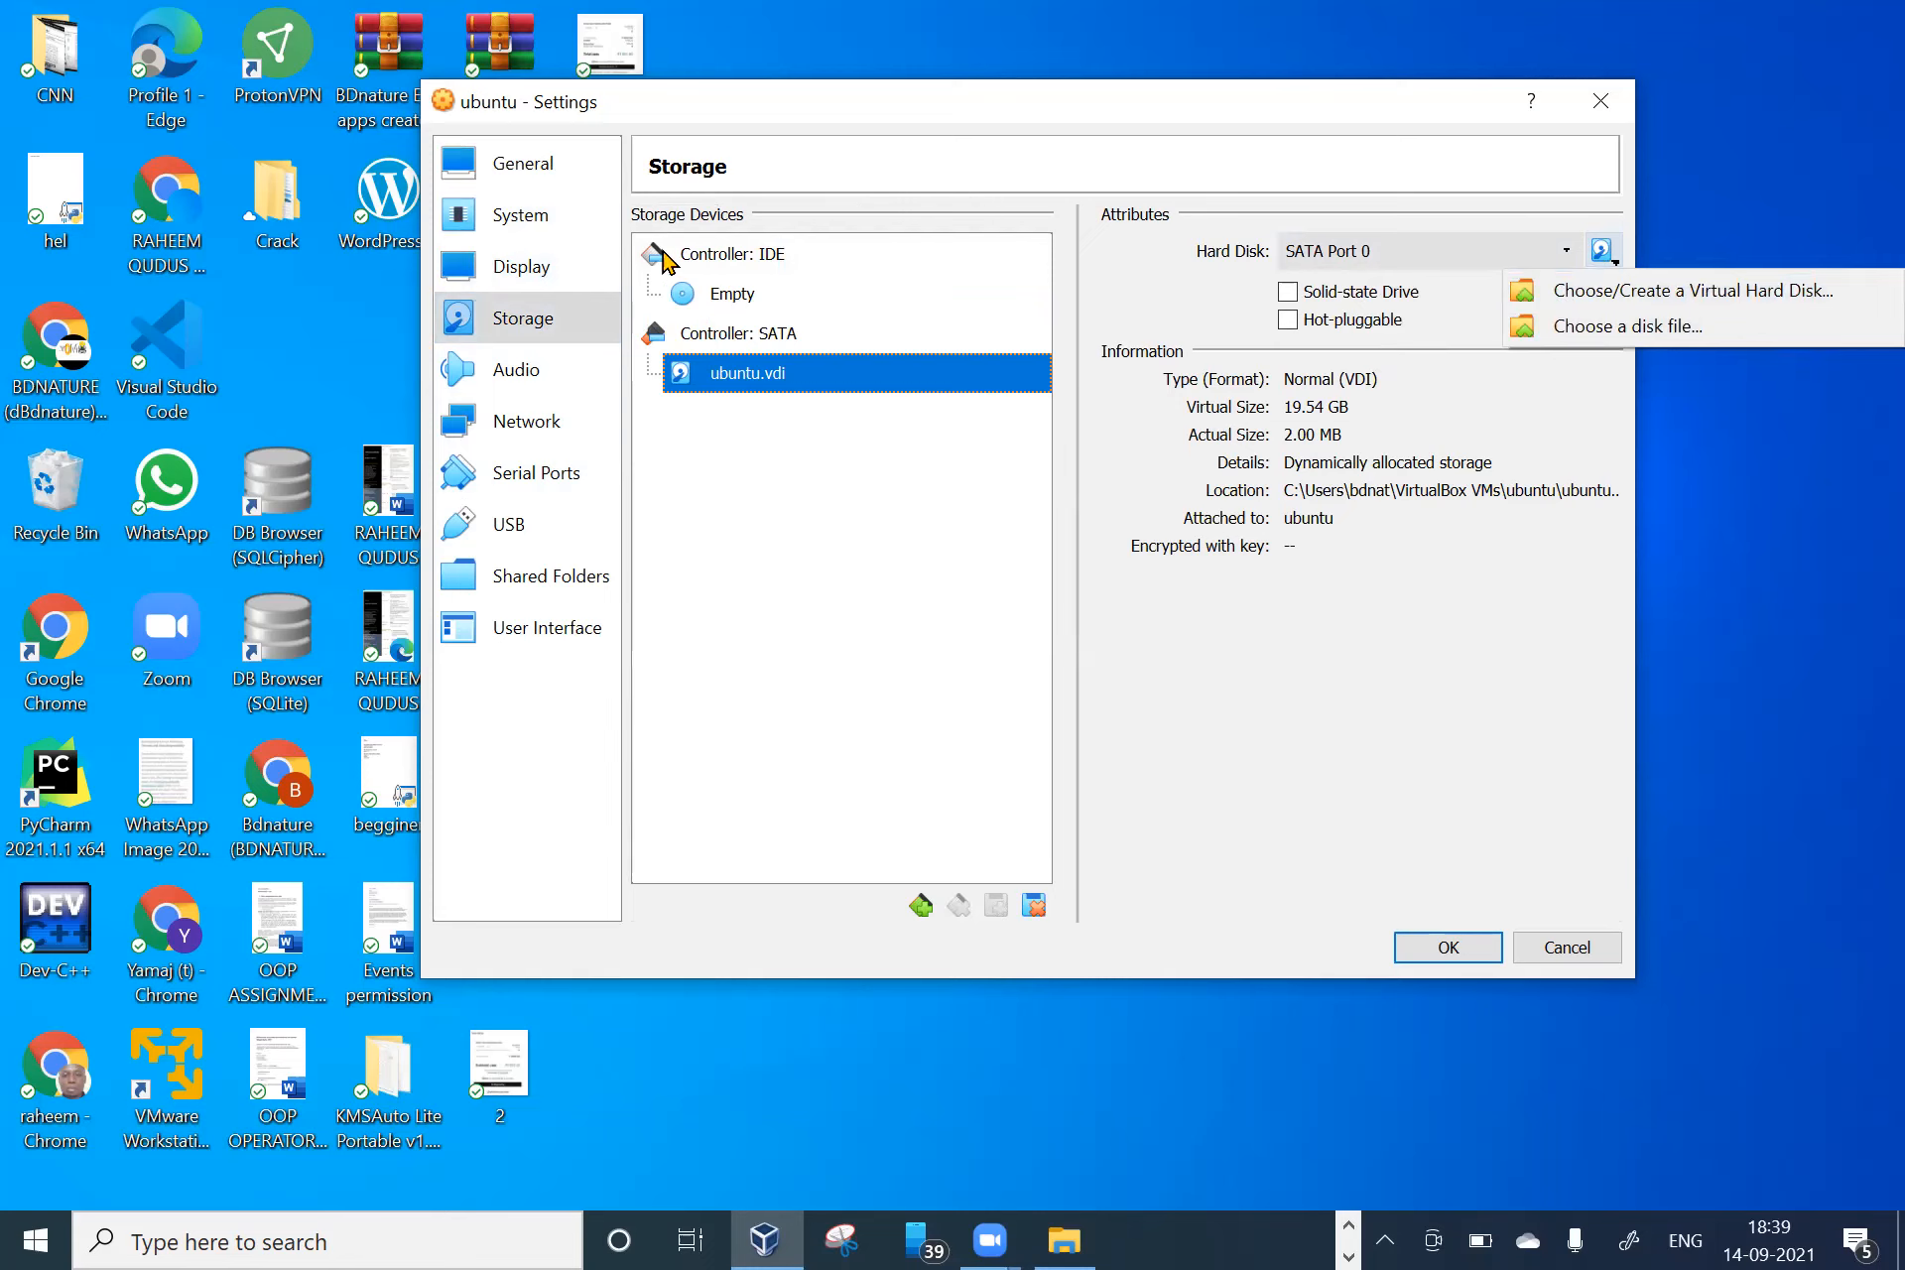
{"action": "left_click", "coordinate": [720, 292]}
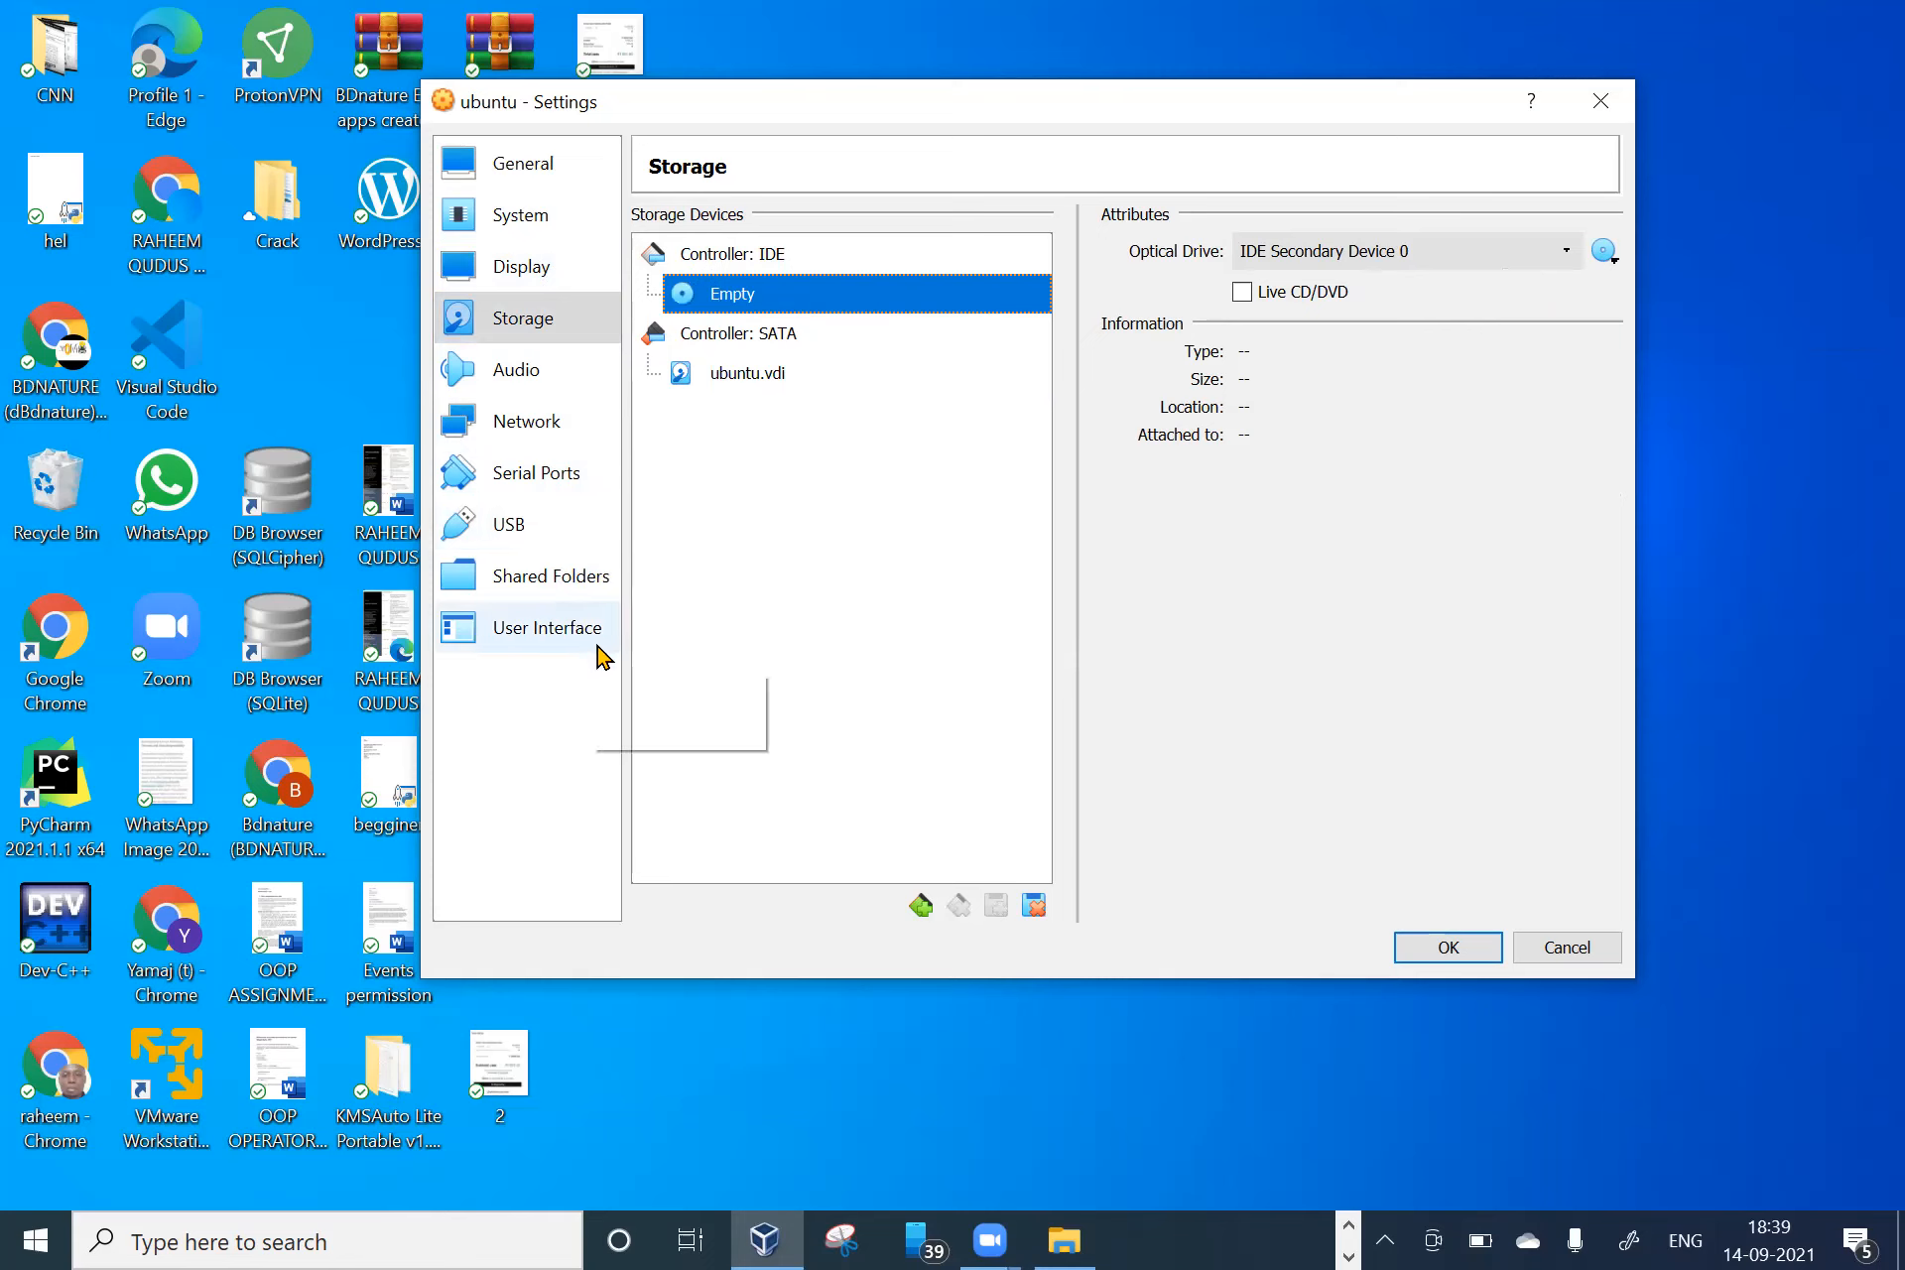
{"action": "left_click", "coordinate": [739, 256]}
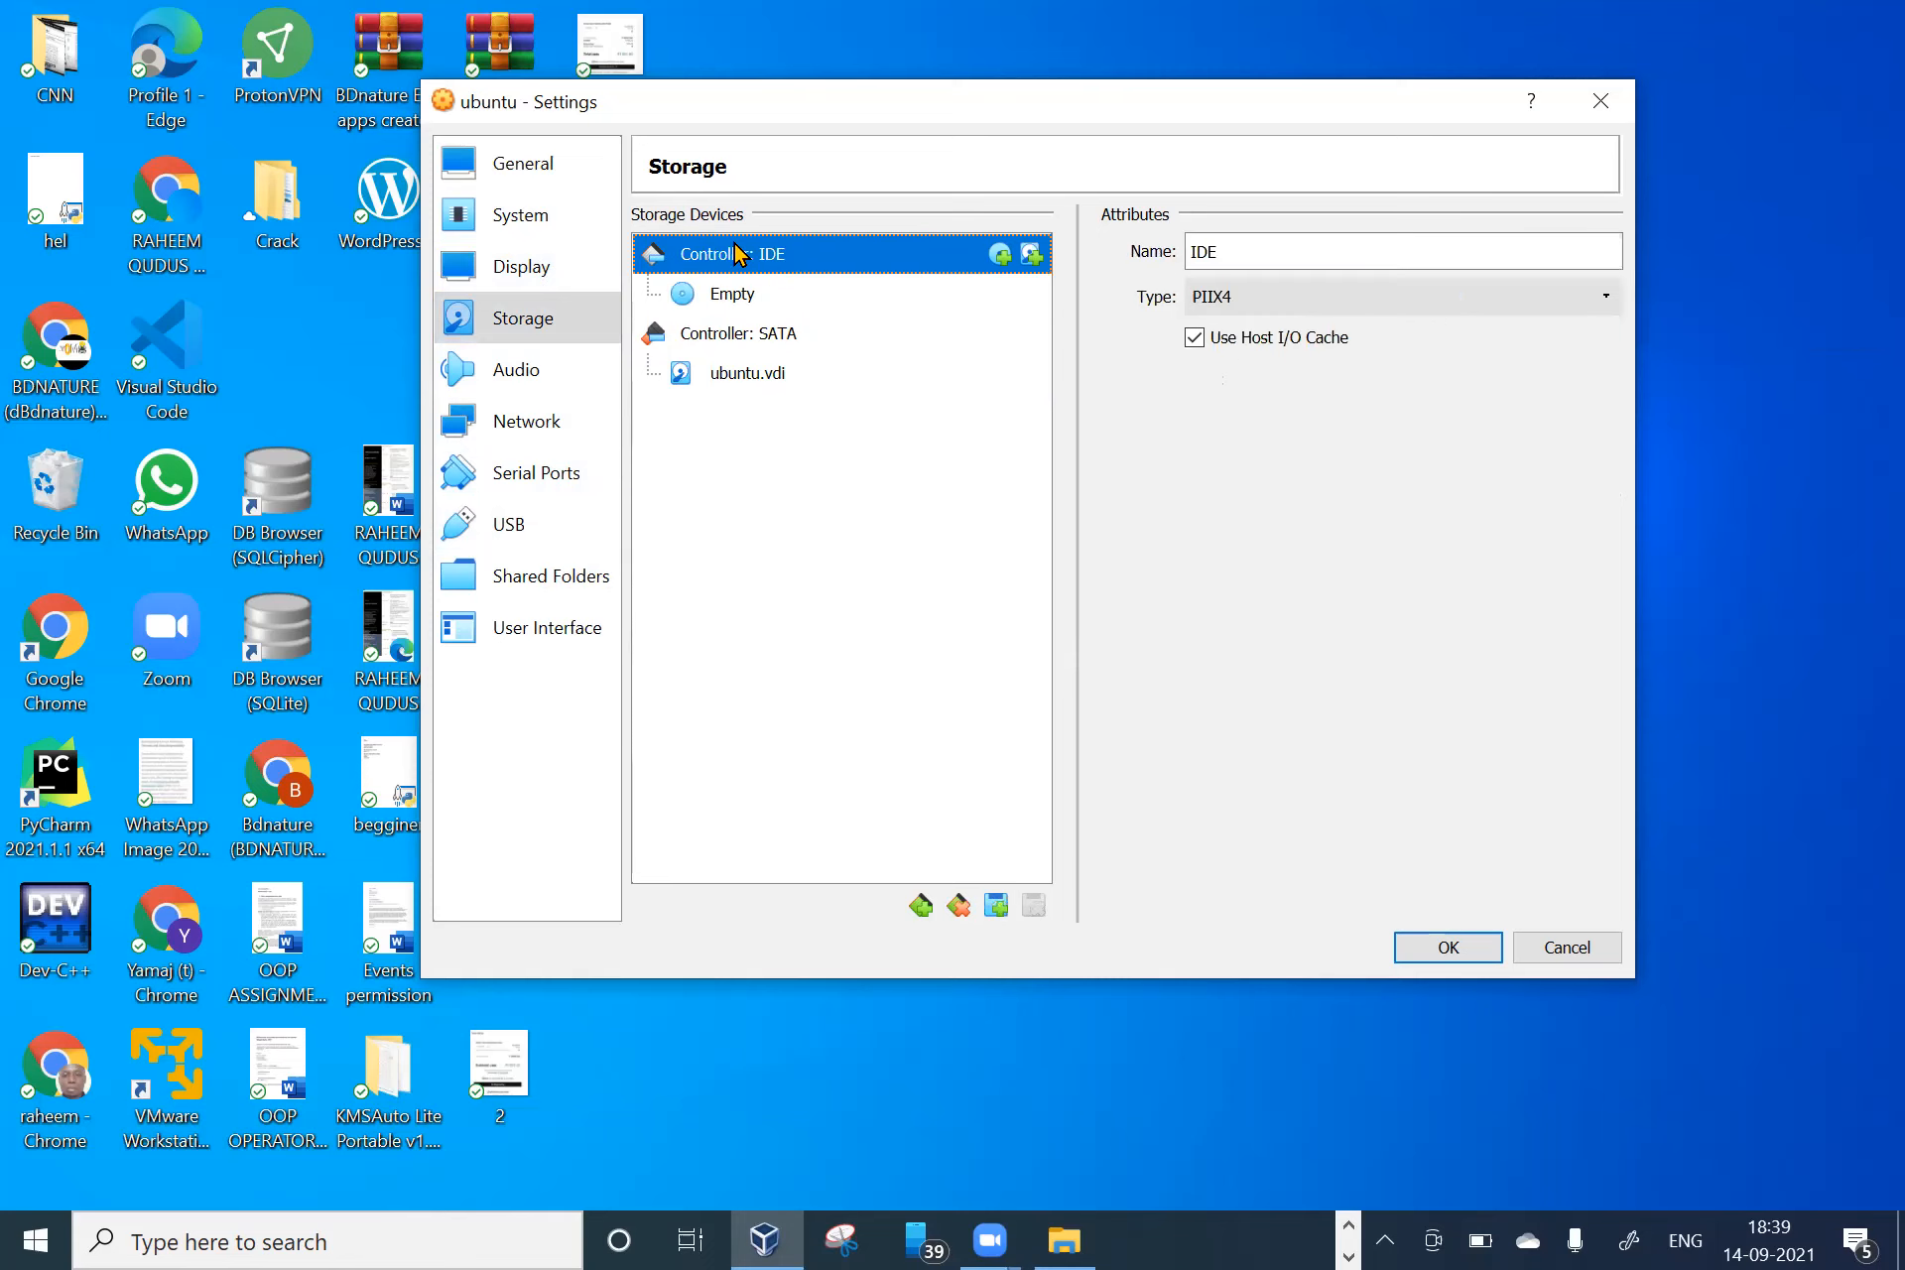
{"action": "left_click", "coordinate": [729, 297]}
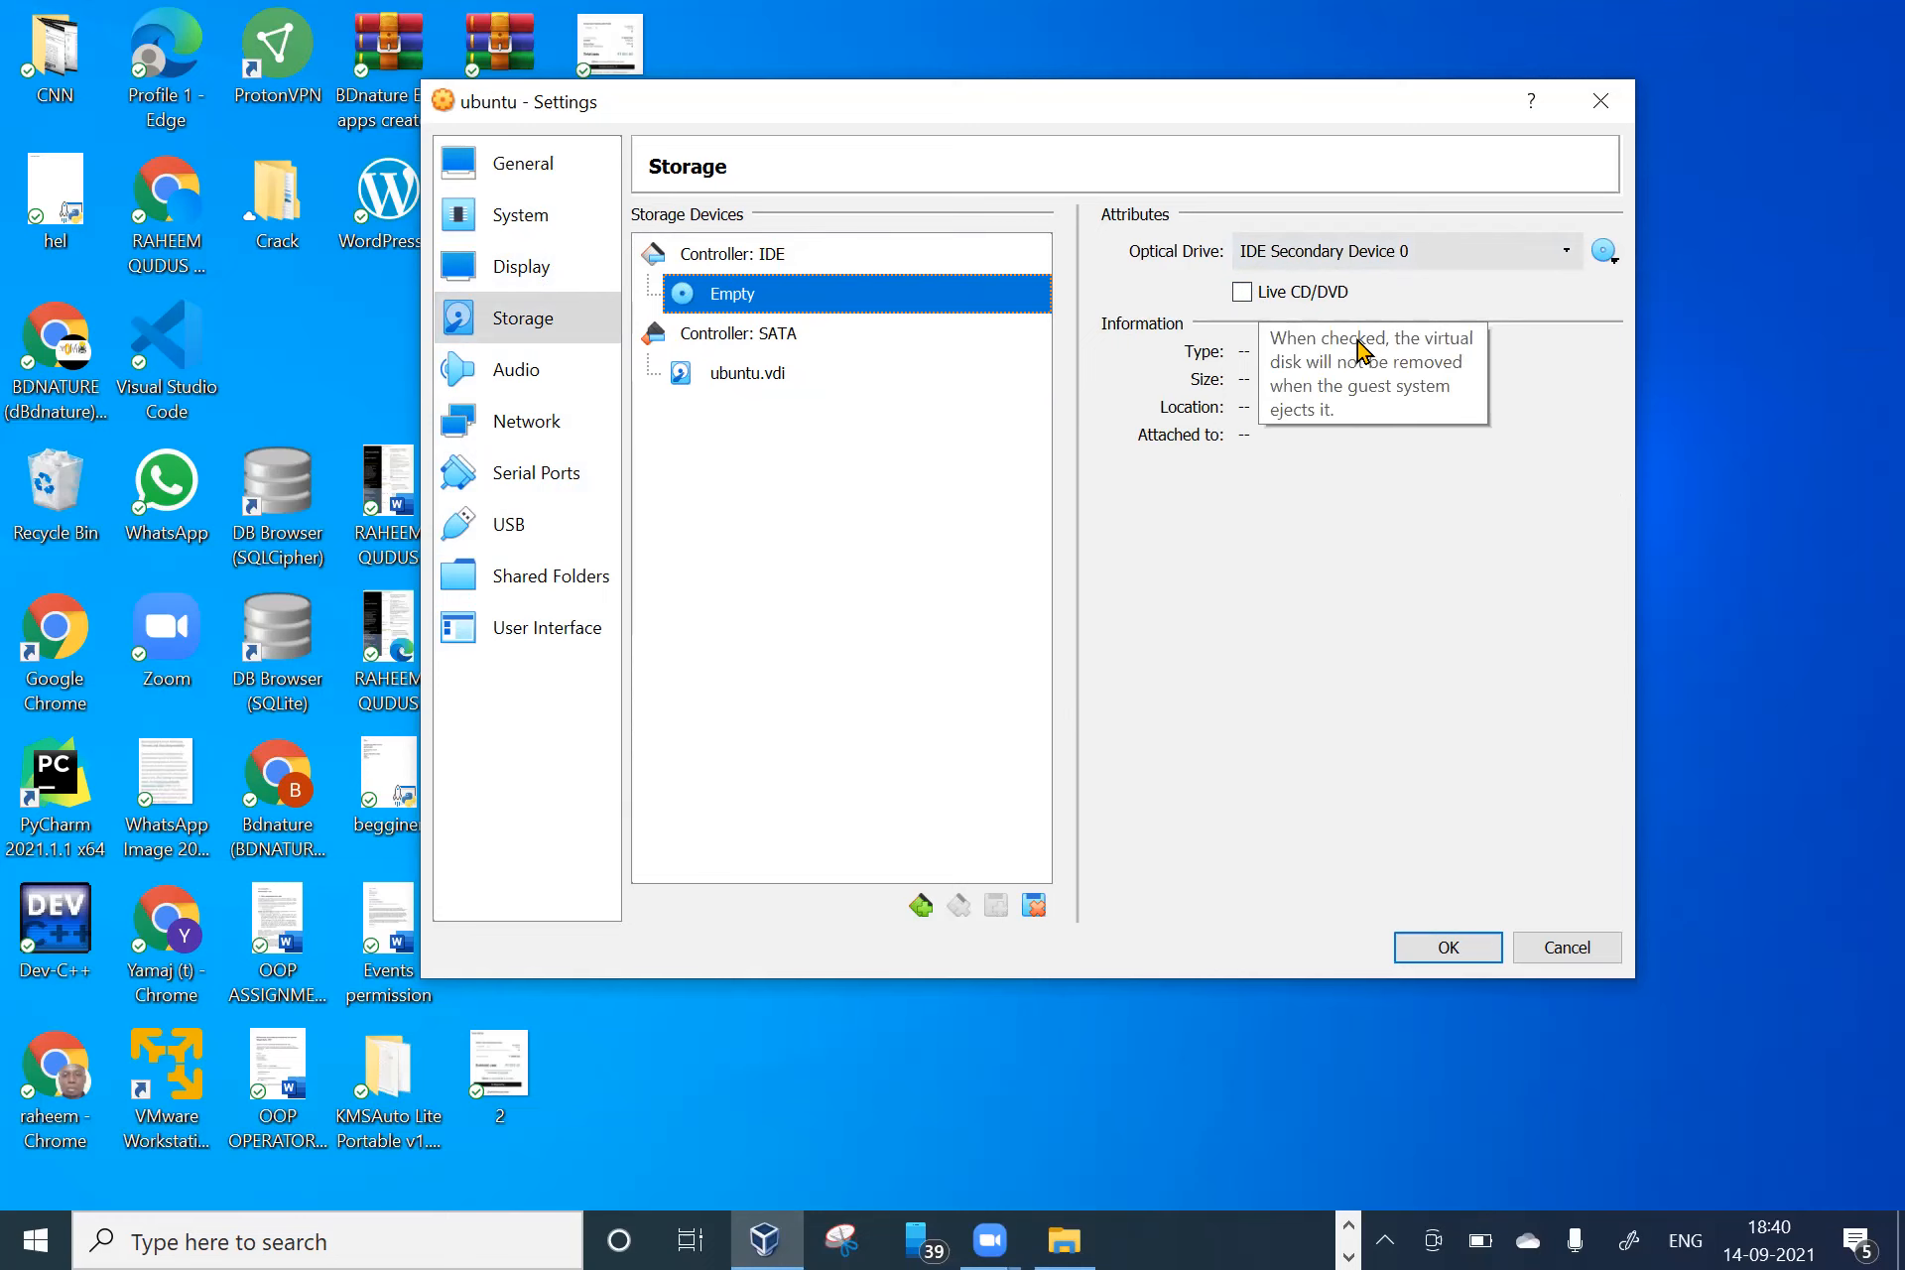
{"action": "left_click", "coordinate": [1571, 260]}
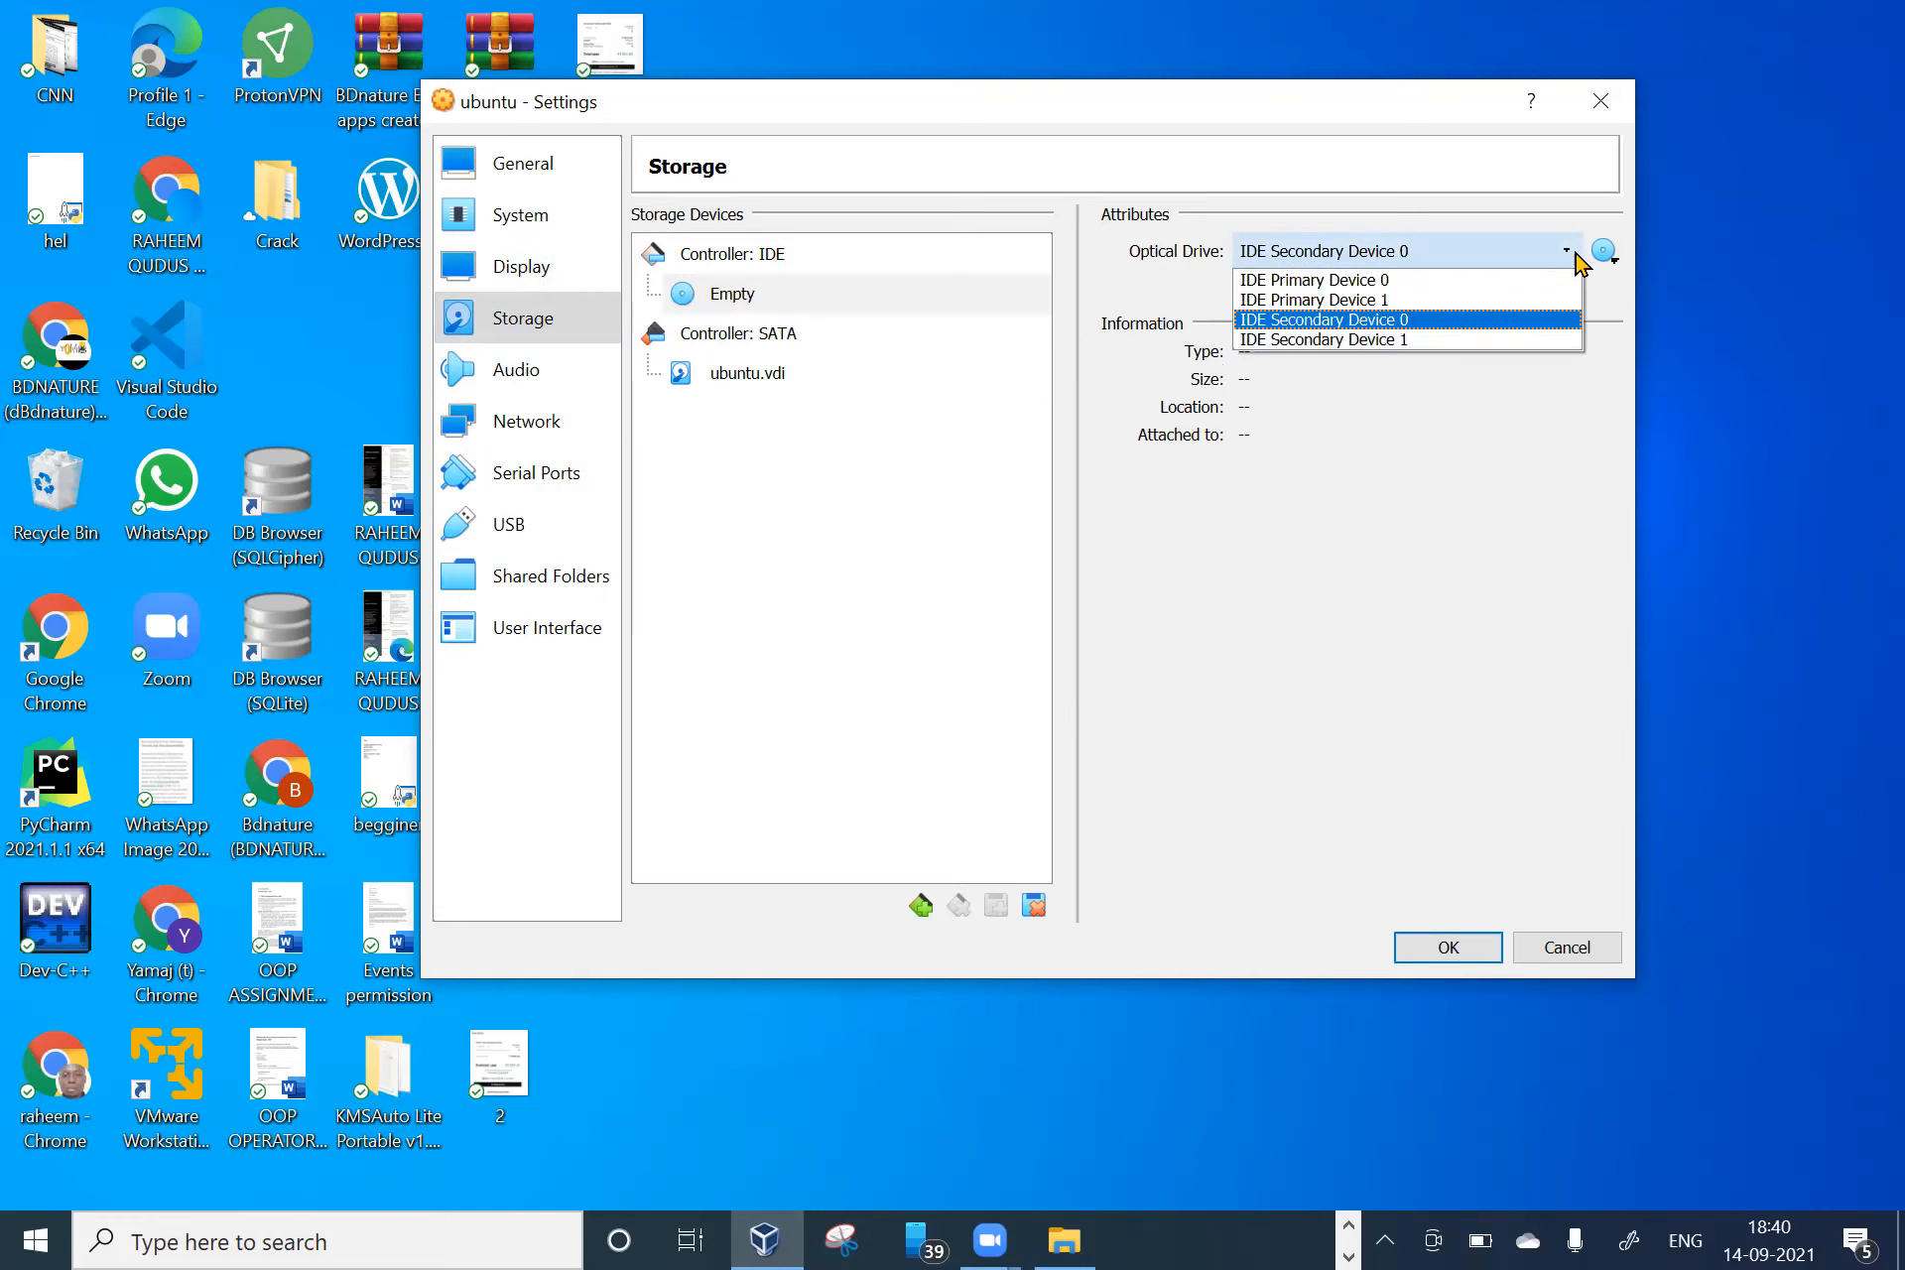
{"action": "left_click", "coordinate": [1578, 260]}
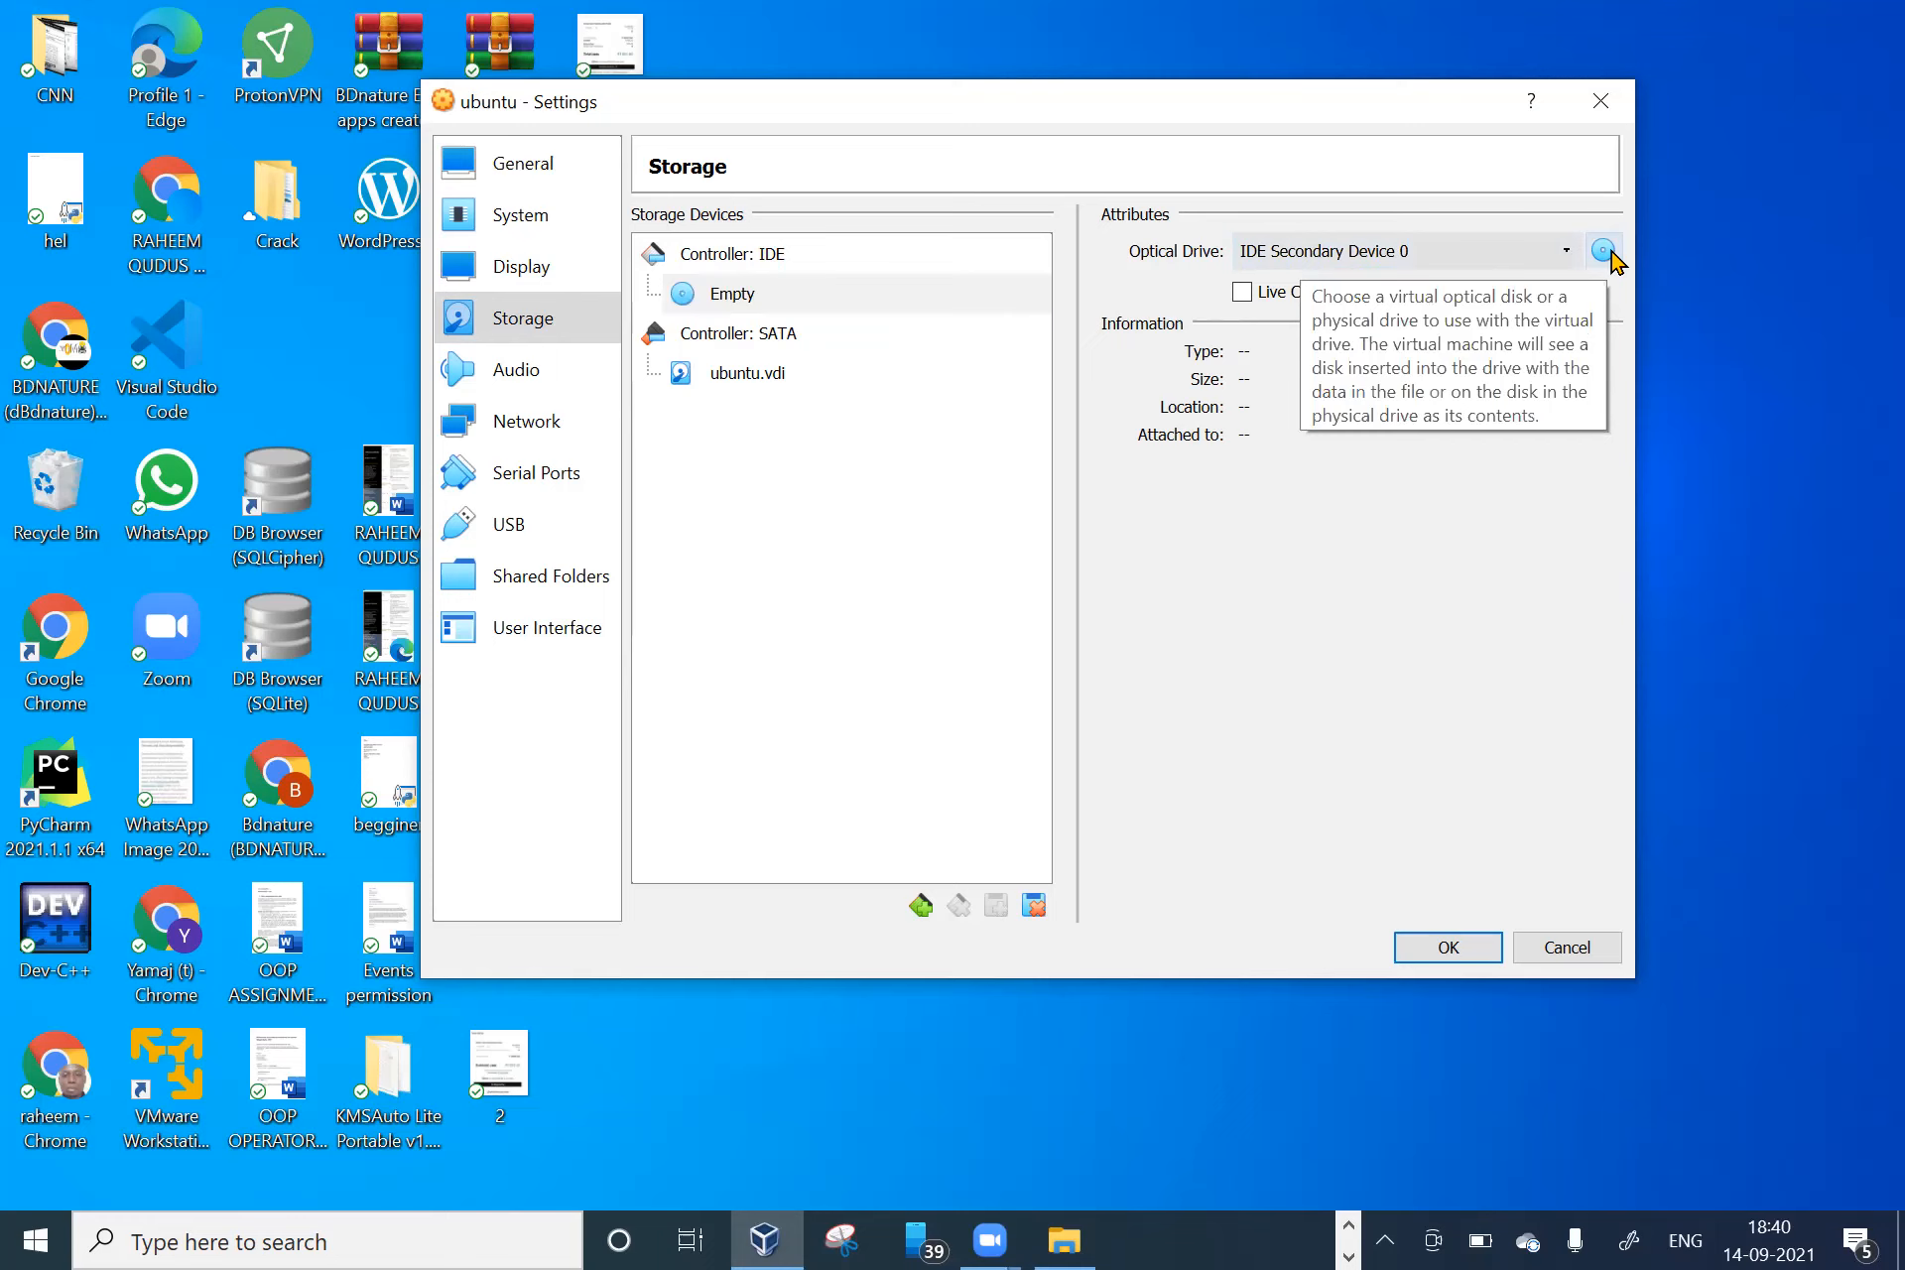
{"action": "left_click", "coordinate": [1603, 252]}
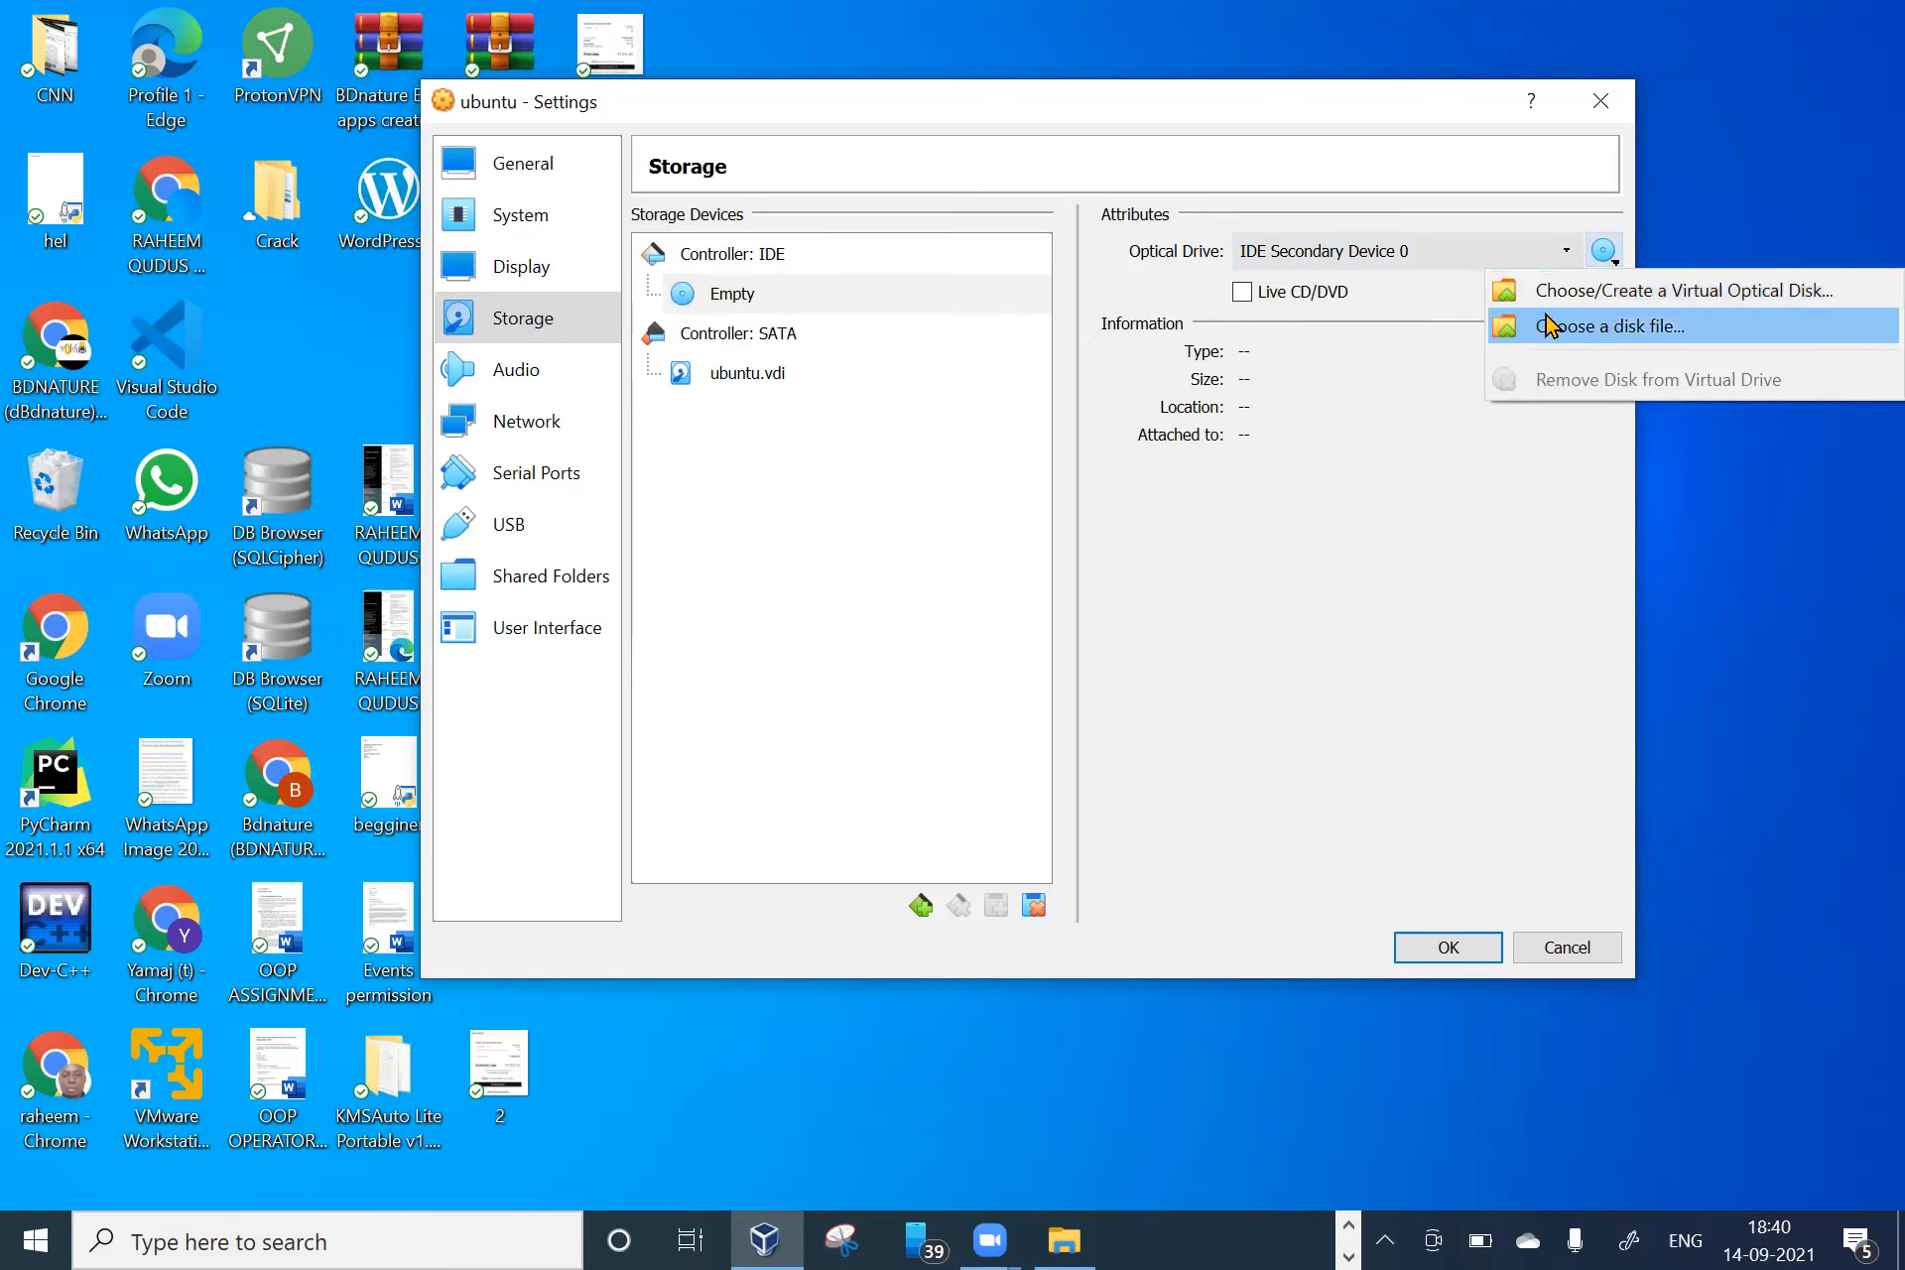
{"action": "left_click", "coordinate": [1633, 337]}
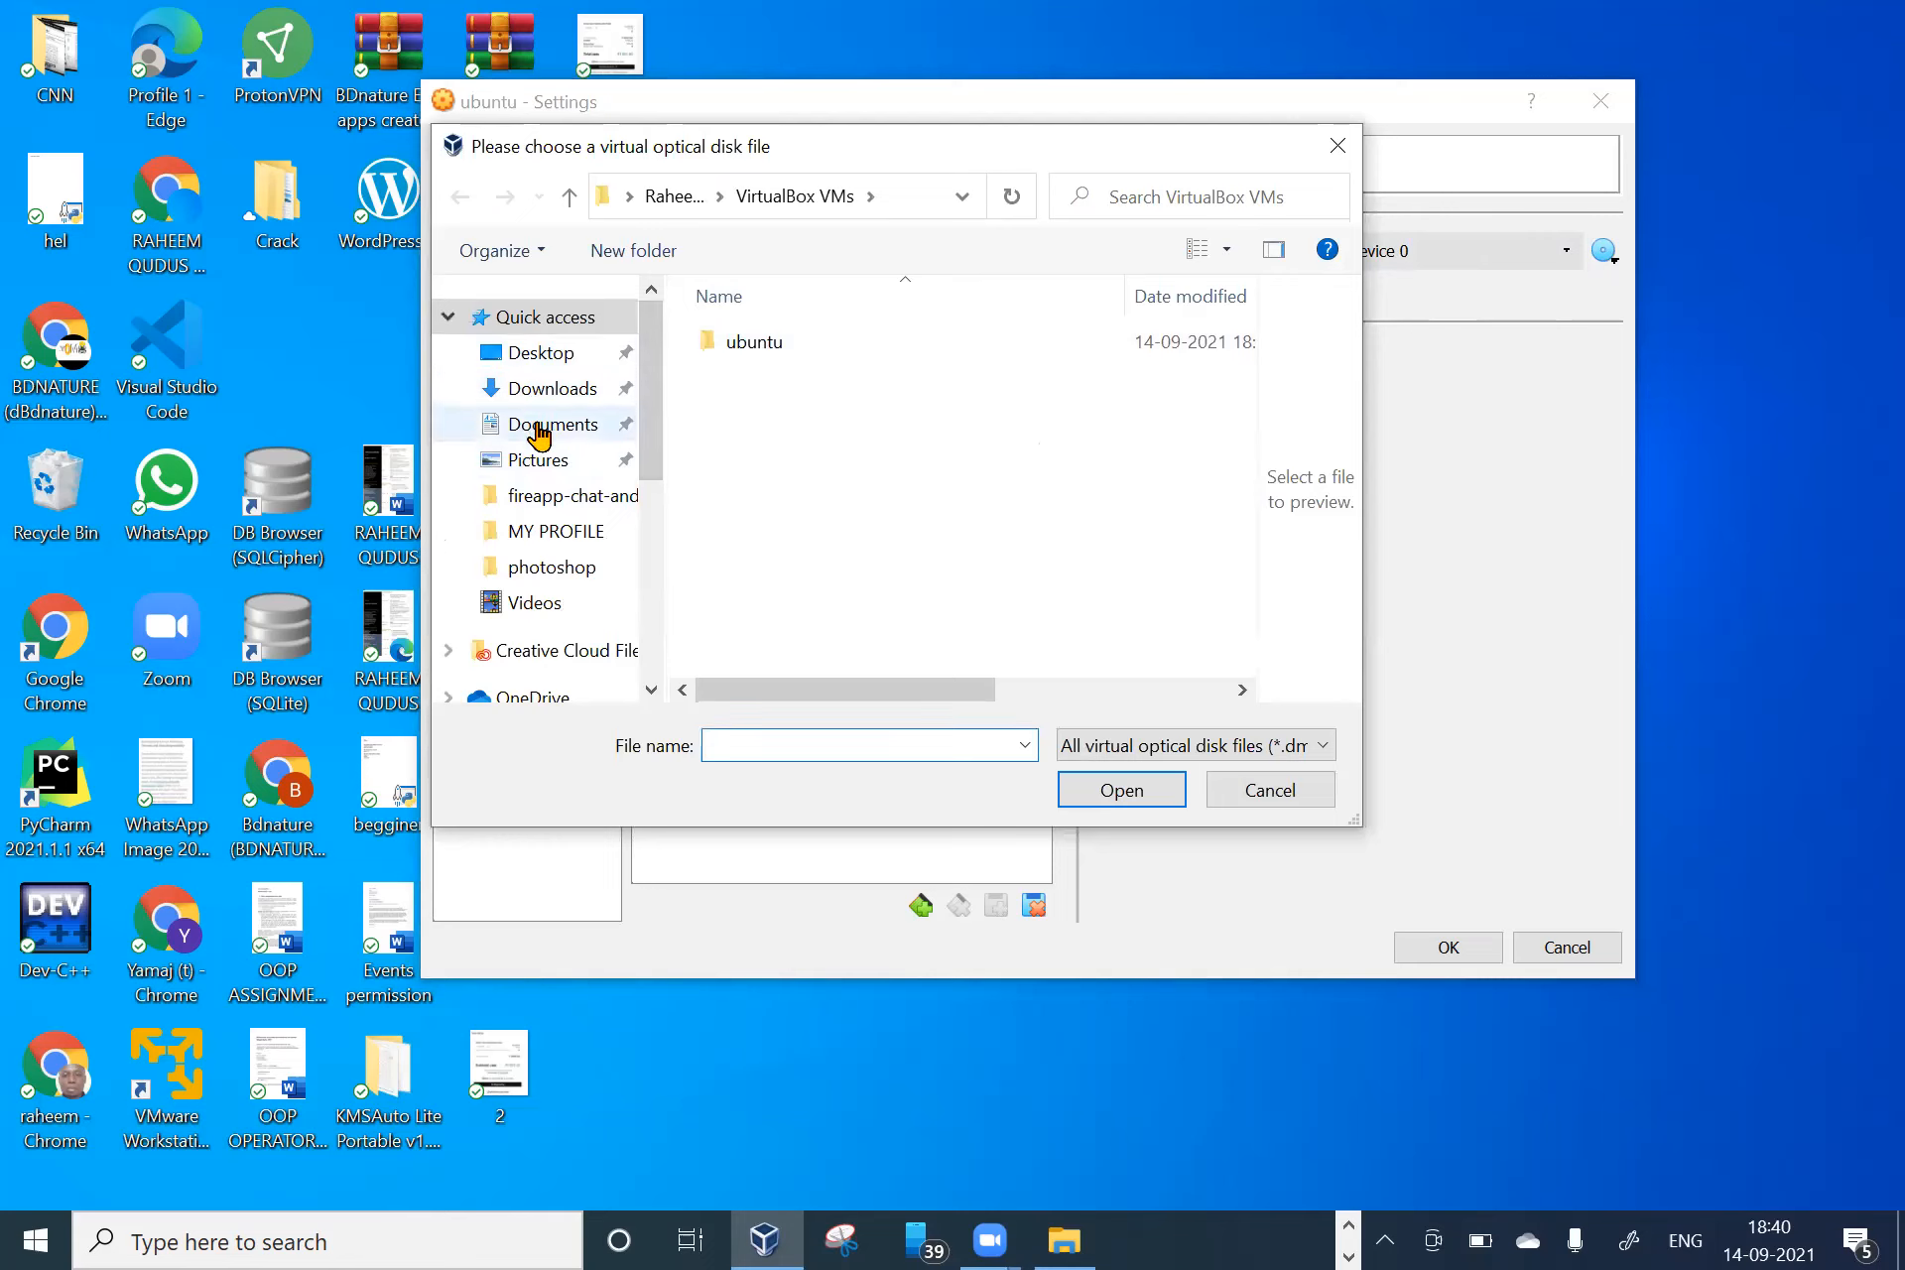
{"action": "left_click", "coordinate": [539, 392]}
{"action": "left_click", "coordinate": [773, 422]}
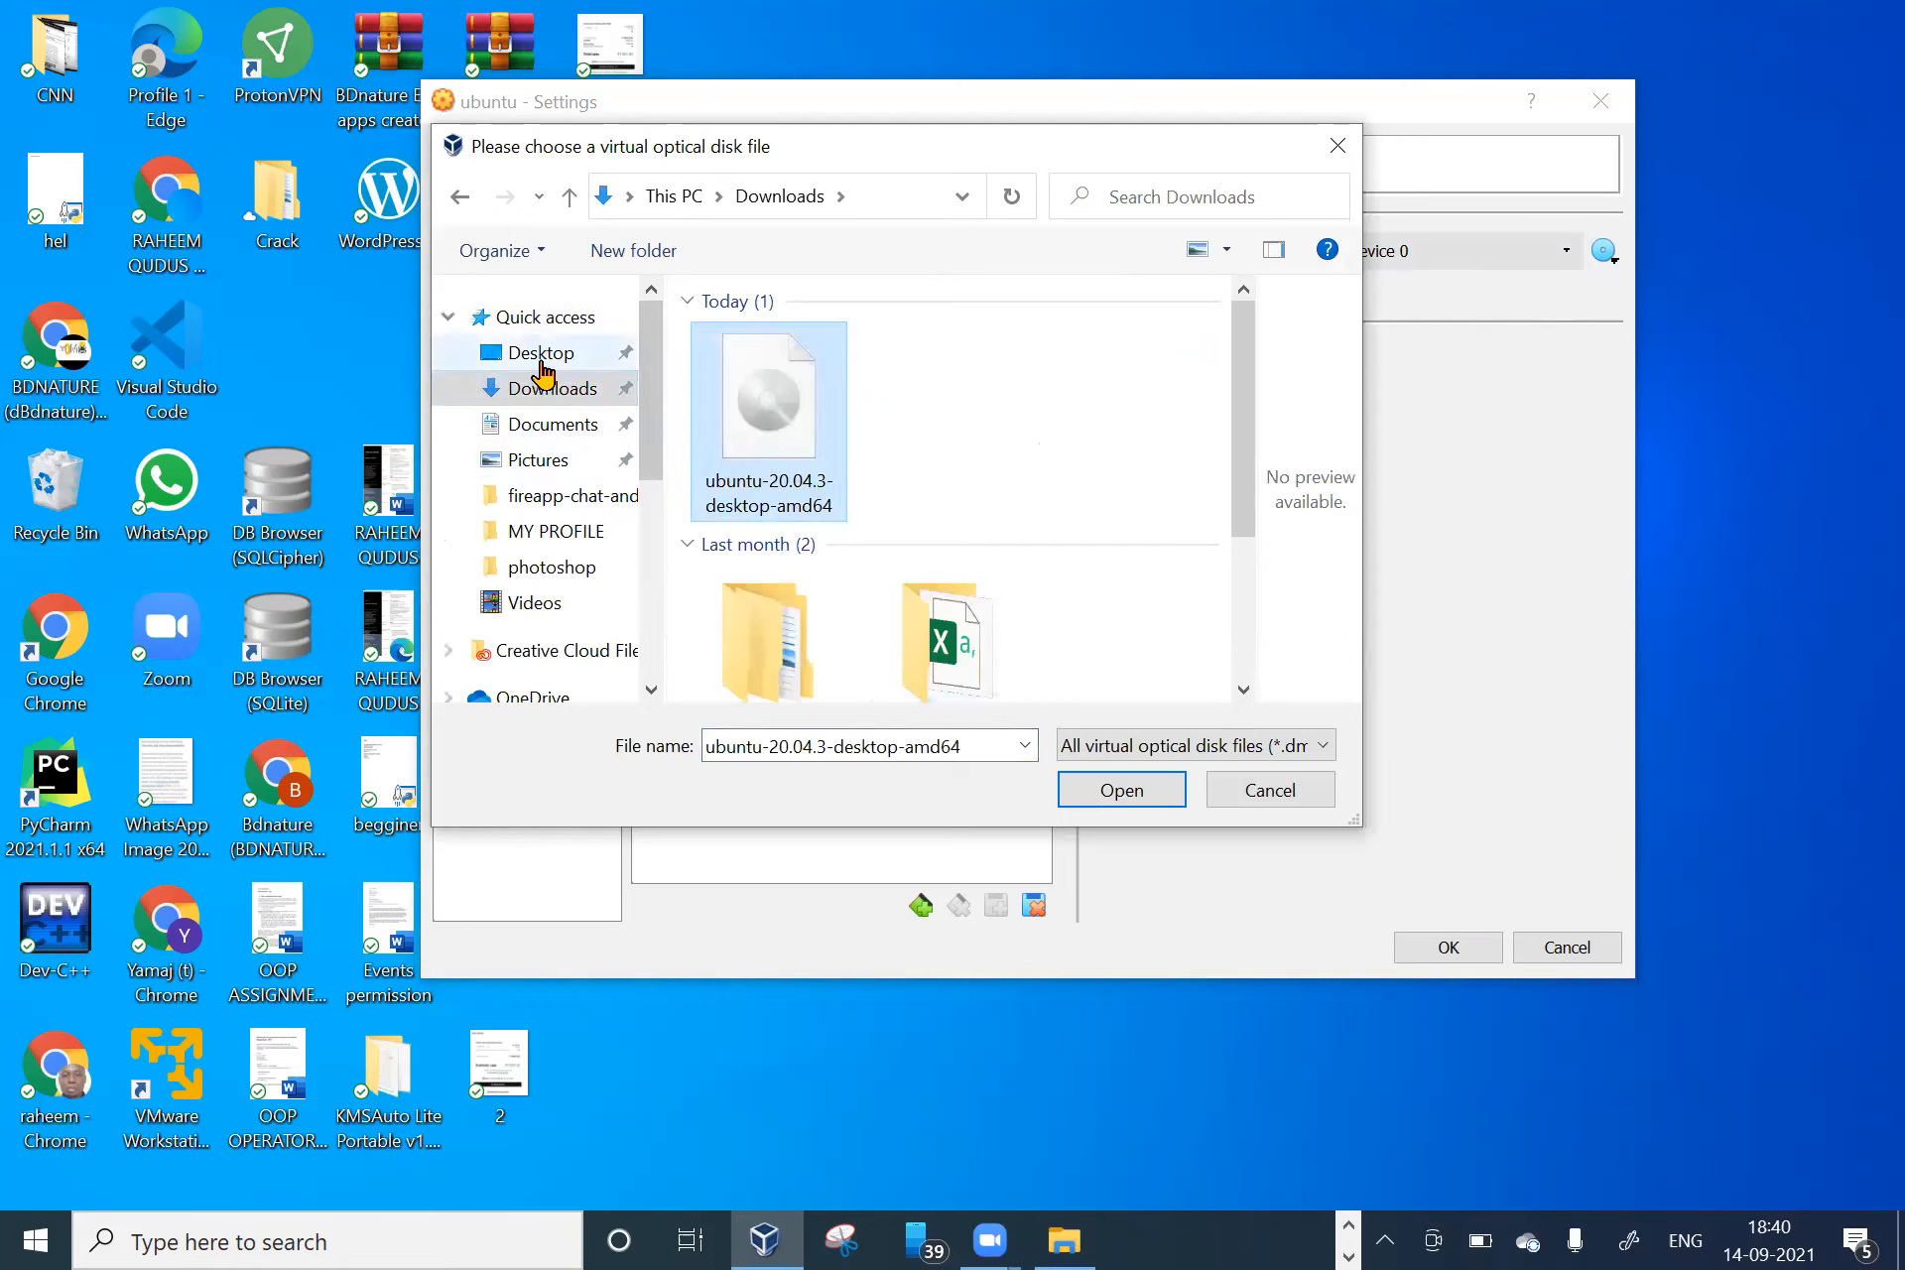
{"action": "left_click", "coordinate": [1337, 146]}
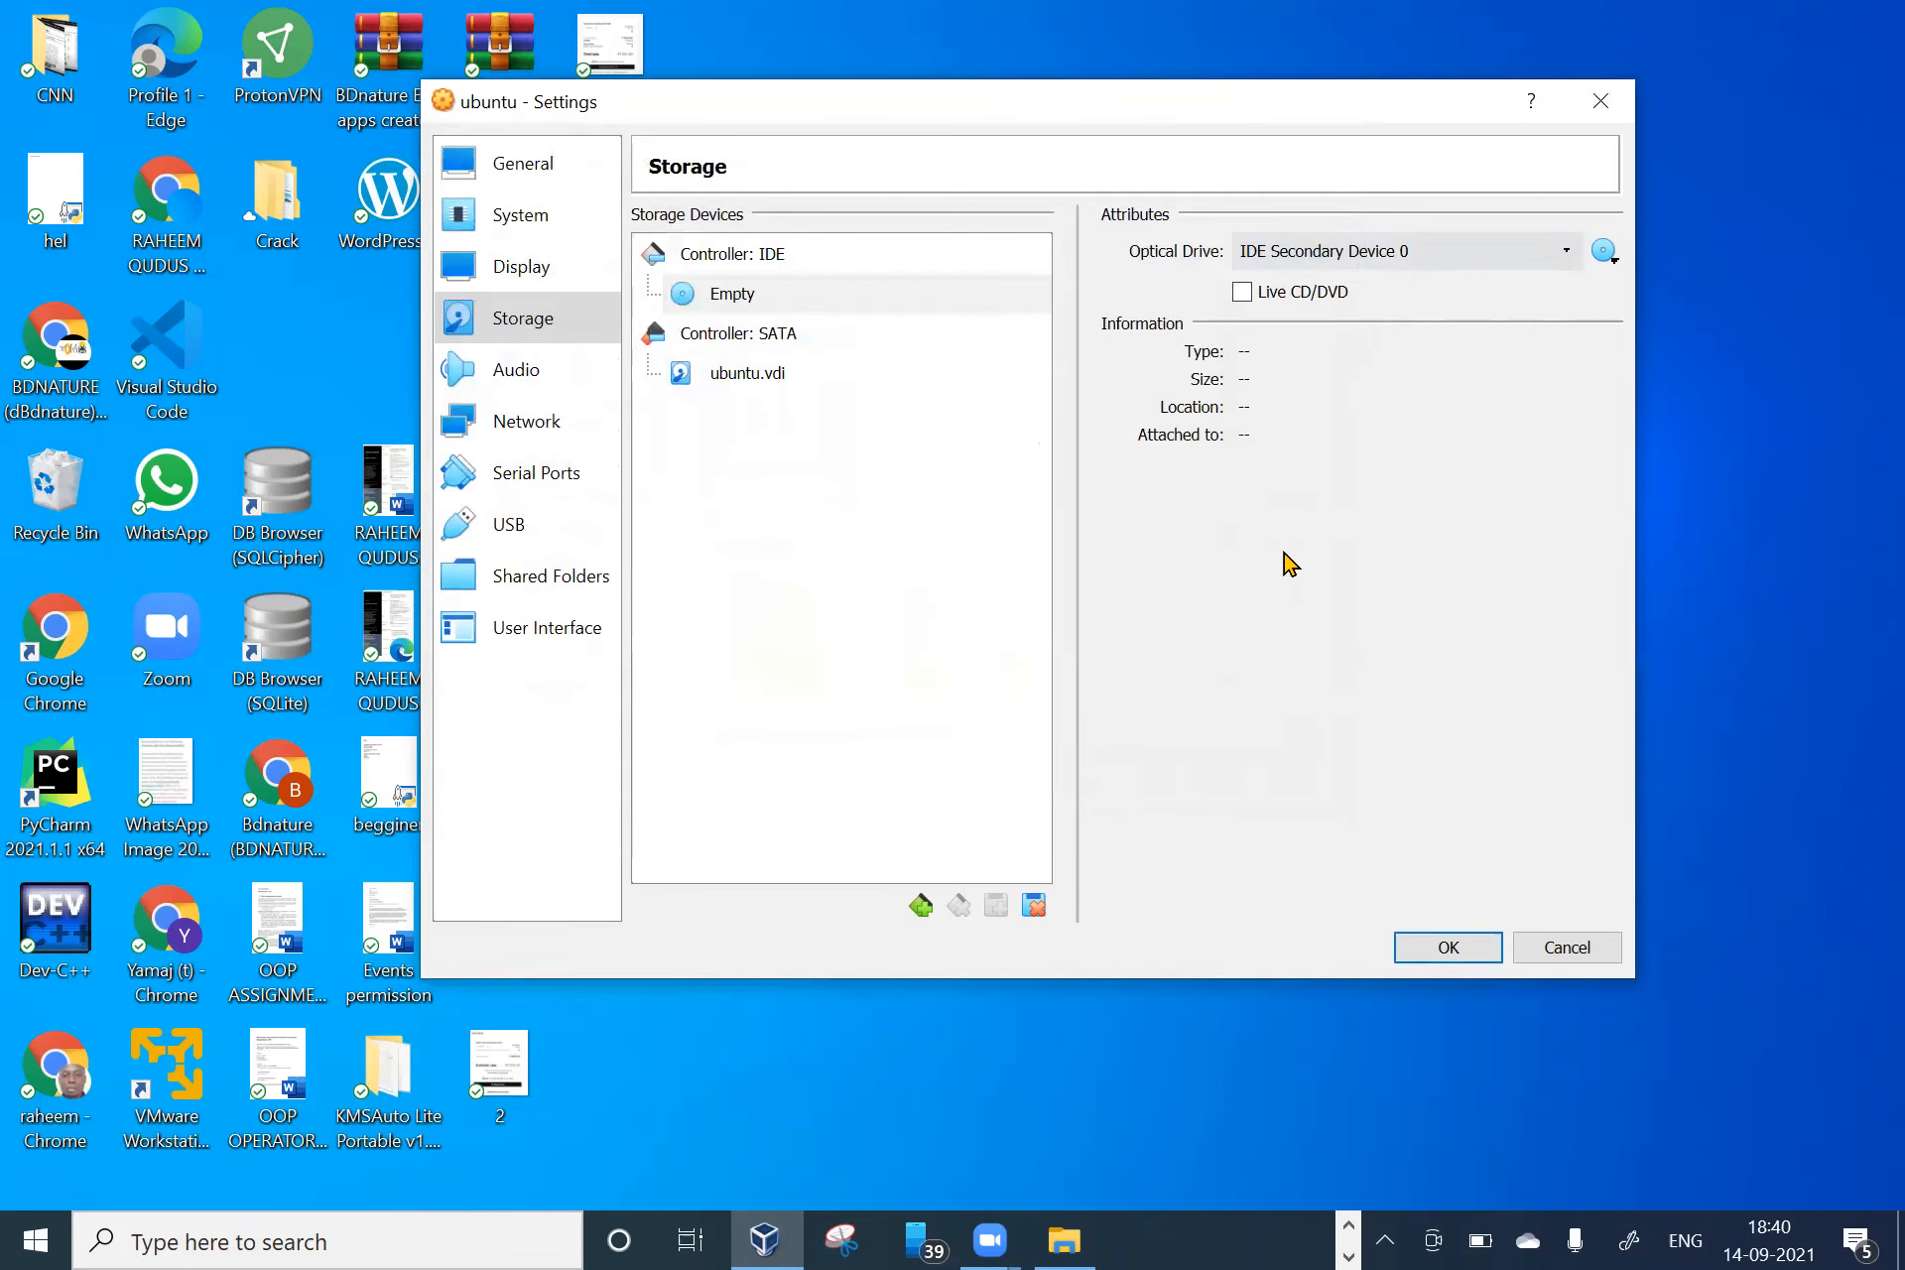
{"action": "left_click", "coordinate": [1406, 78]}
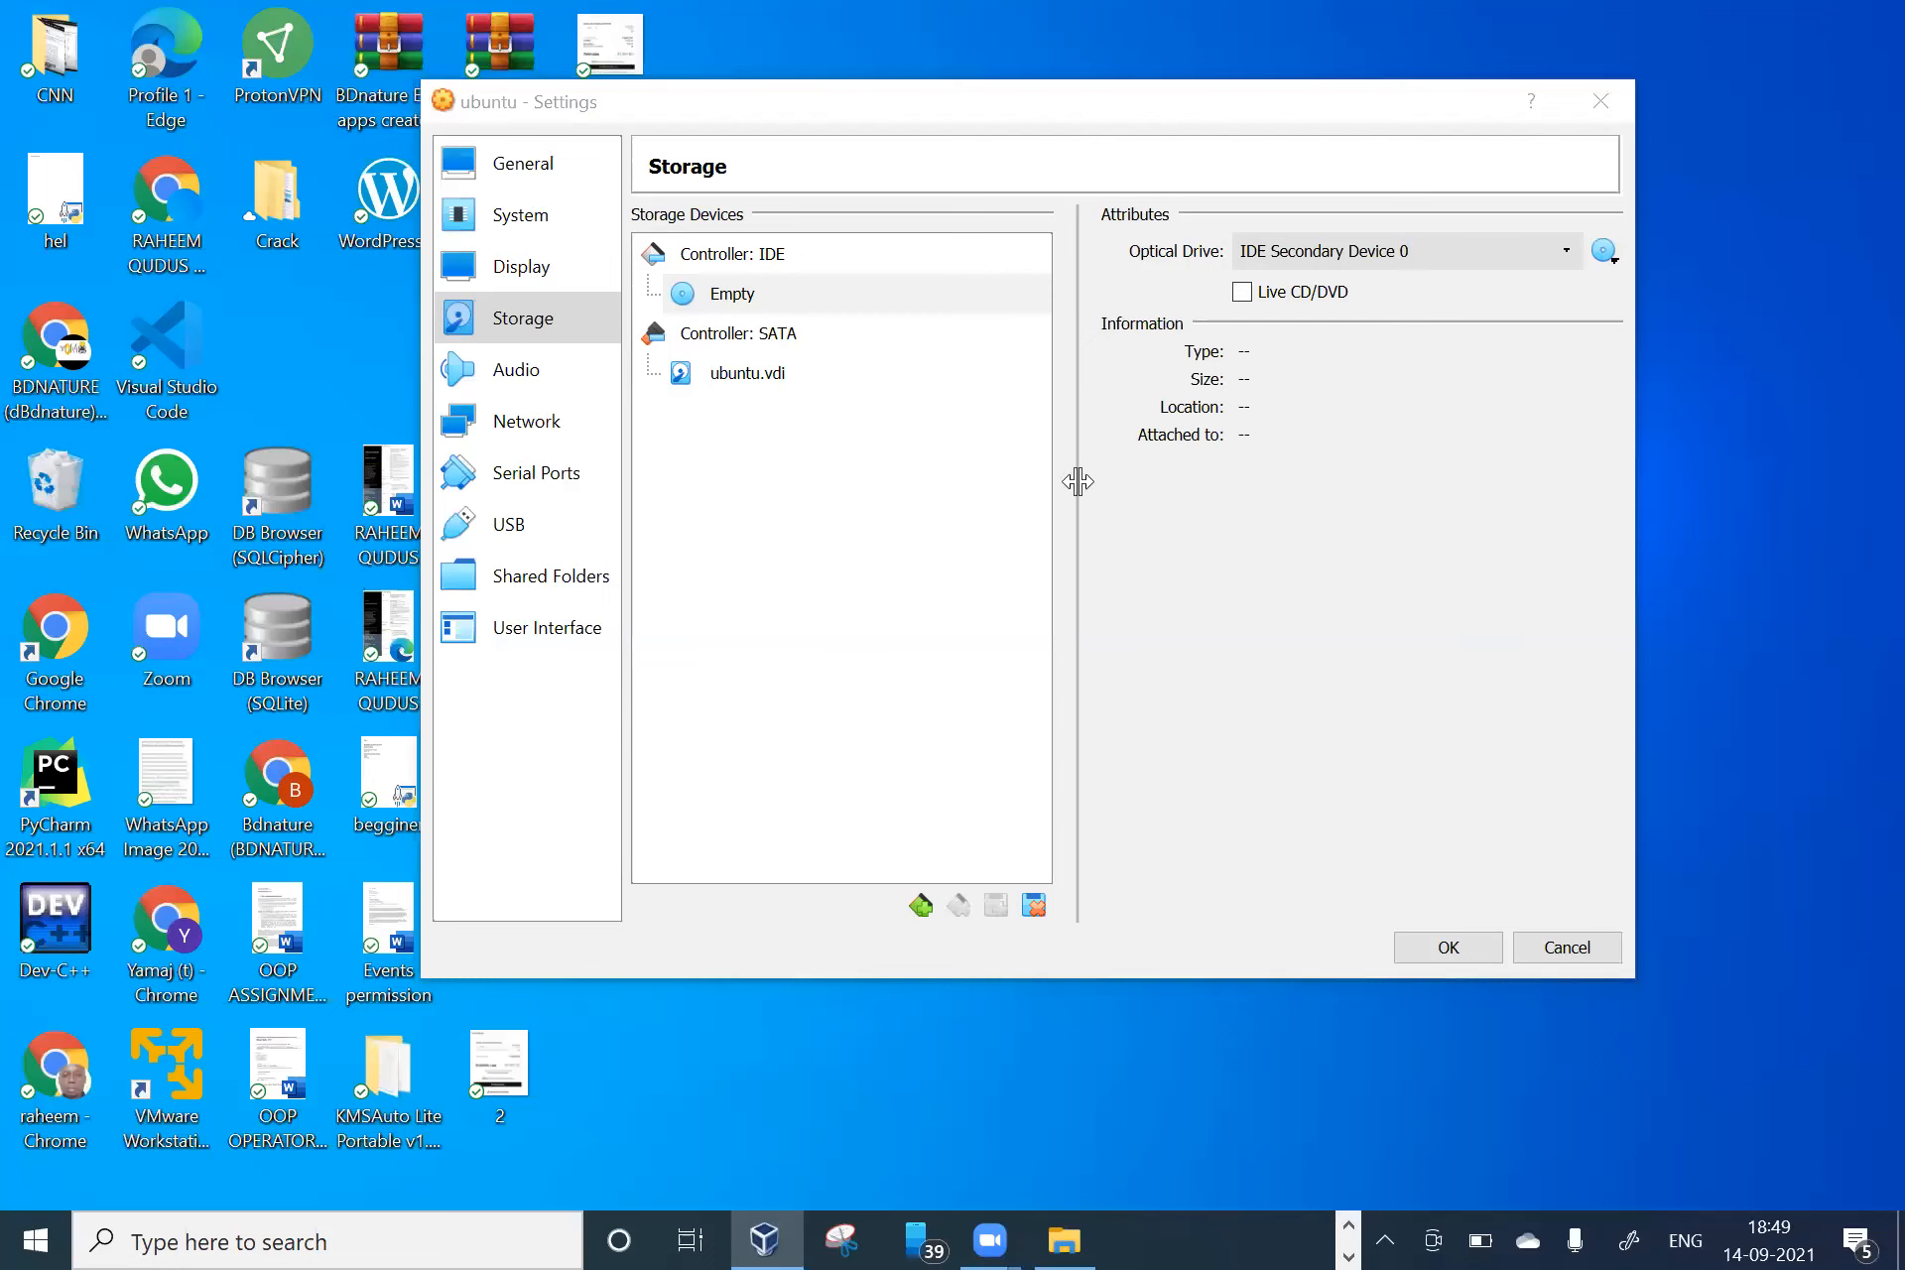
- Select the empty optical drive under the IDE controller and start choosing a disk file for it
{"action": "left_click", "coordinate": [536, 320]}
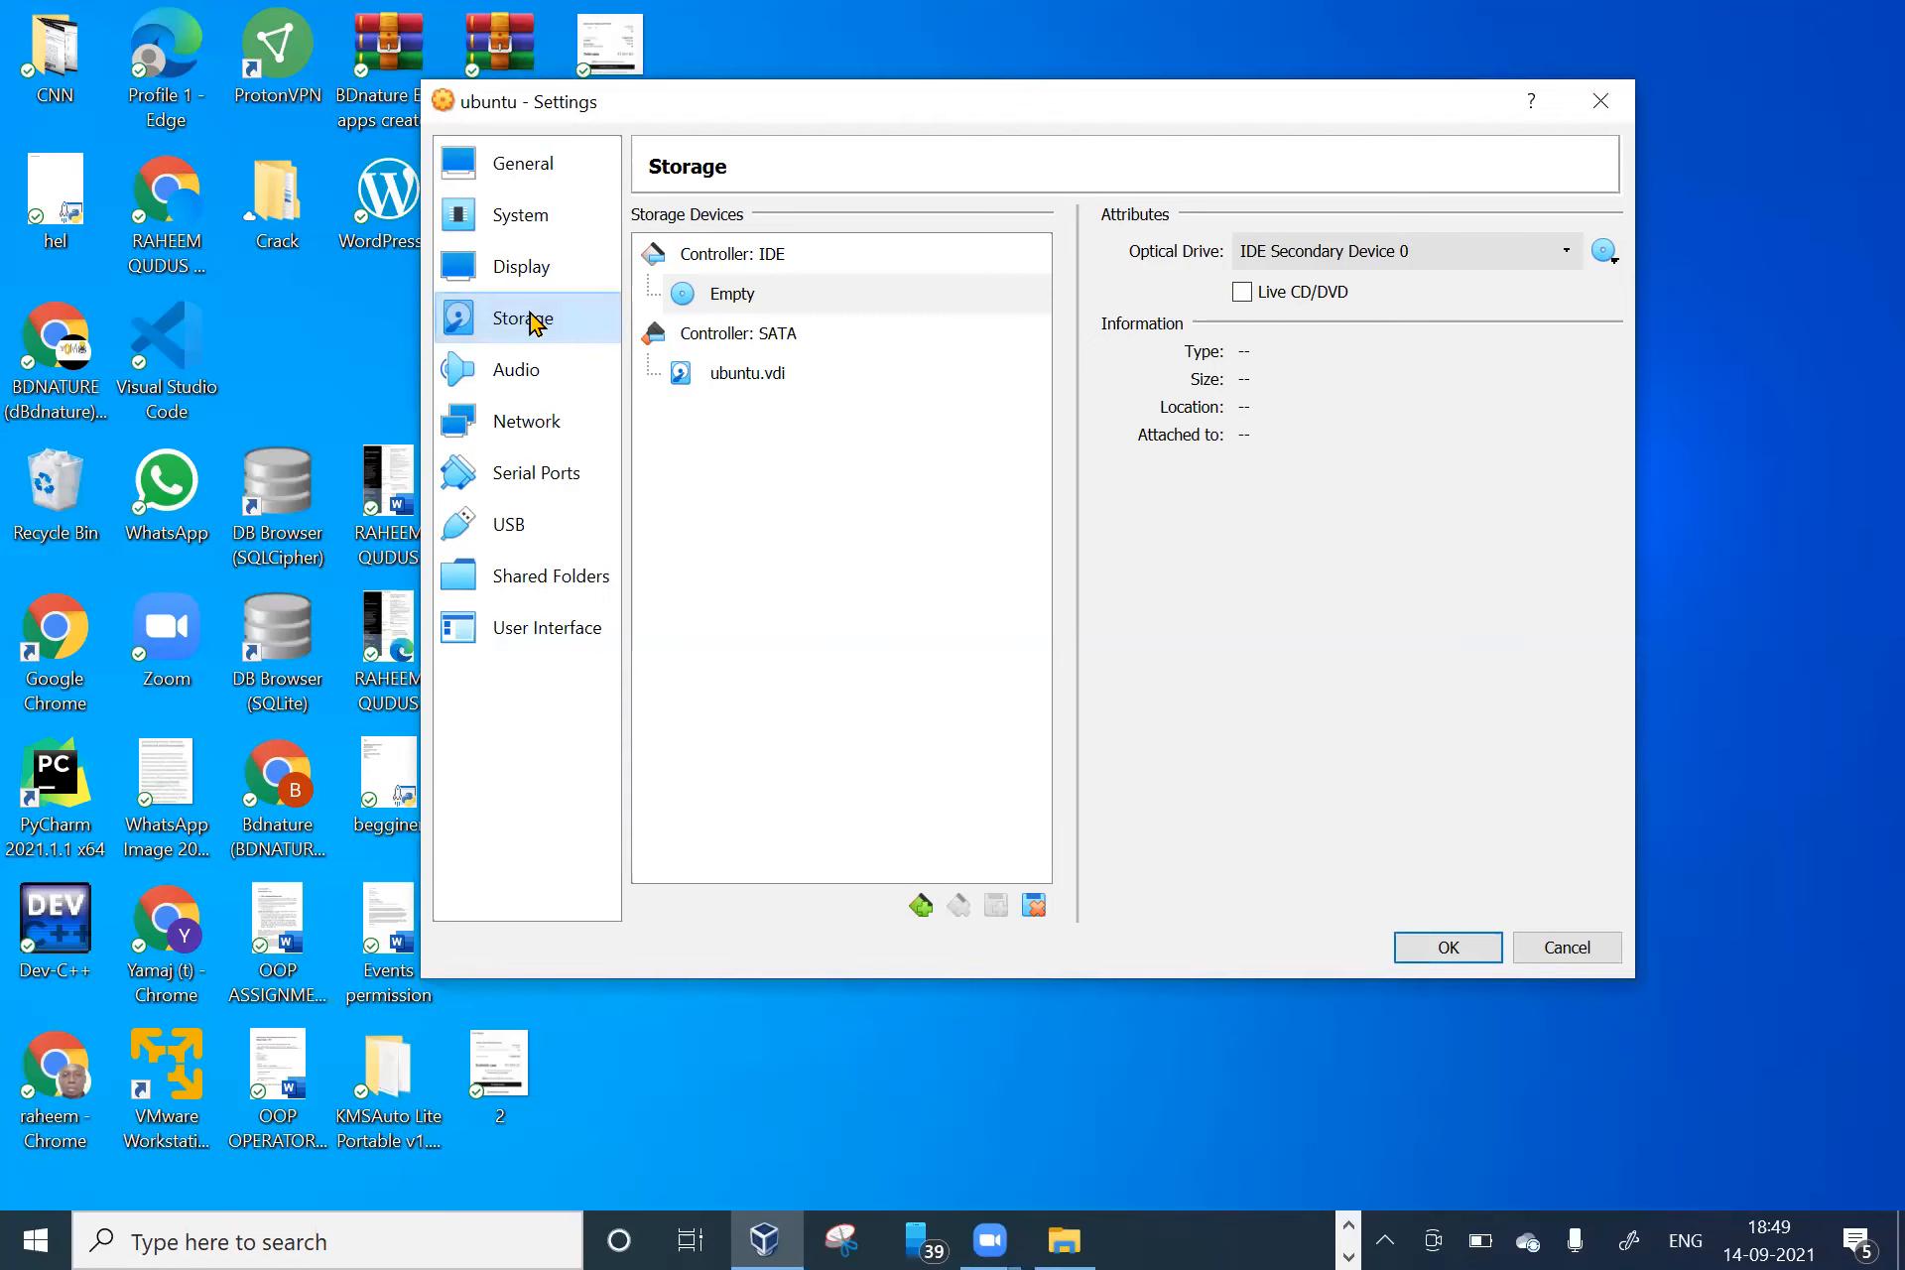
{"action": "left_click", "coordinate": [739, 295]}
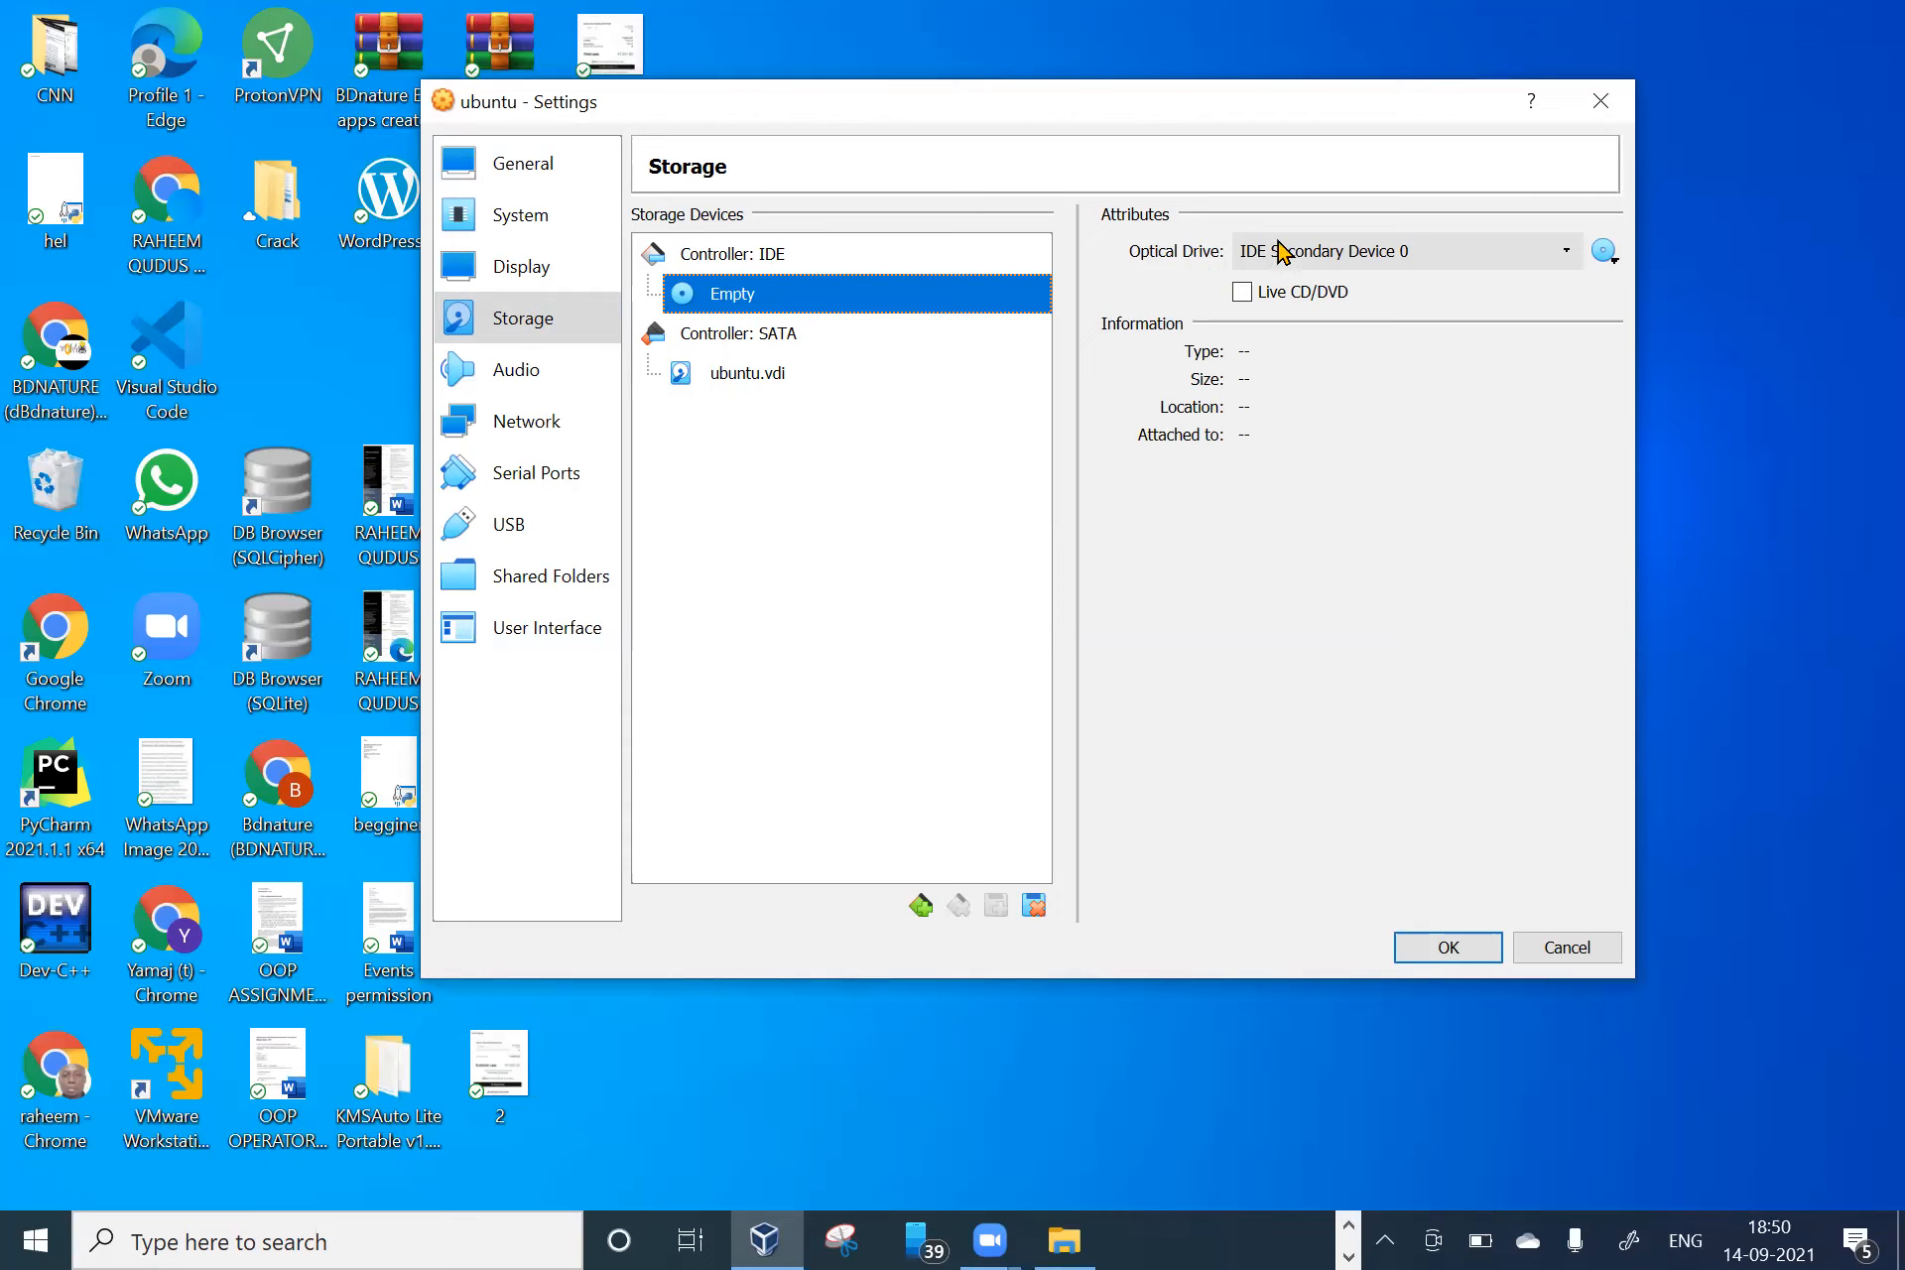
{"action": "left_click", "coordinate": [1603, 252]}
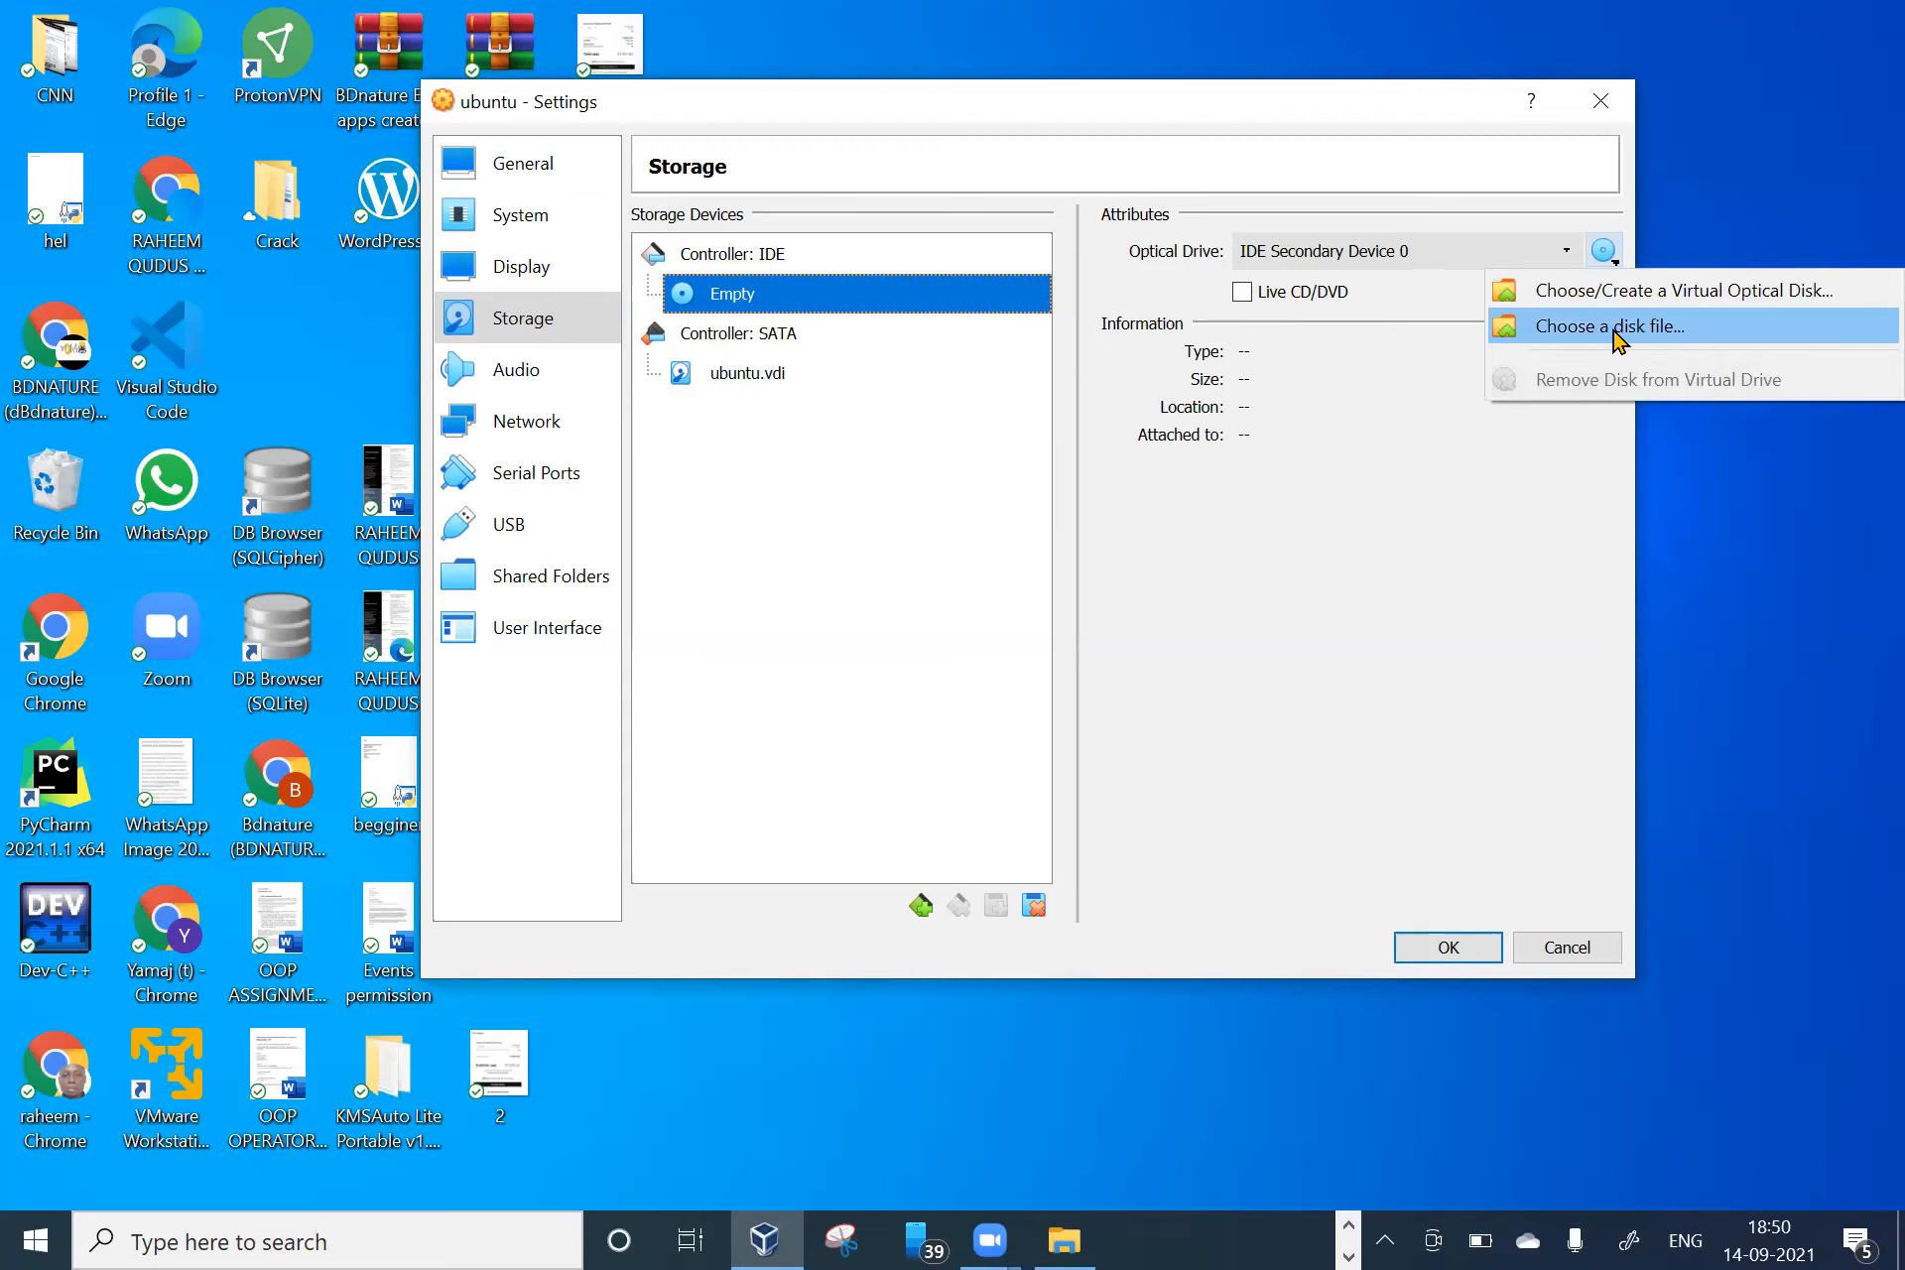
{"action": "left_click", "coordinate": [1614, 334]}
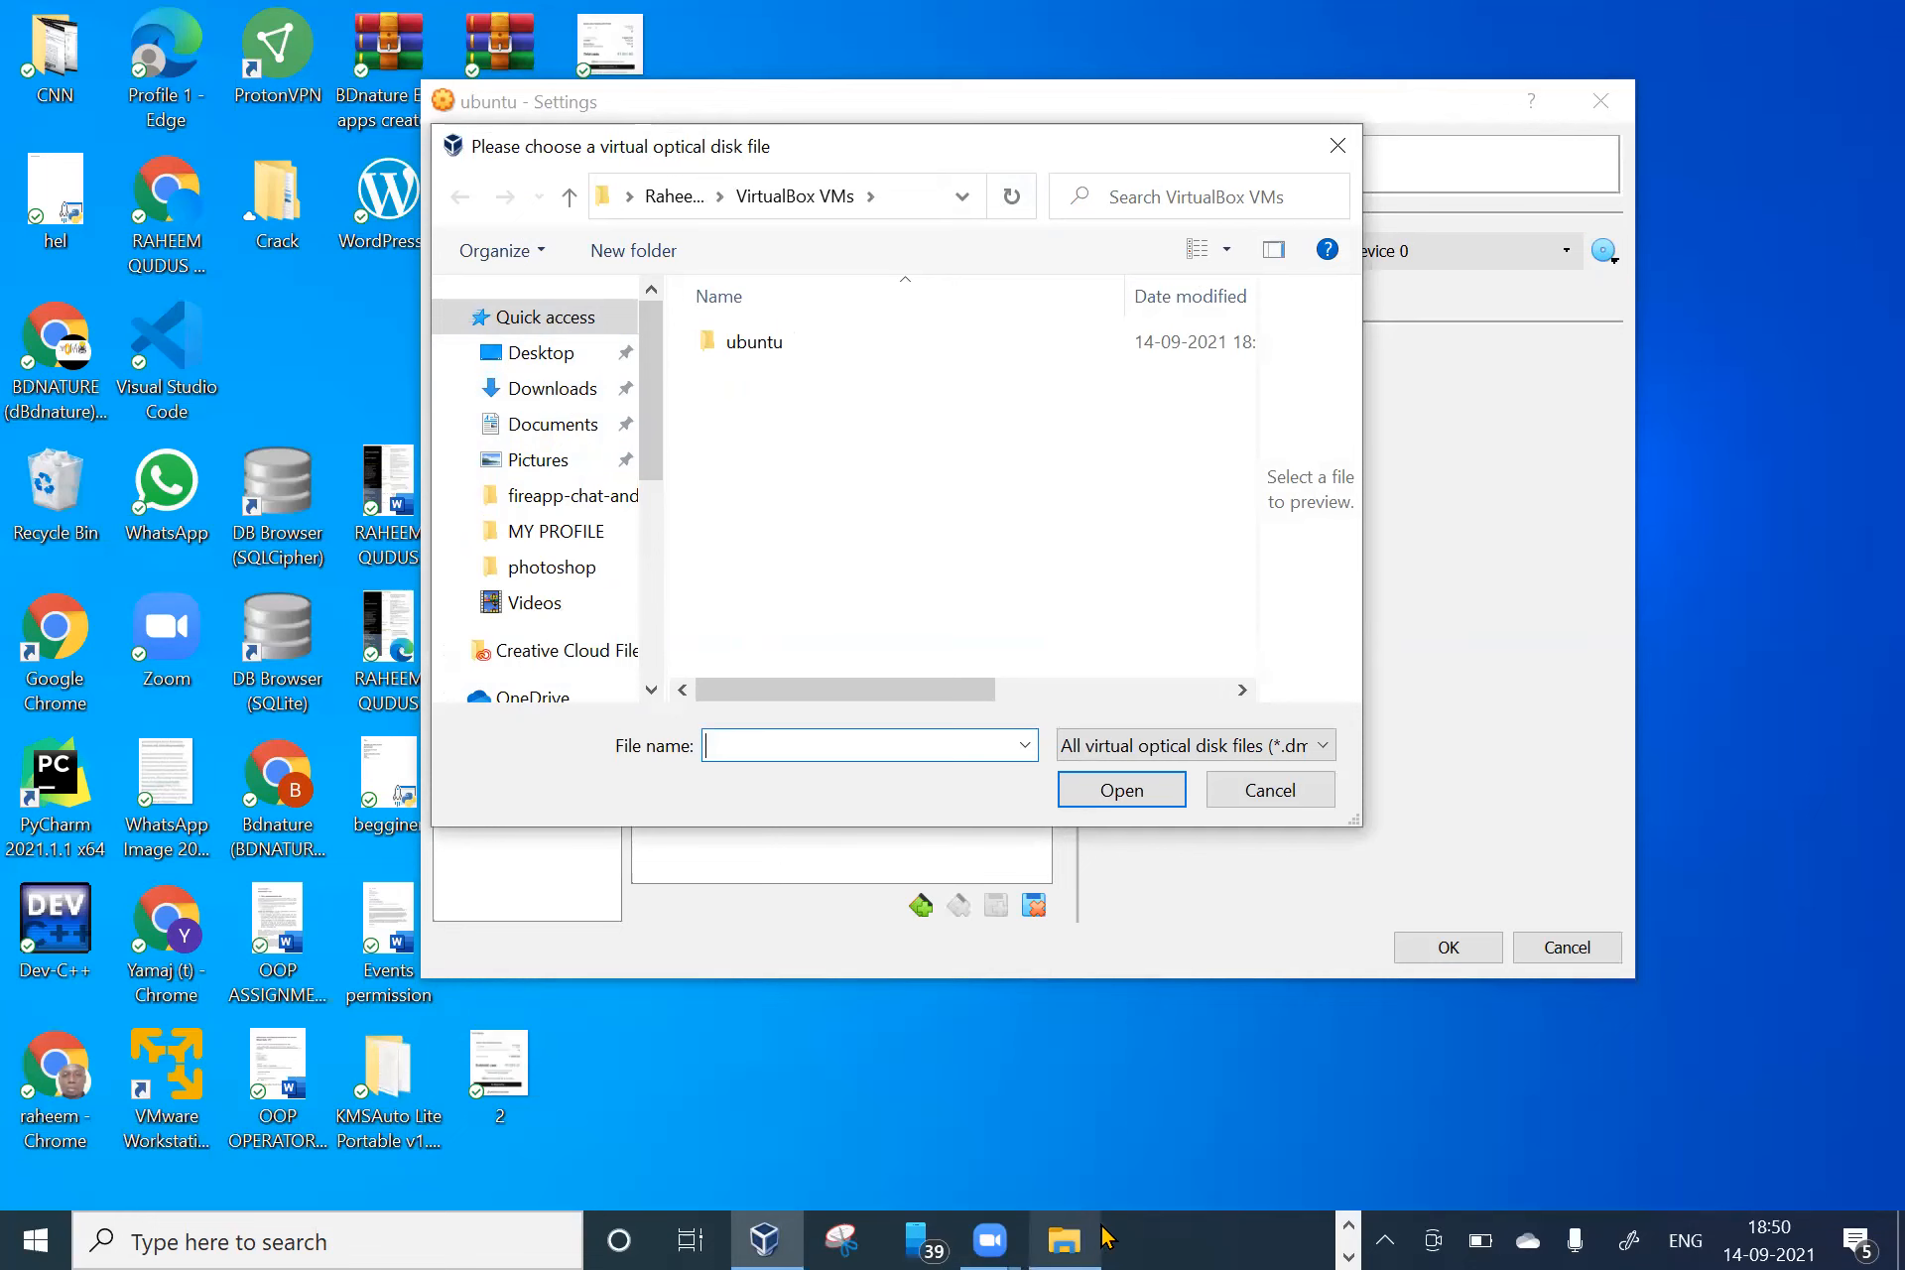
- Switch to File Explorer, copy the path of the Downloads\download\ubuntu folder holding the desktop image, and return to the disk file chooser
{"action": "left_click", "coordinate": [1060, 1235]}
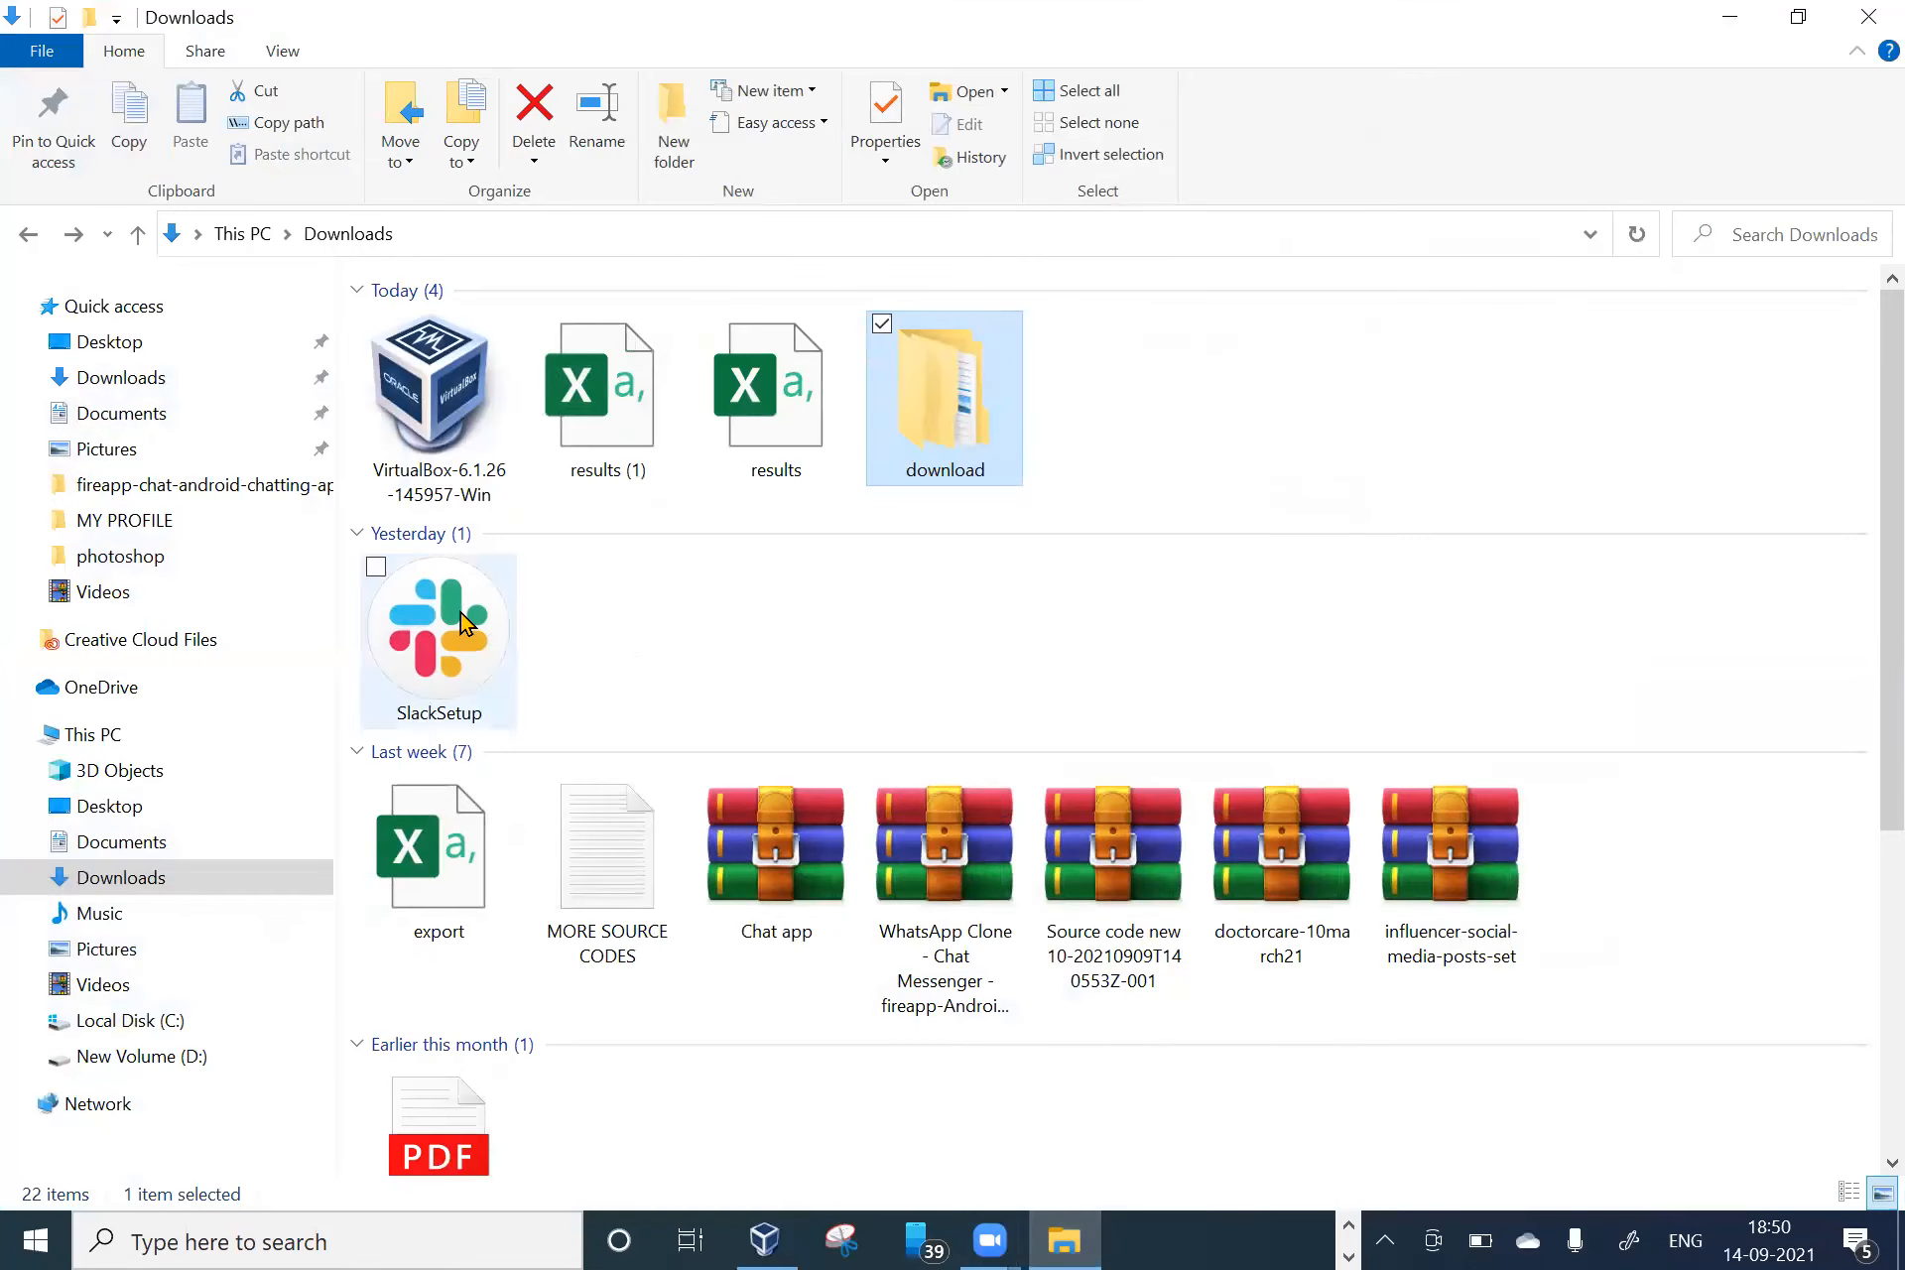
{"action": "left_click", "coordinate": [1285, 372]}
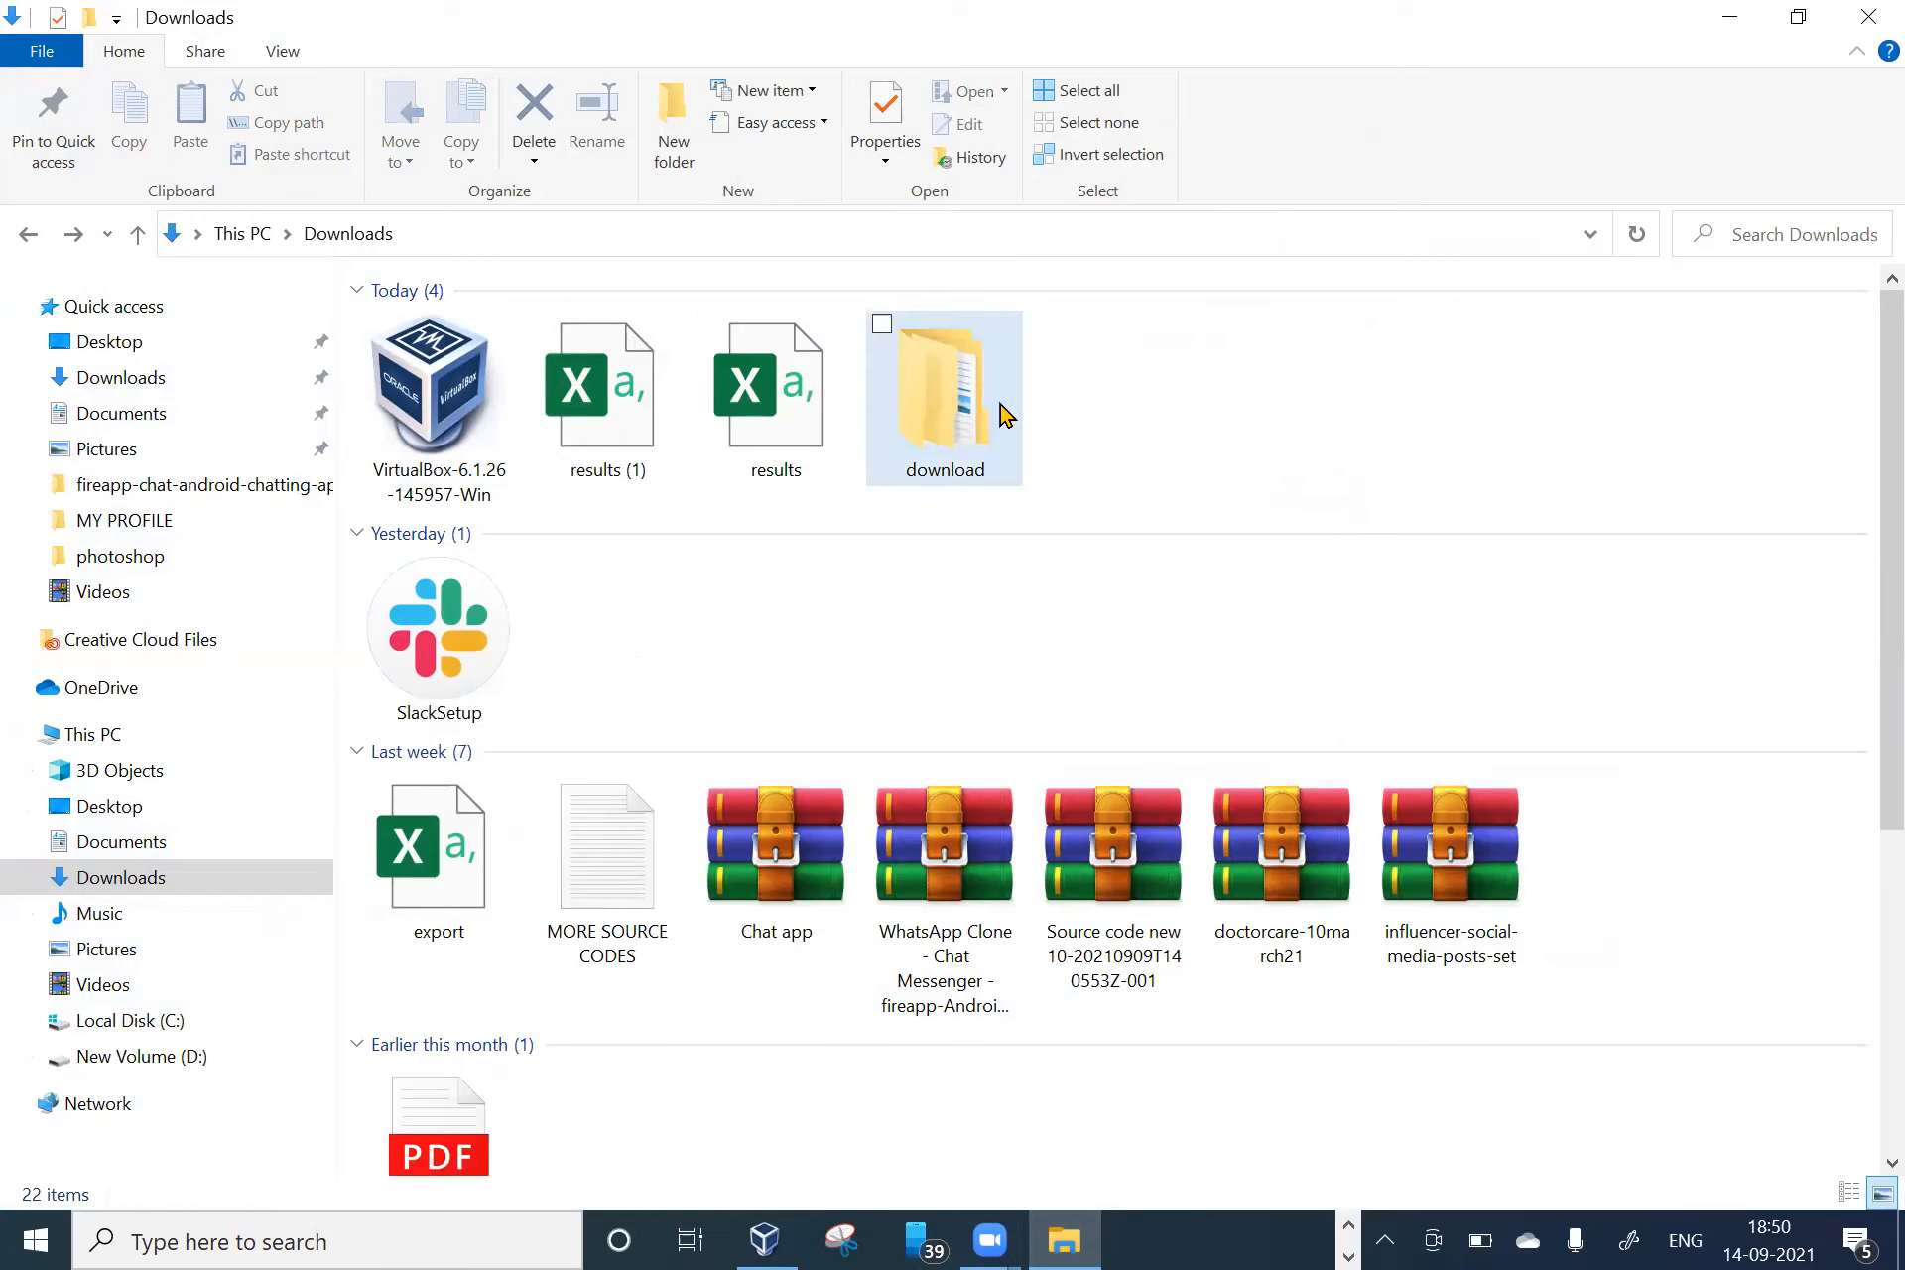
{"action": "double_click", "coordinate": [942, 421]}
{"action": "double_click", "coordinate": [501, 337]}
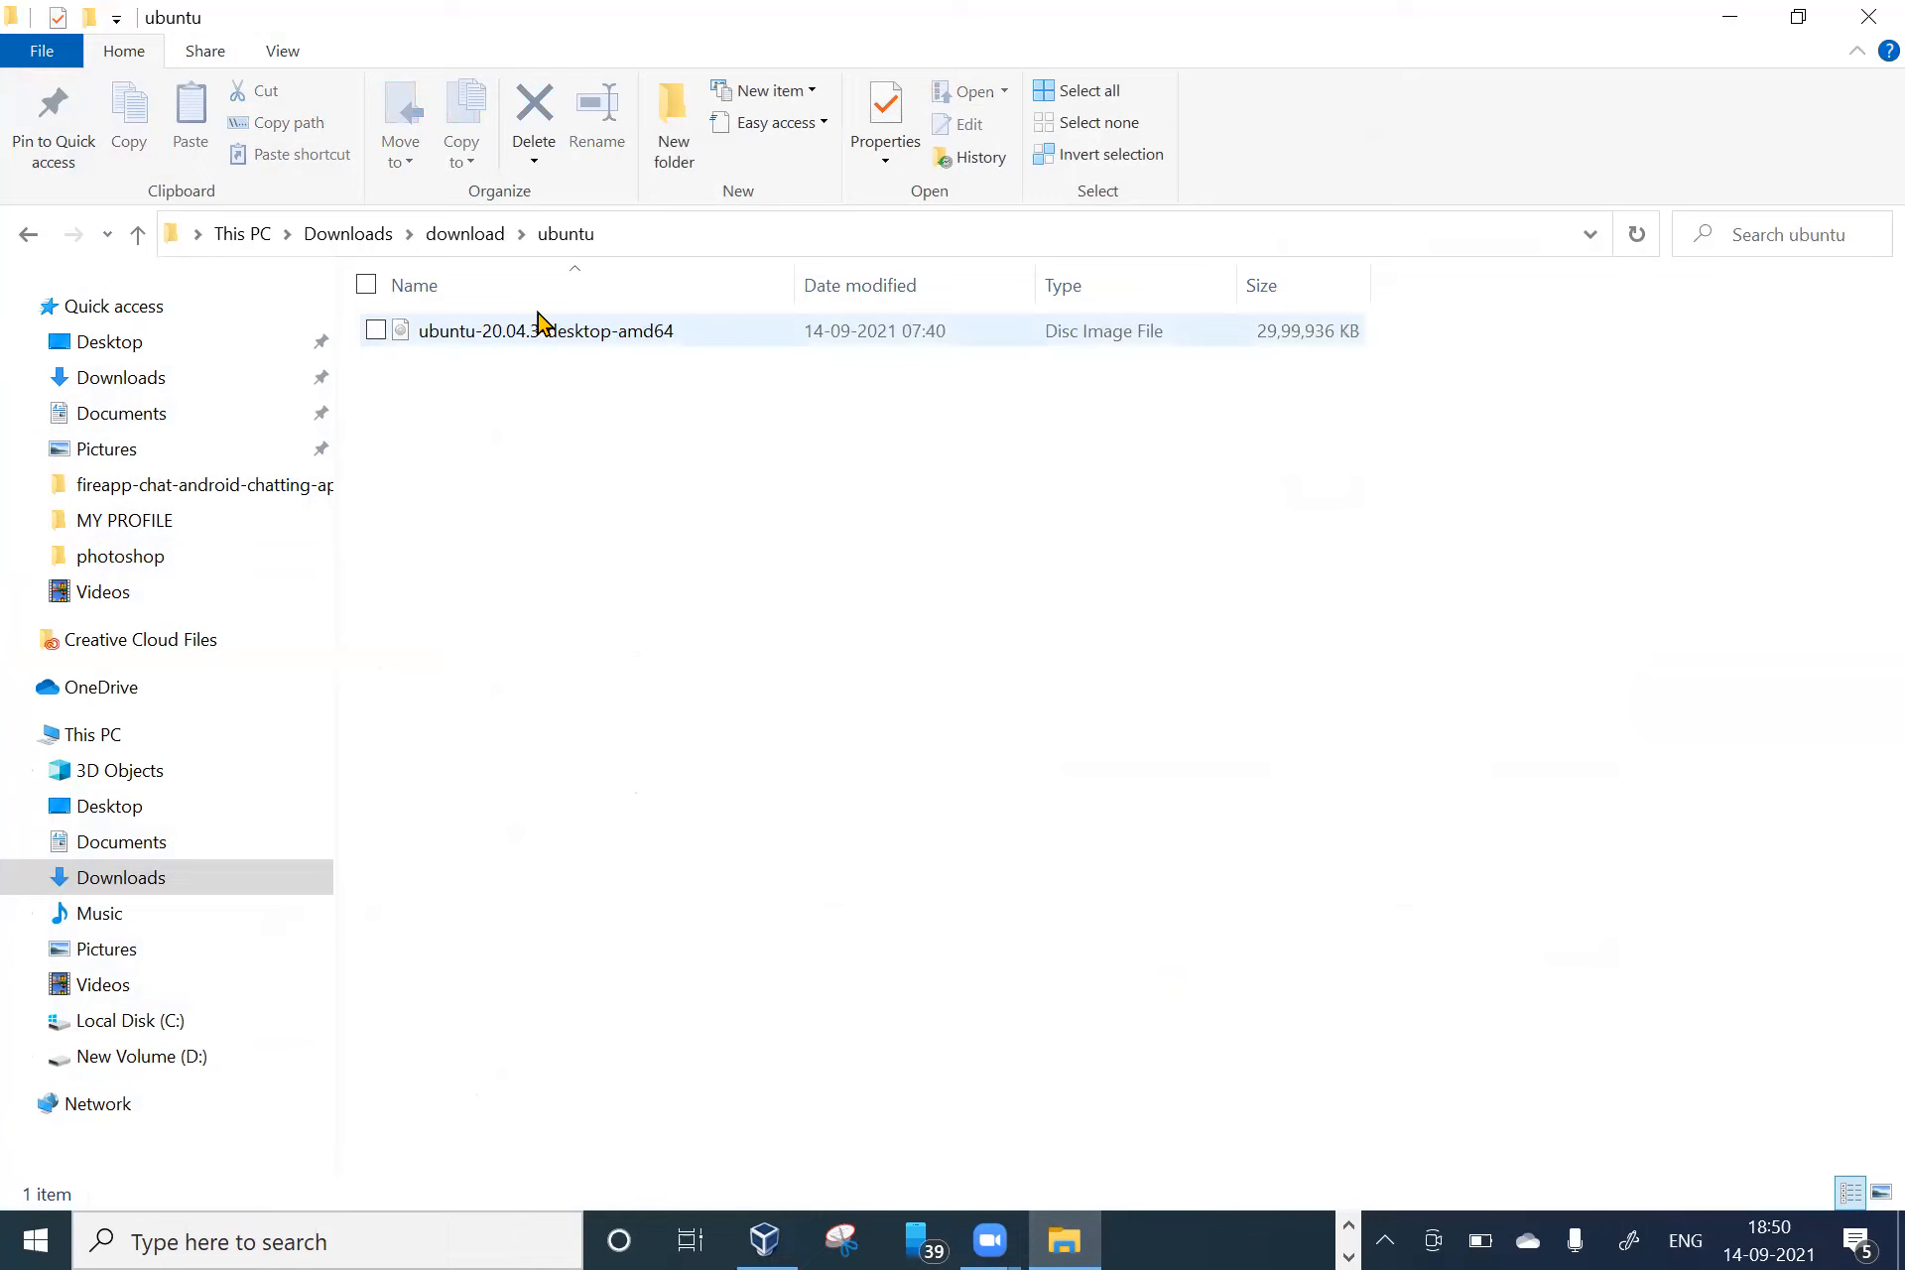
{"action": "left_click", "coordinate": [656, 230]}
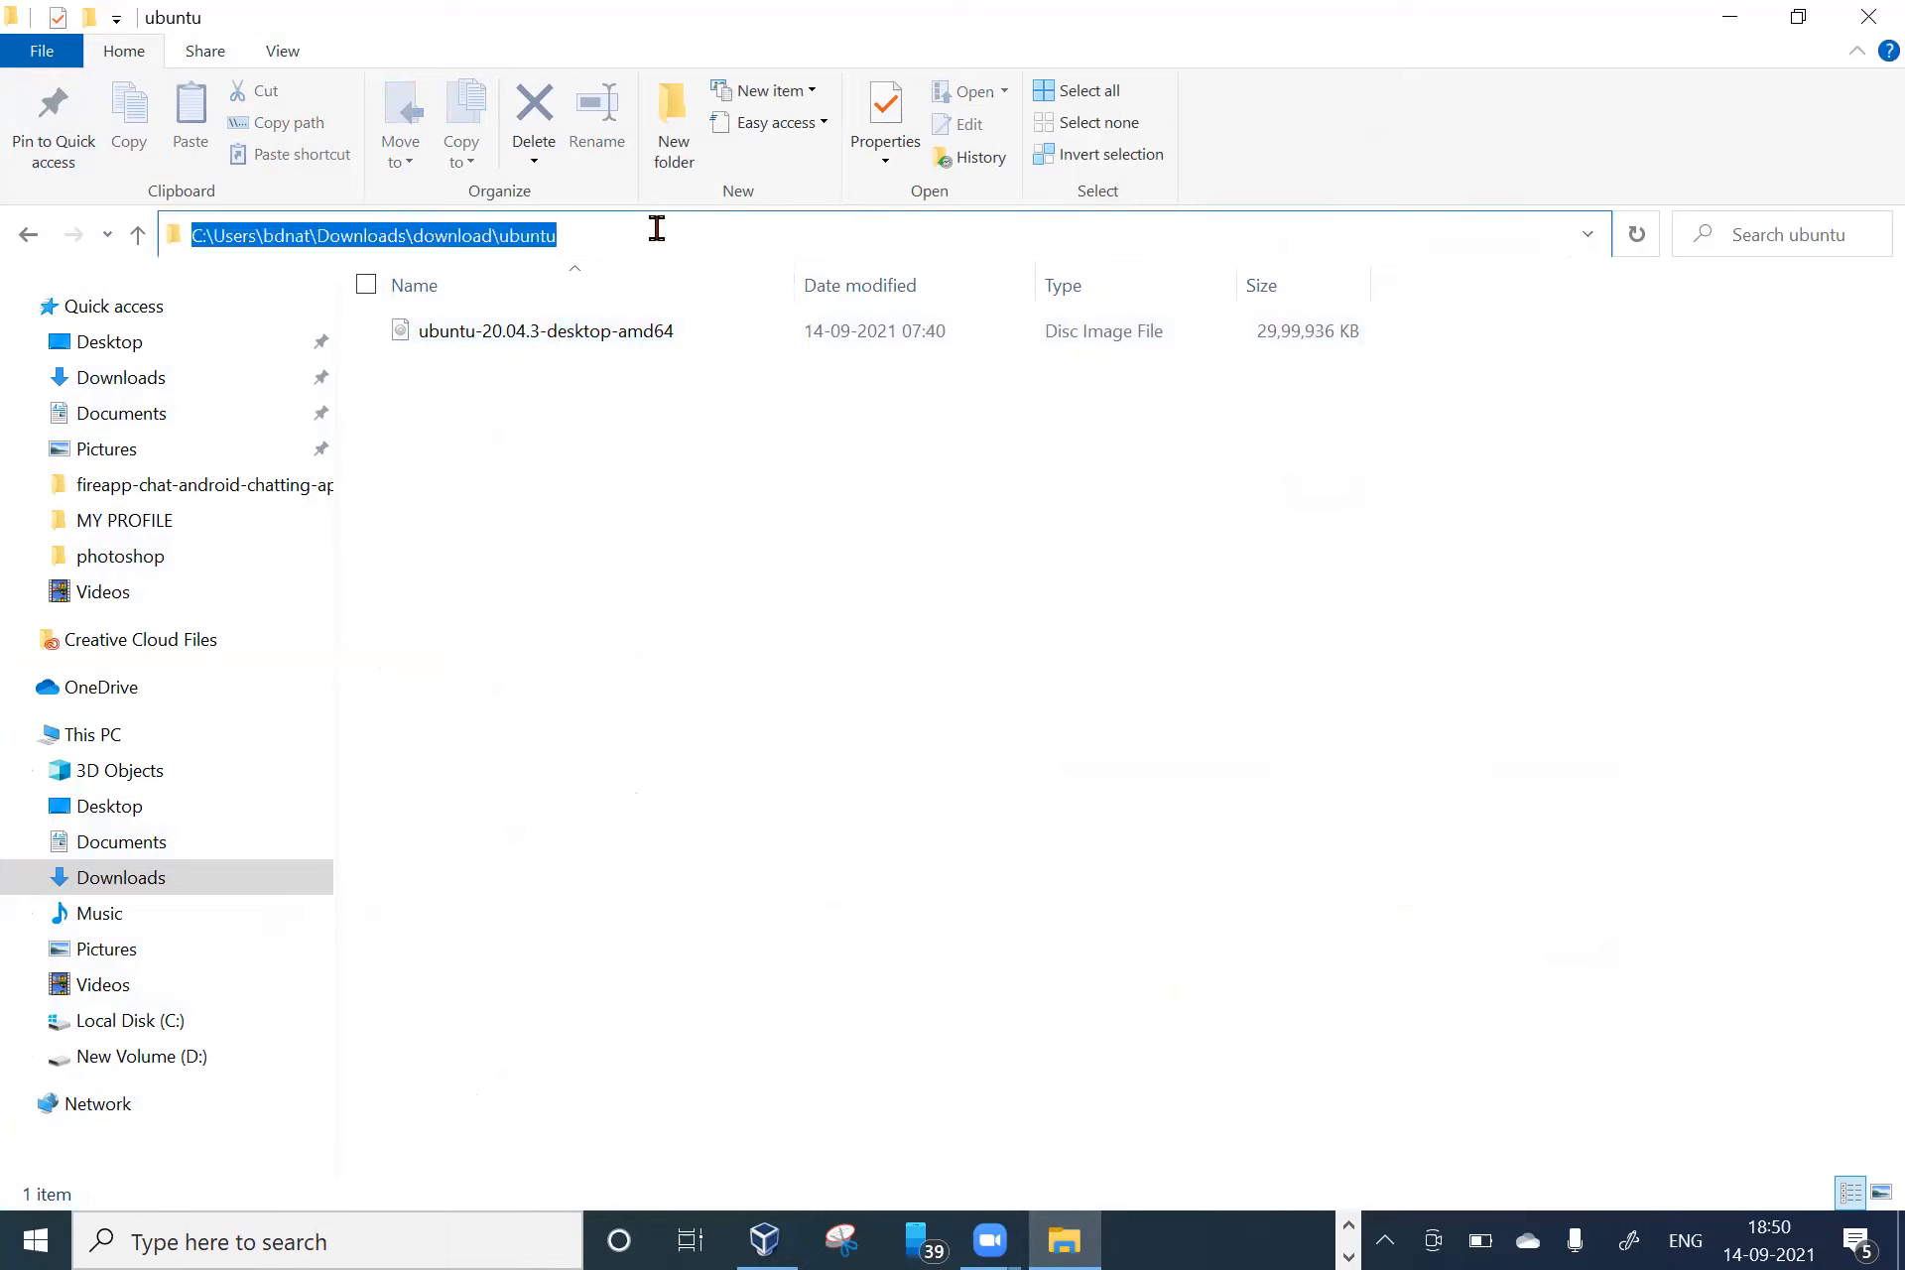
{"action": "right_click", "coordinate": [424, 230]}
{"action": "left_click", "coordinate": [301, 311]}
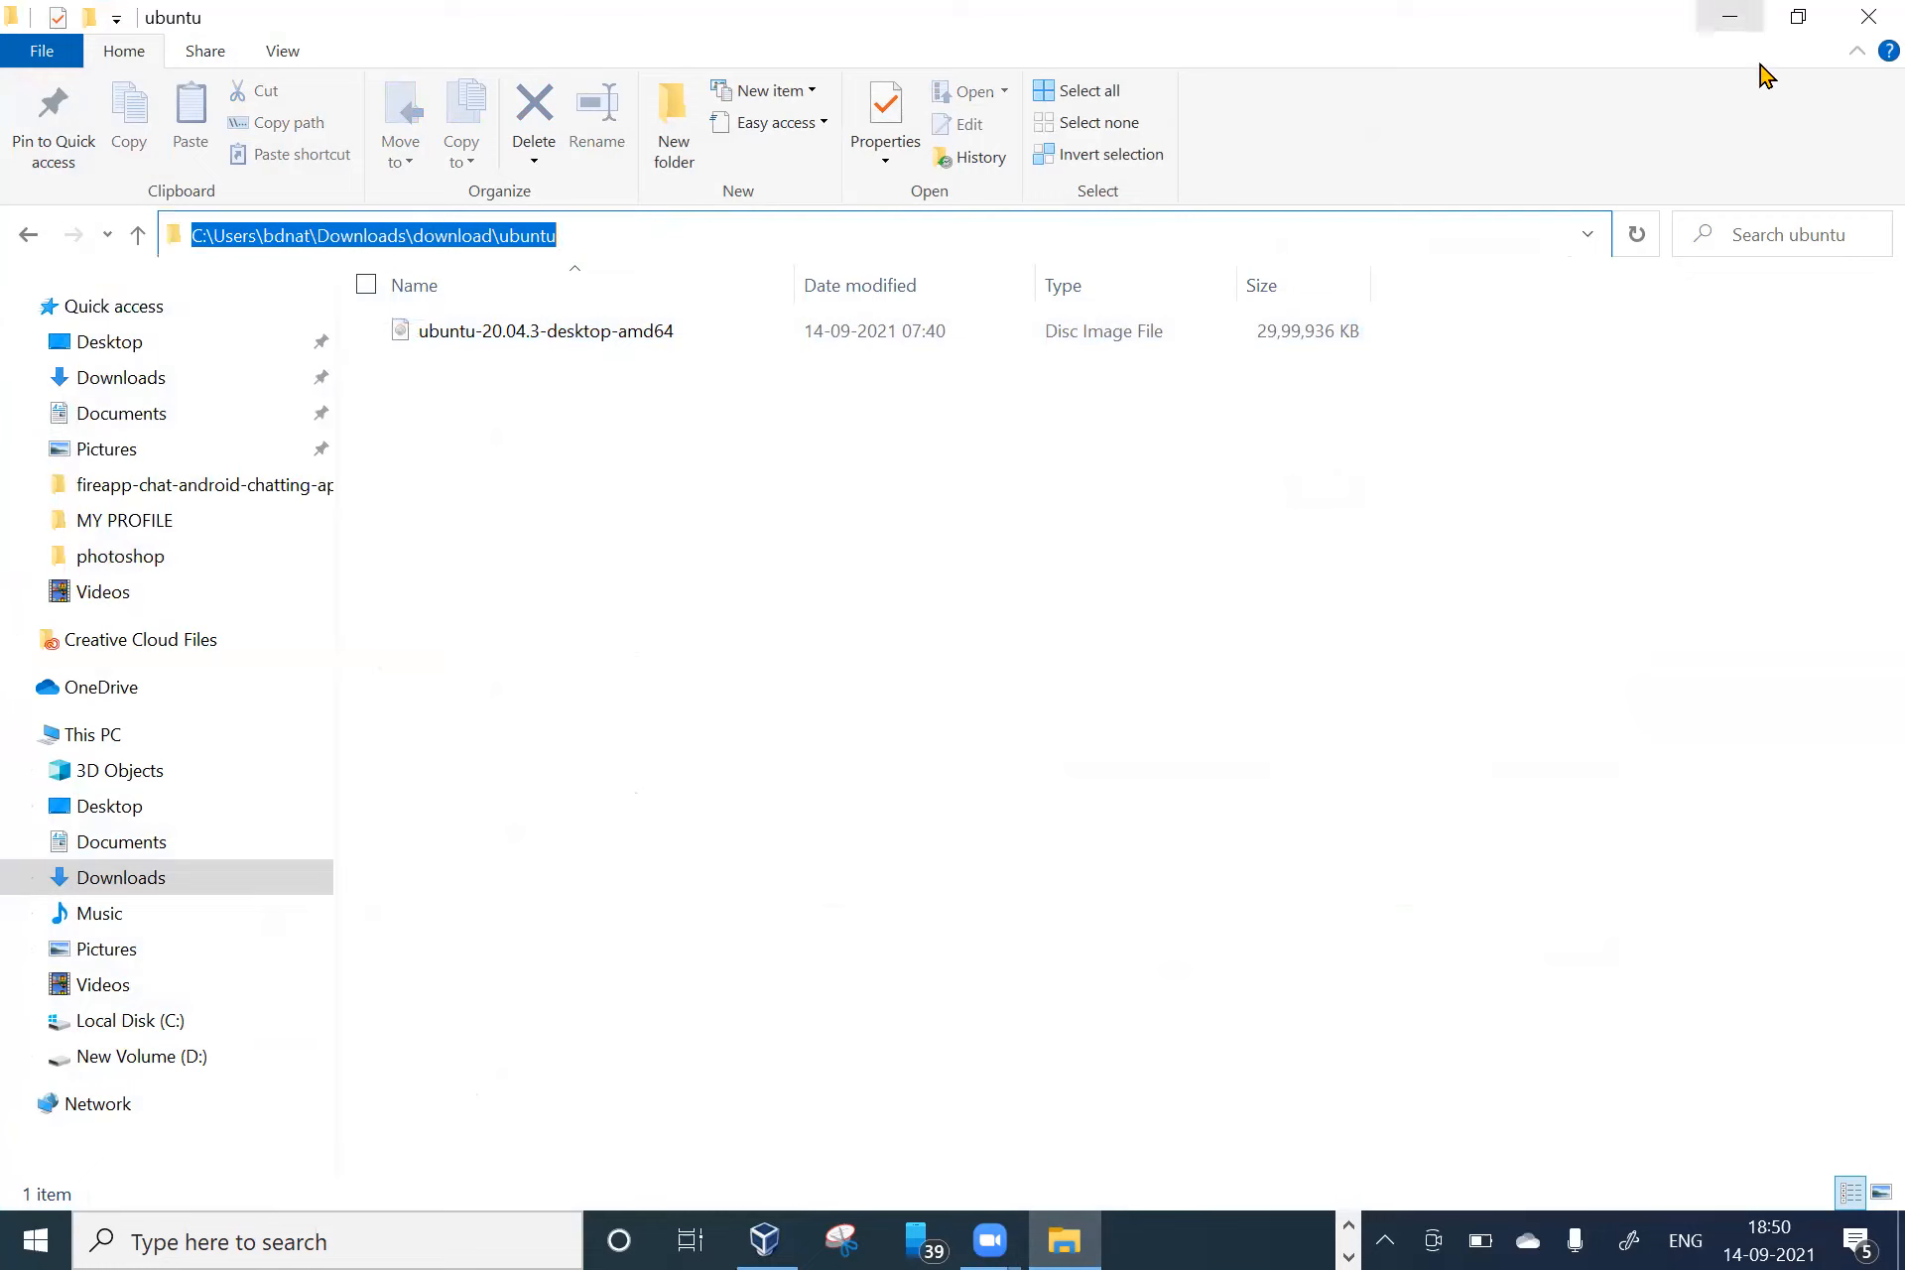
{"action": "left_click", "coordinate": [1729, 17]}
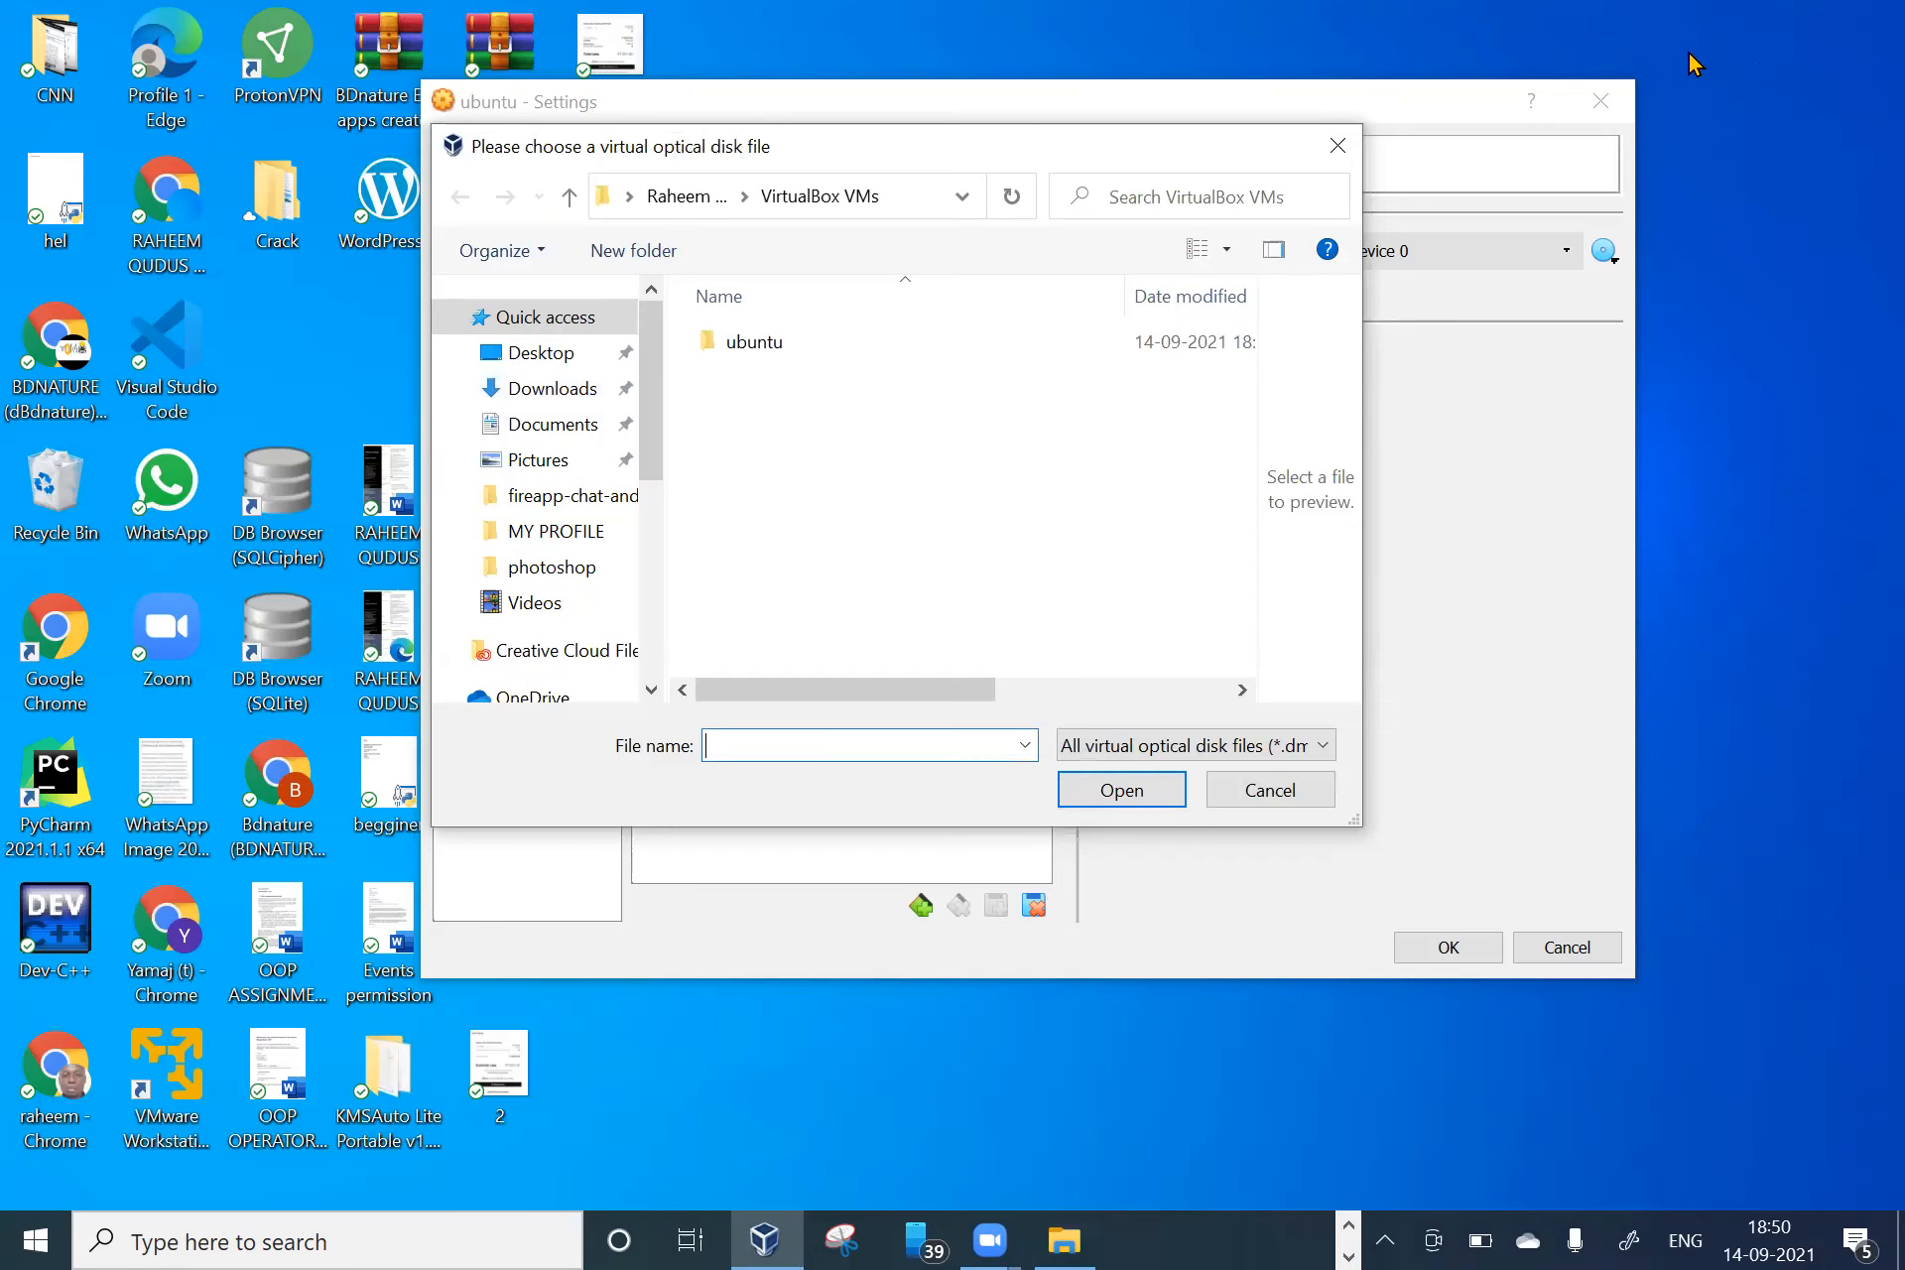
{"action": "left_click", "coordinate": [906, 198]}
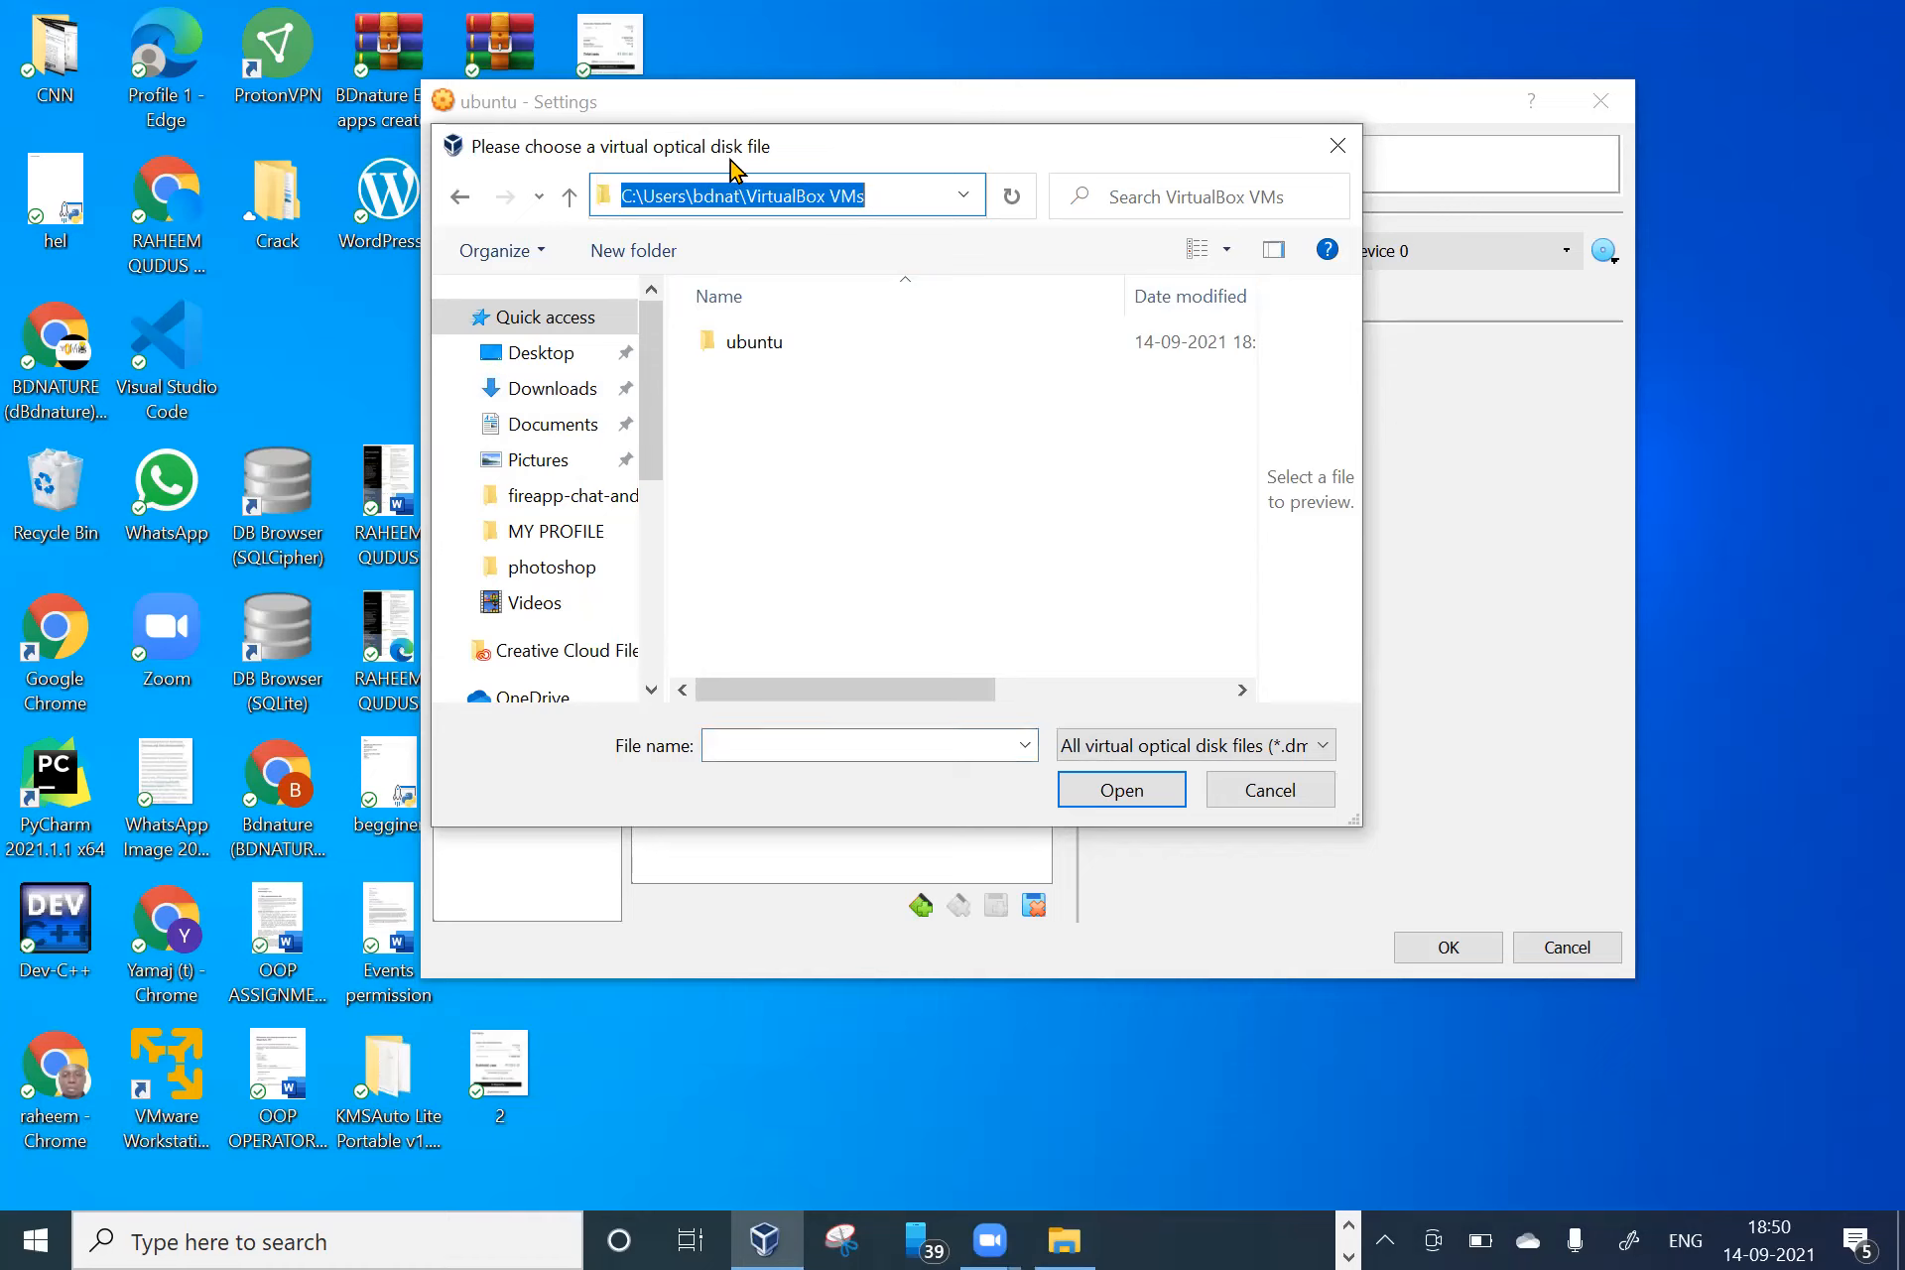
{"action": "key", "text": "ctrl+v"}
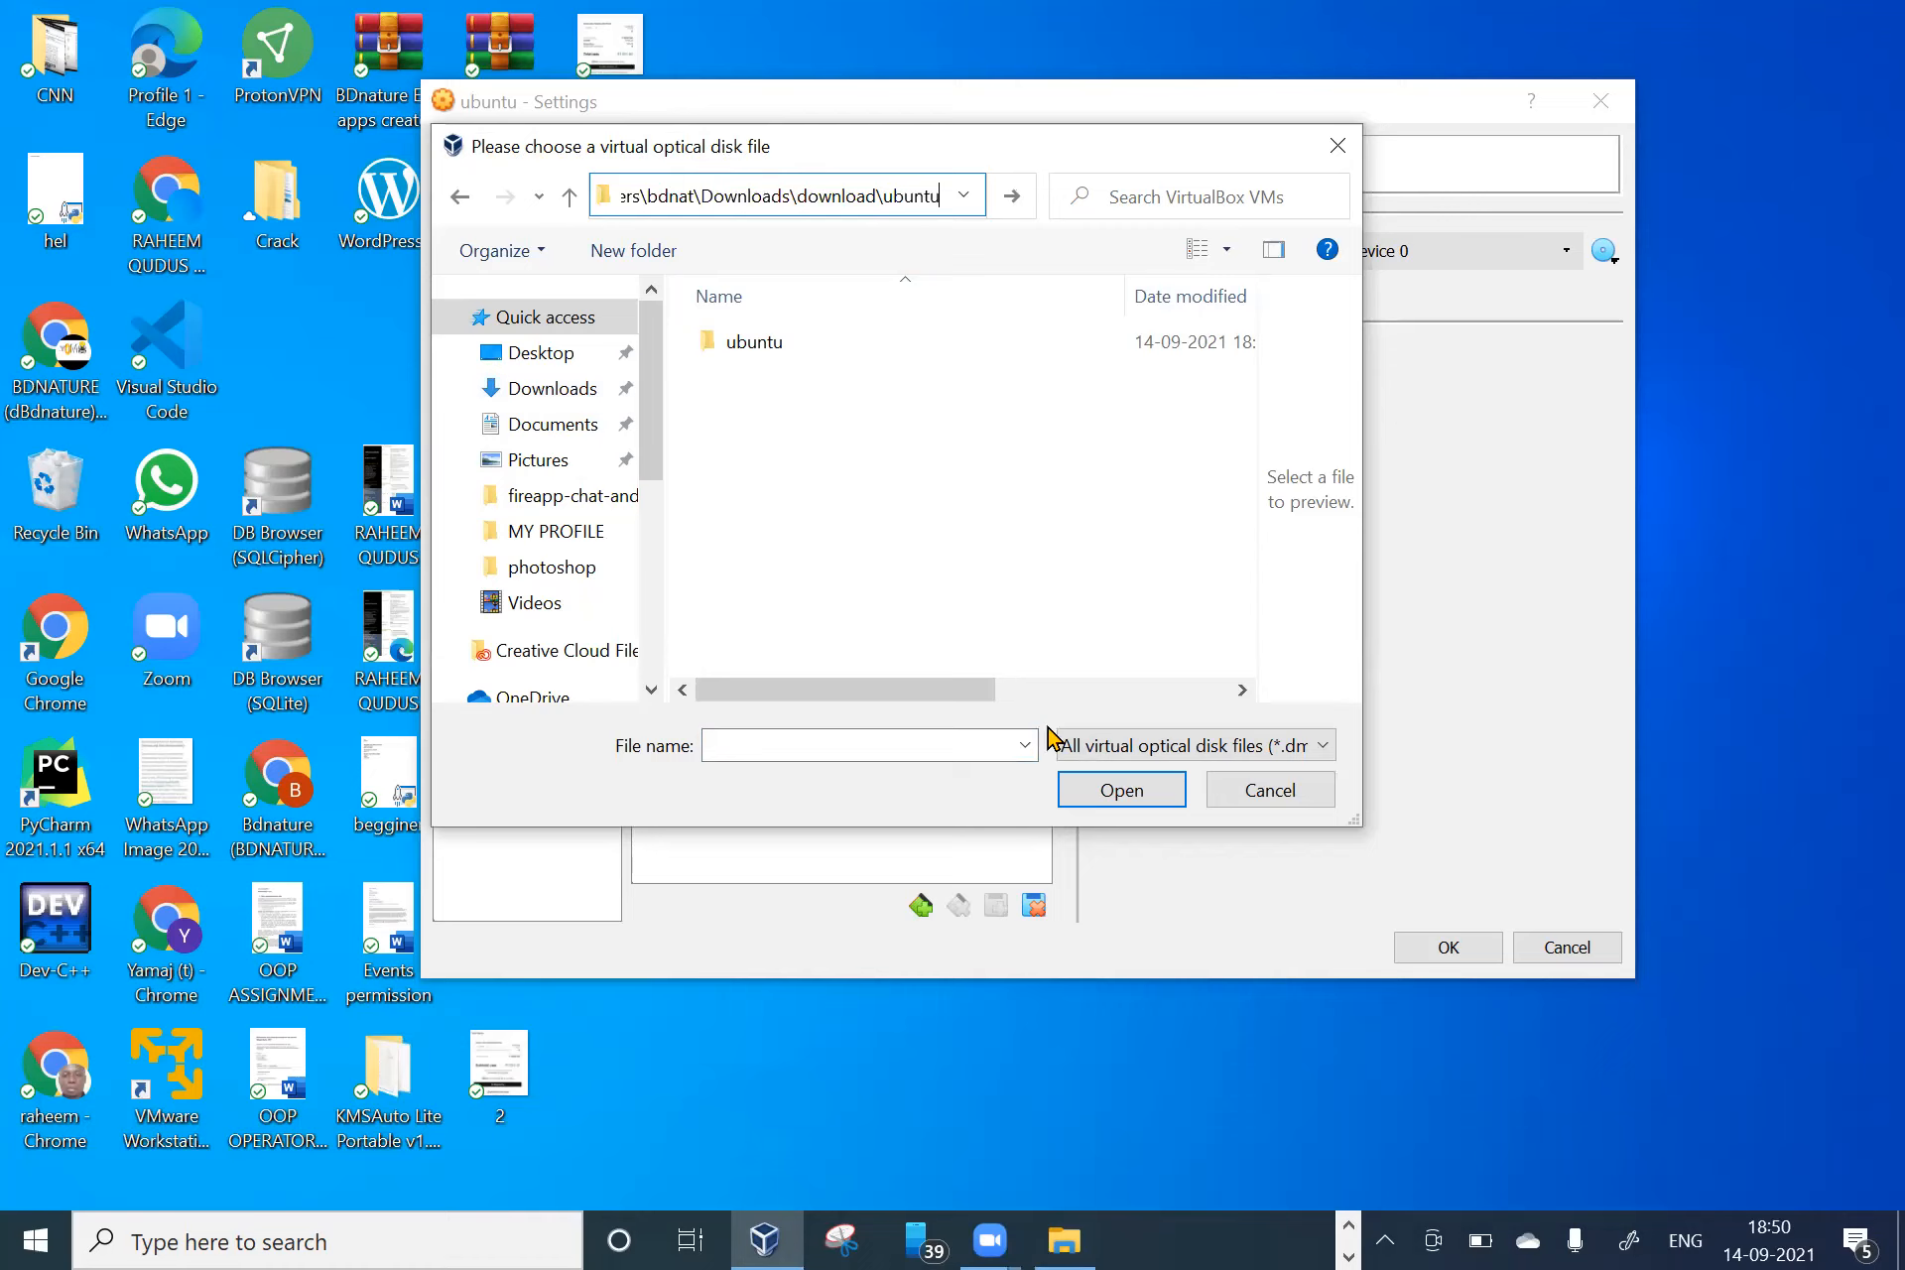
{"action": "left_click", "coordinate": [1091, 792]}
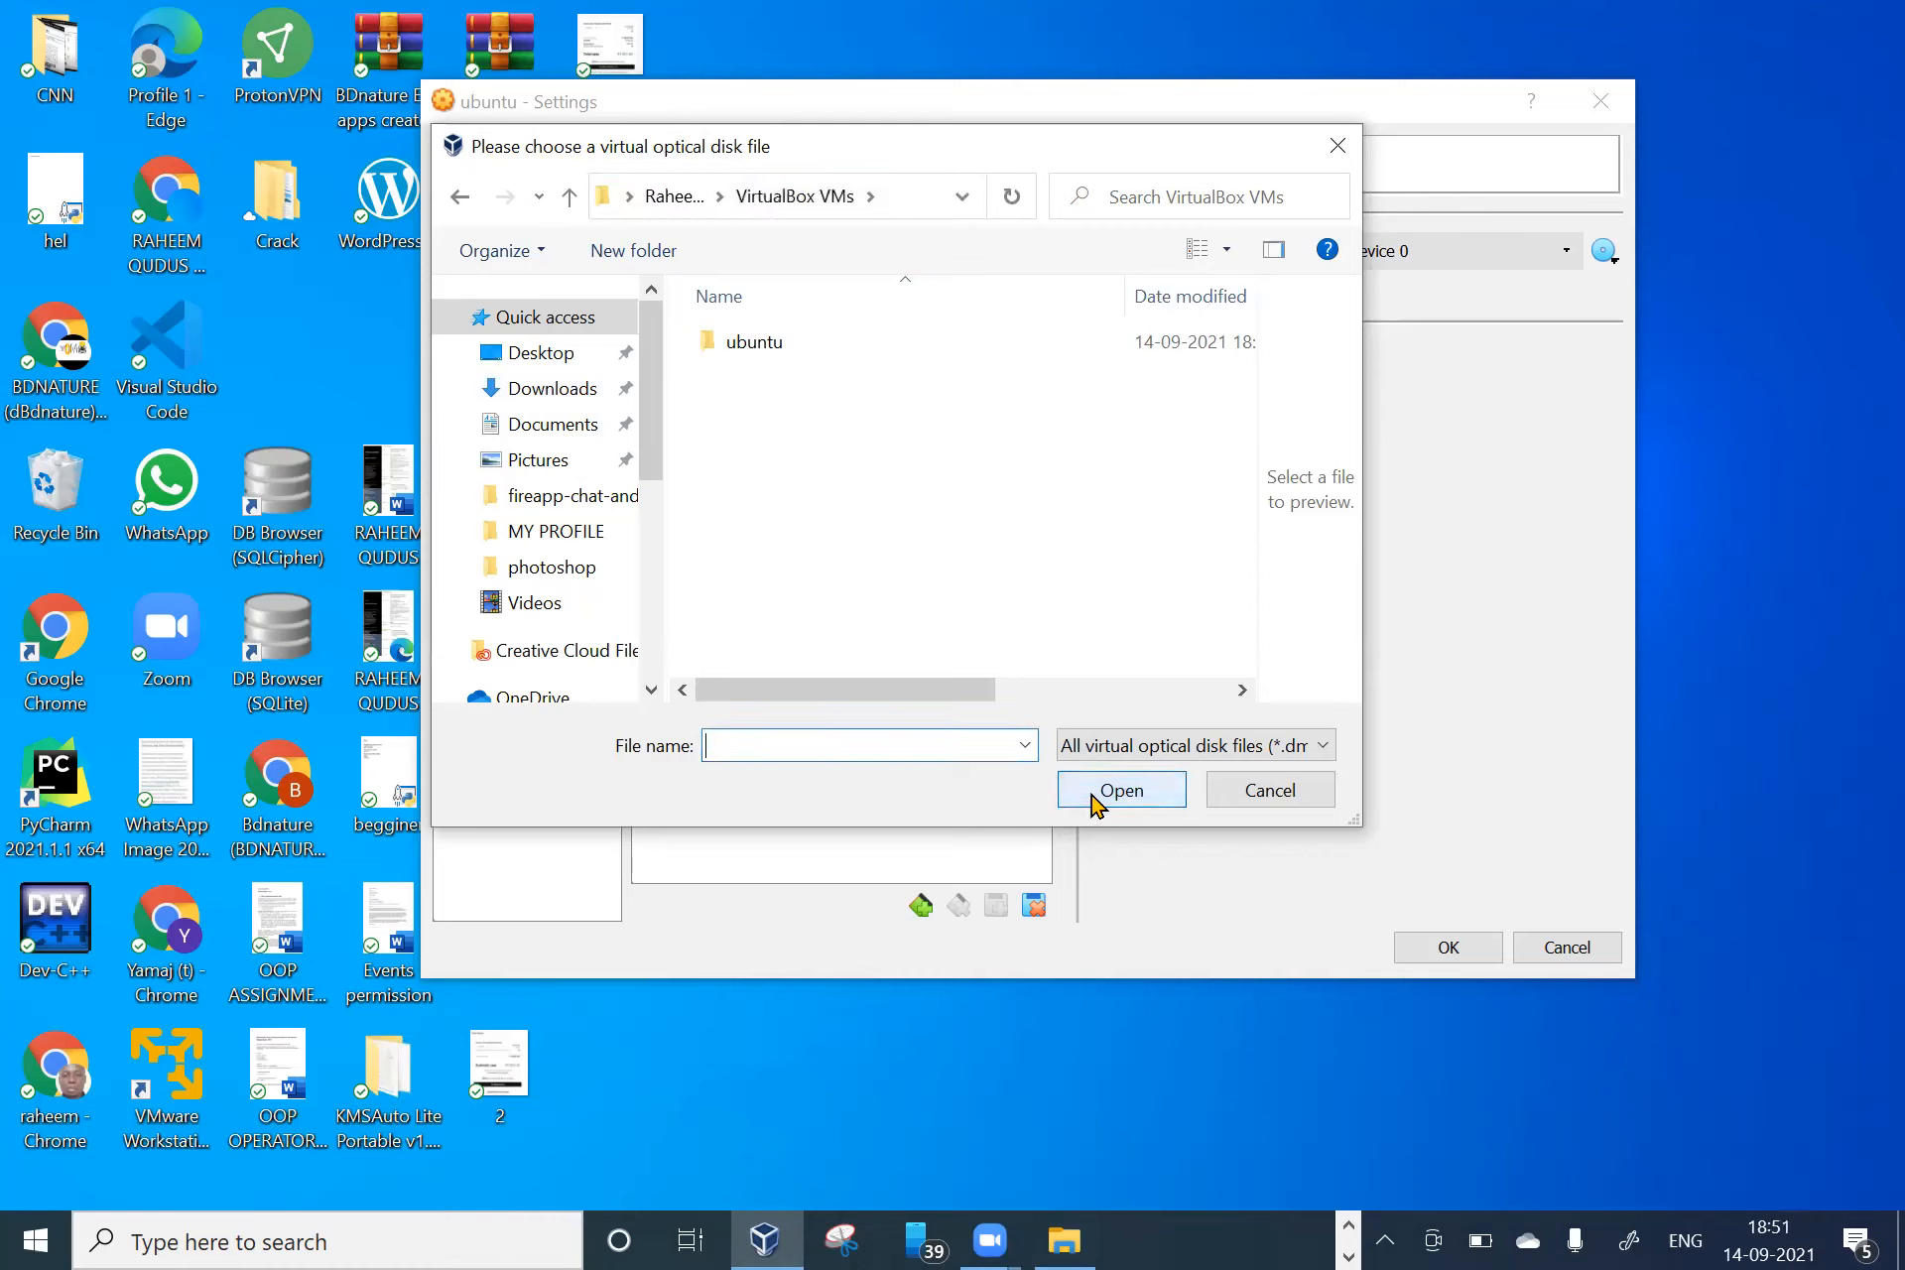
{"action": "double_click", "coordinate": [751, 347]}
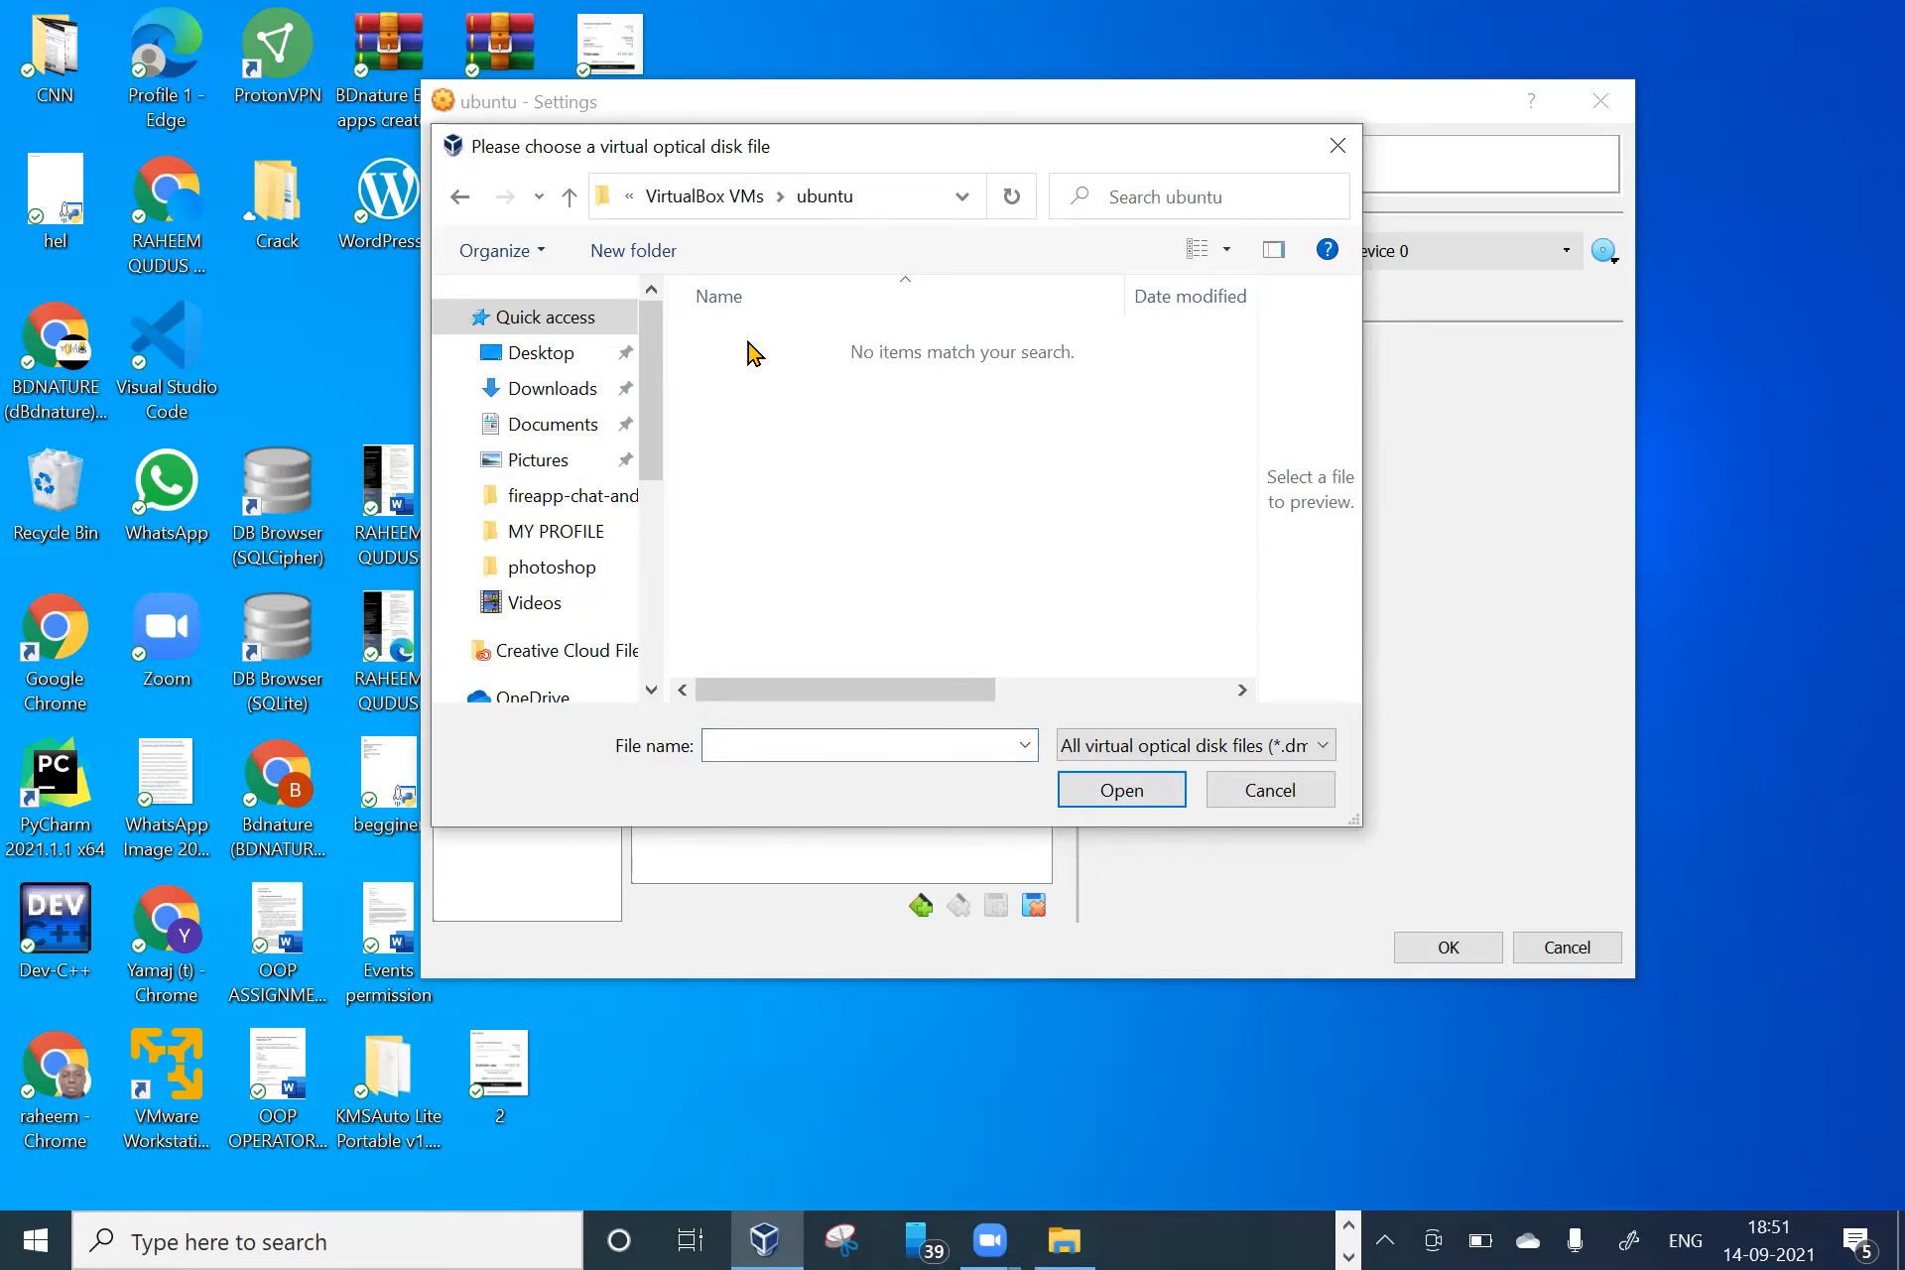
- Go to the copied Downloads\download\ubuntu folder path and attach the ubuntu-20.04.3-desktop-amd64 image to the optical drive
{"action": "left_click", "coordinate": [897, 188]}
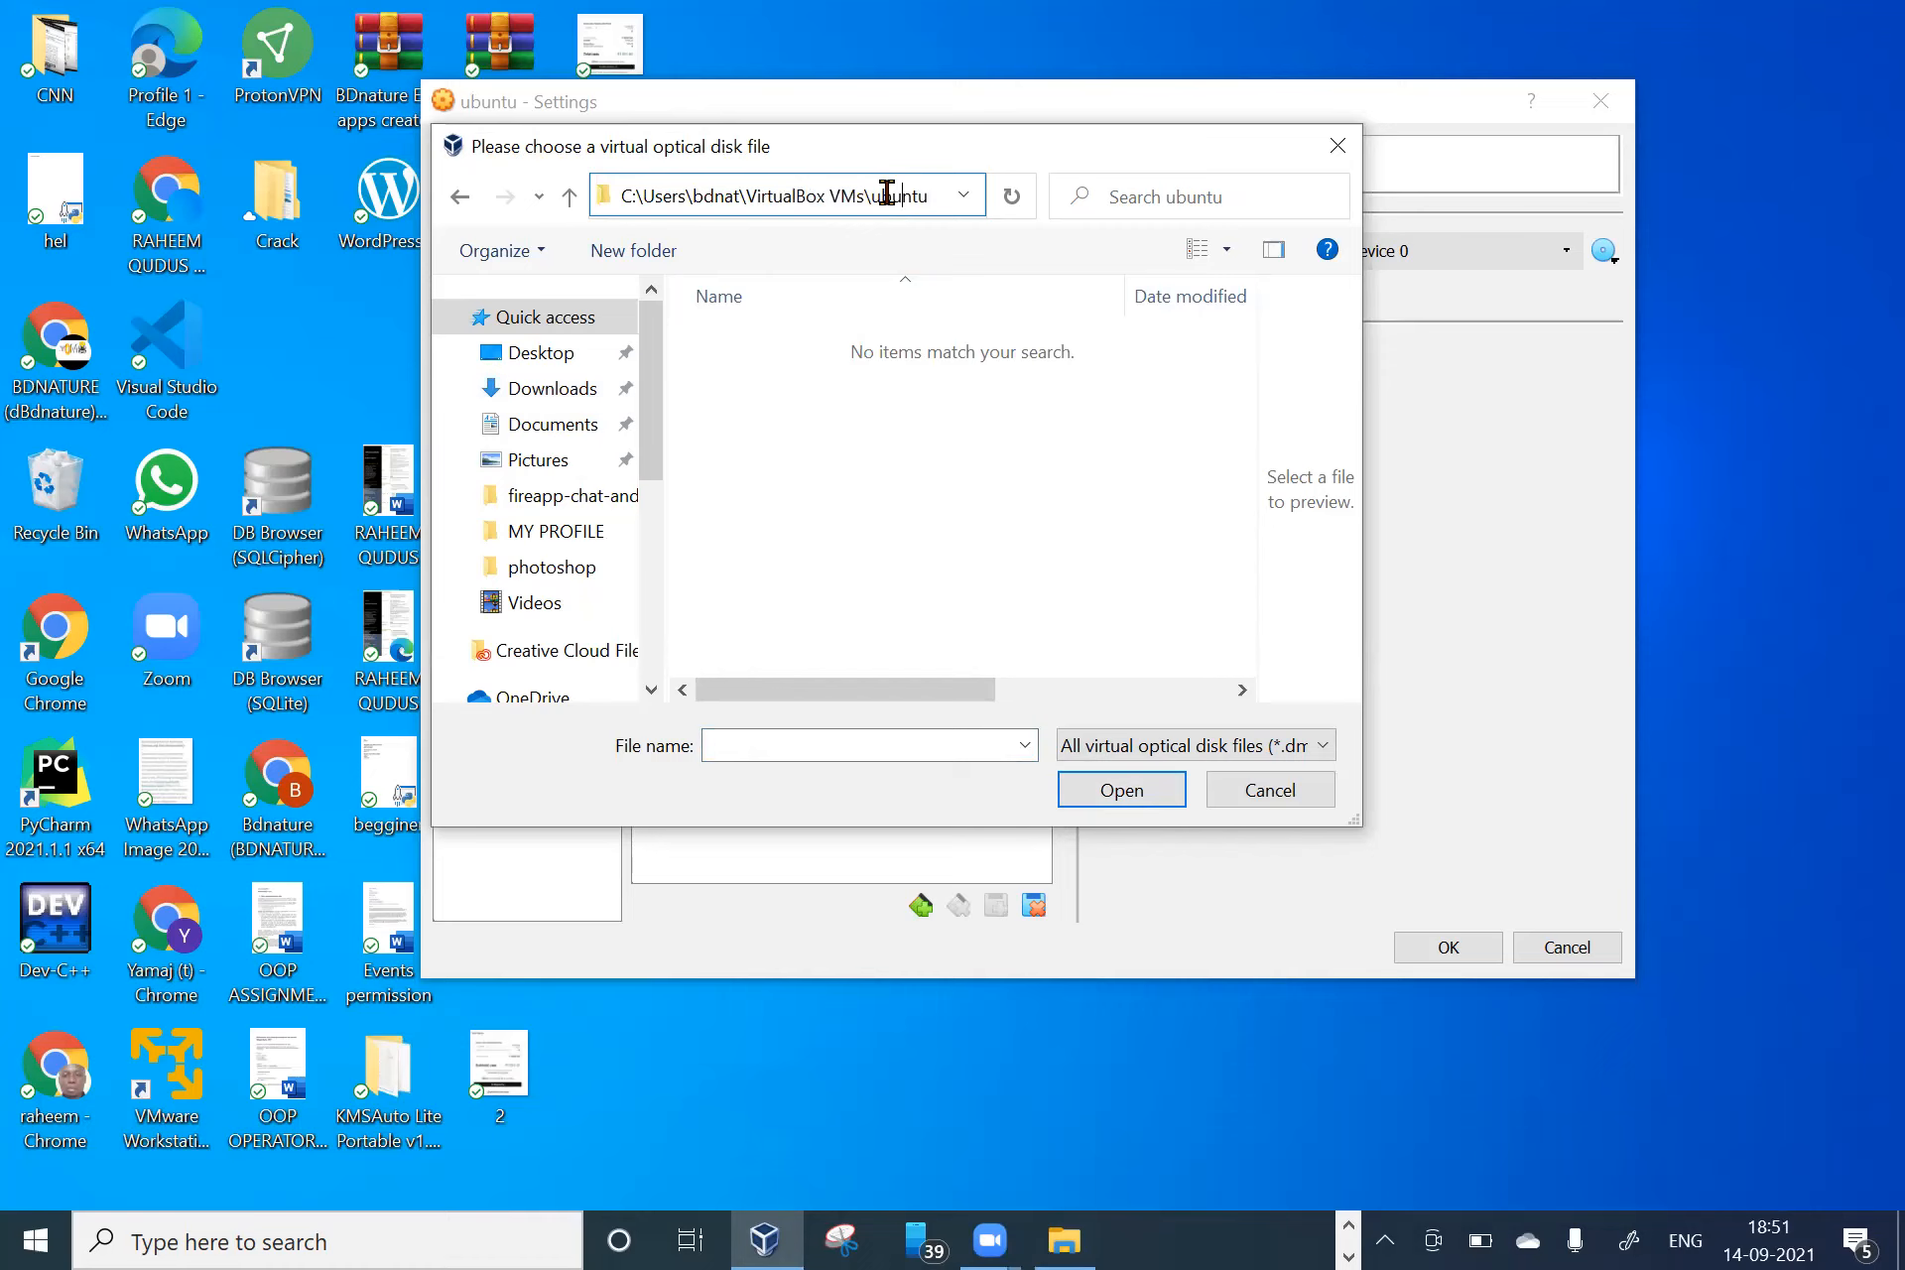
{"action": "key", "text": "ctrl+a"}
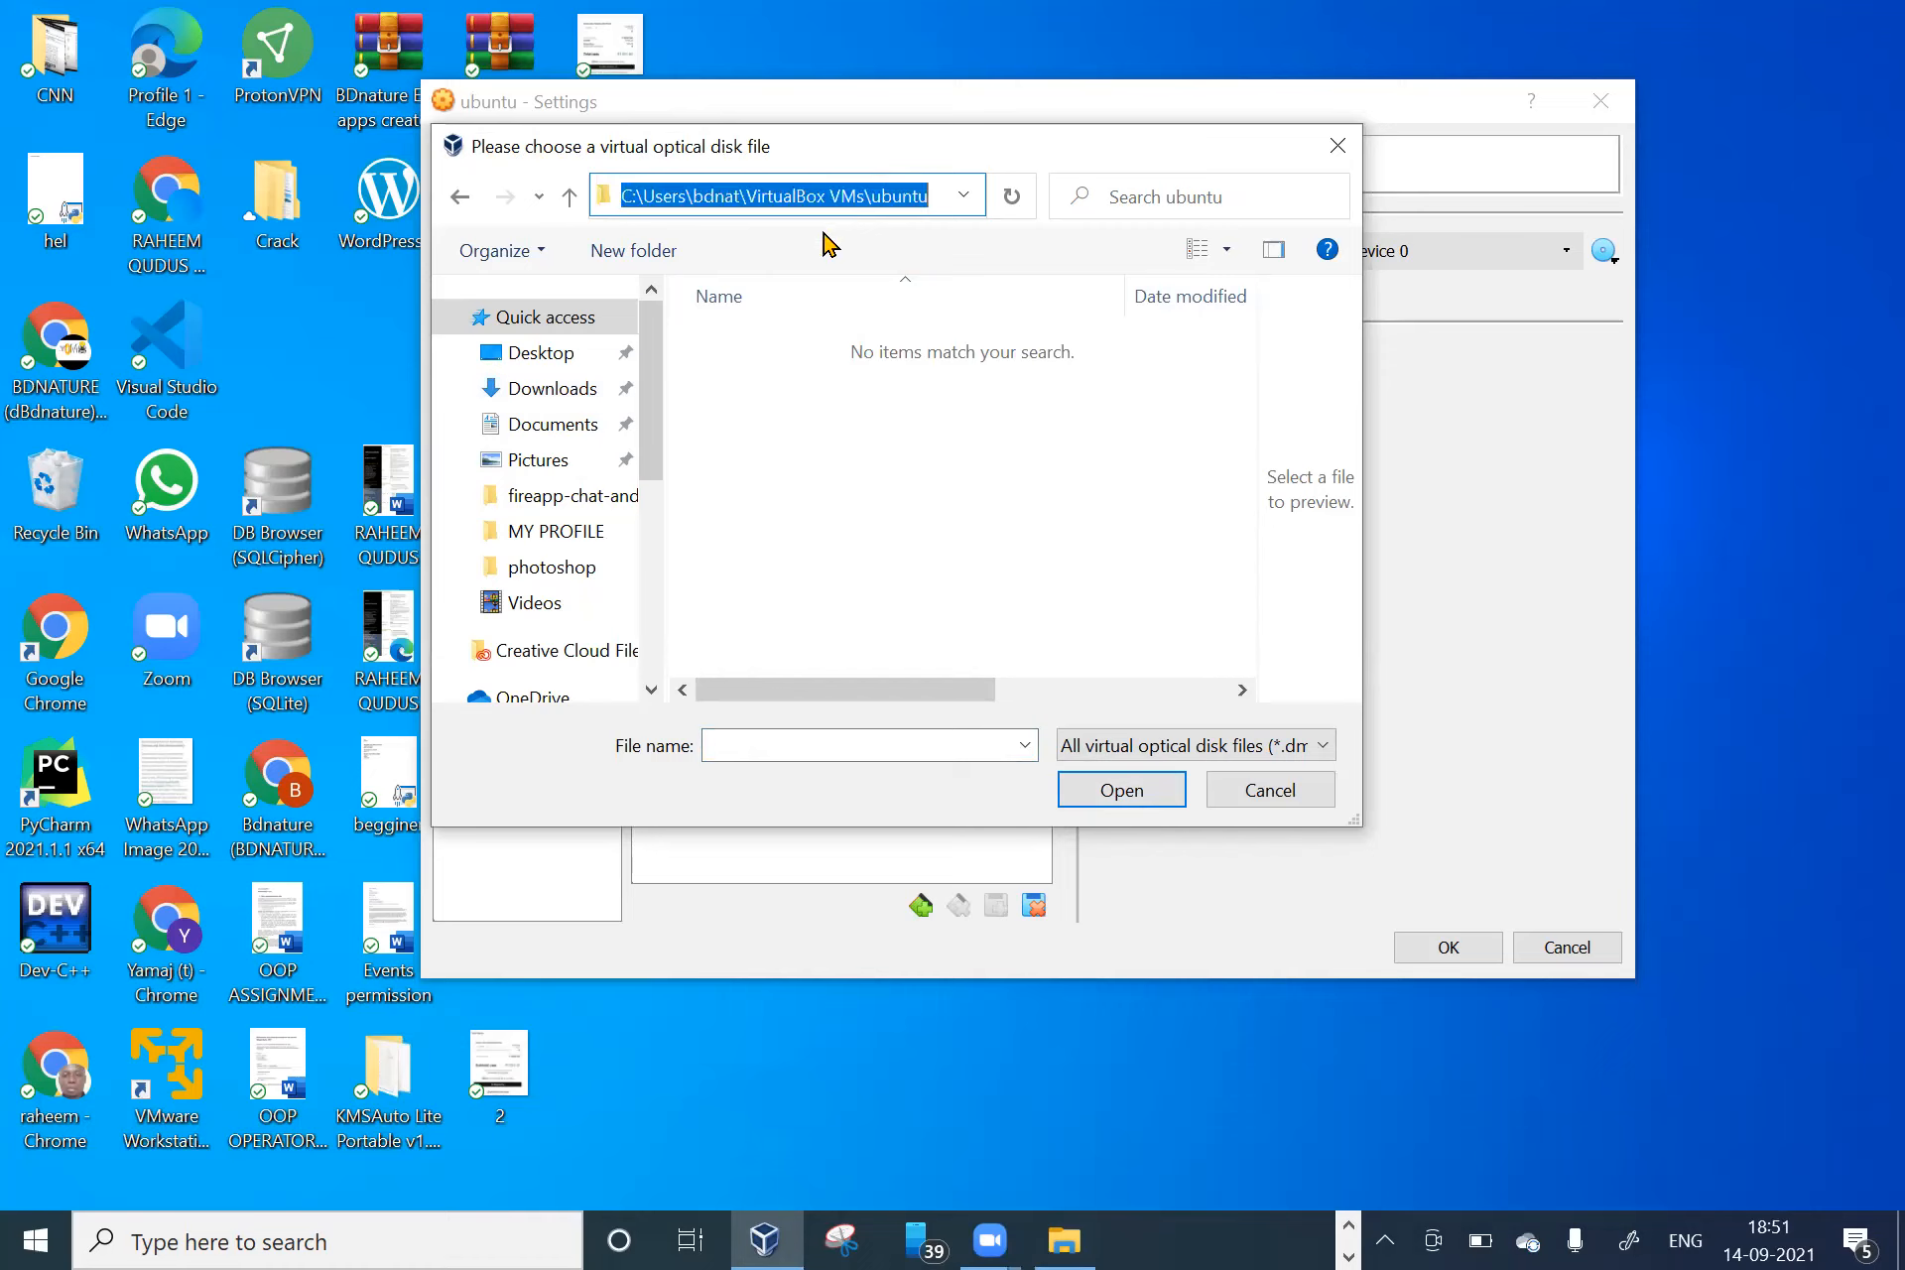
{"action": "key", "text": "ctrl+v"}
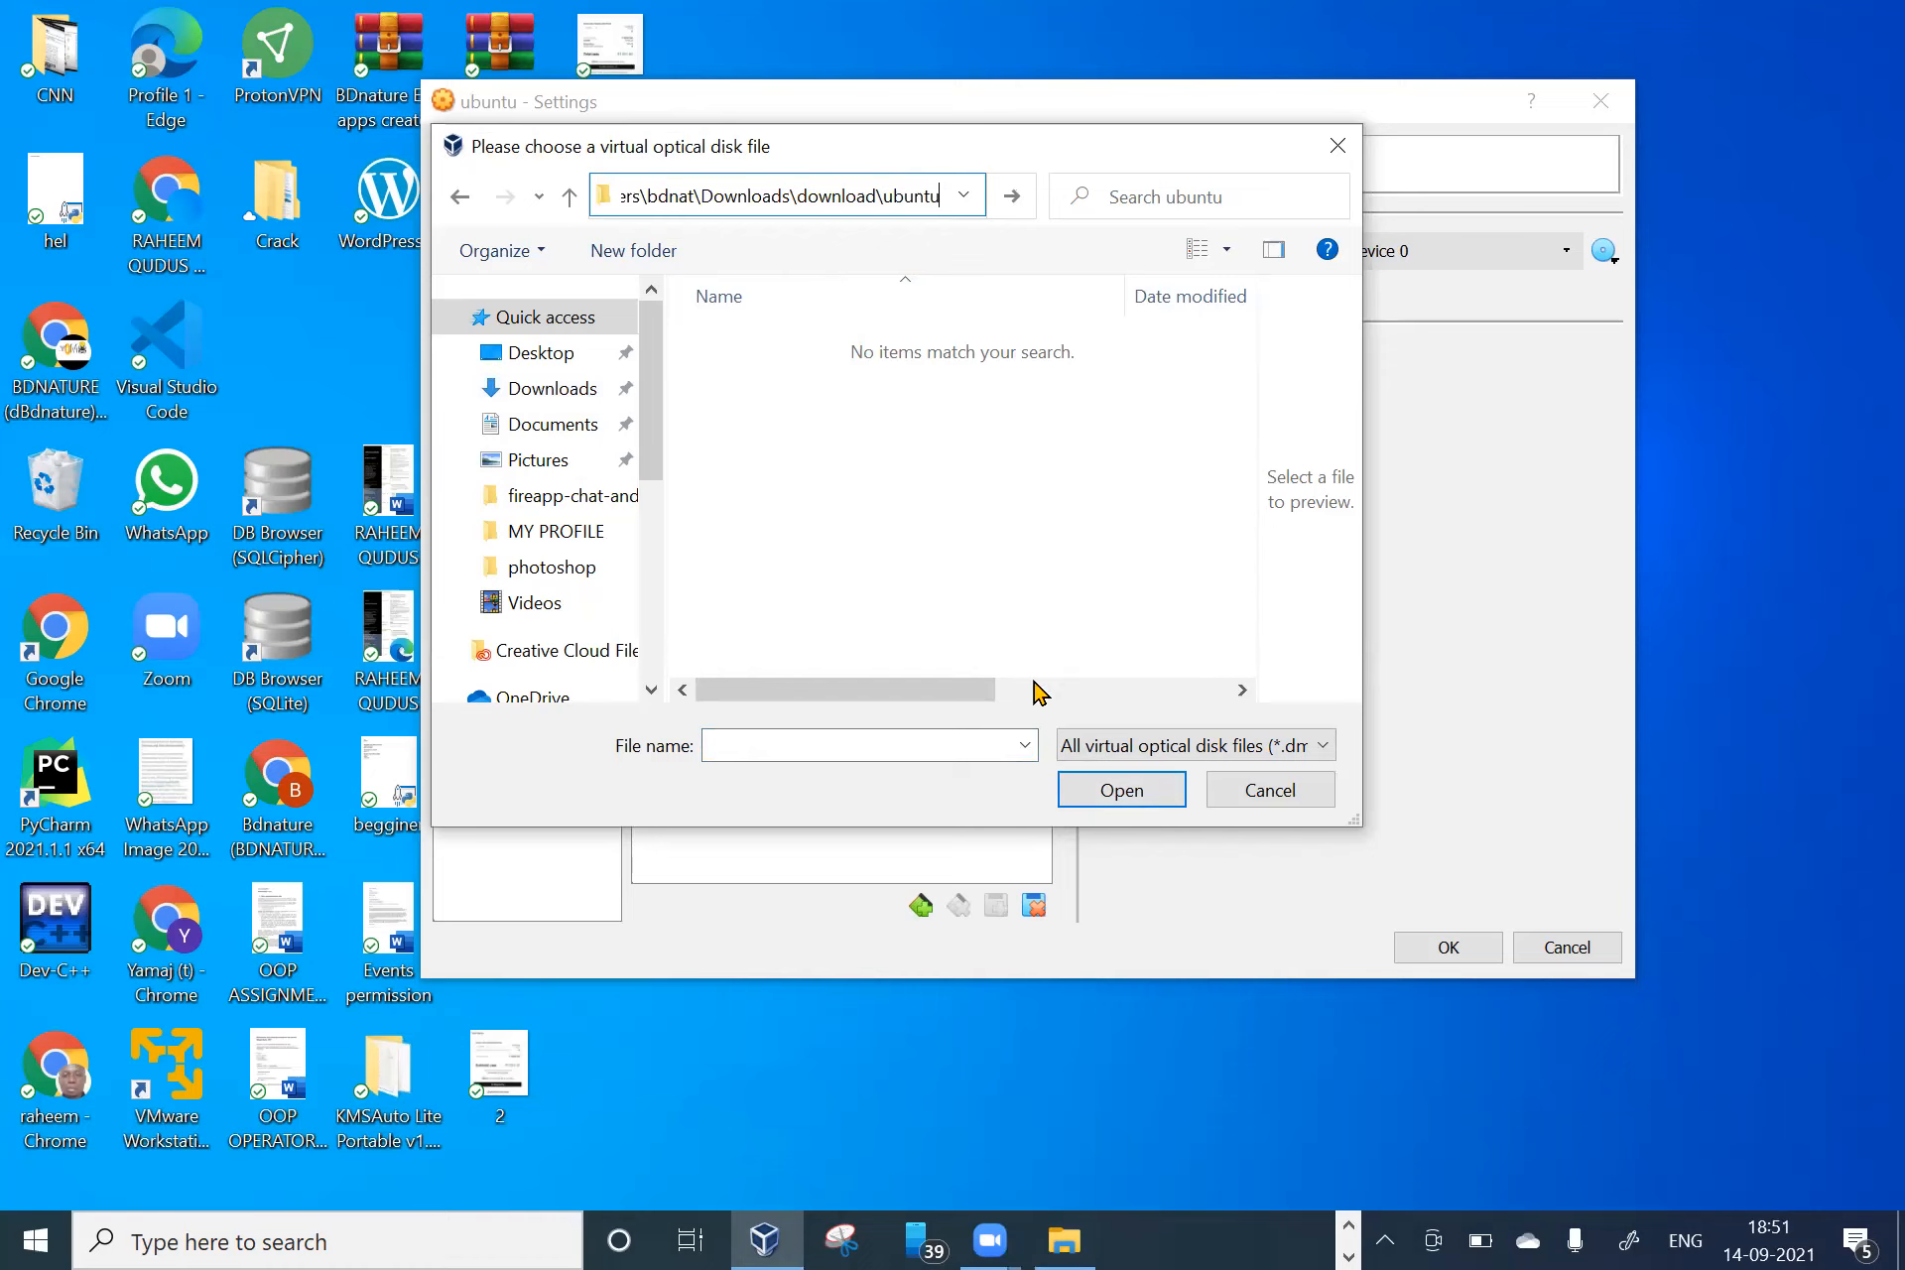
{"action": "left_click", "coordinate": [1084, 790]}
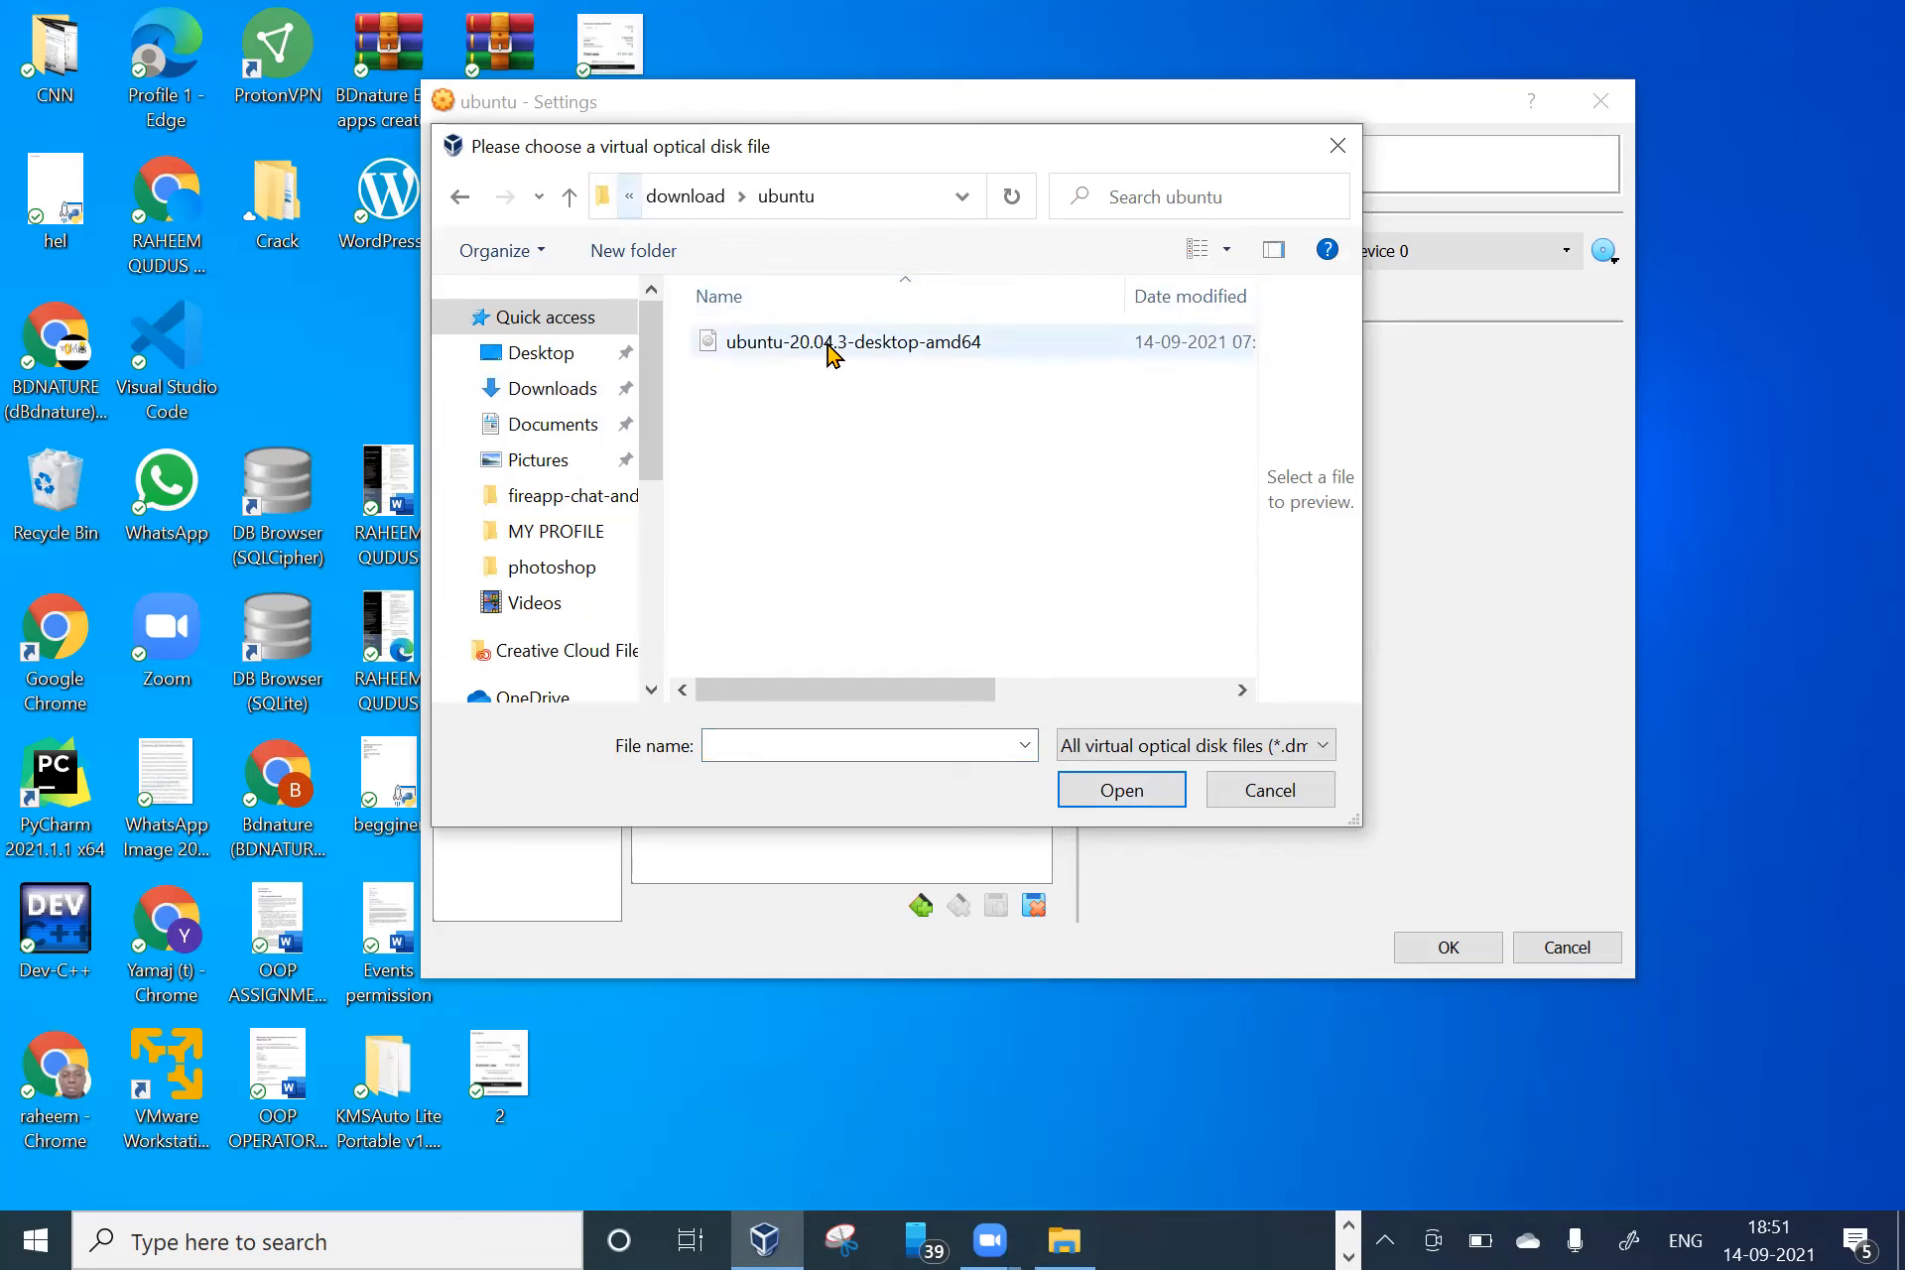
{"action": "left_click", "coordinate": [826, 341]}
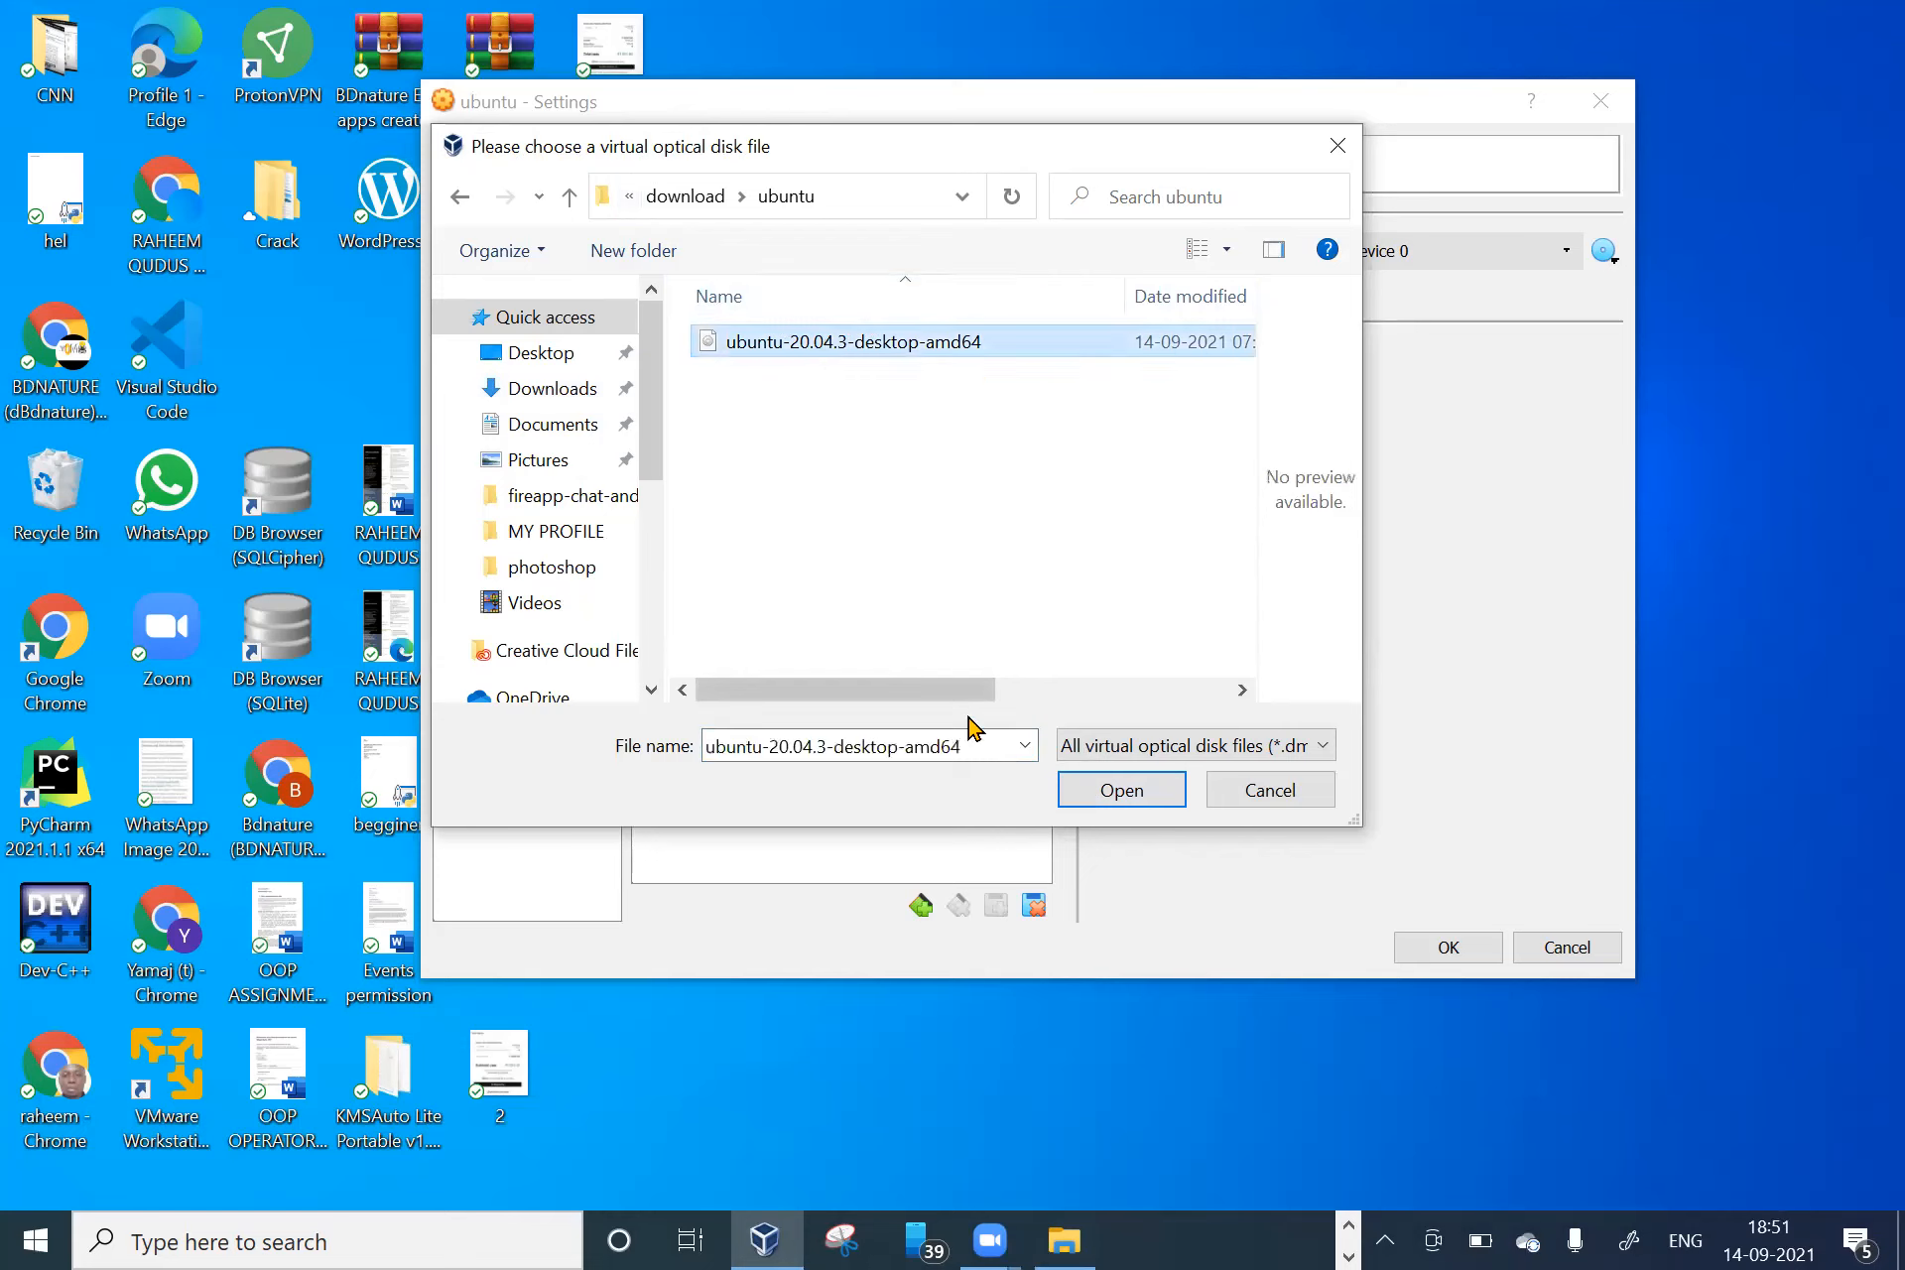
{"action": "left_click", "coordinate": [1102, 800]}
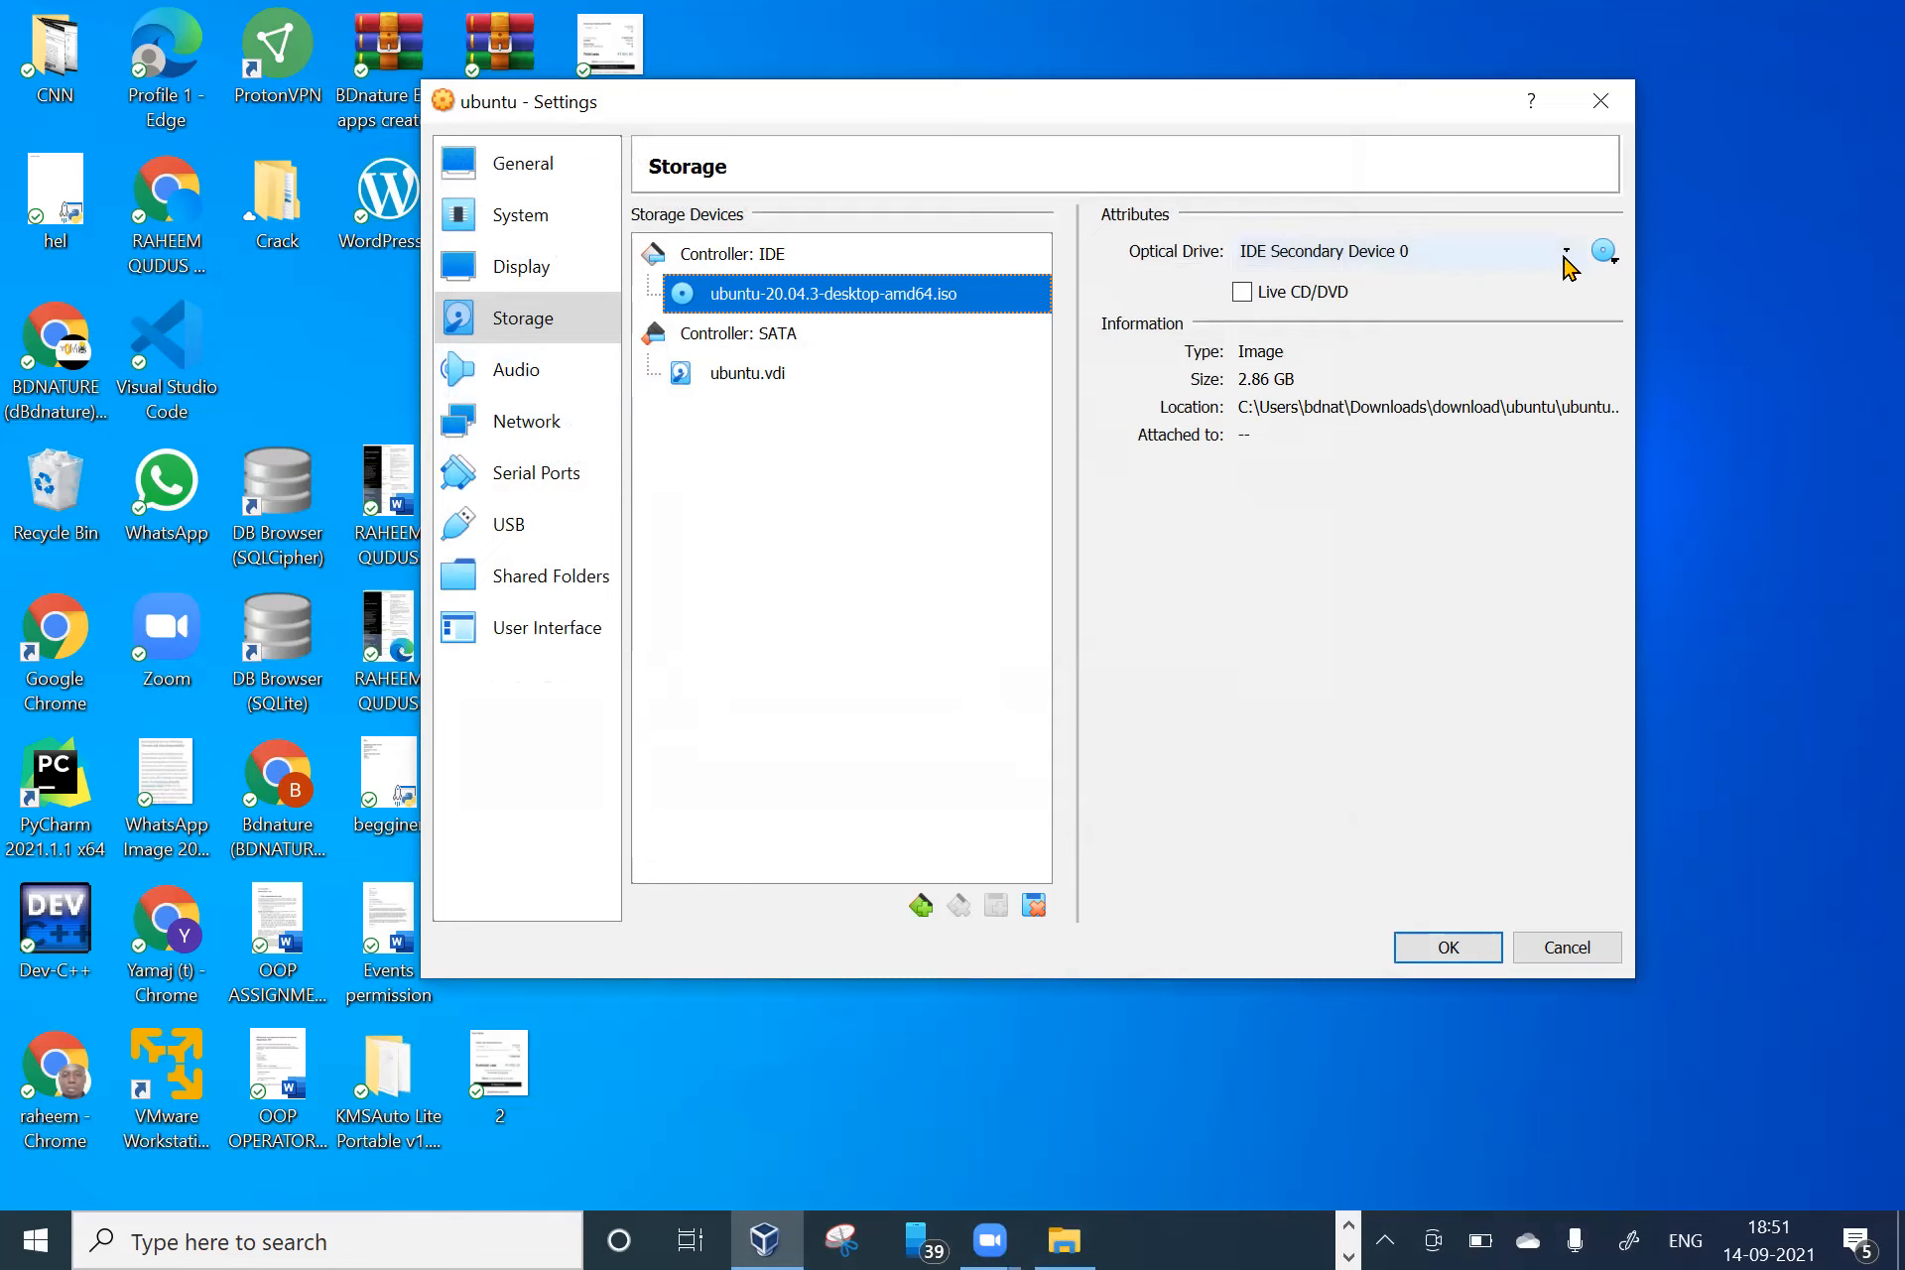
- Recheck the optical drive's disk choices and the processor settings, and save the ubuntu machine's settings
{"action": "left_click", "coordinate": [1616, 259]}
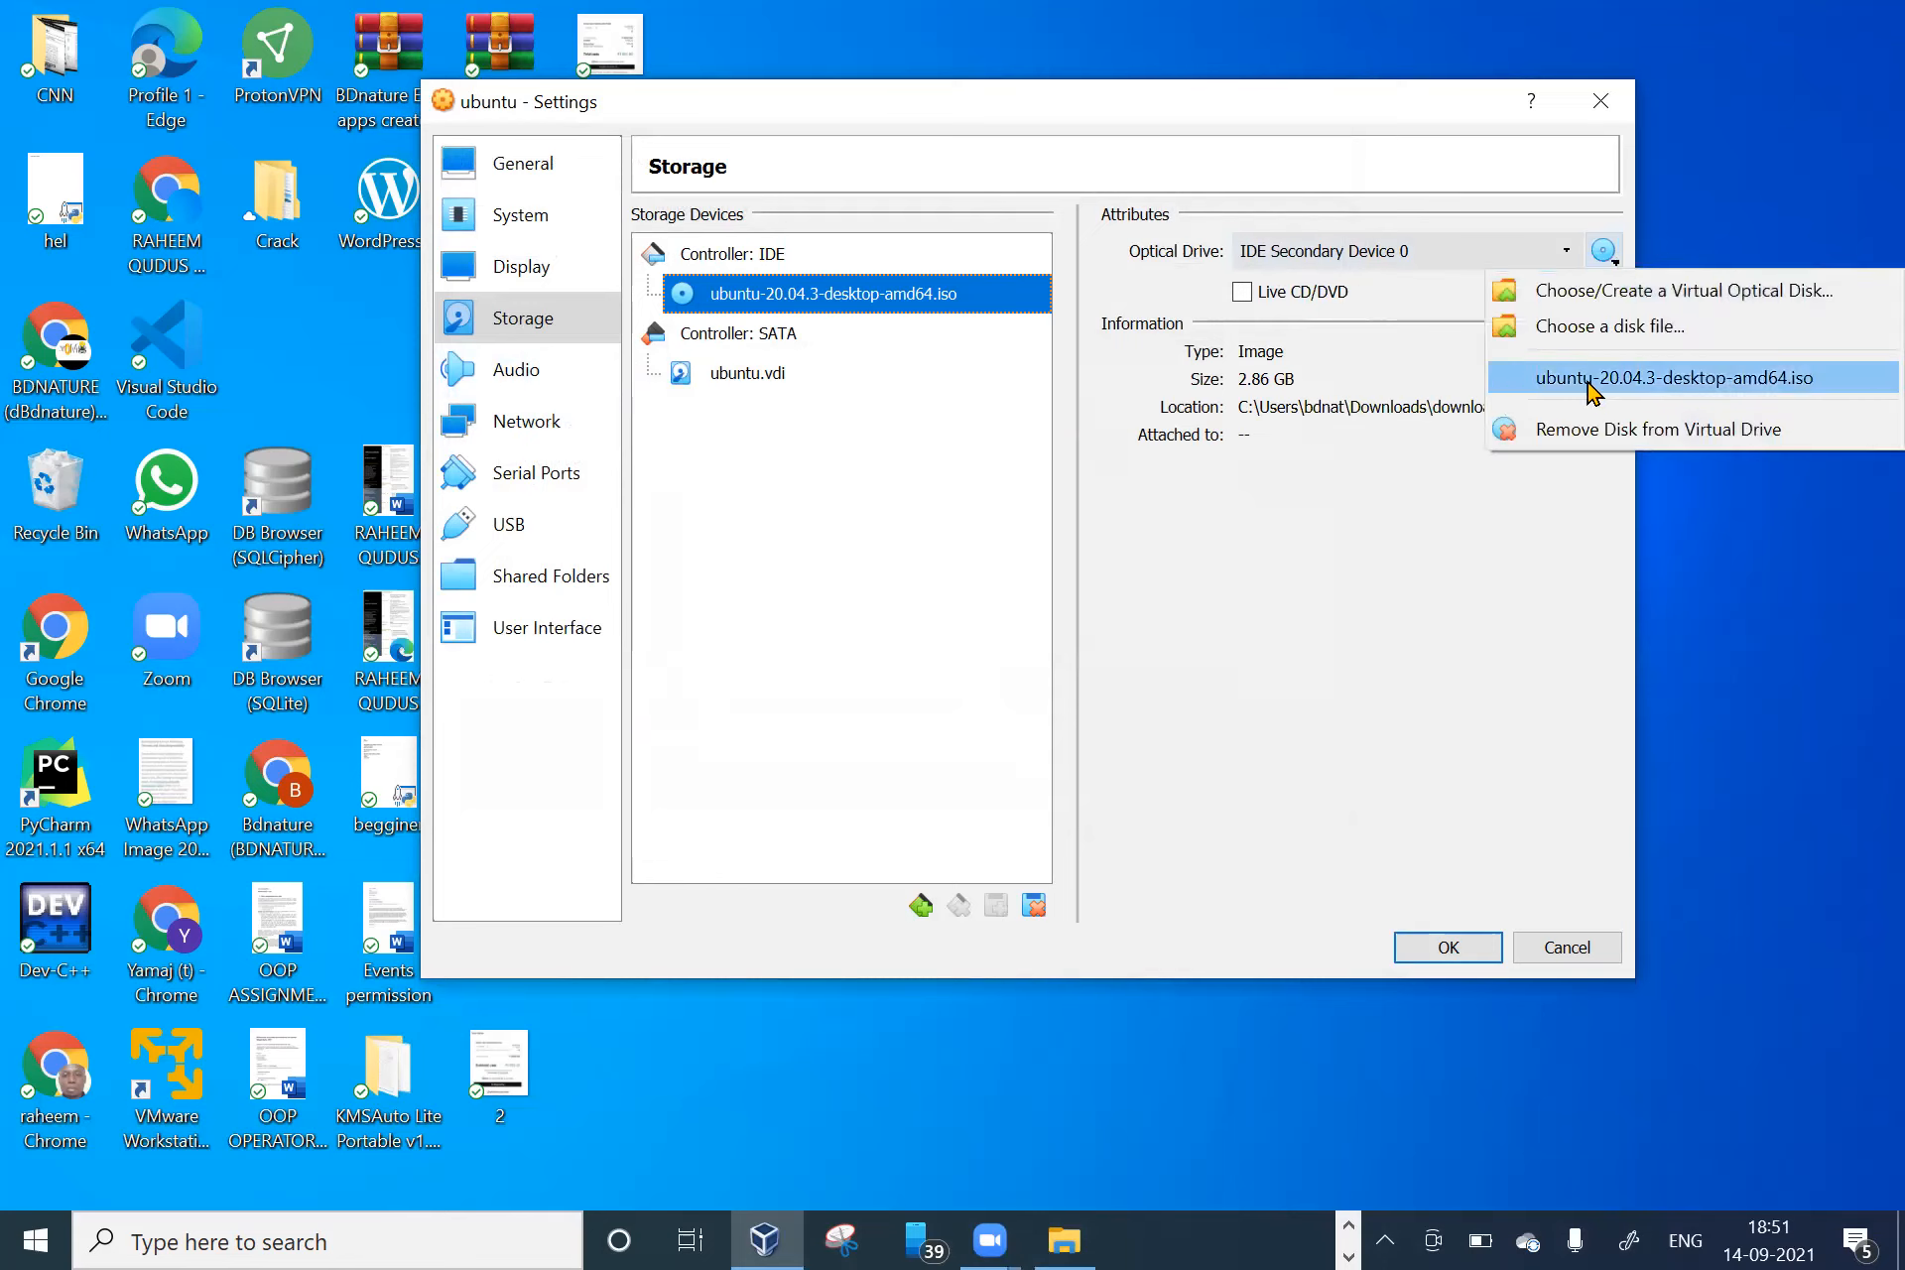
{"action": "left_click", "coordinate": [828, 512]}
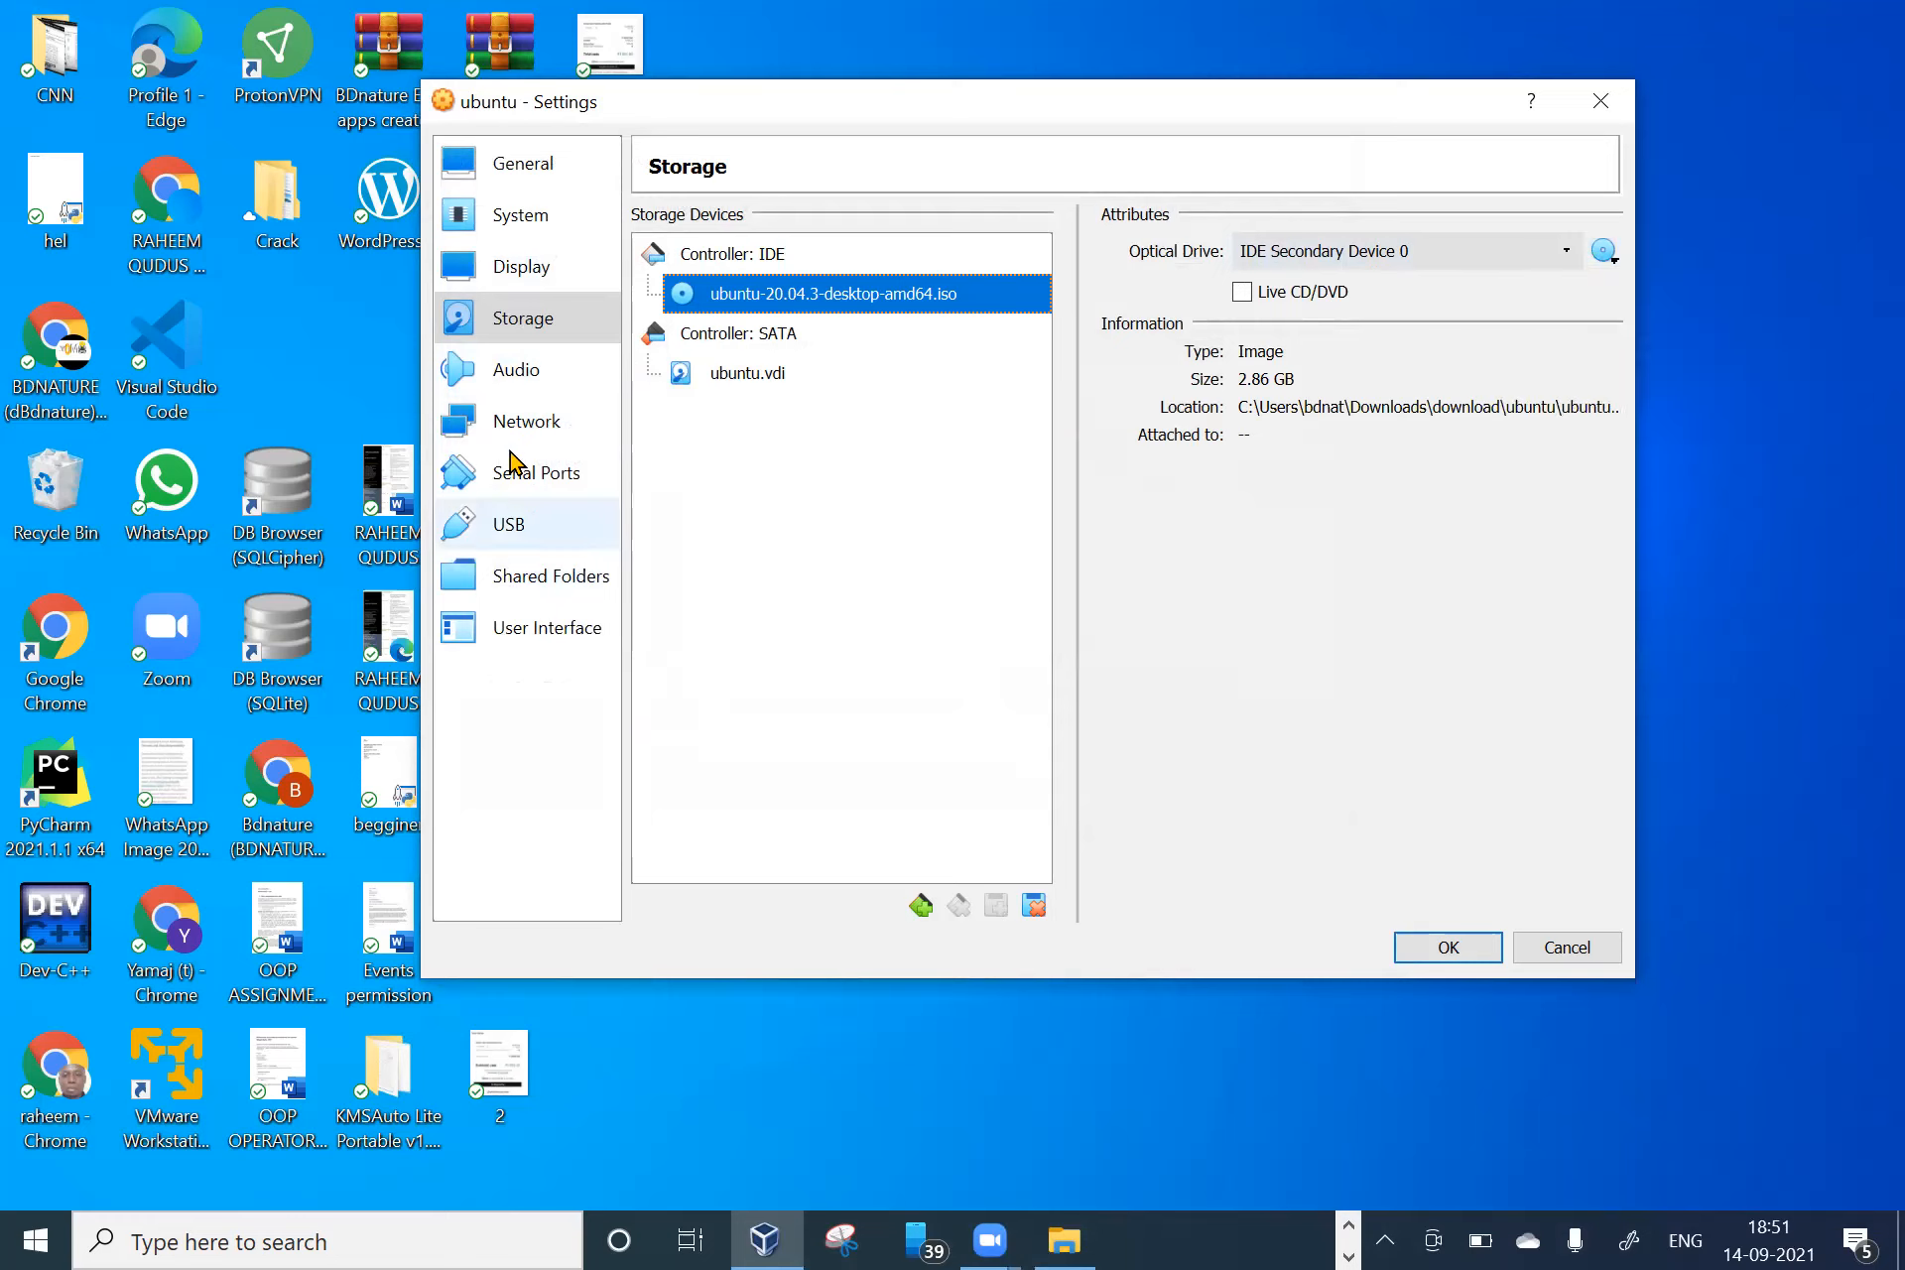
{"action": "left_click", "coordinate": [517, 212]}
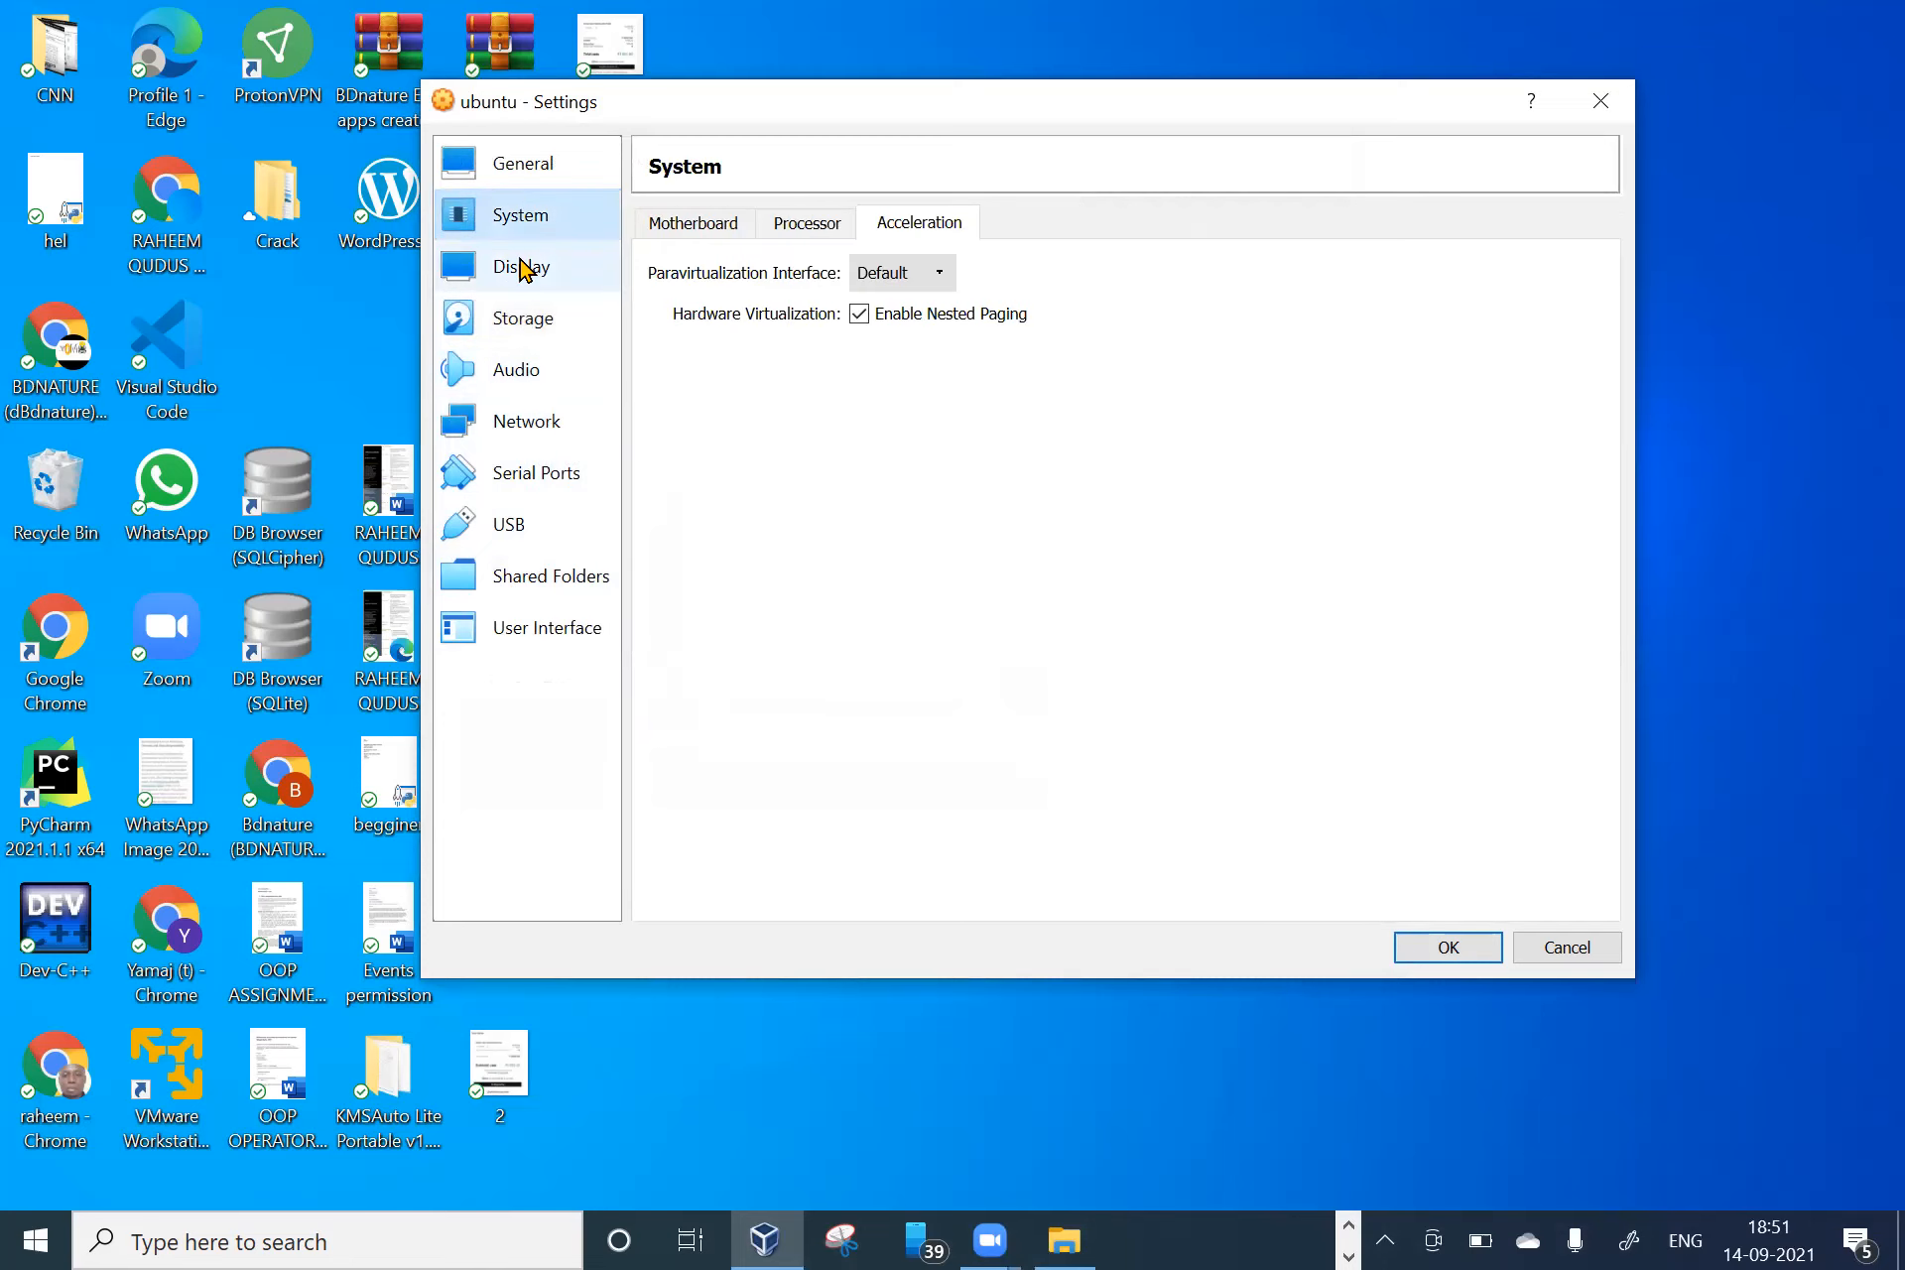
{"action": "left_click", "coordinate": [806, 225]}
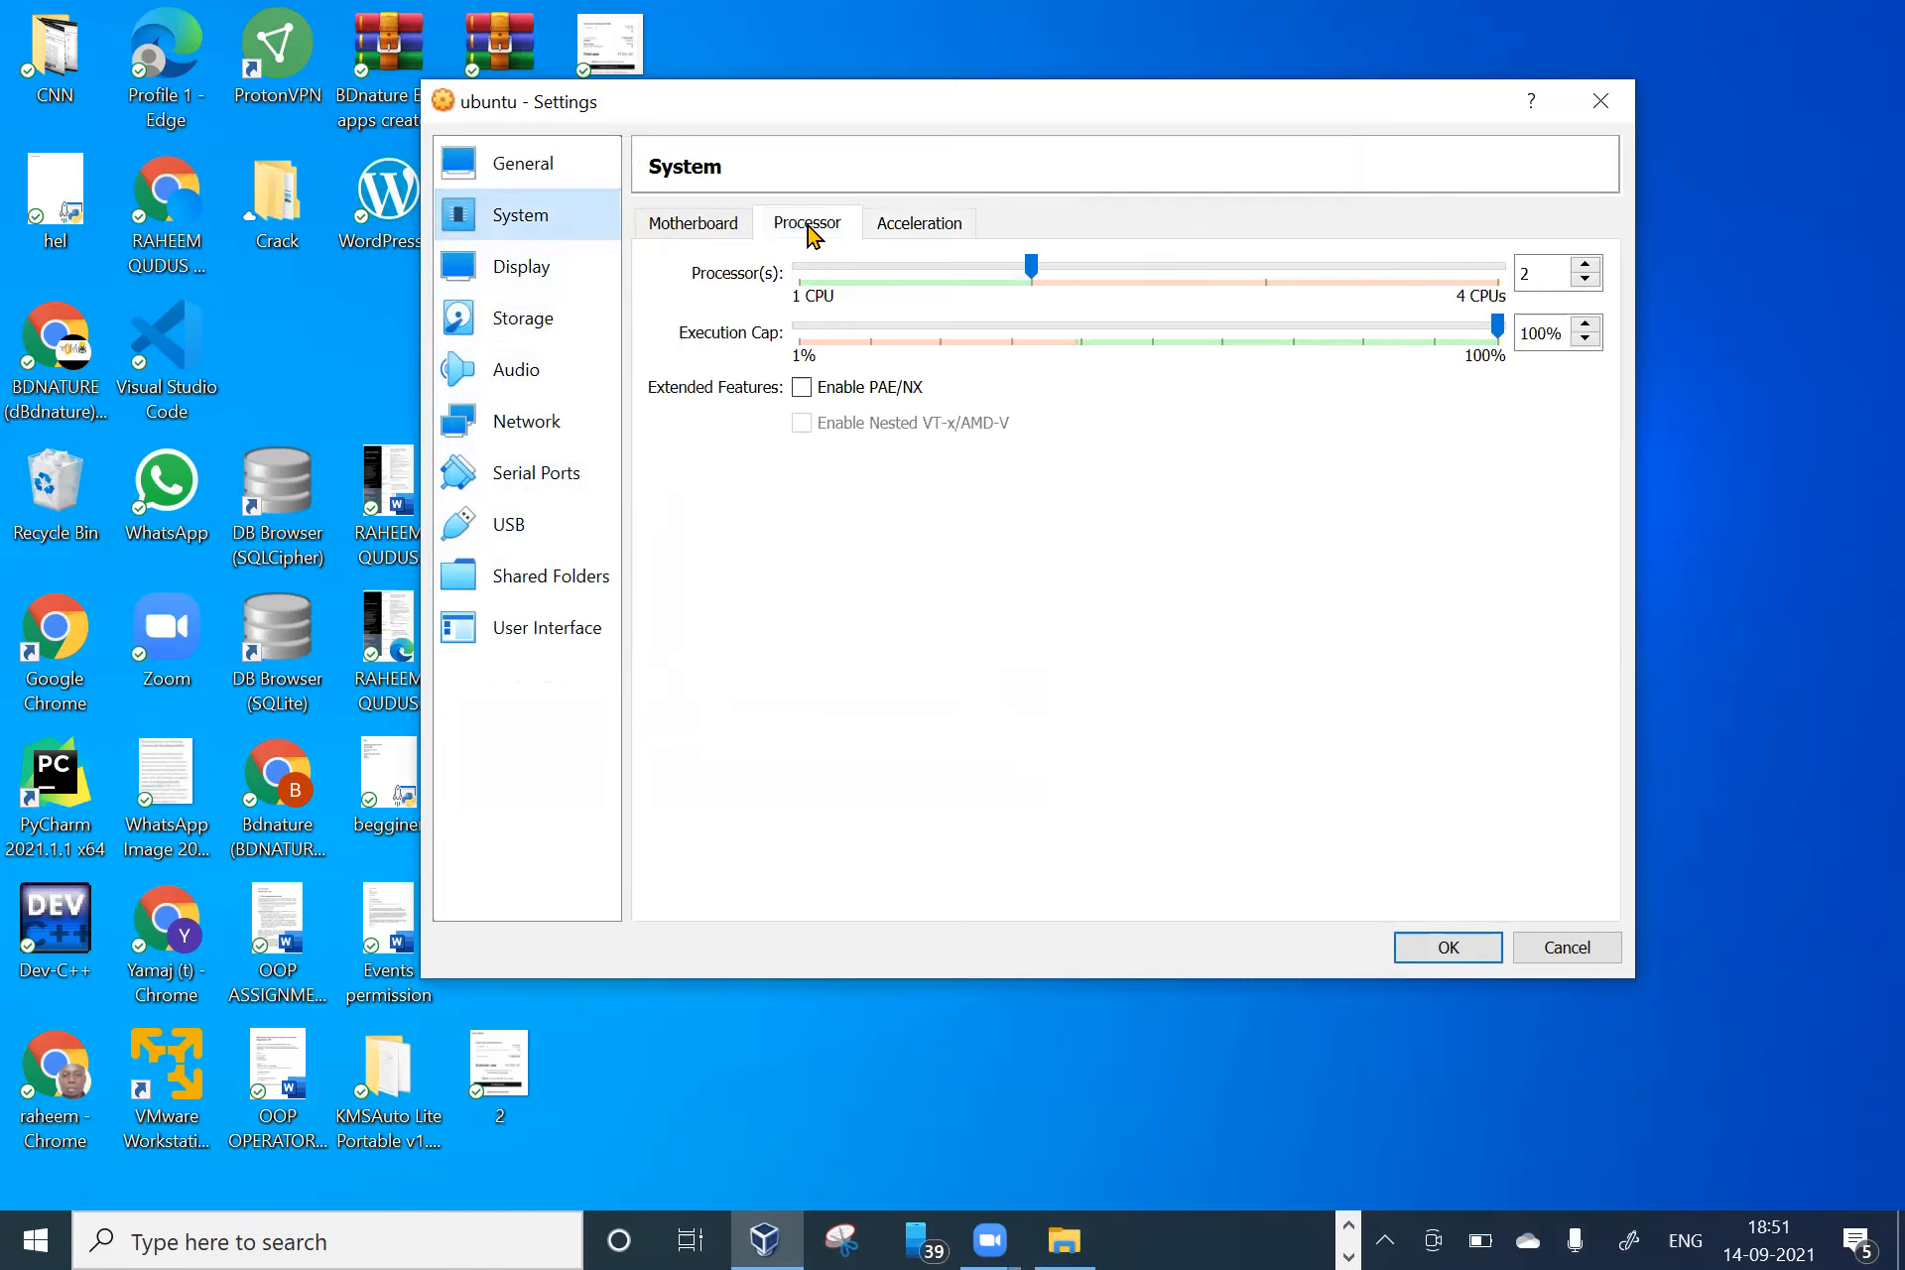
{"action": "left_click", "coordinate": [1447, 947]}
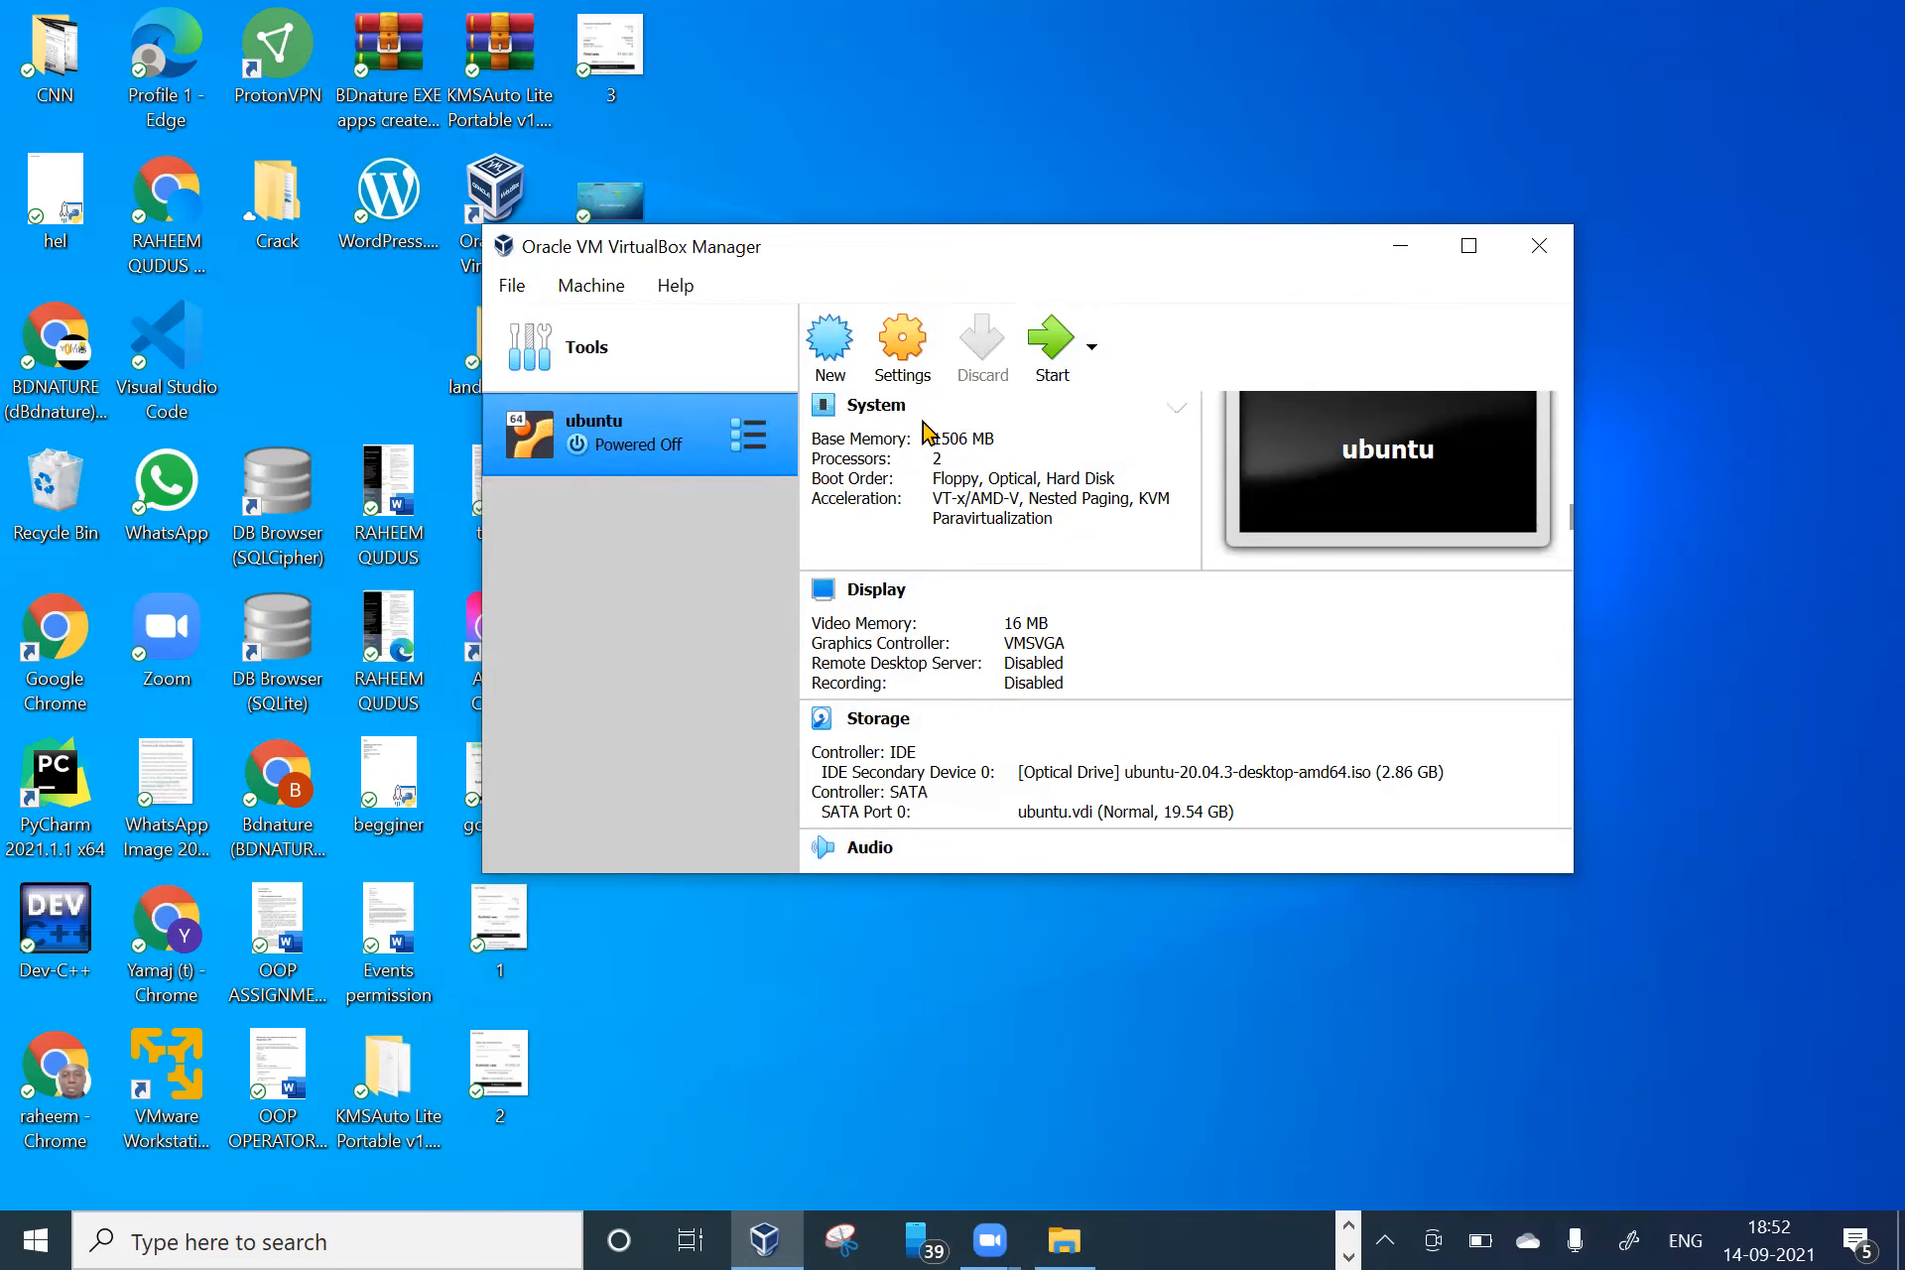
- Start the ubuntu virtual machine and enlarge its window to fill the desktop while it boots
{"action": "left_click", "coordinate": [1052, 363]}
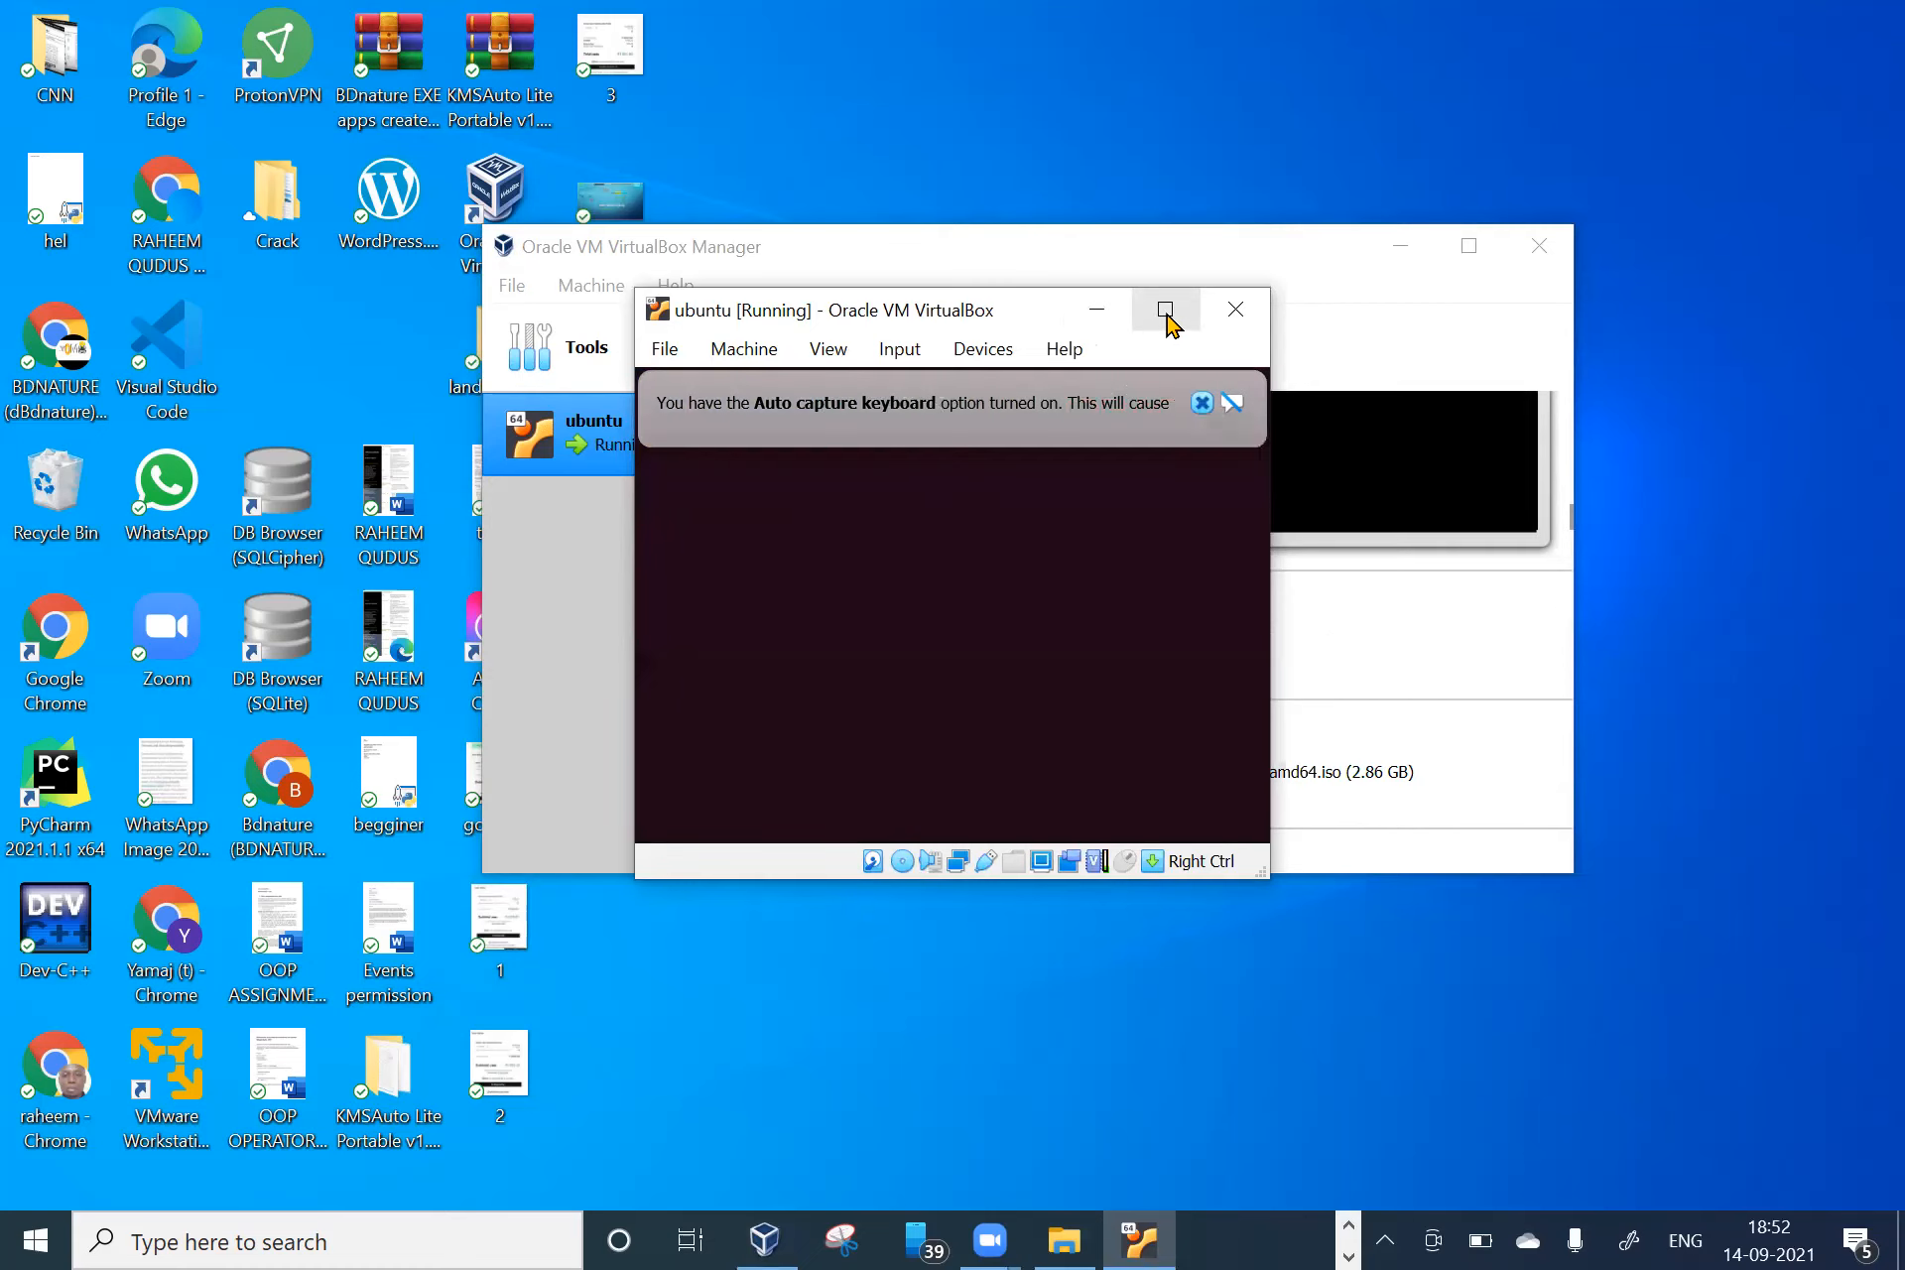
{"action": "left_click", "coordinate": [1164, 310]}
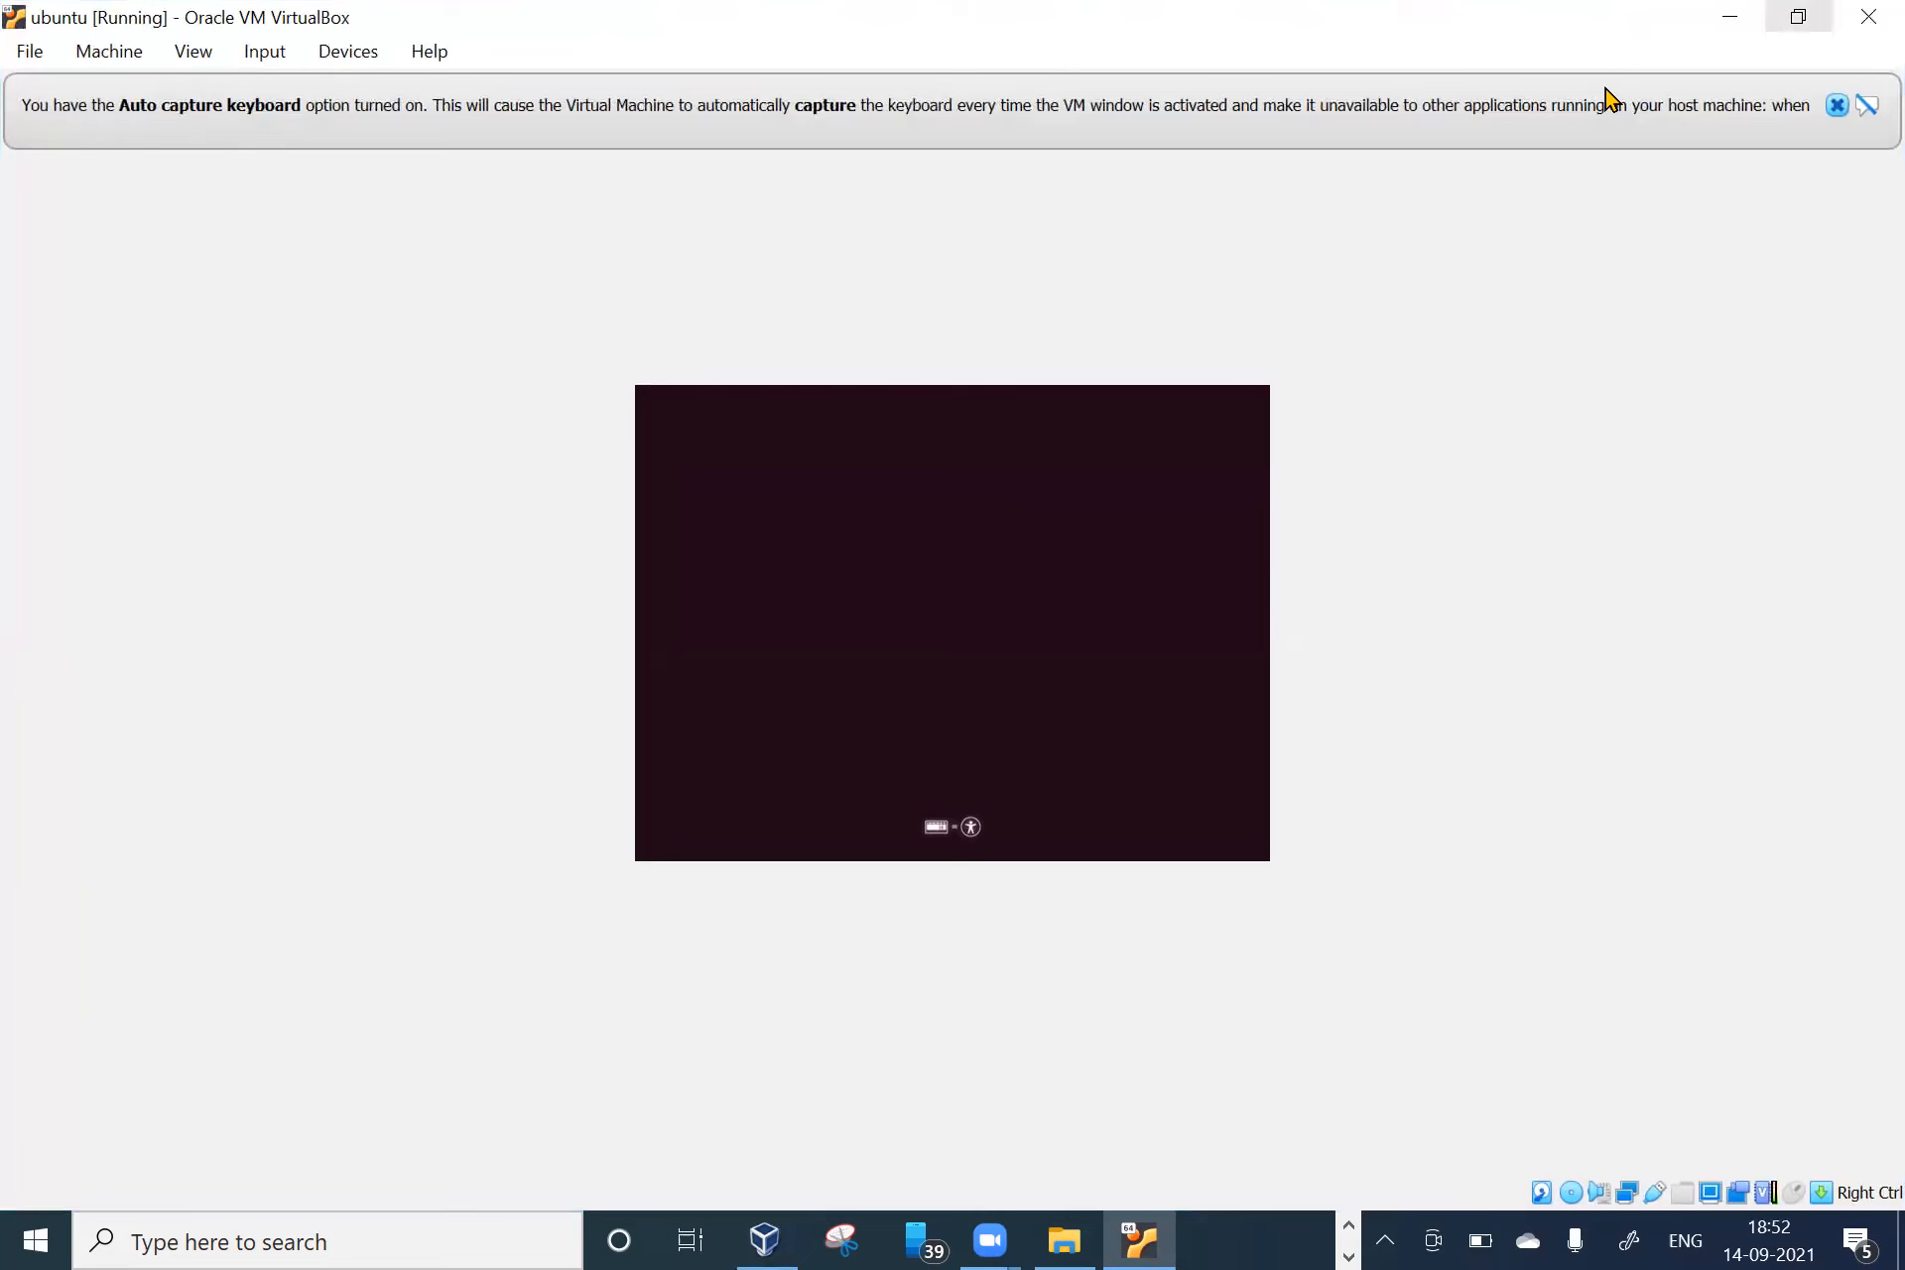
{"action": "left_click", "coordinate": [1799, 16]}
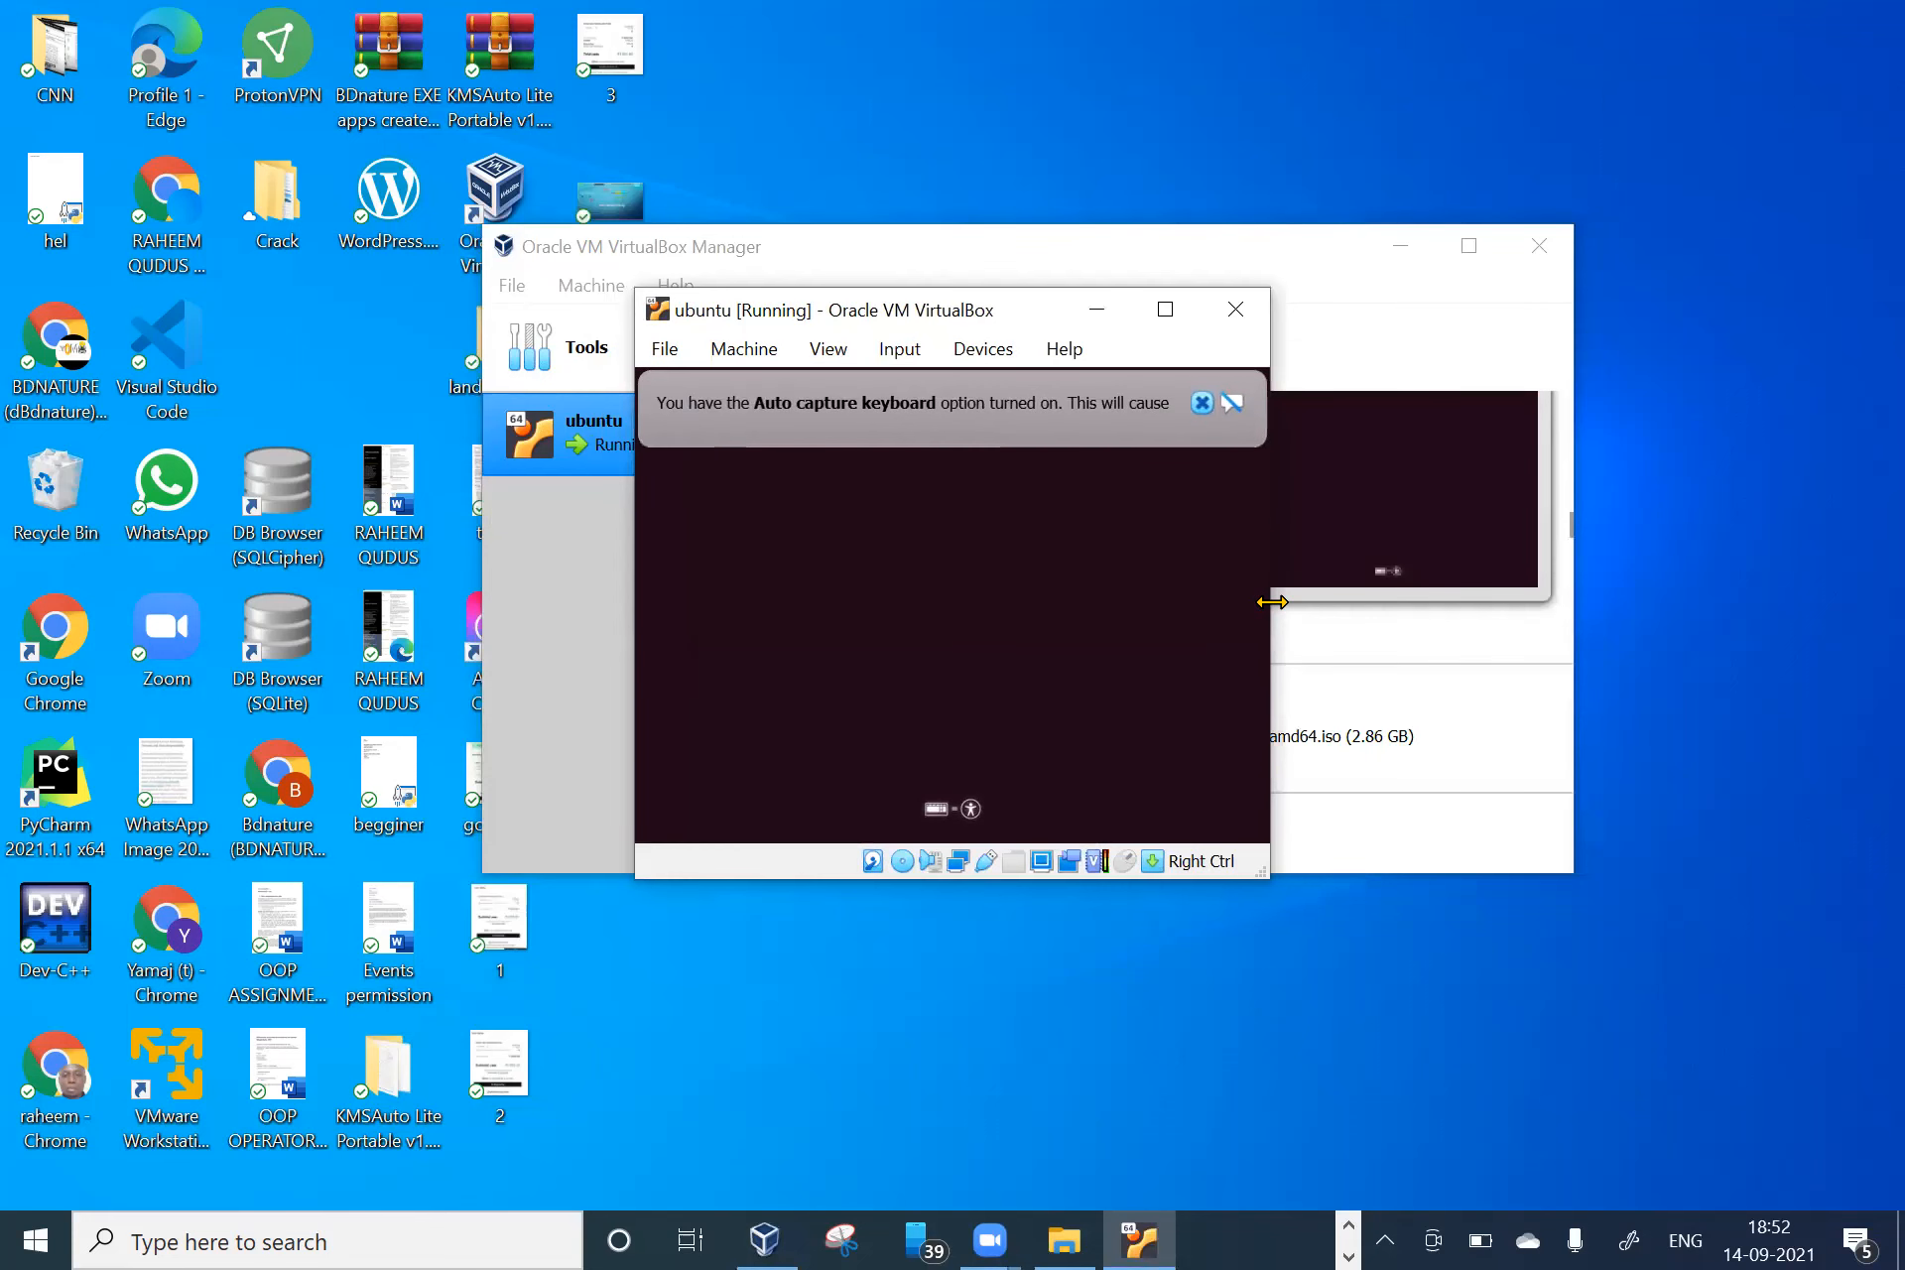
{"action": "left_click_drag", "start_coordinate": [1272, 602], "coordinate": [1791, 673]}
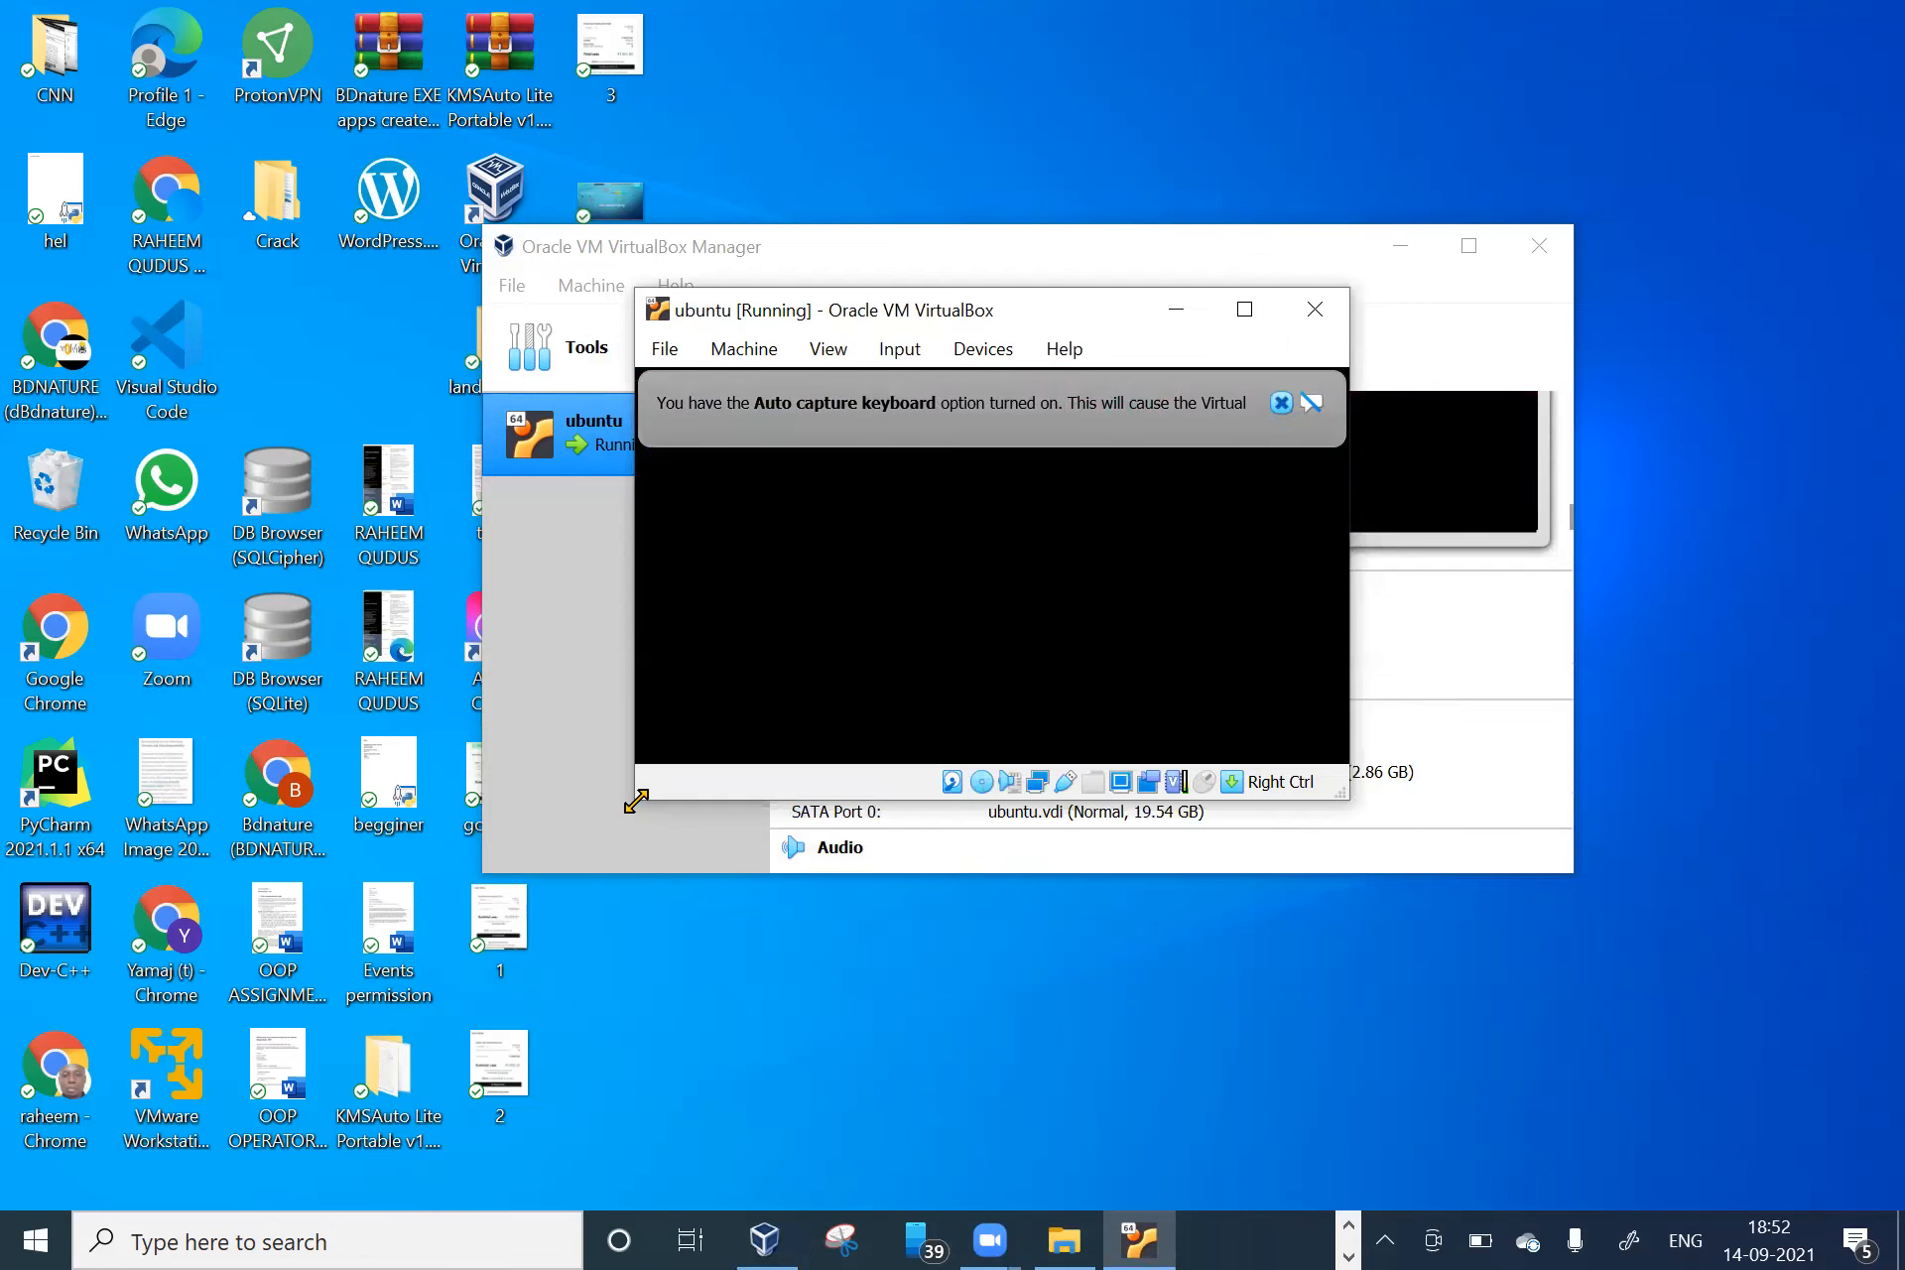
{"action": "left_click_drag", "start_coordinate": [636, 800], "coordinate": [193, 1018]}
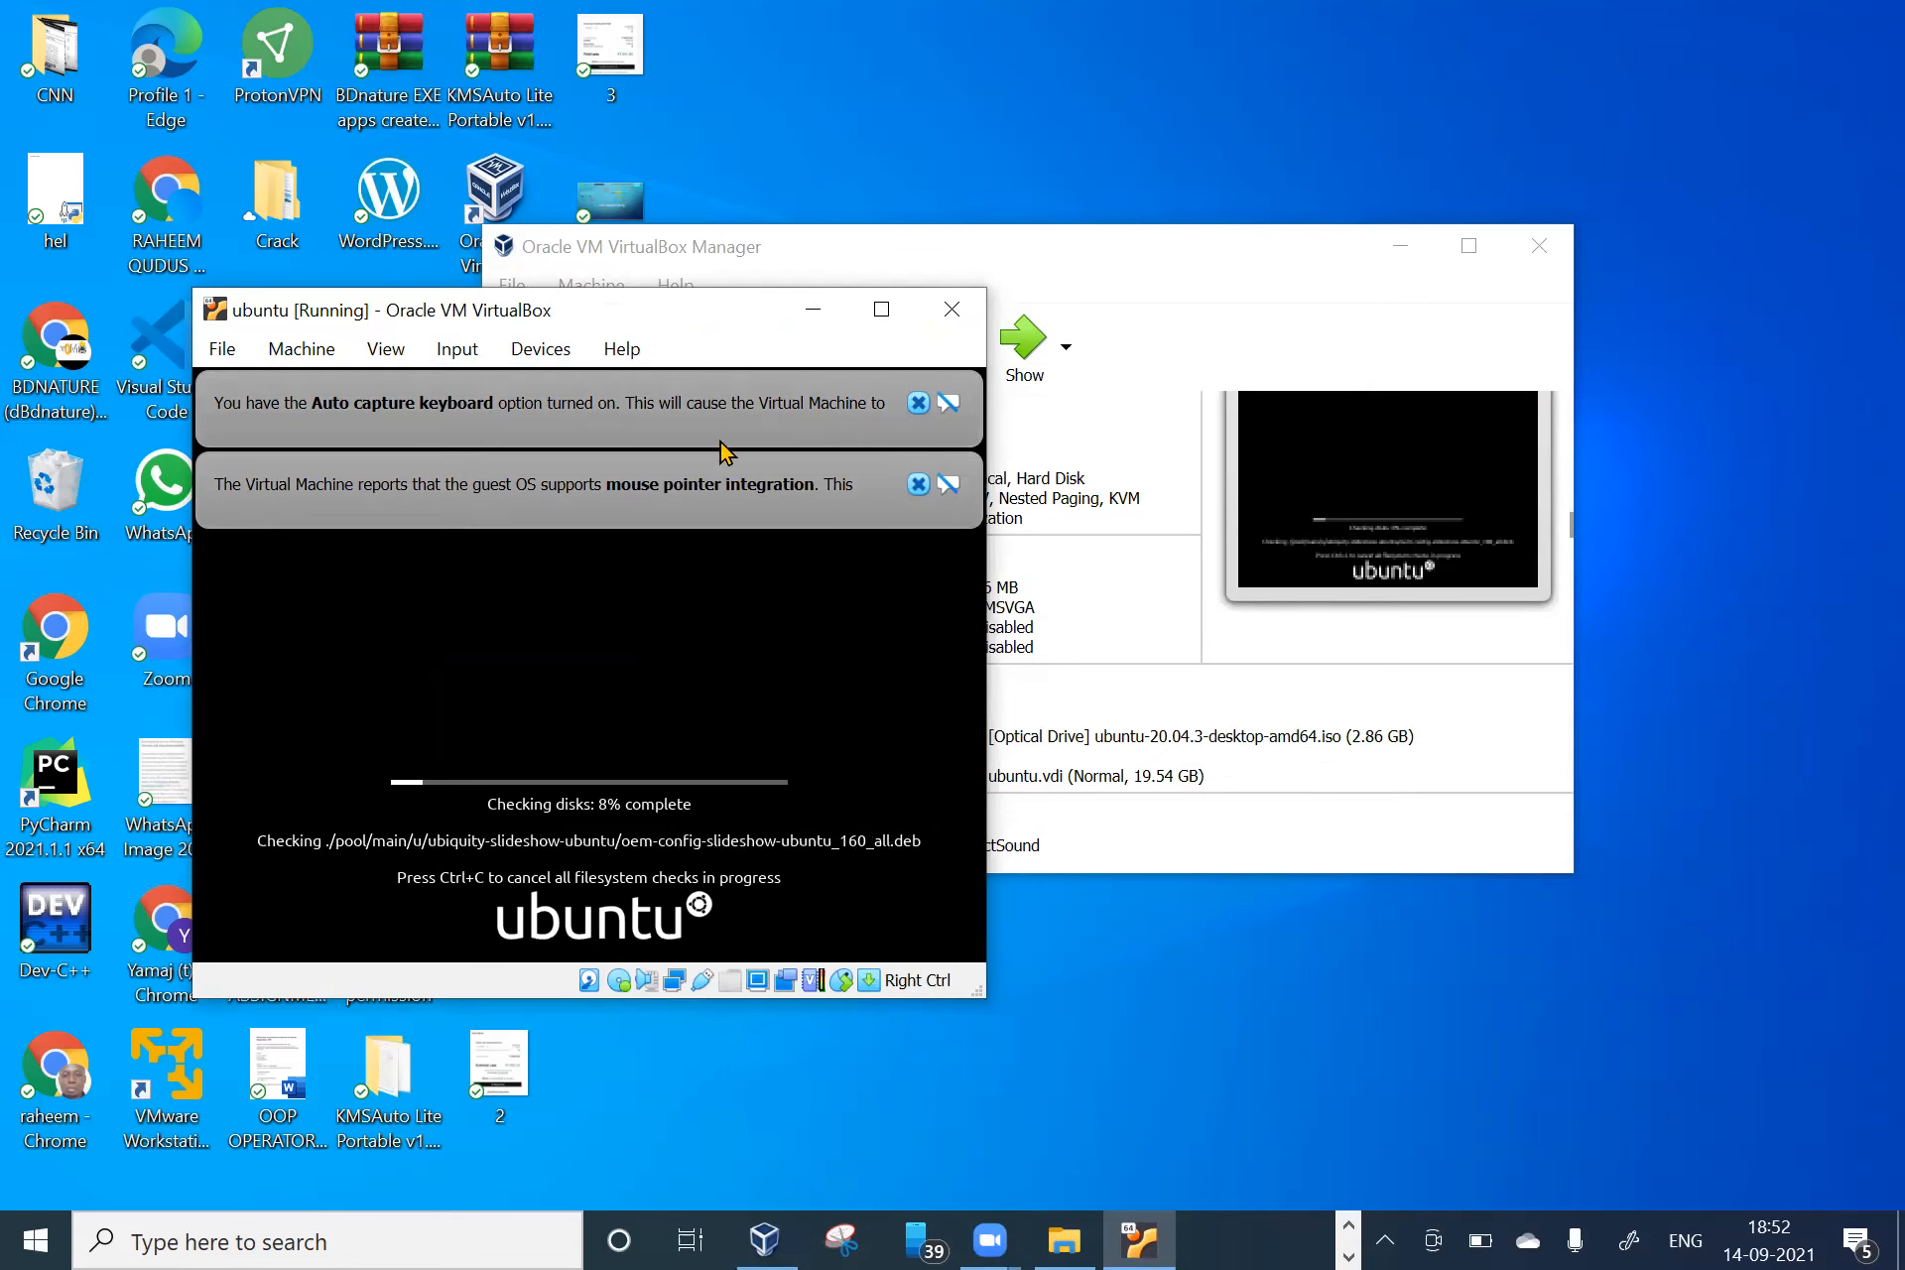
{"action": "left_click", "coordinate": [880, 310]}
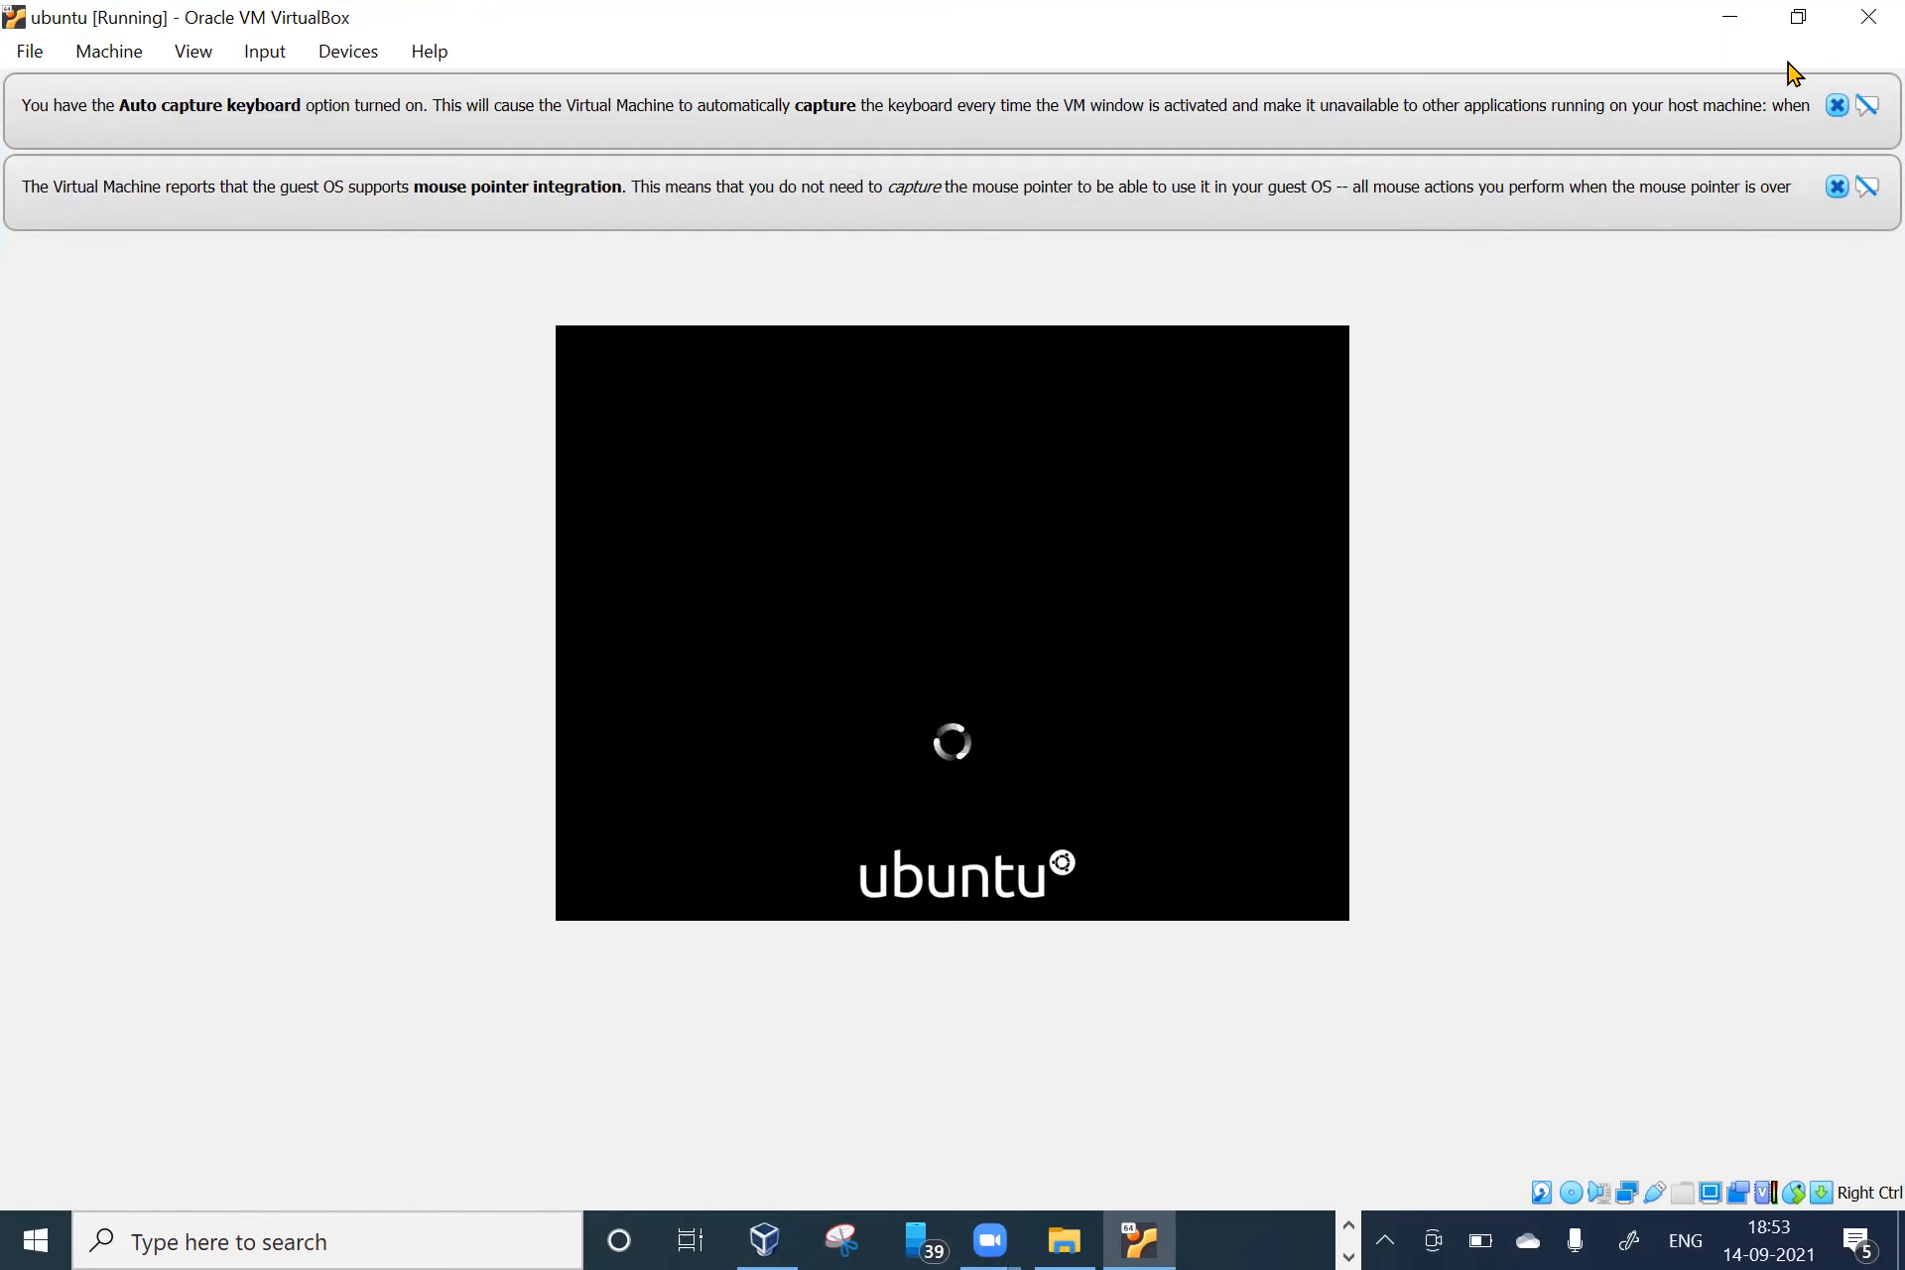
{"action": "left_click", "coordinate": [1798, 17]}
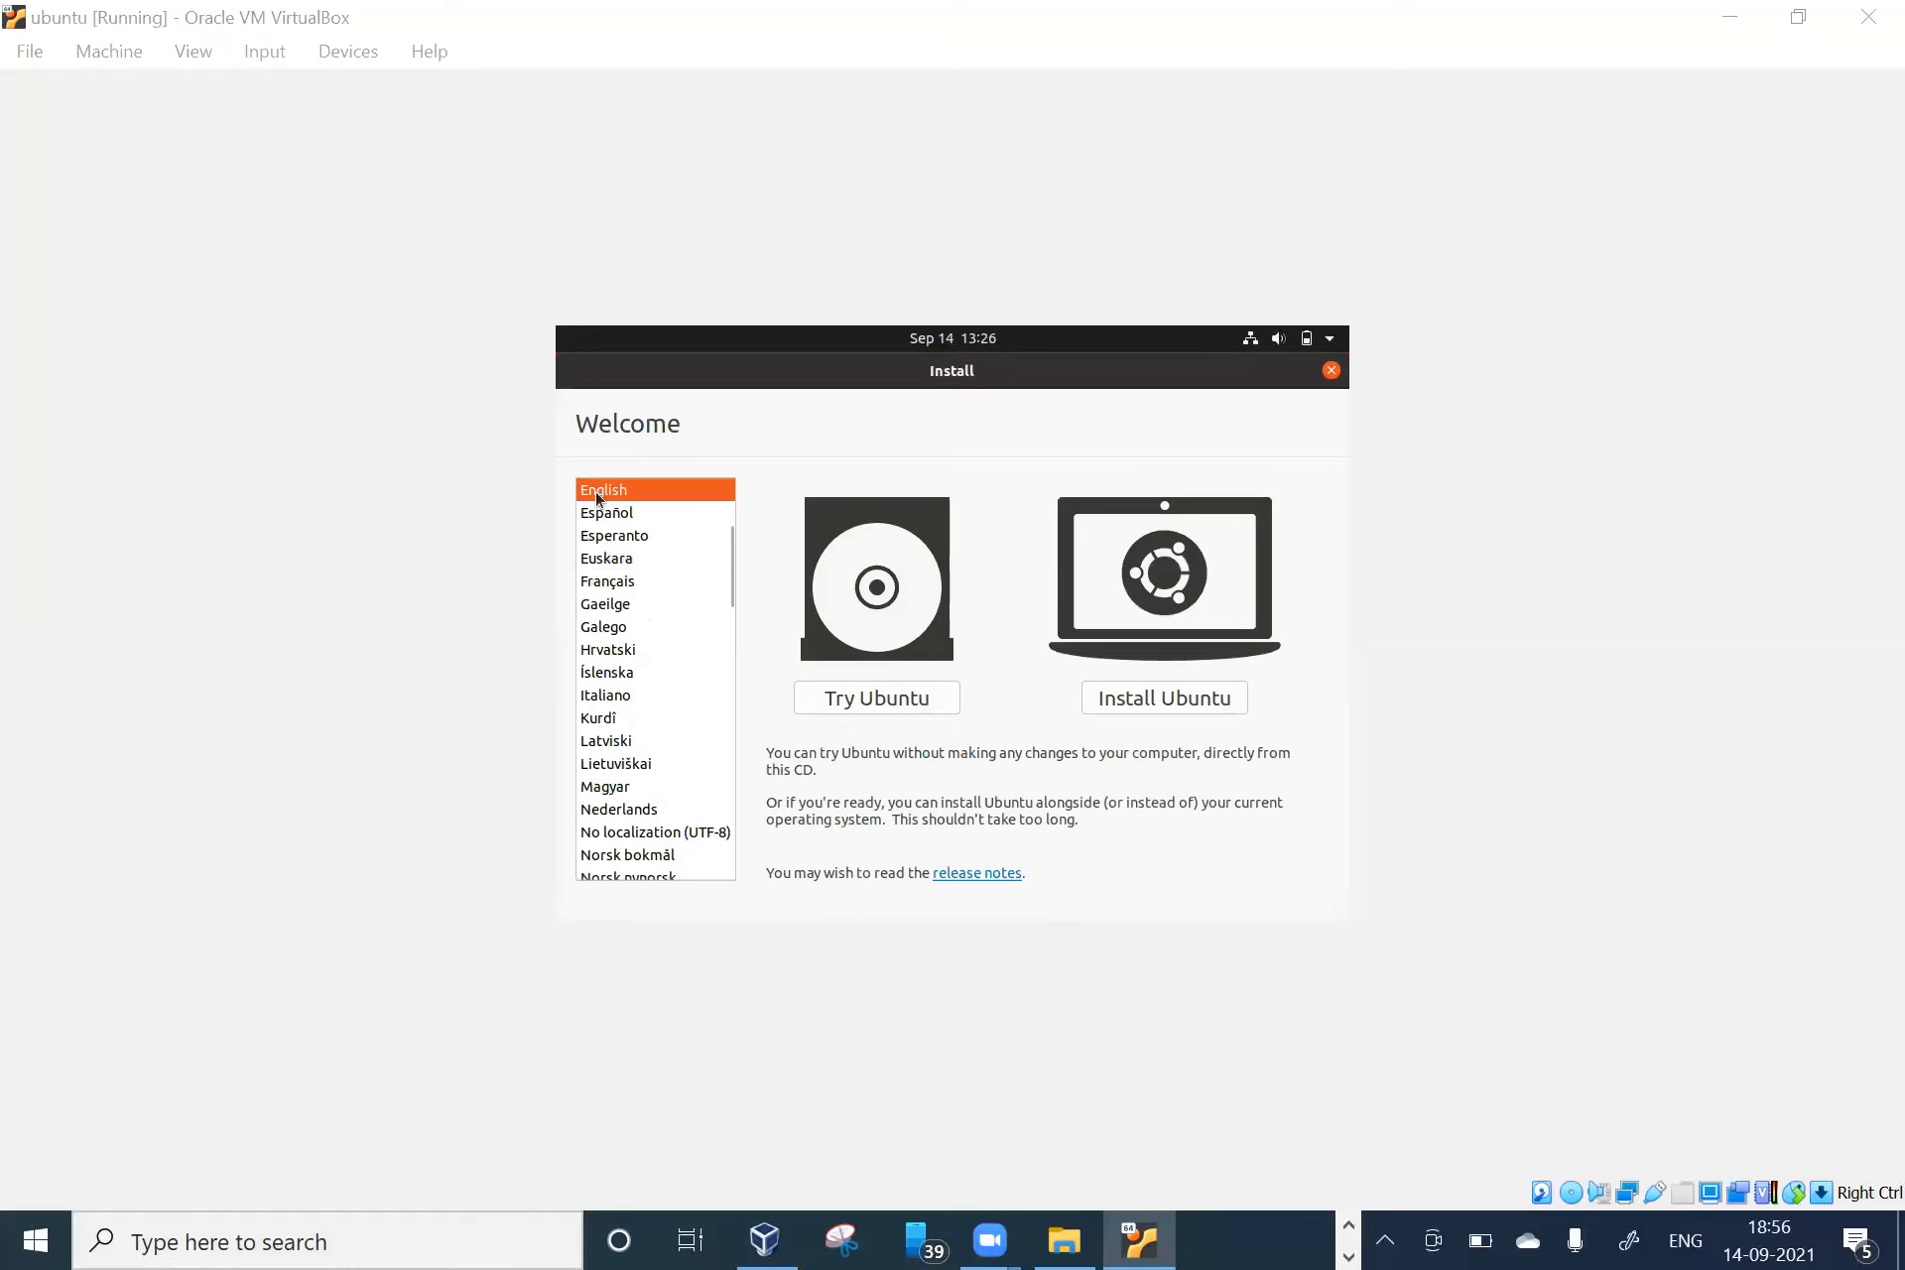
- Choose to install Ubuntu from the welcome screen and advance through the installer's feature slides during file copying
{"action": "left_click", "coordinate": [1187, 701]}
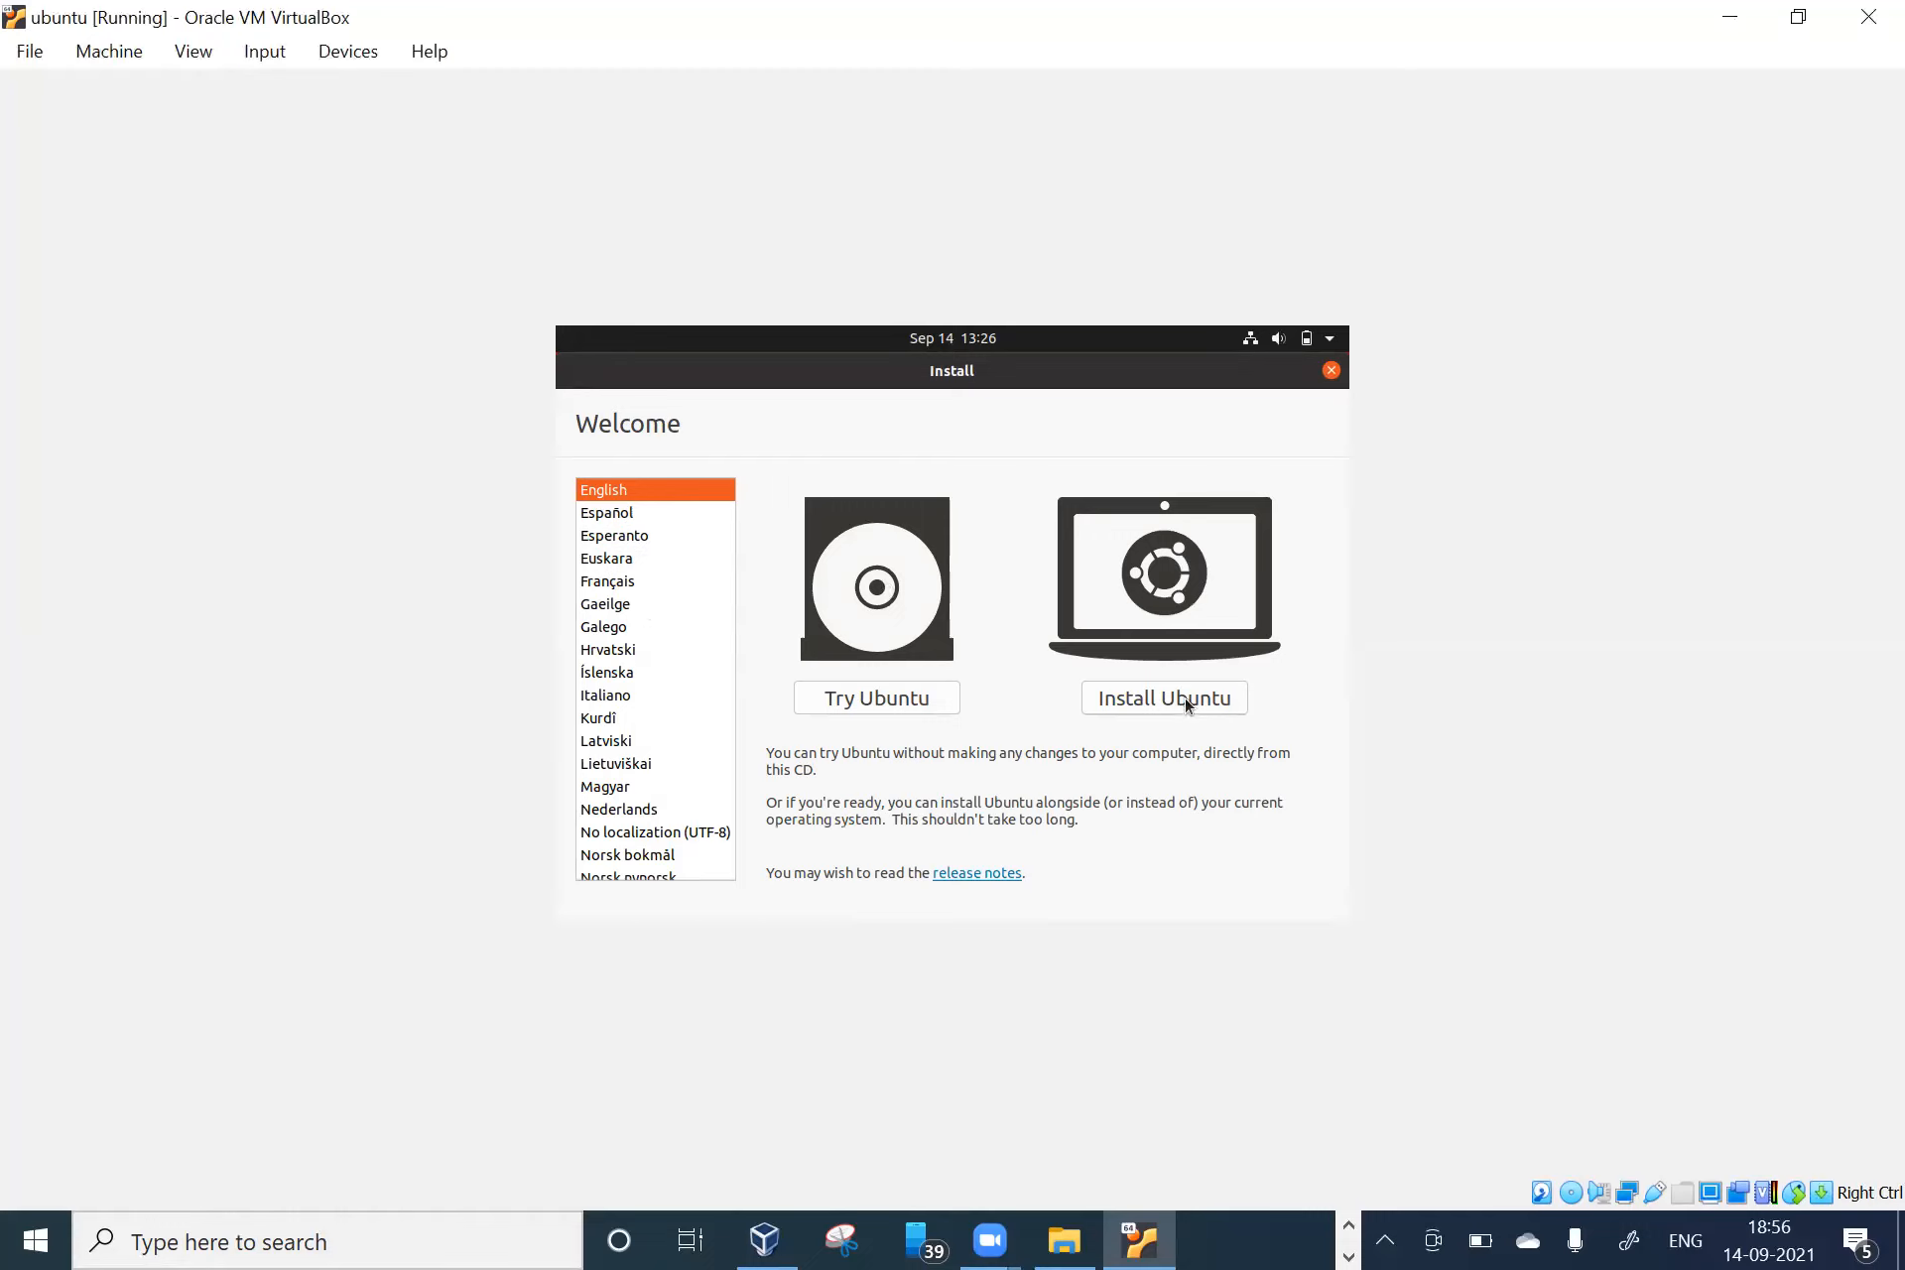
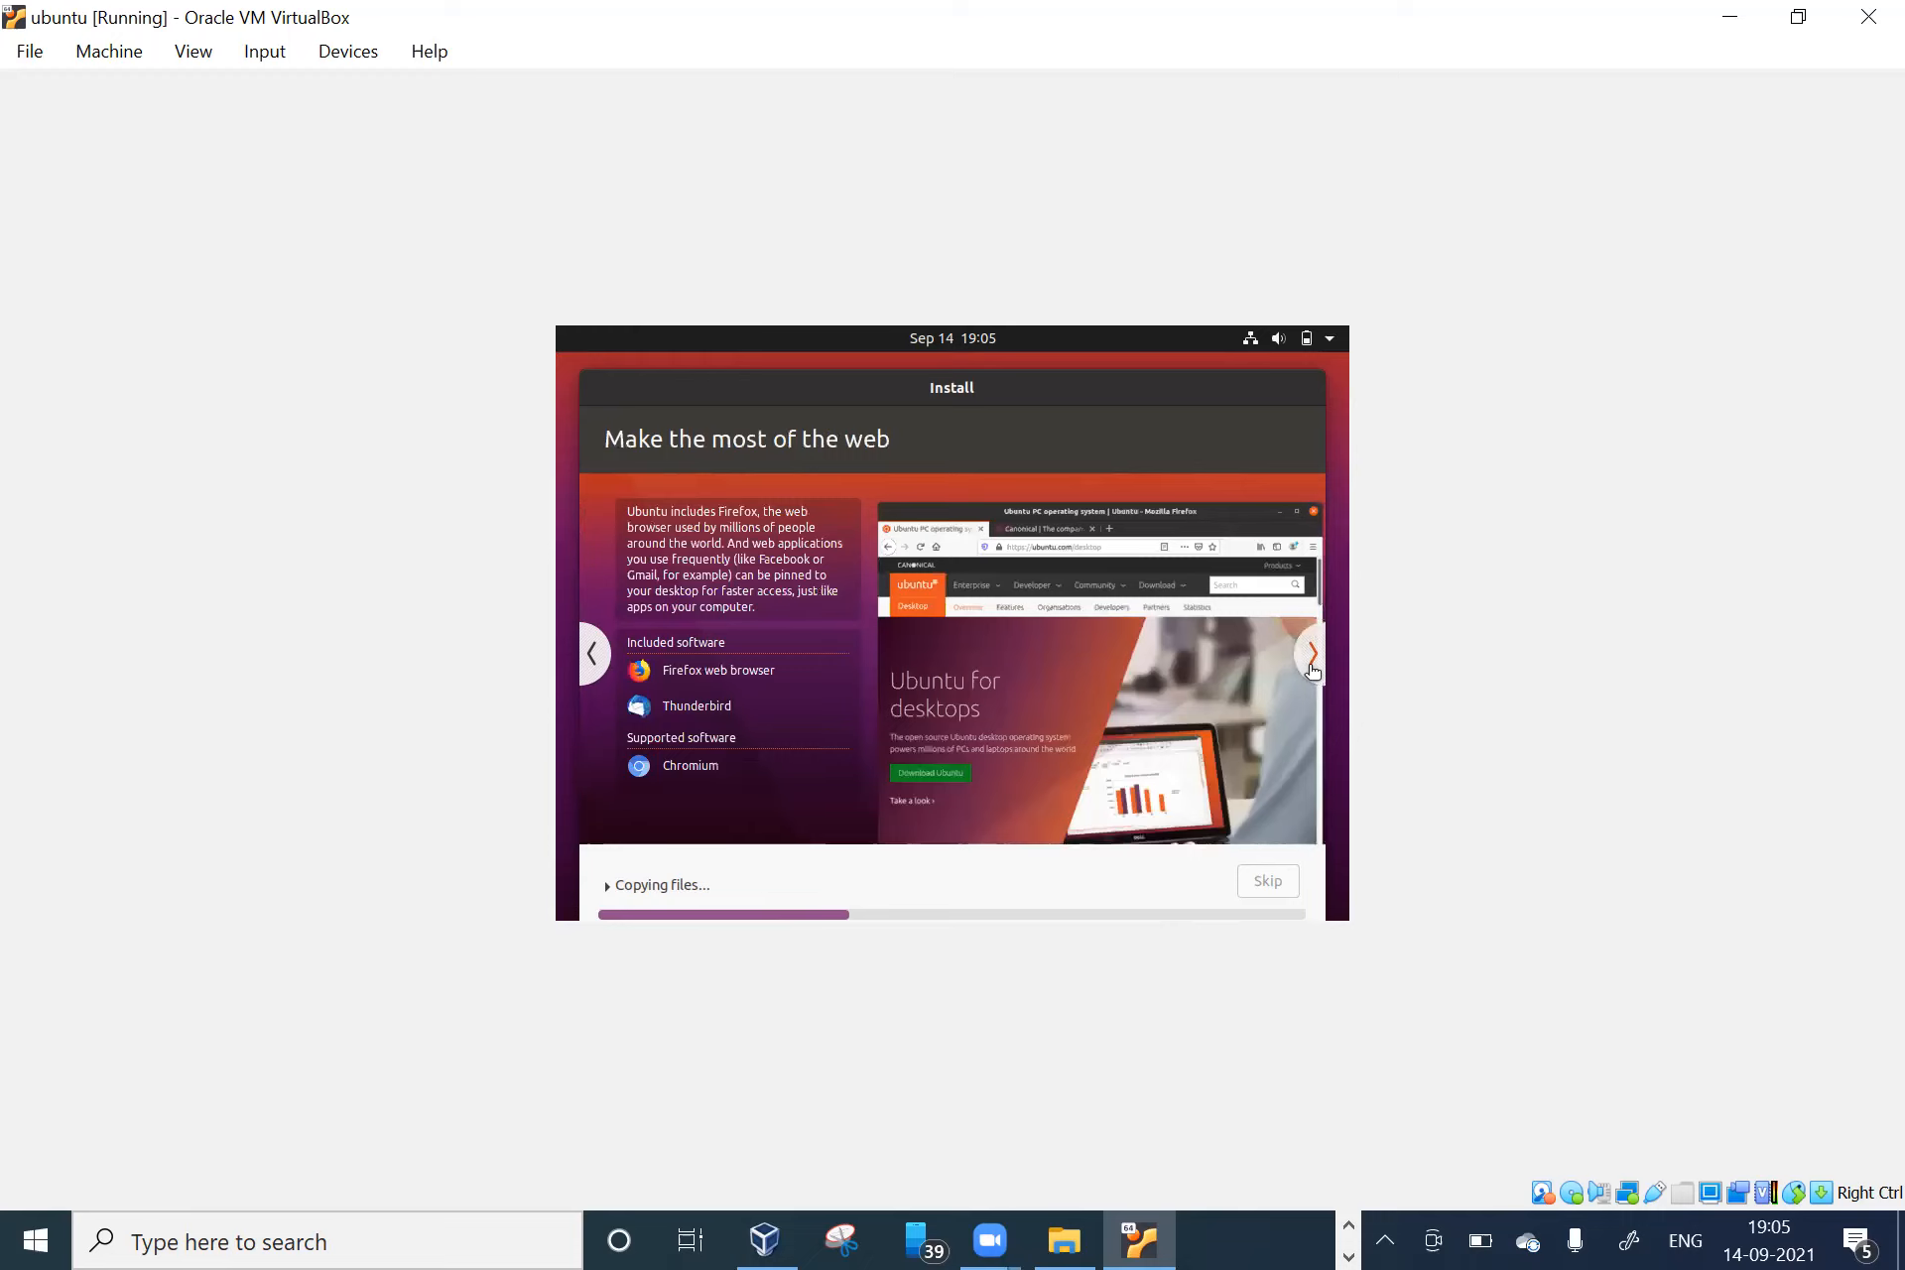
{"action": "left_click", "coordinate": [1310, 667]}
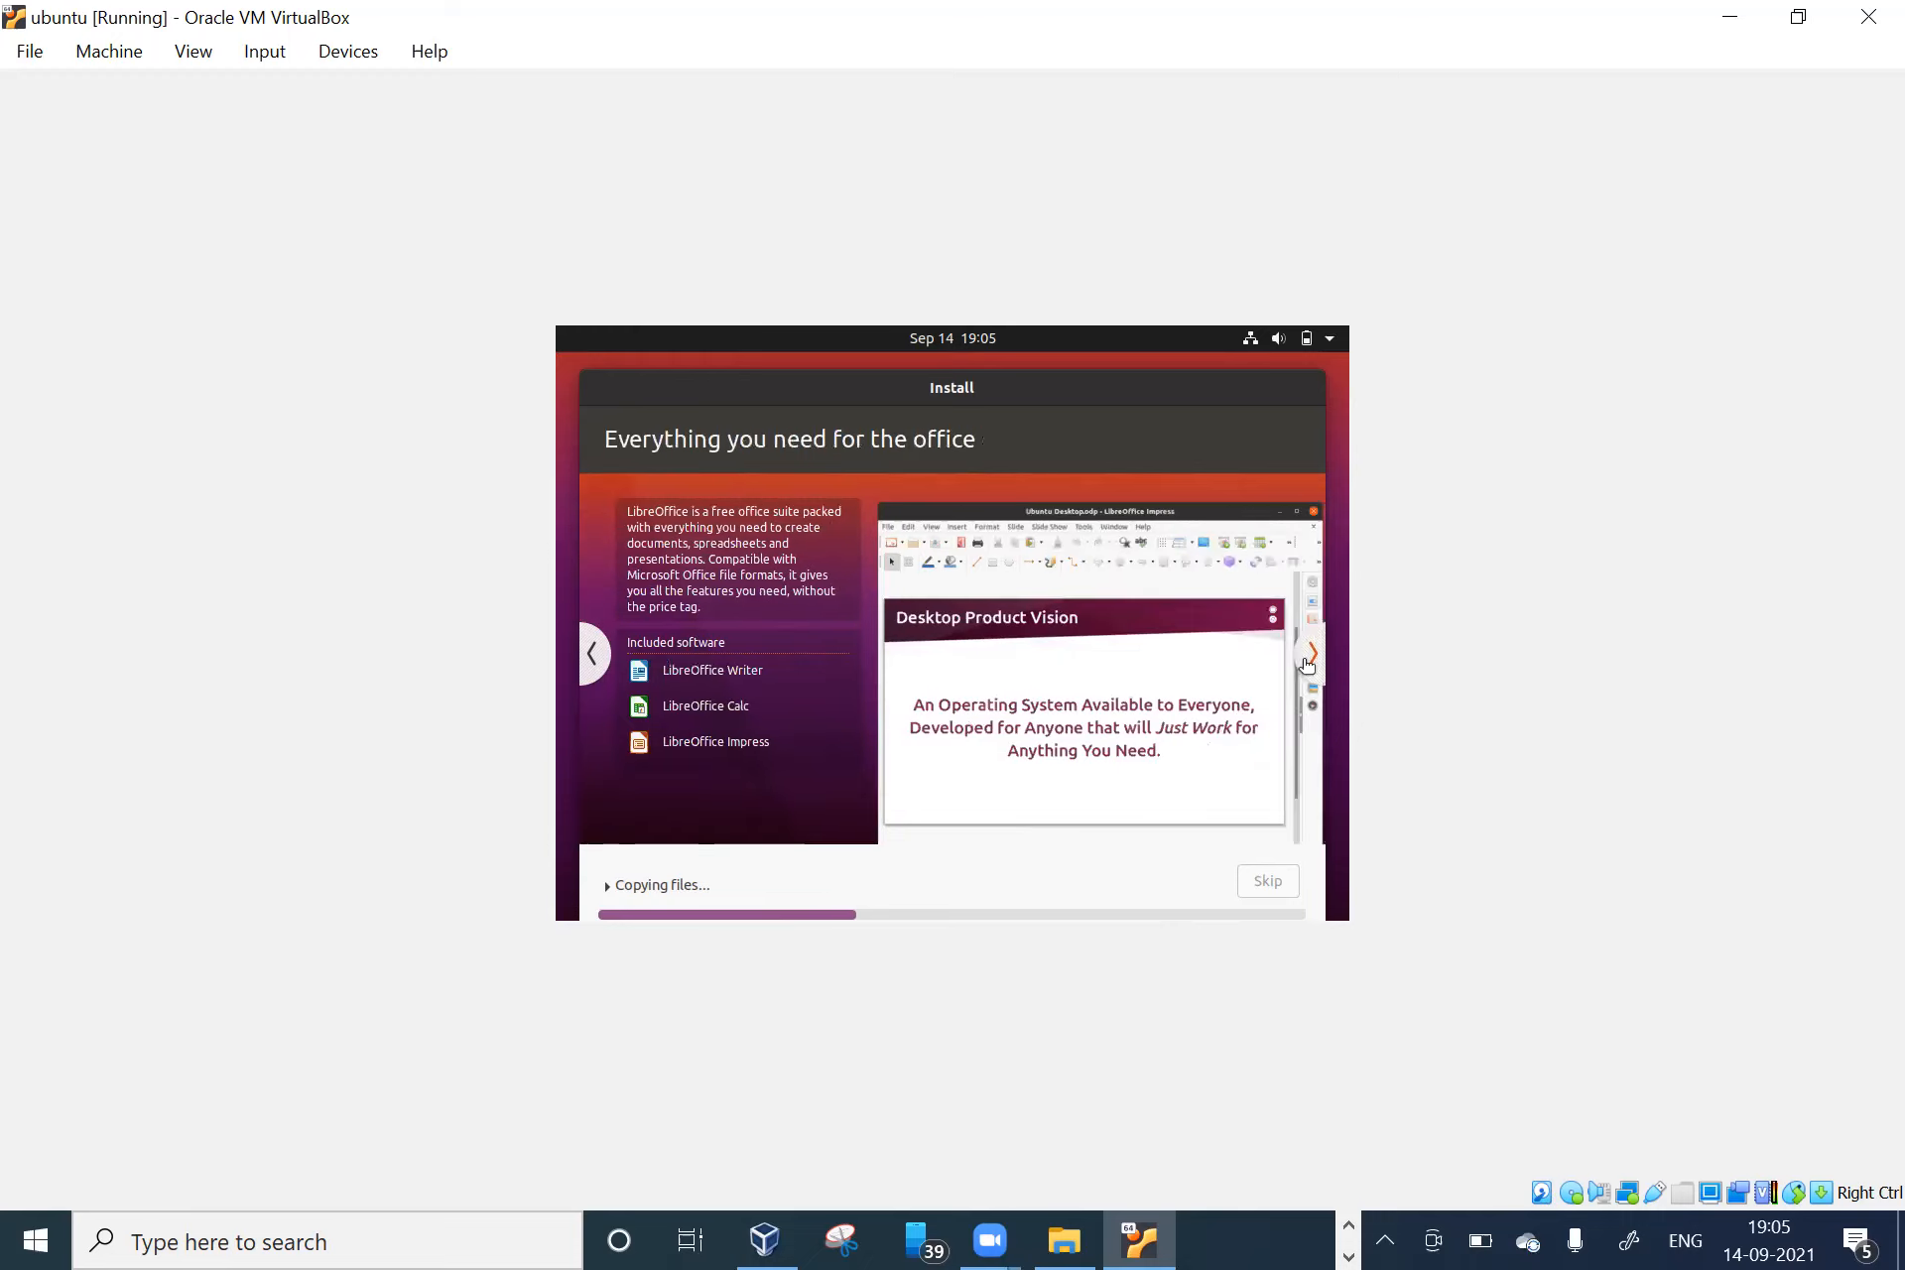
{"action": "left_click", "coordinate": [1305, 668]}
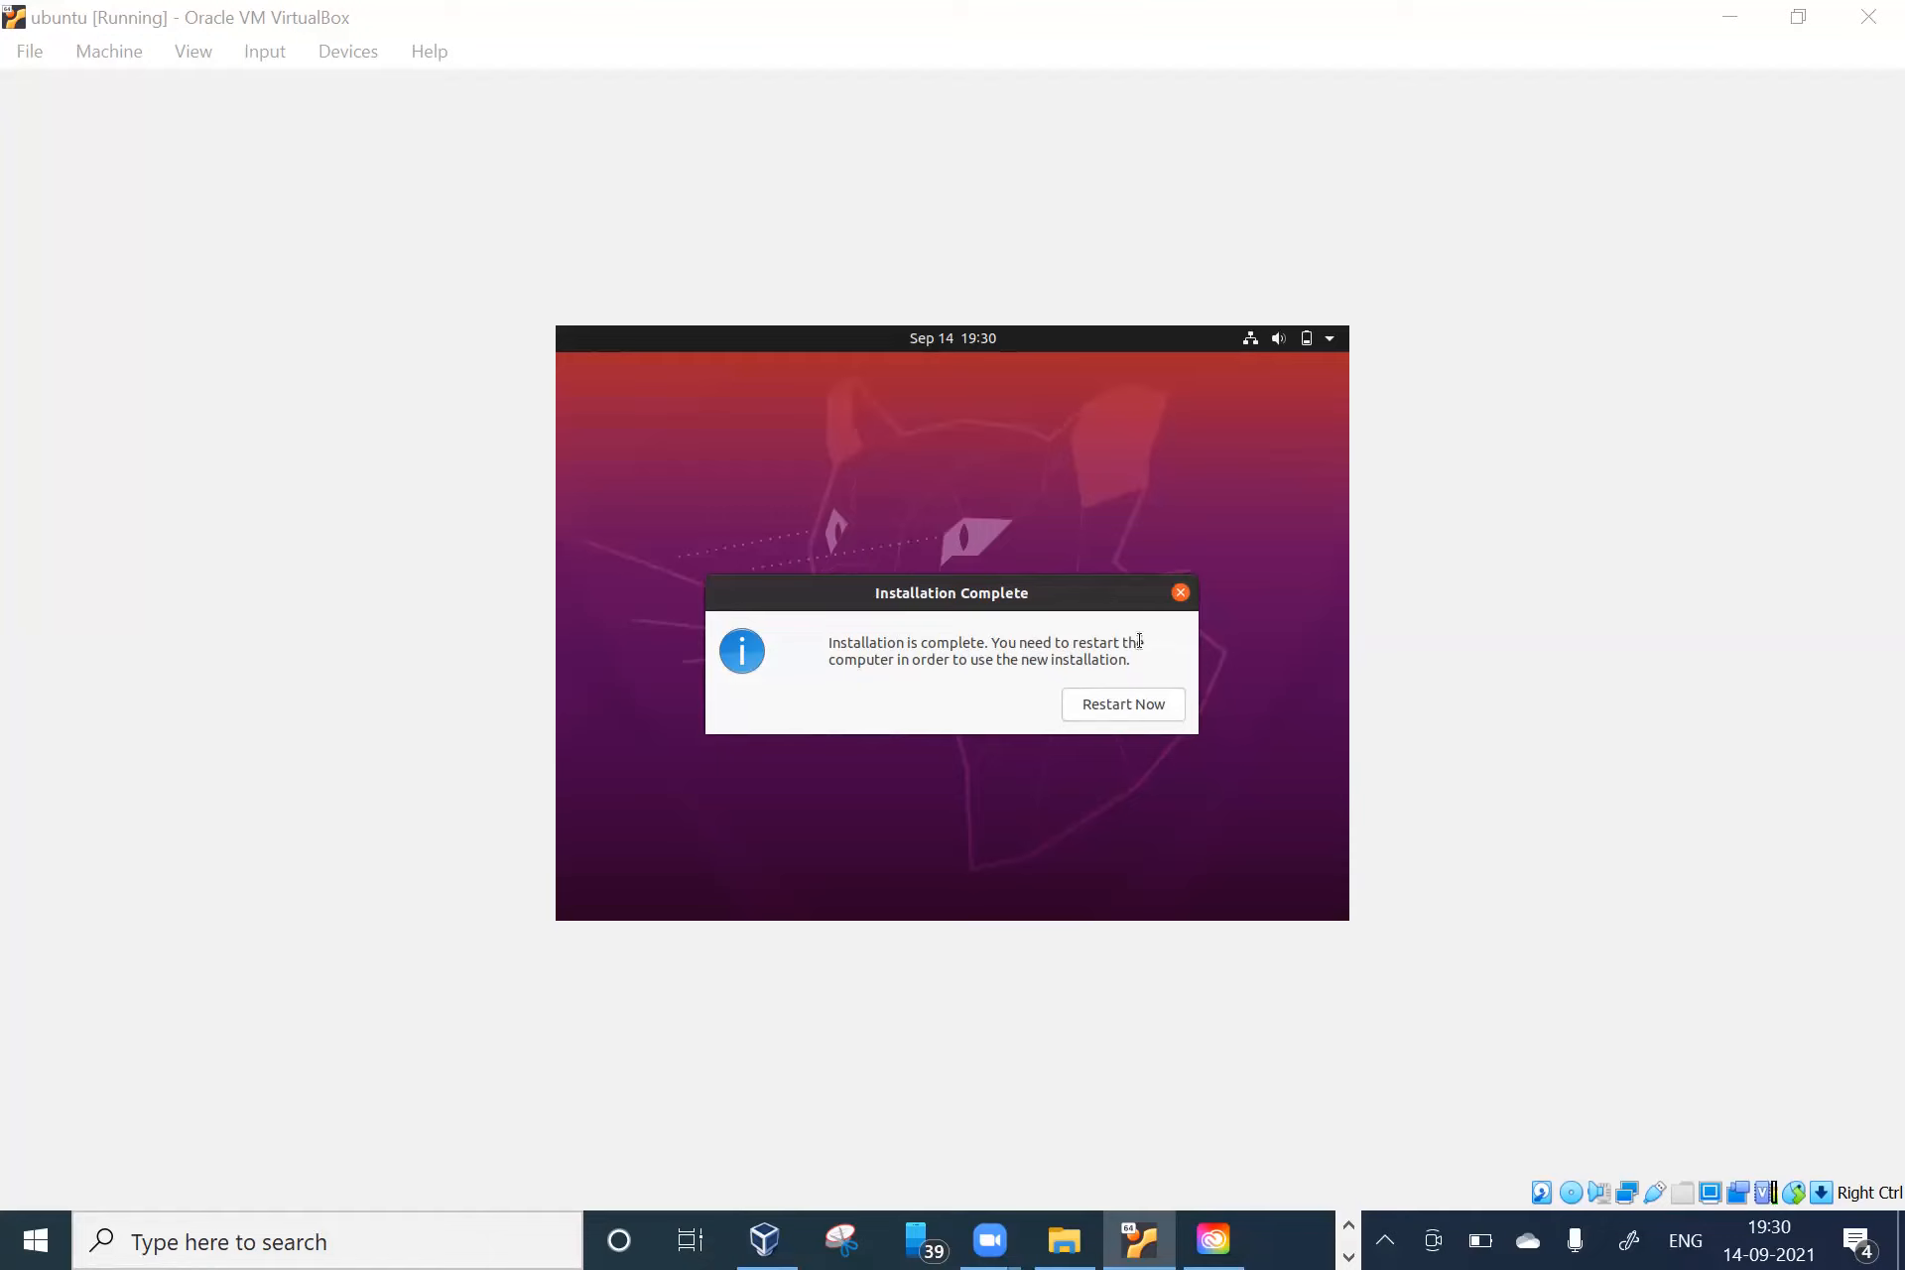
- Restart the machine after the completed installation, maximize its window and continue past the request to remove the installation medium
{"action": "left_click", "coordinate": [1119, 716]}
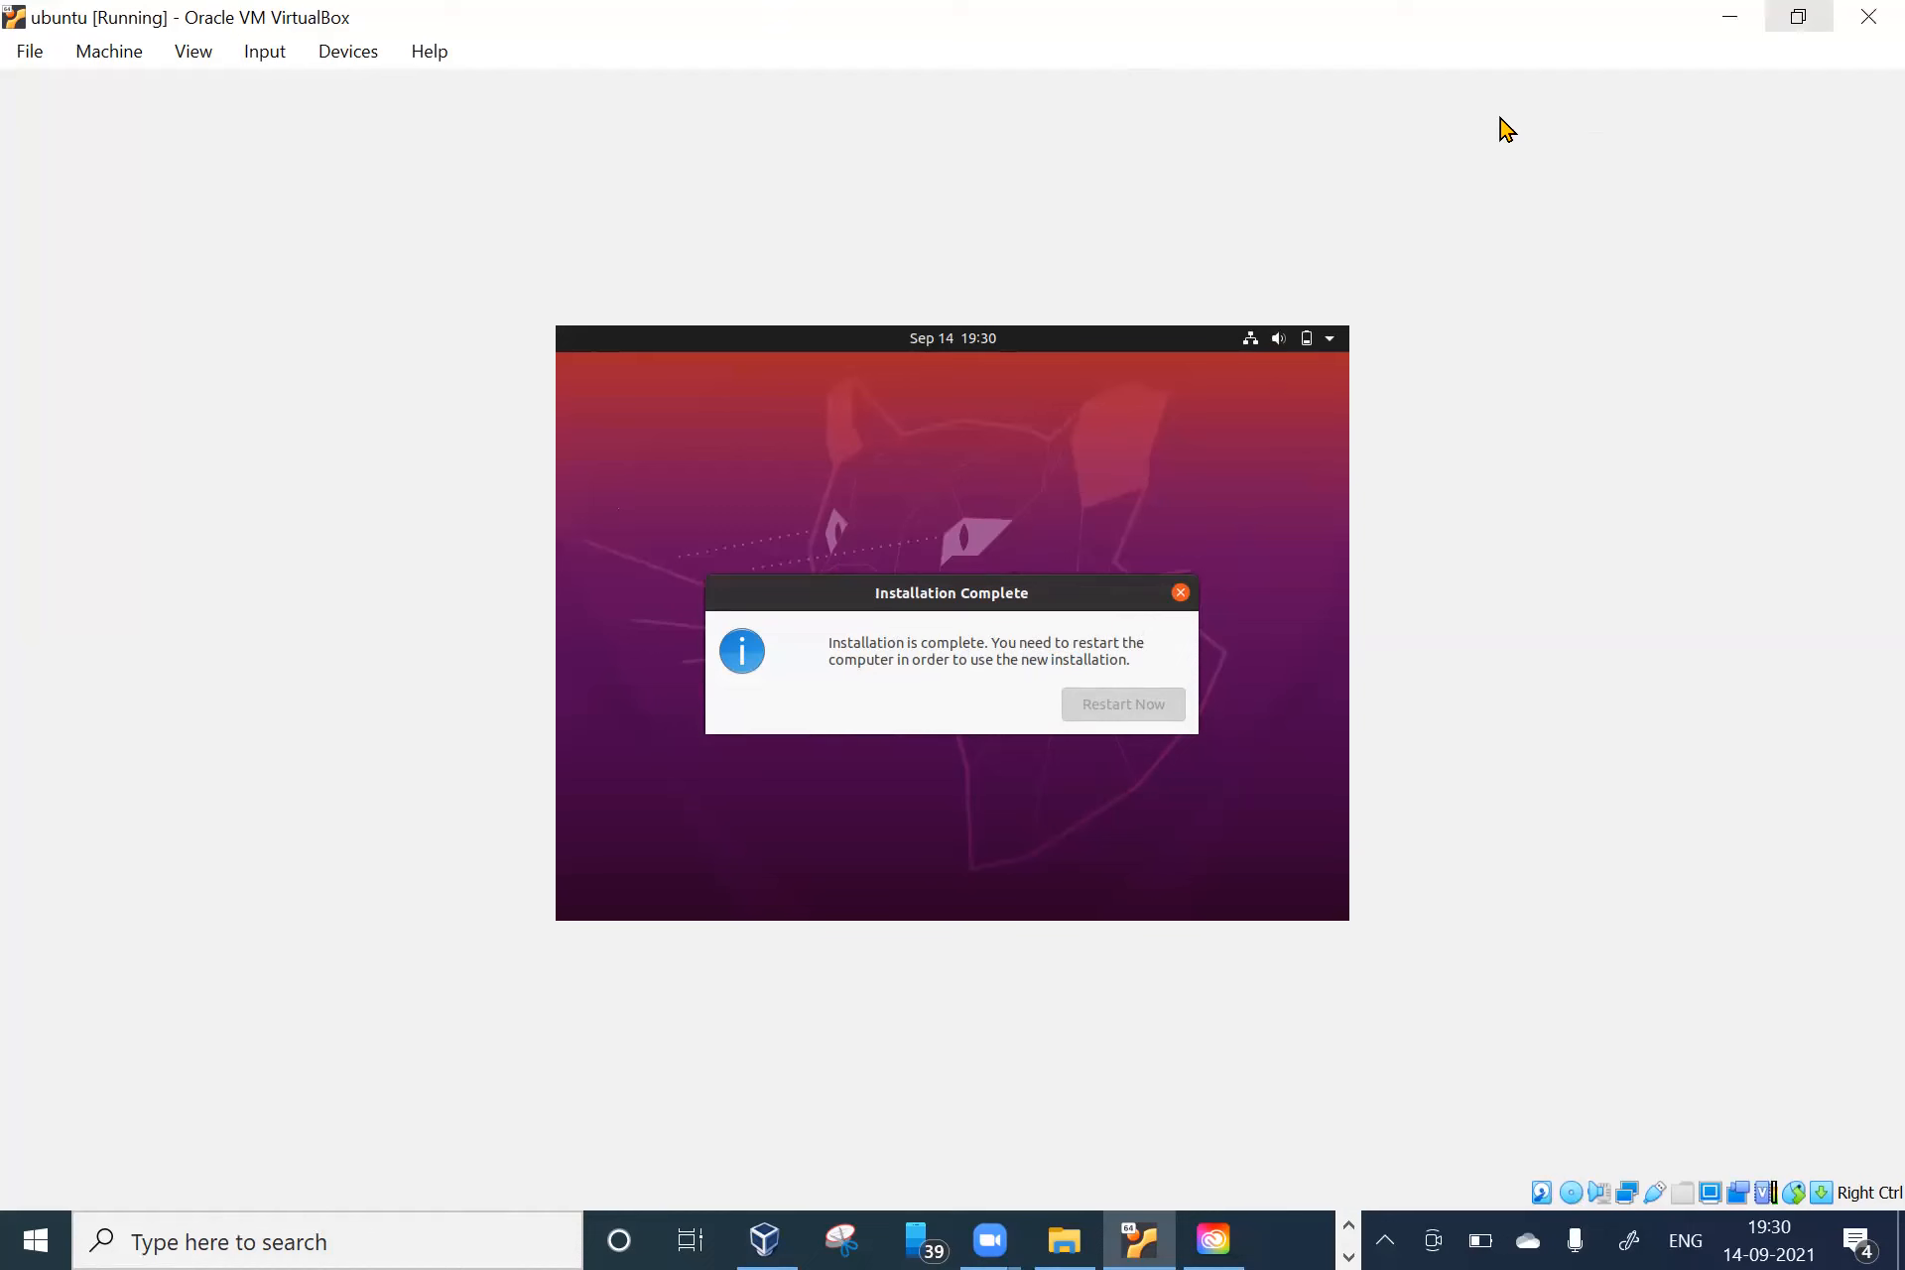
{"action": "left_click", "coordinate": [1798, 17]}
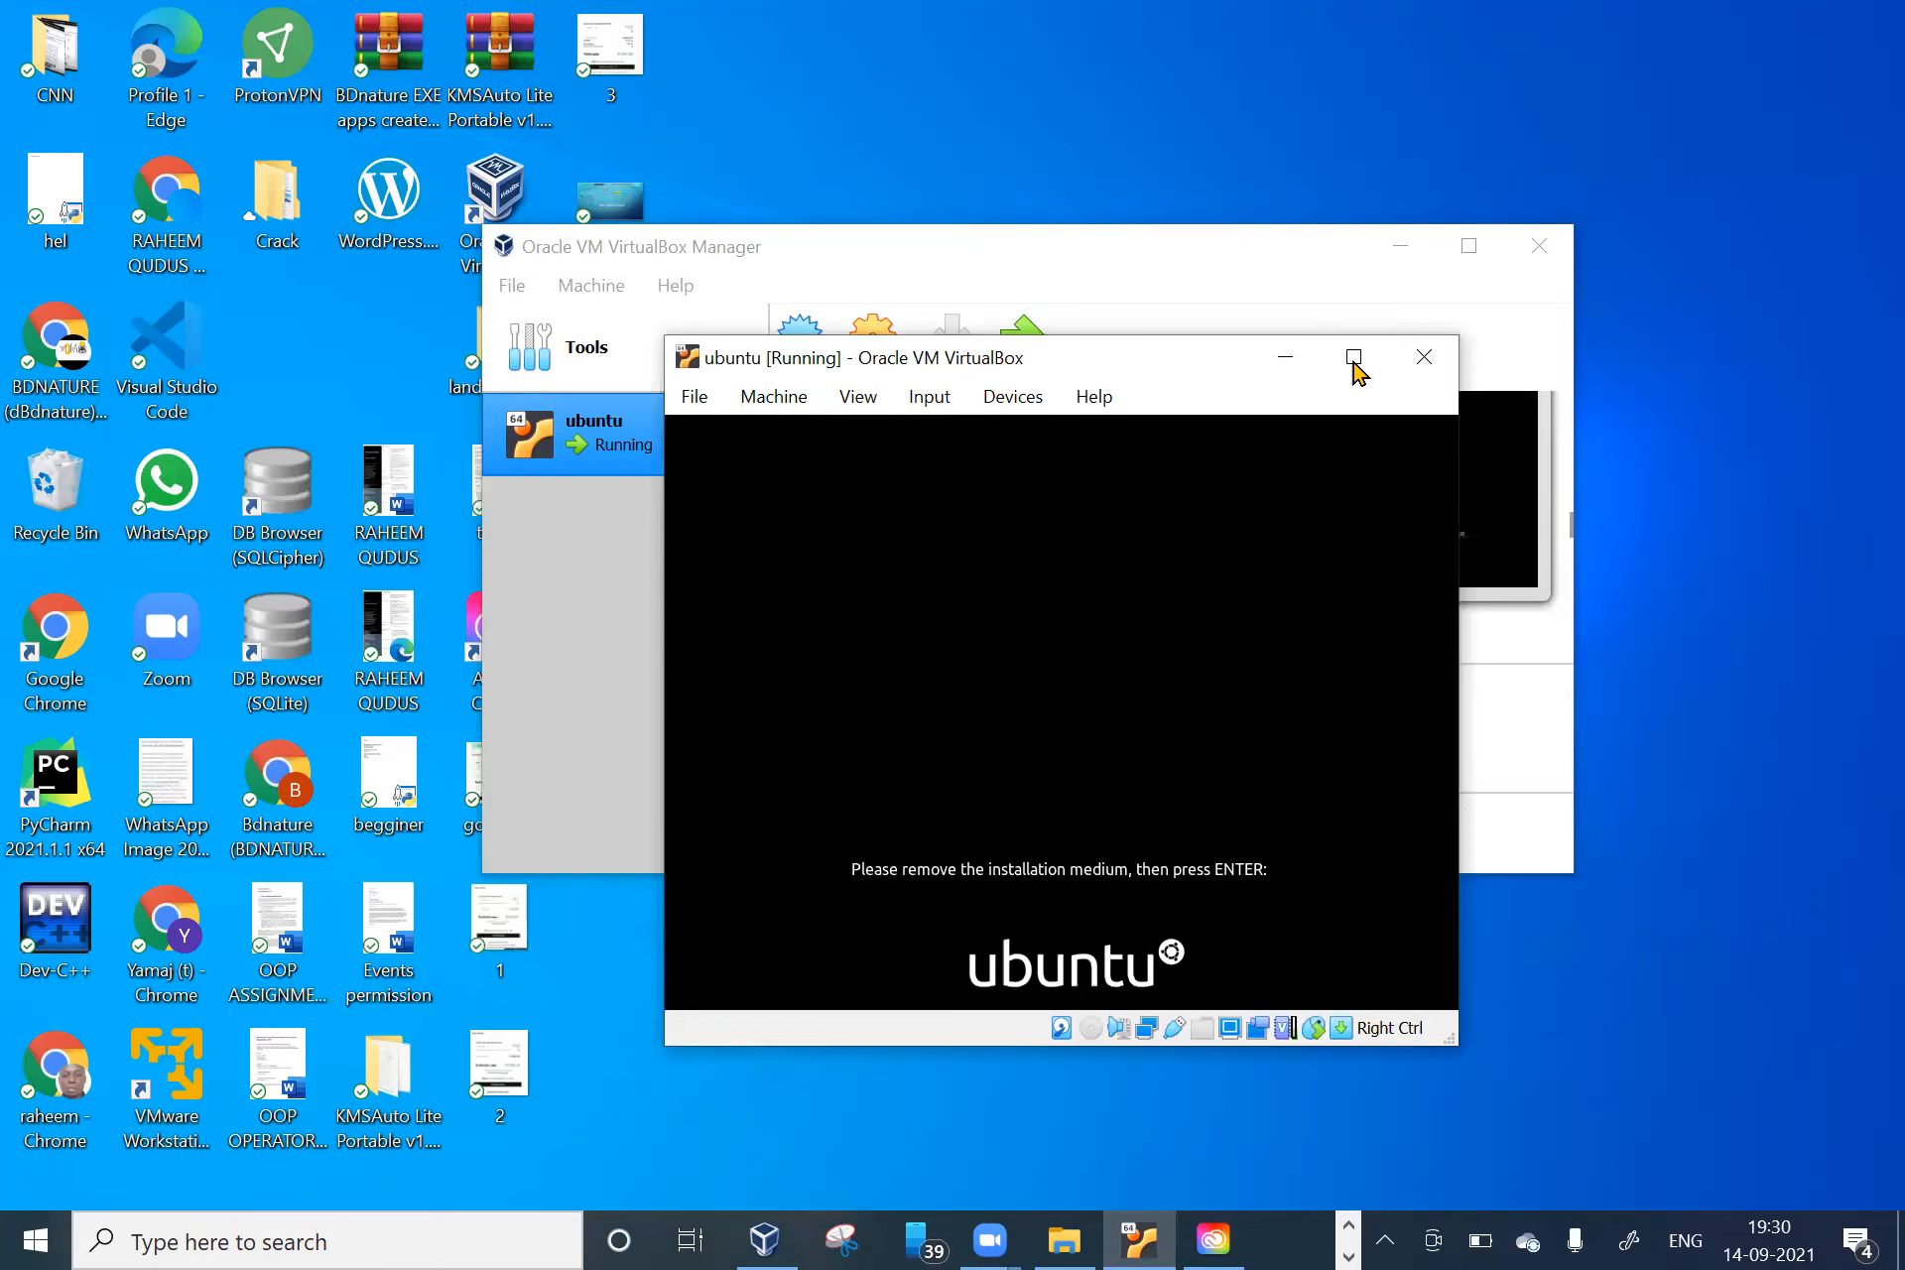
{"action": "left_click", "coordinate": [1353, 357]}
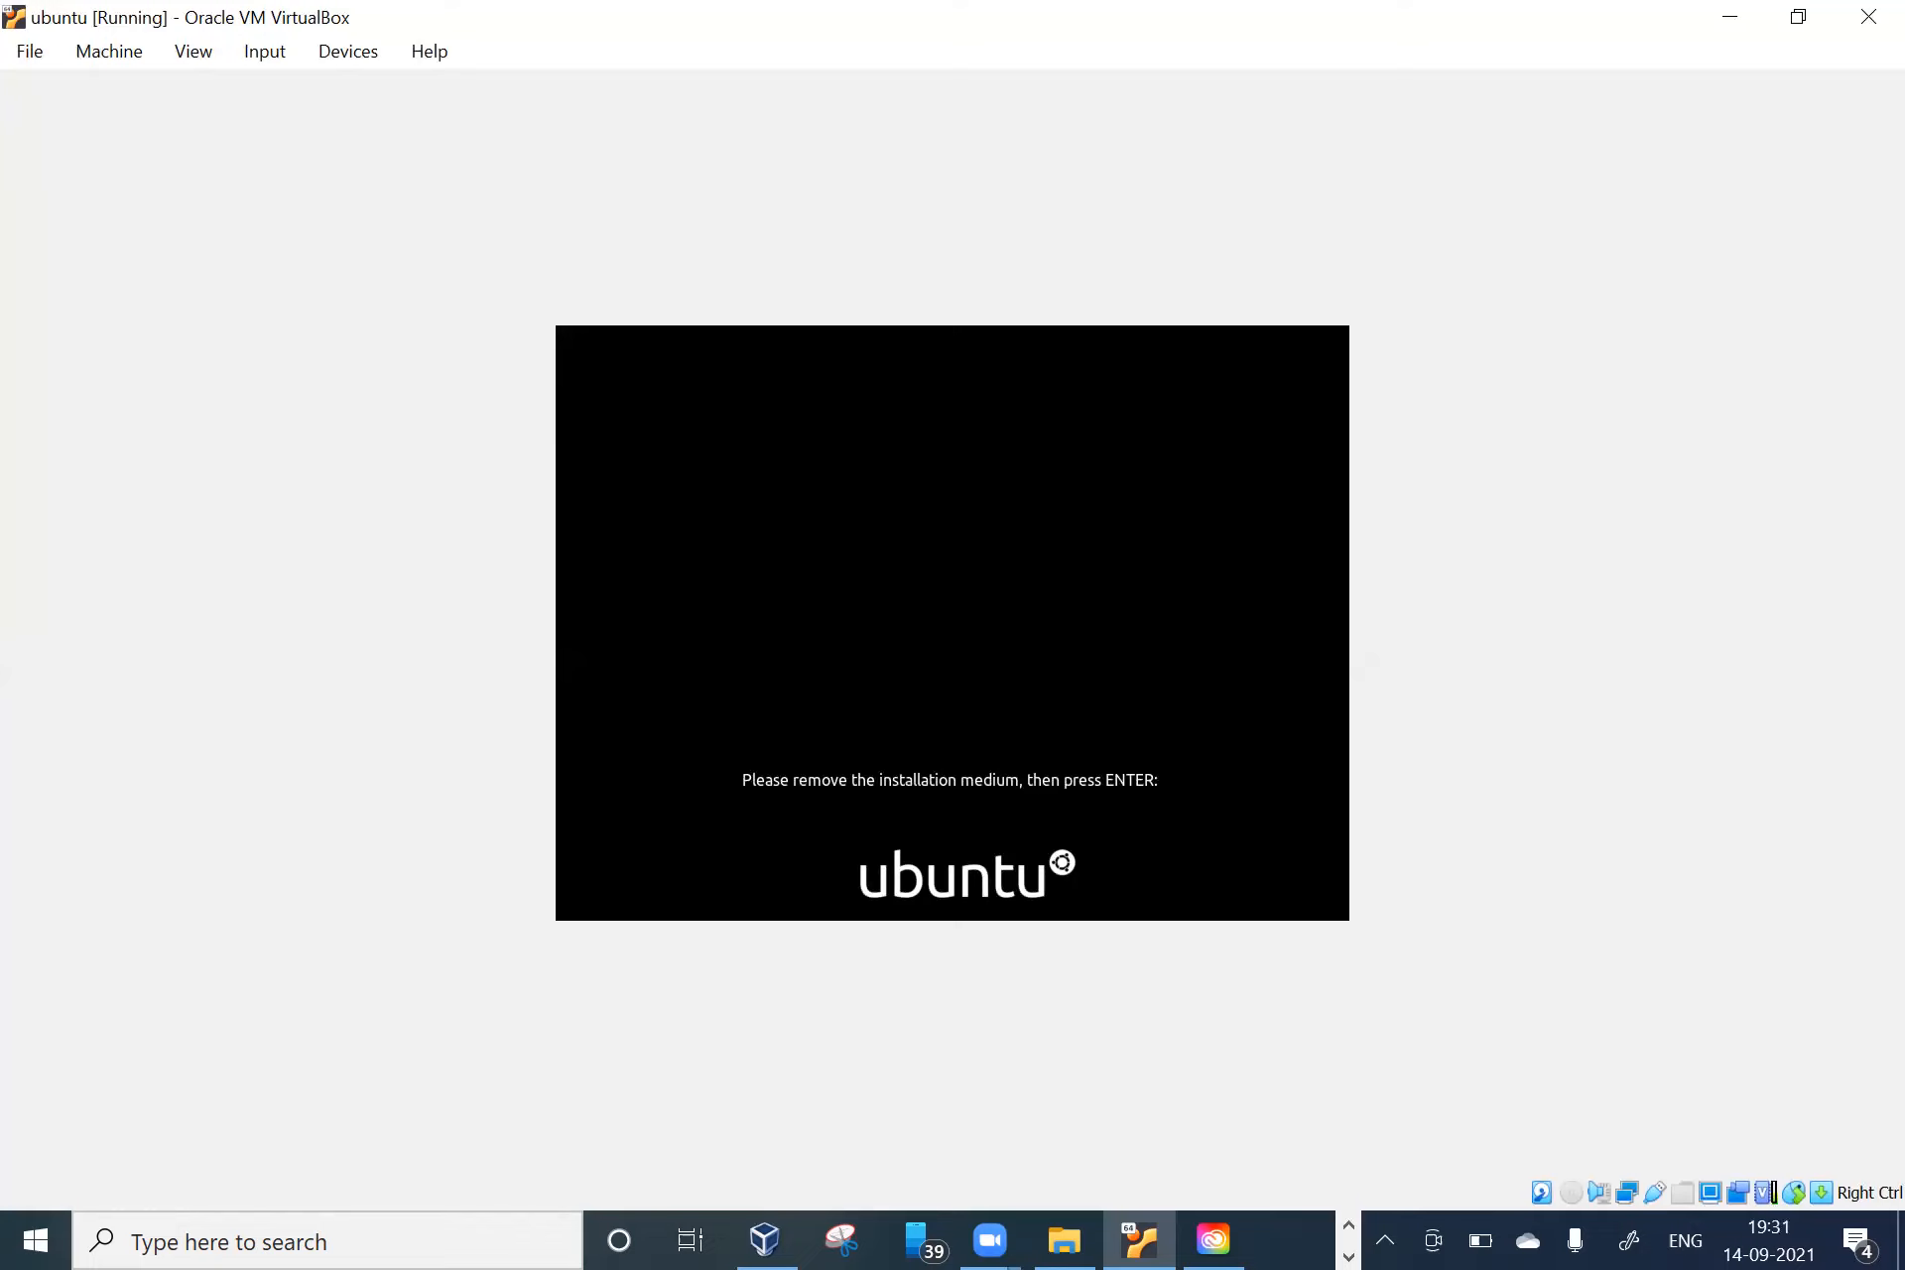
{"action": "key", "text": "Return"}
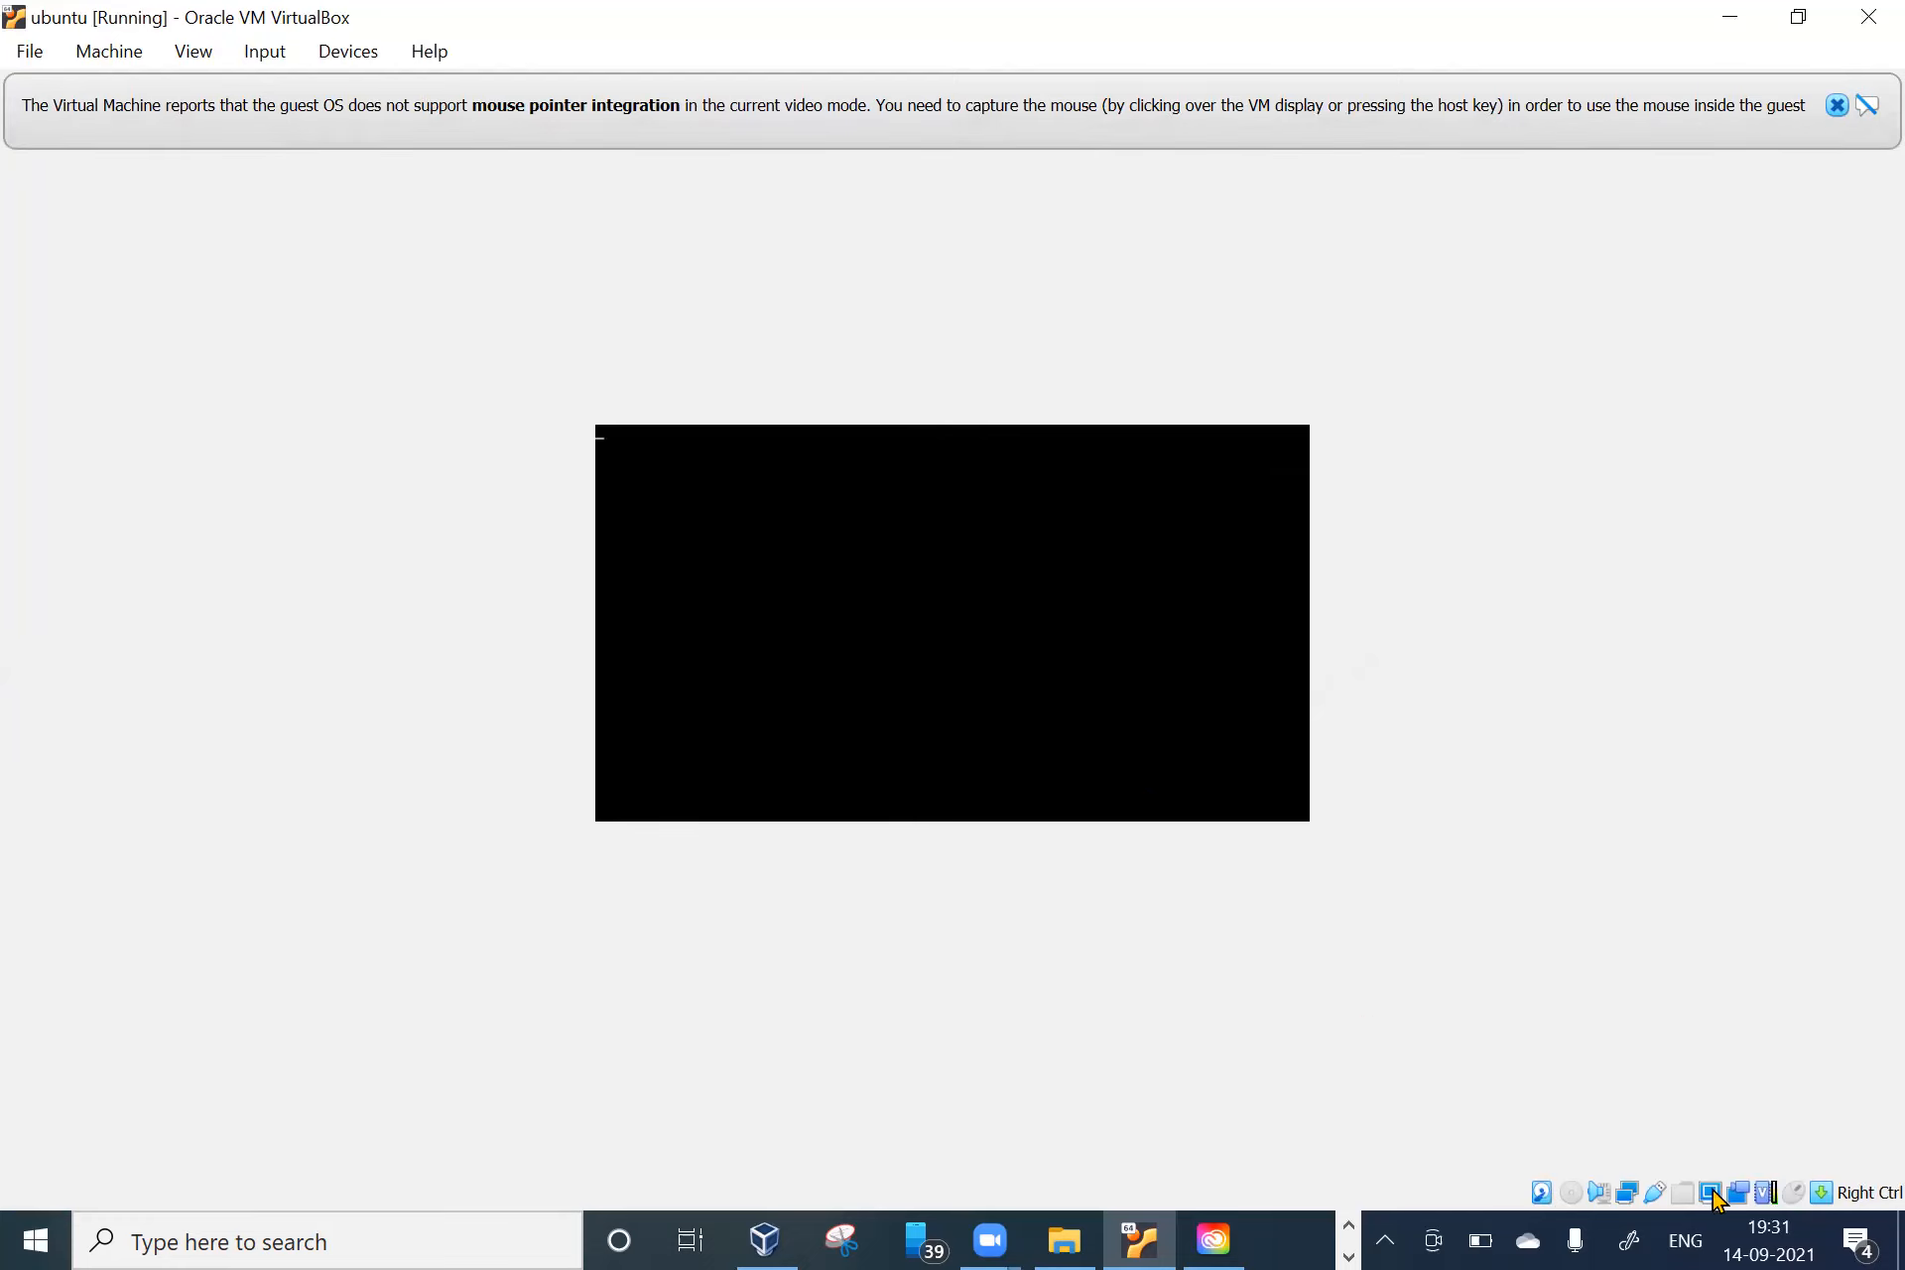
- Switch the running ubuntu machine's window to full-screen mode and accept the switch
{"action": "mouse_move", "coordinate": [1719, 1200]}
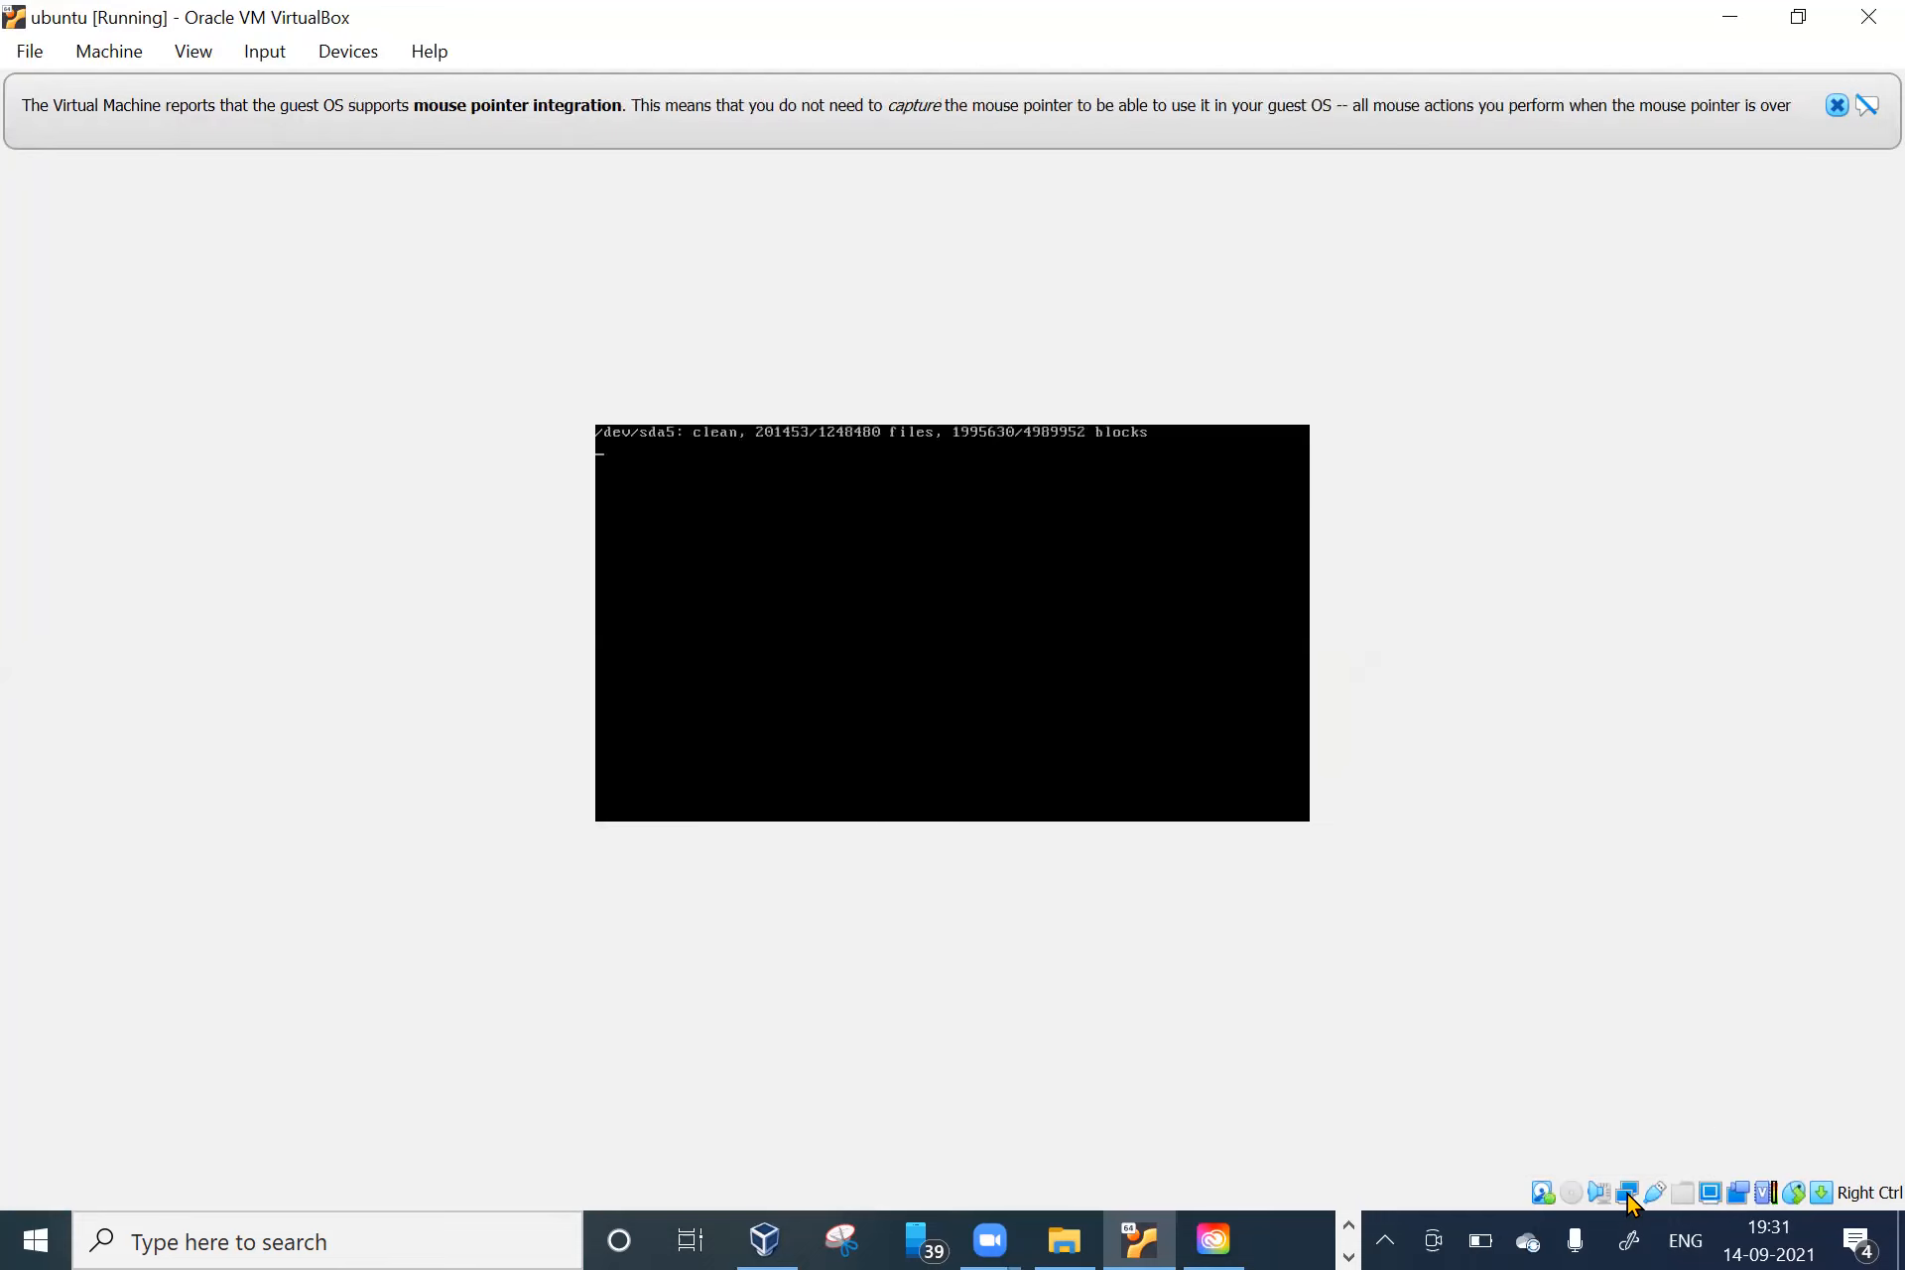
{"action": "mouse_move", "coordinate": [1628, 1195]}
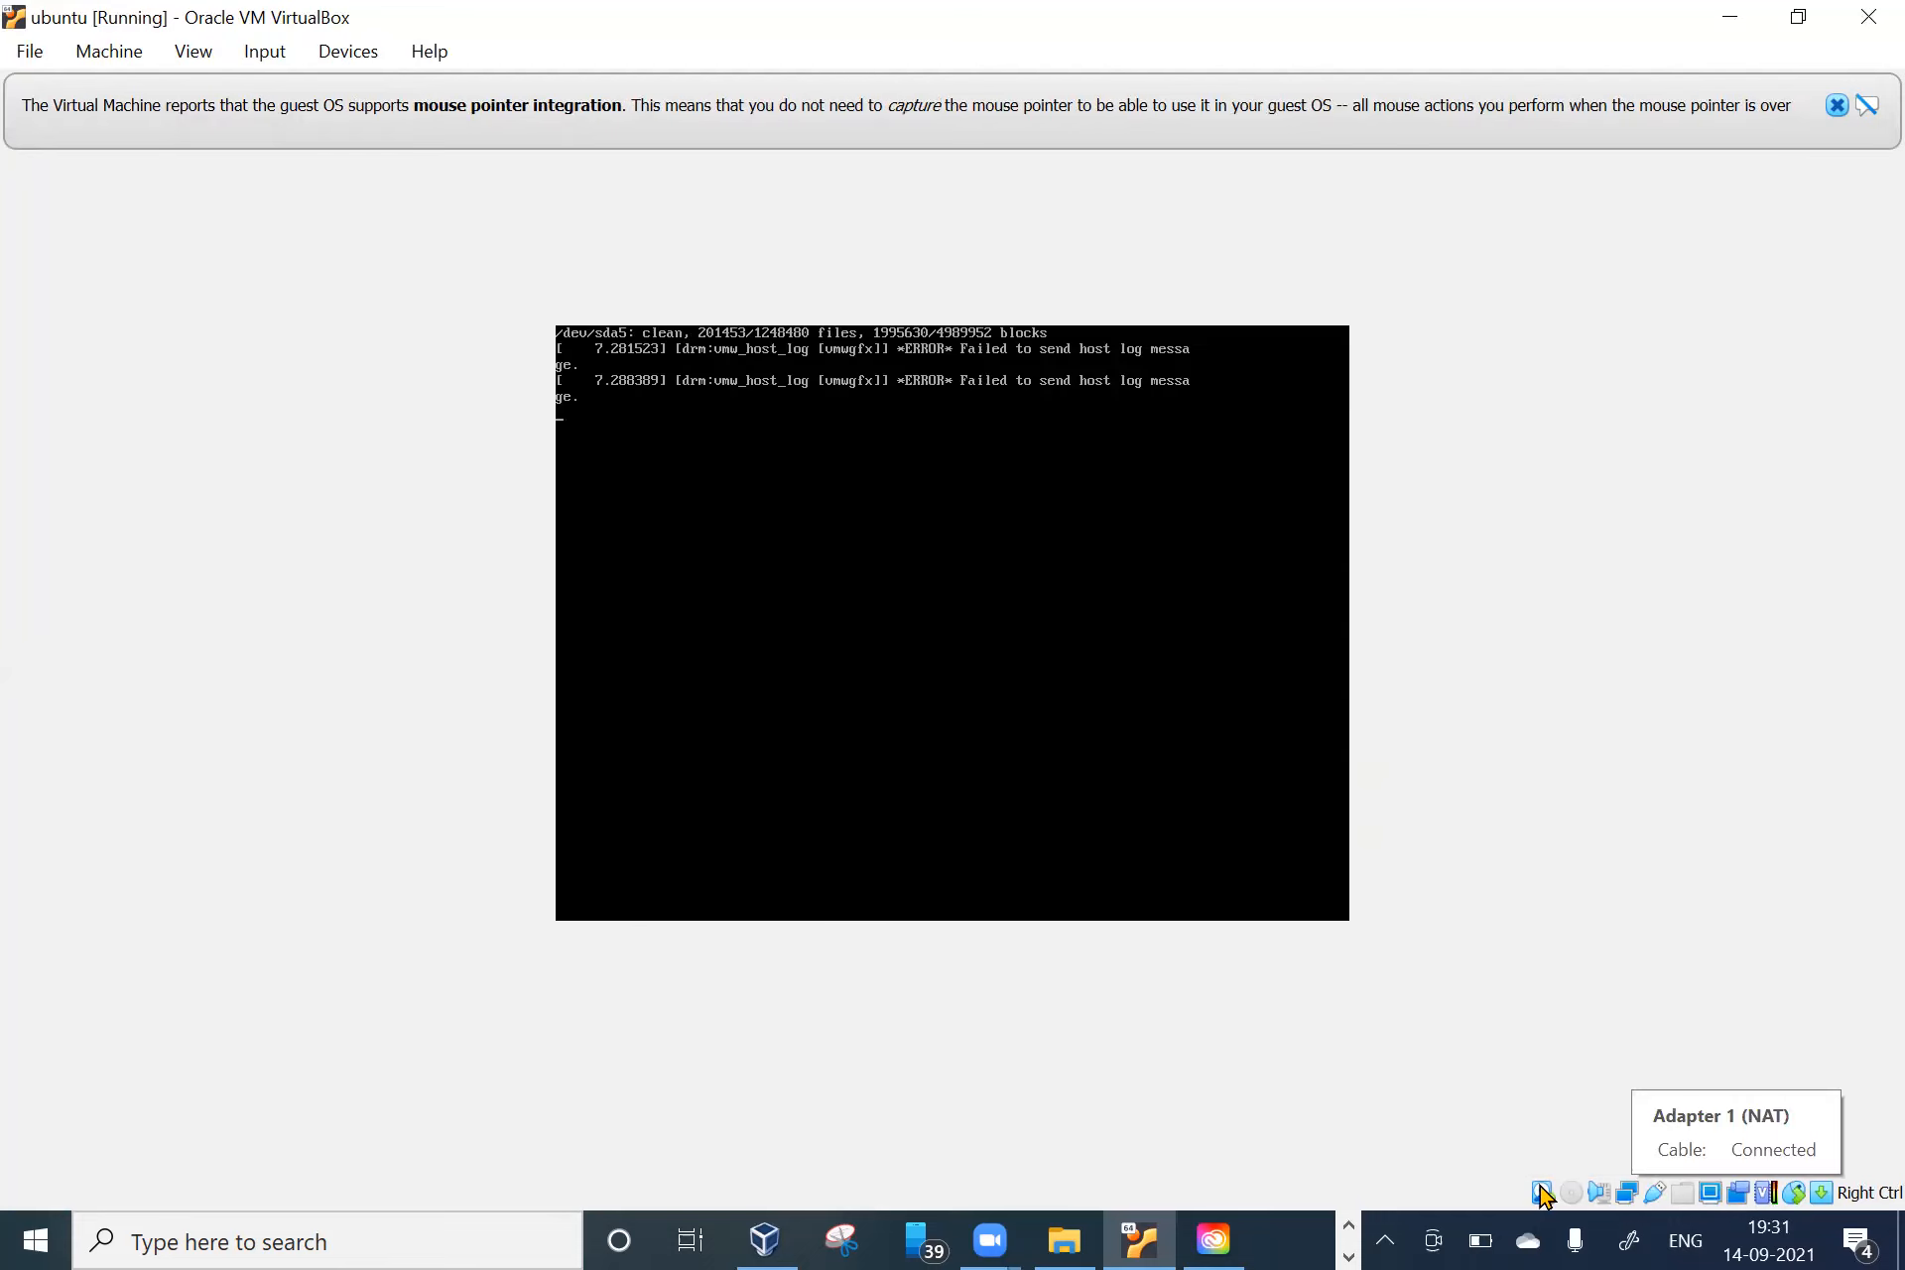
{"action": "mouse_move", "coordinate": [1545, 1195]}
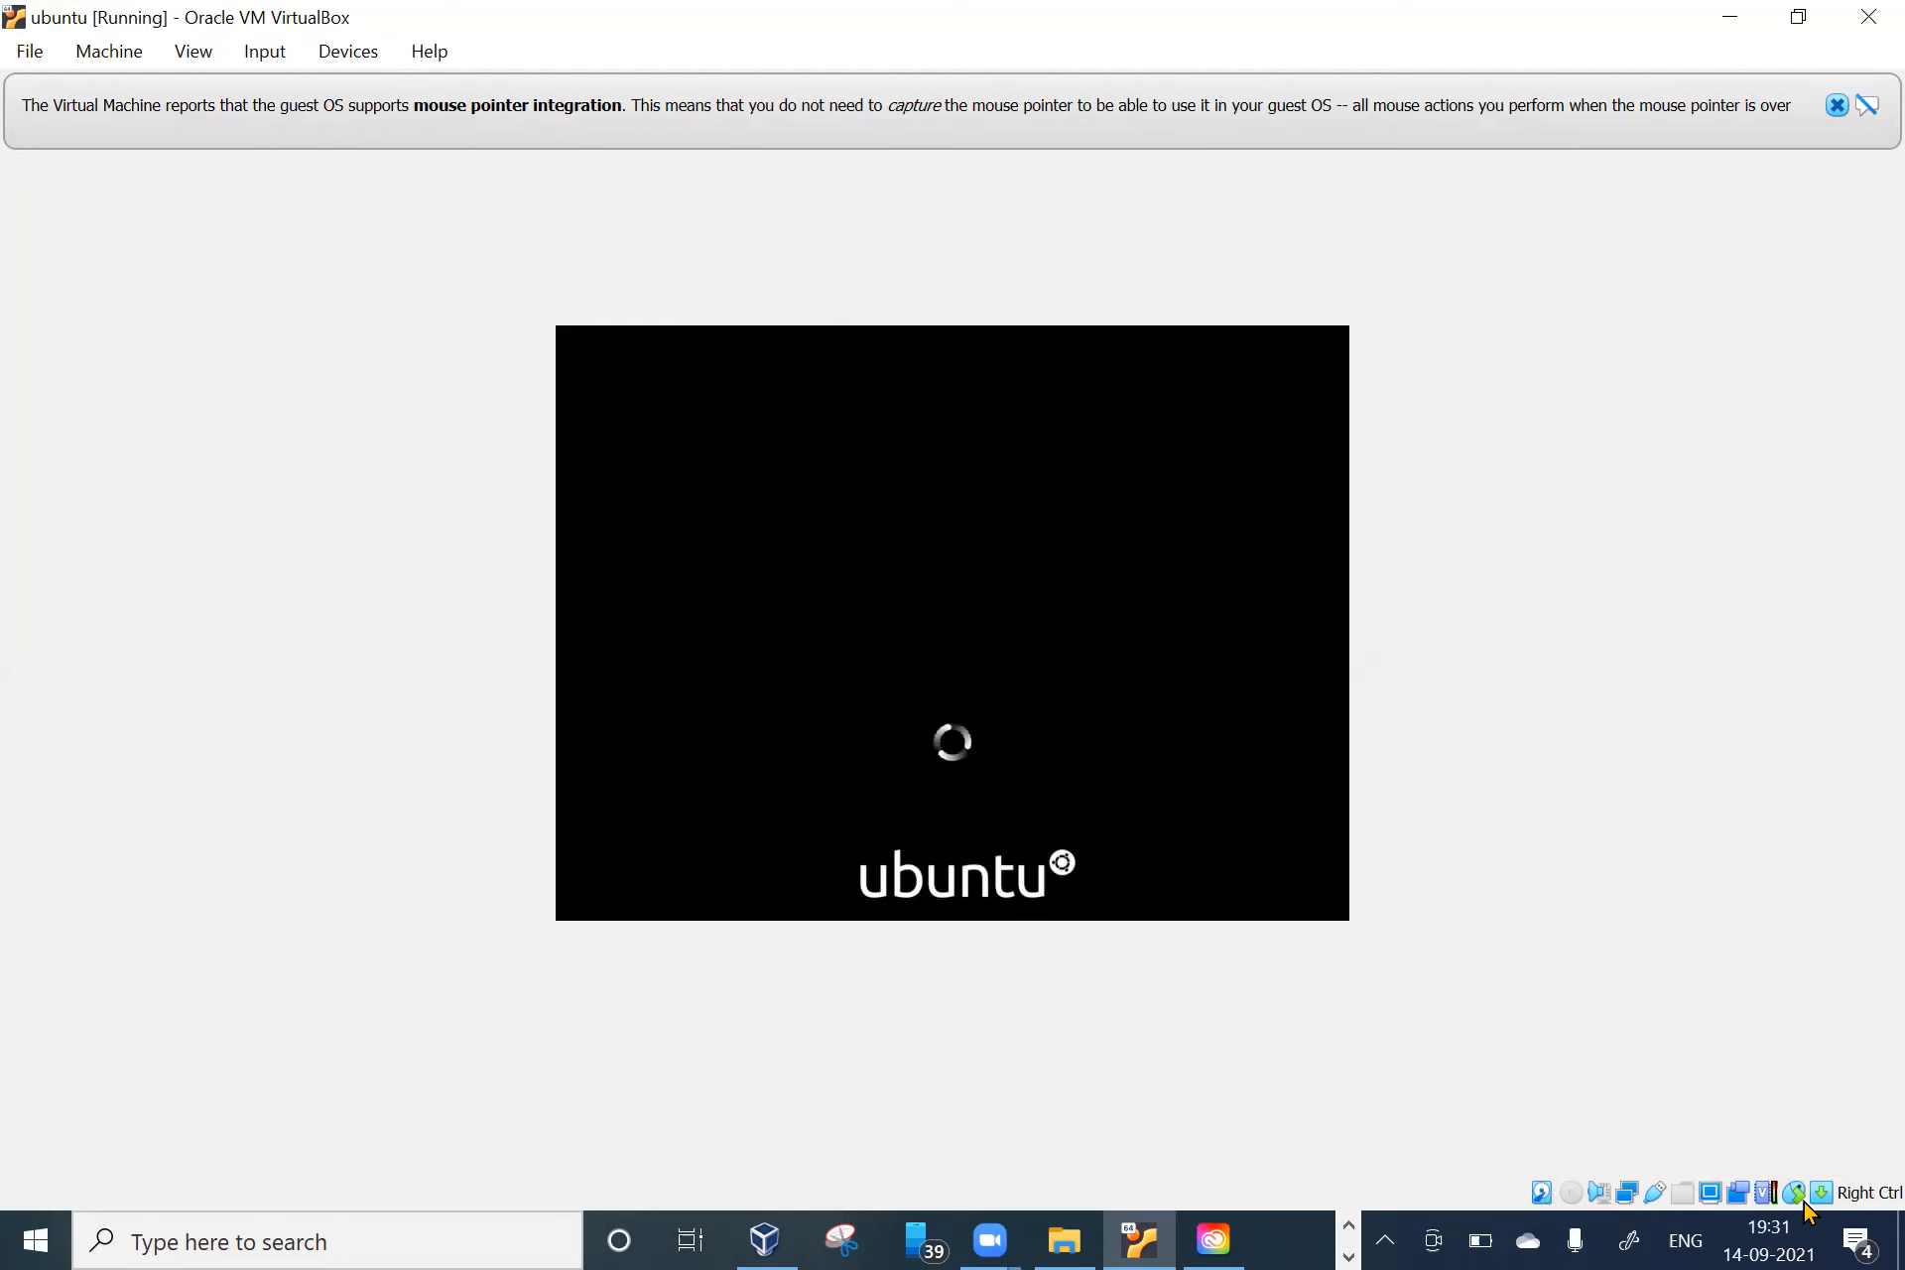
{"action": "mouse_move", "coordinate": [1794, 1203]}
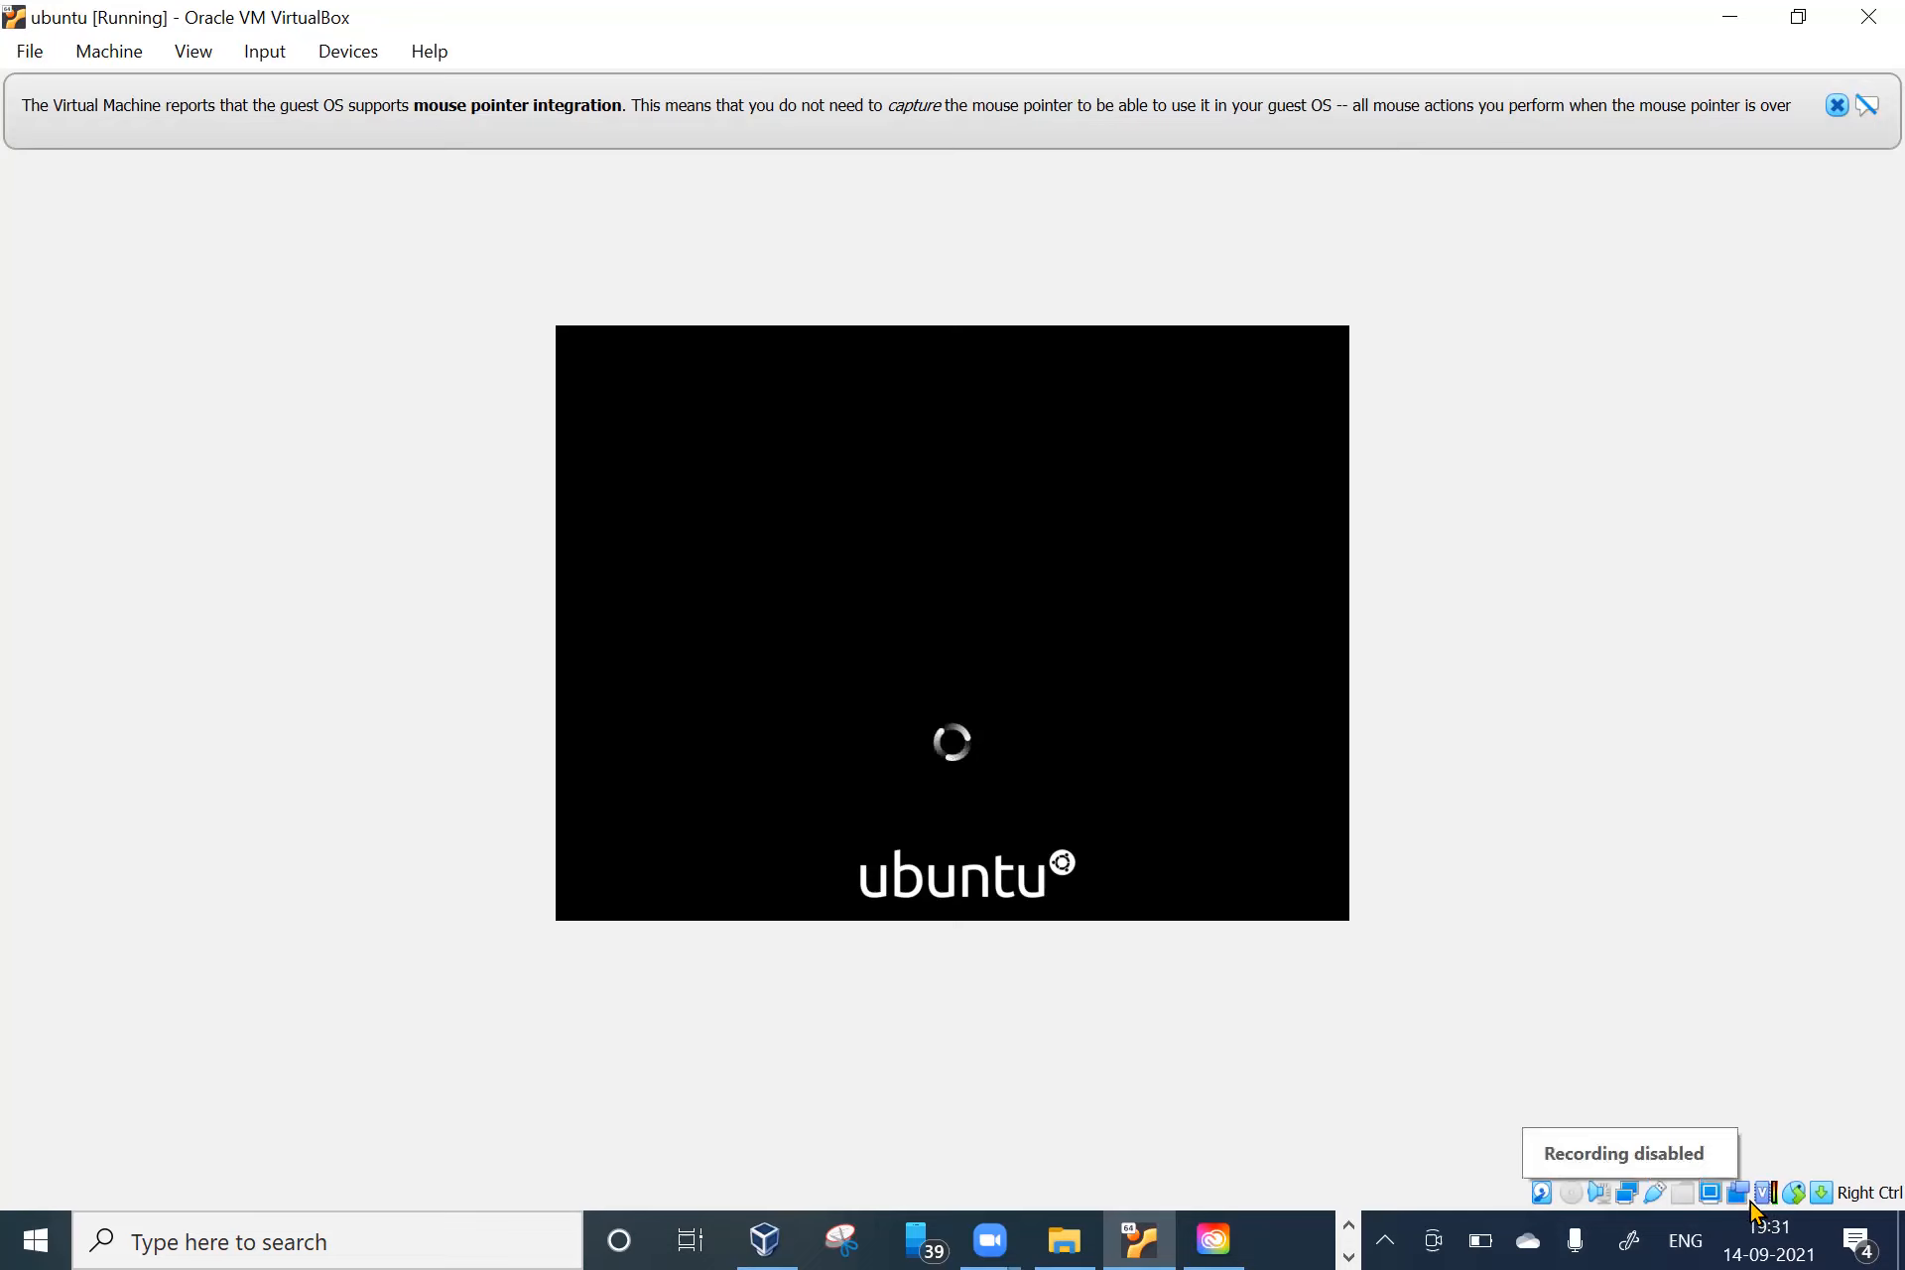
{"action": "mouse_move", "coordinate": [1768, 1197]}
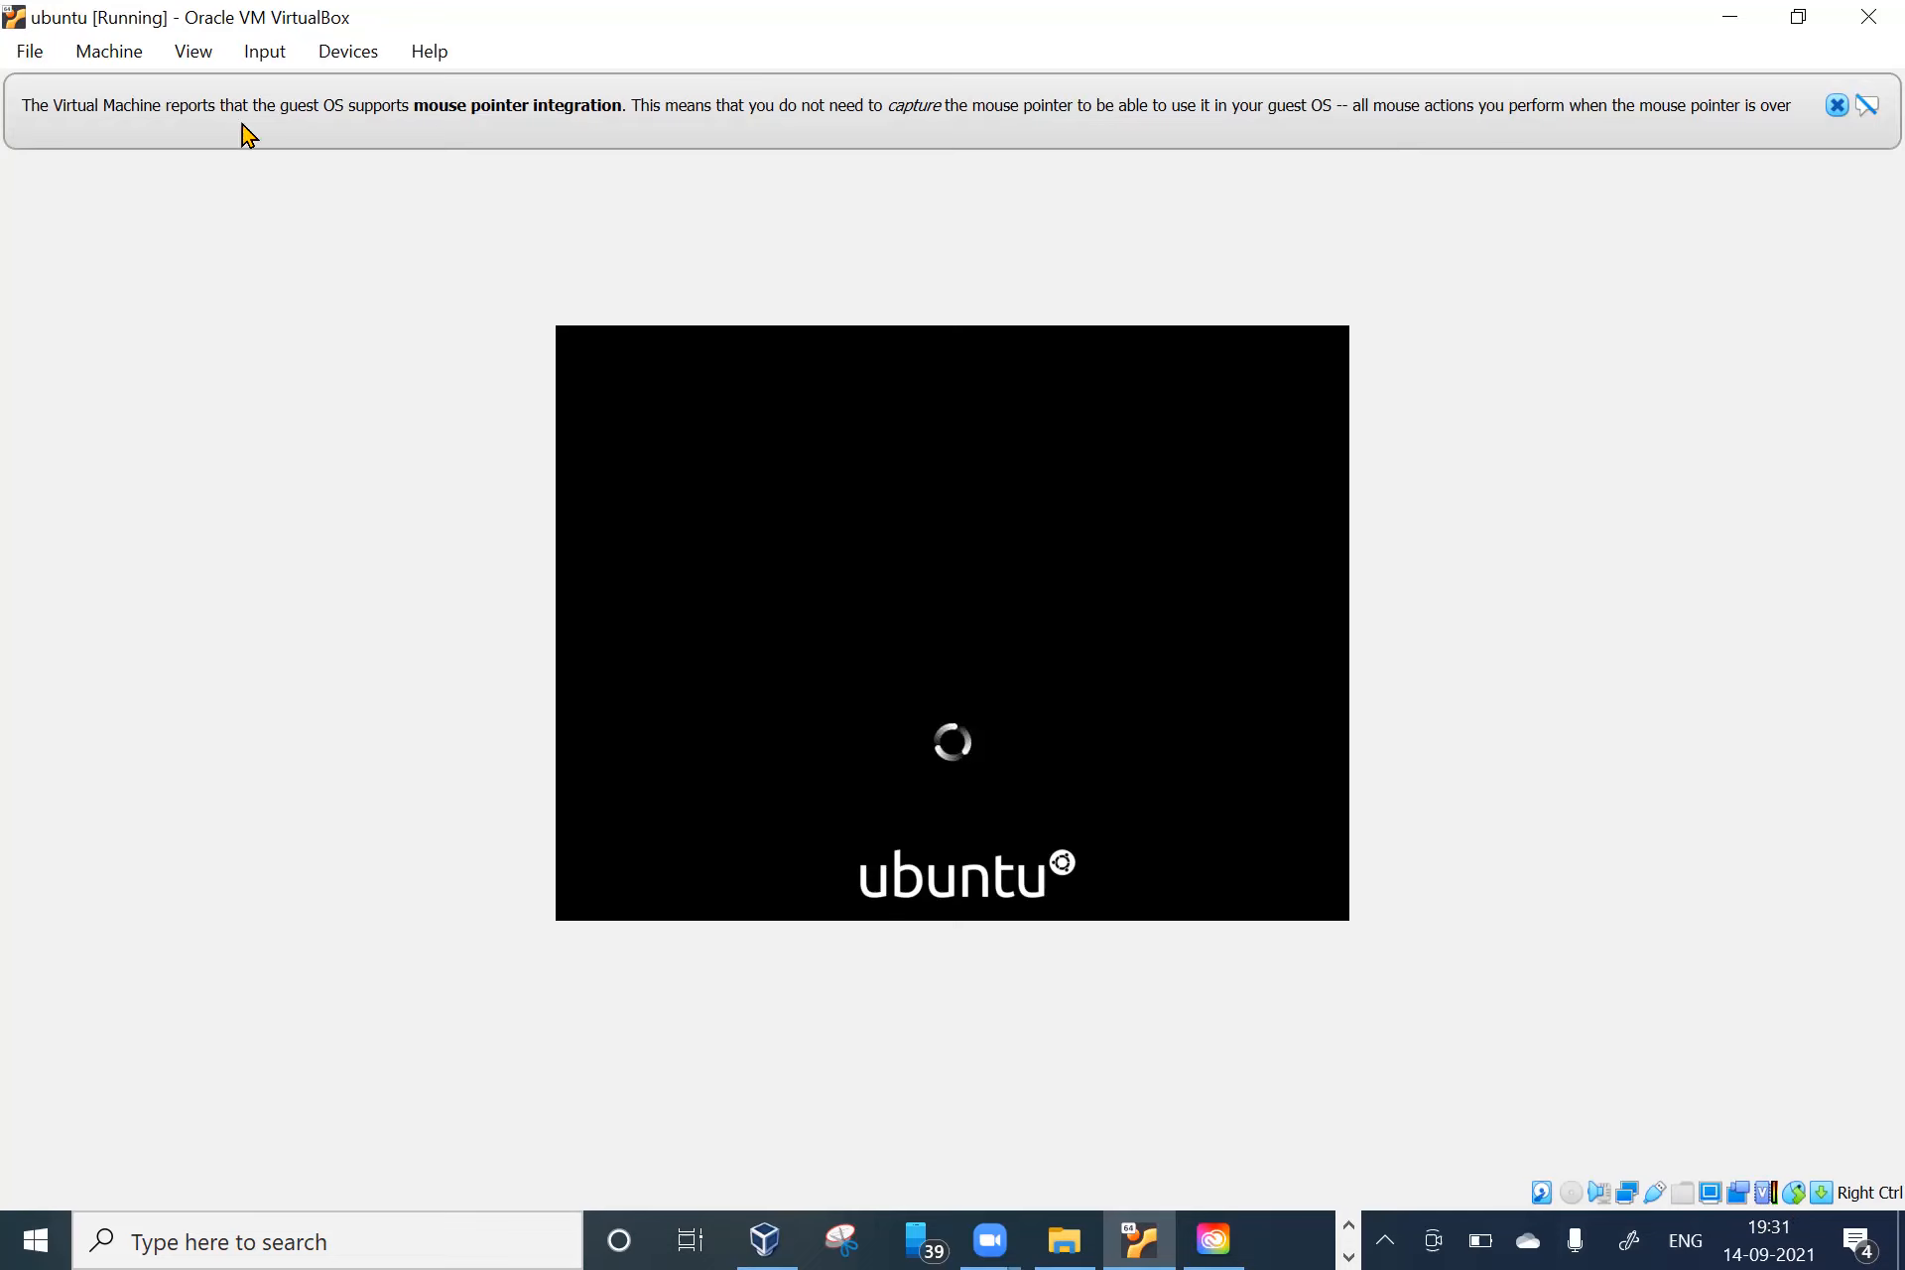
{"action": "left_click", "coordinate": [346, 58]}
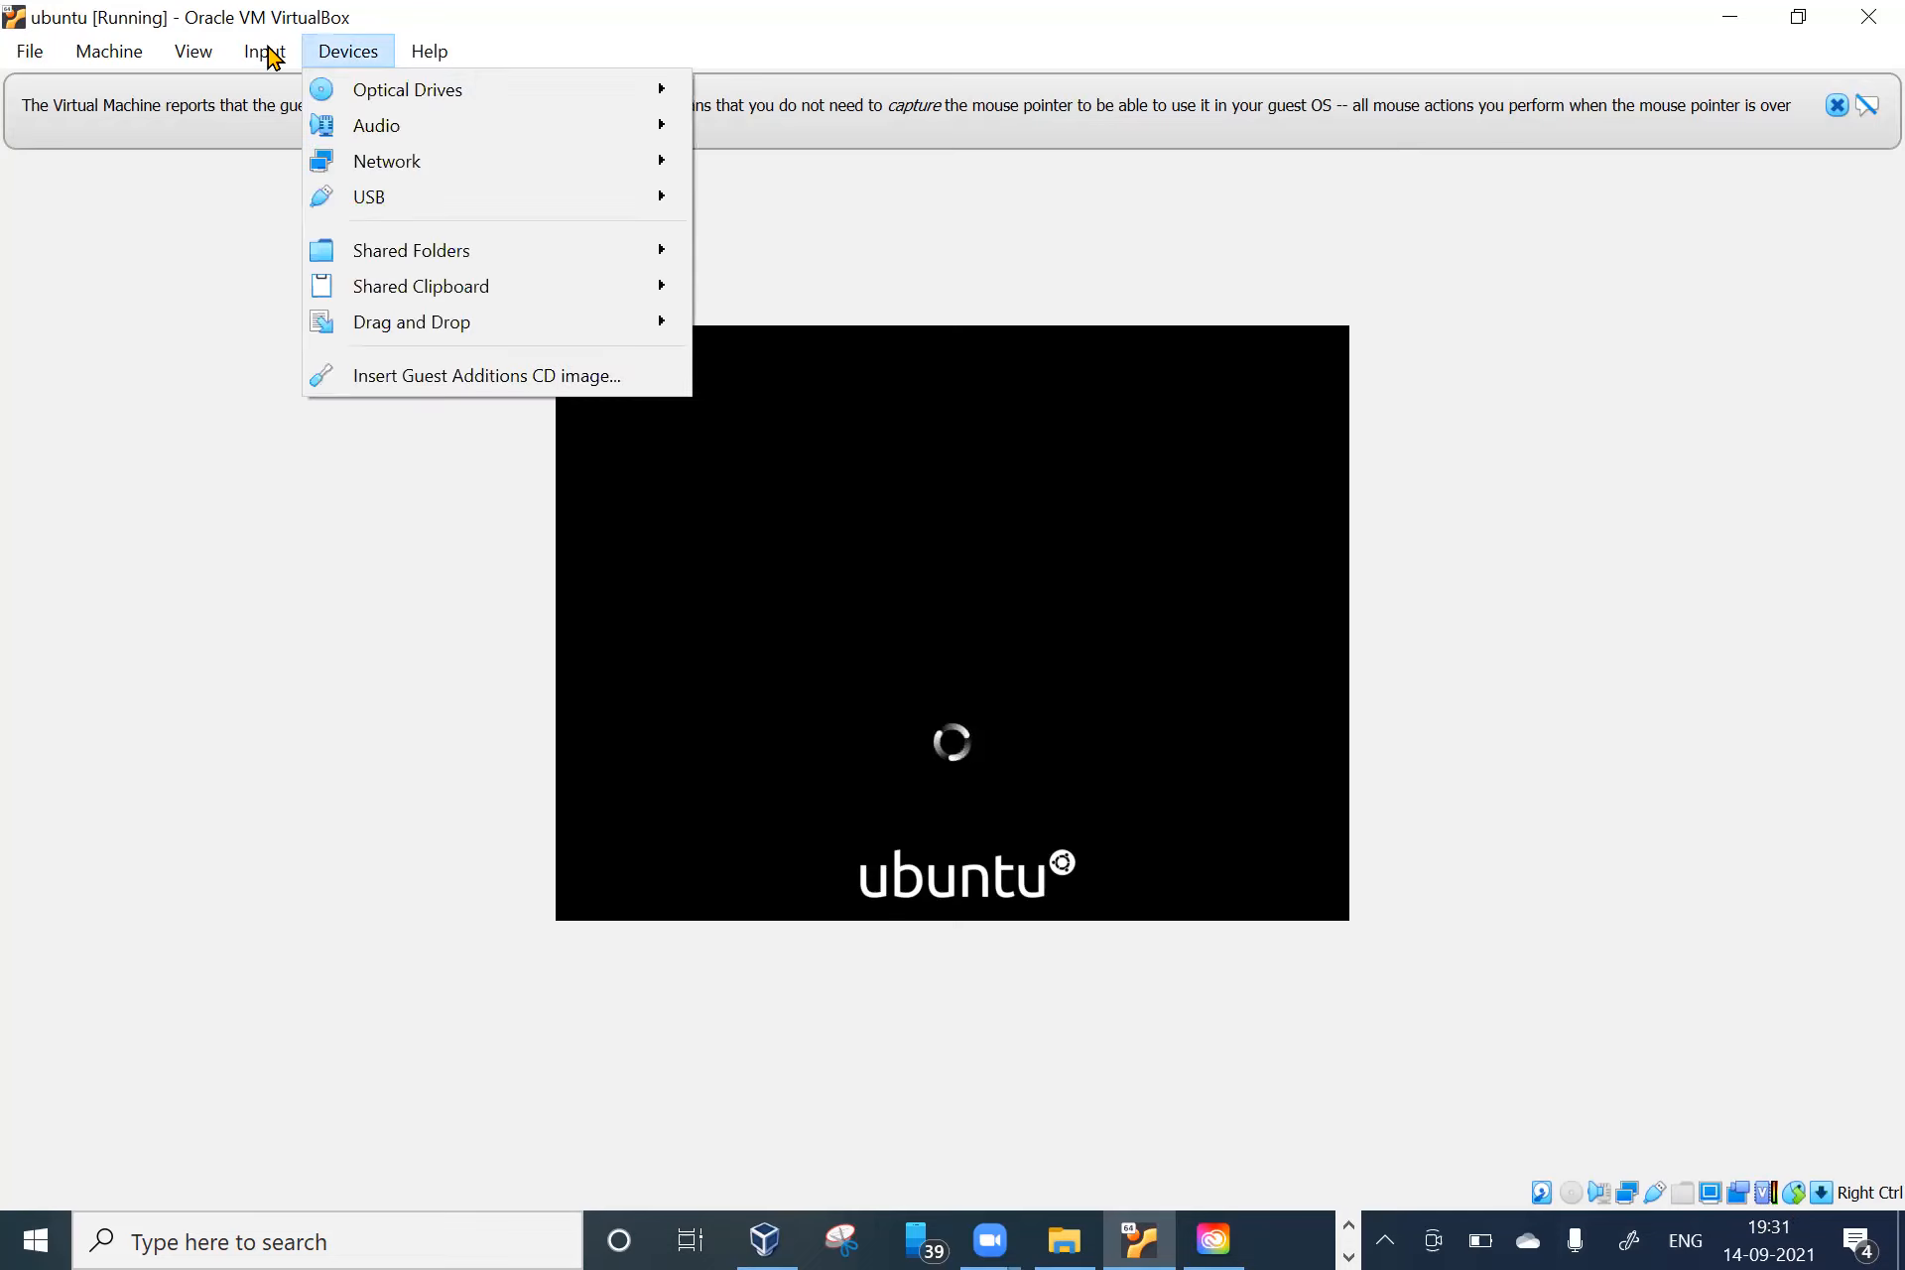
{"action": "mouse_move", "coordinate": [192, 53]}
{"action": "left_click", "coordinate": [218, 92]}
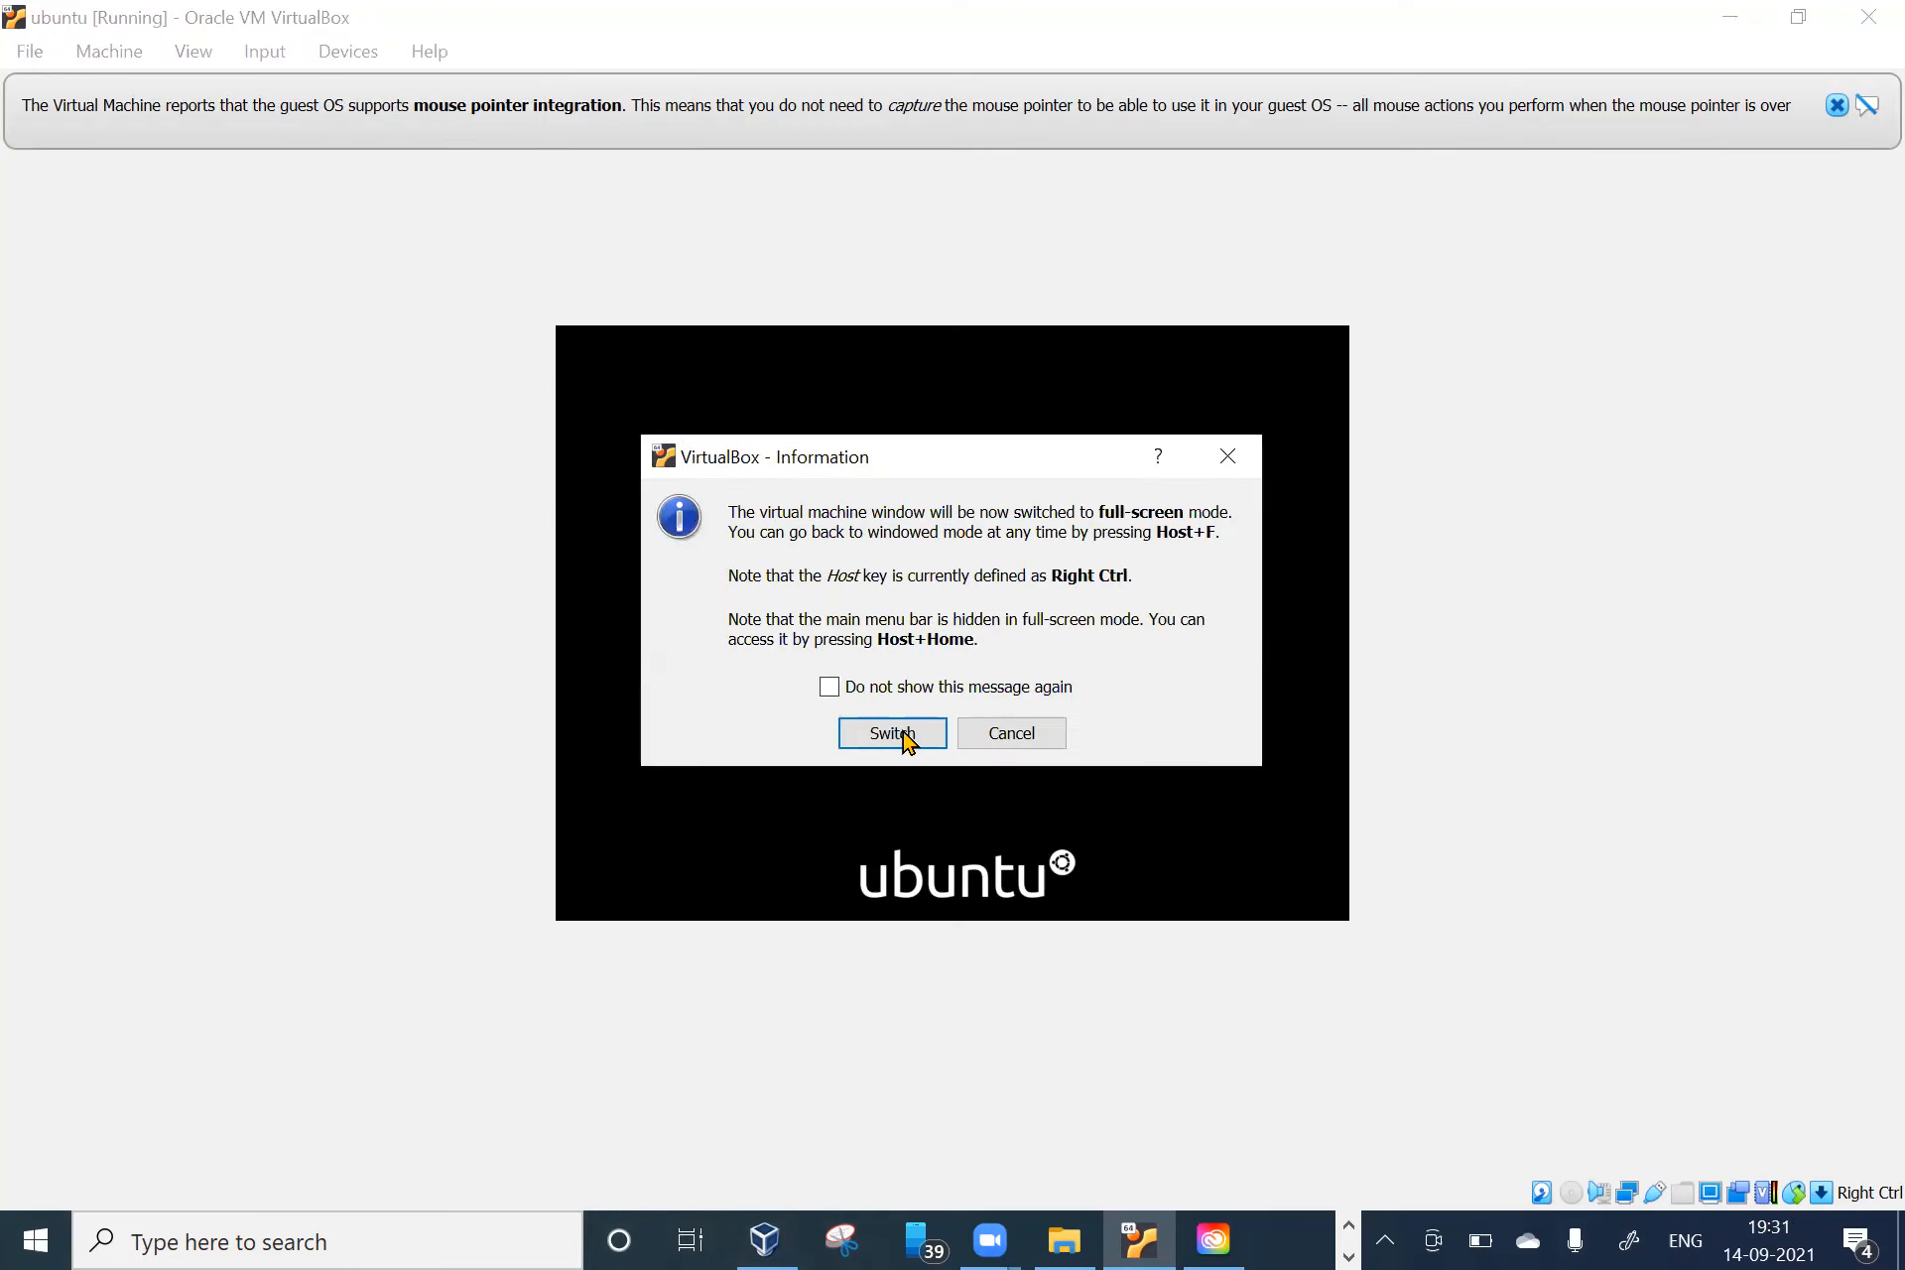
{"action": "left_click", "coordinate": [892, 733]}
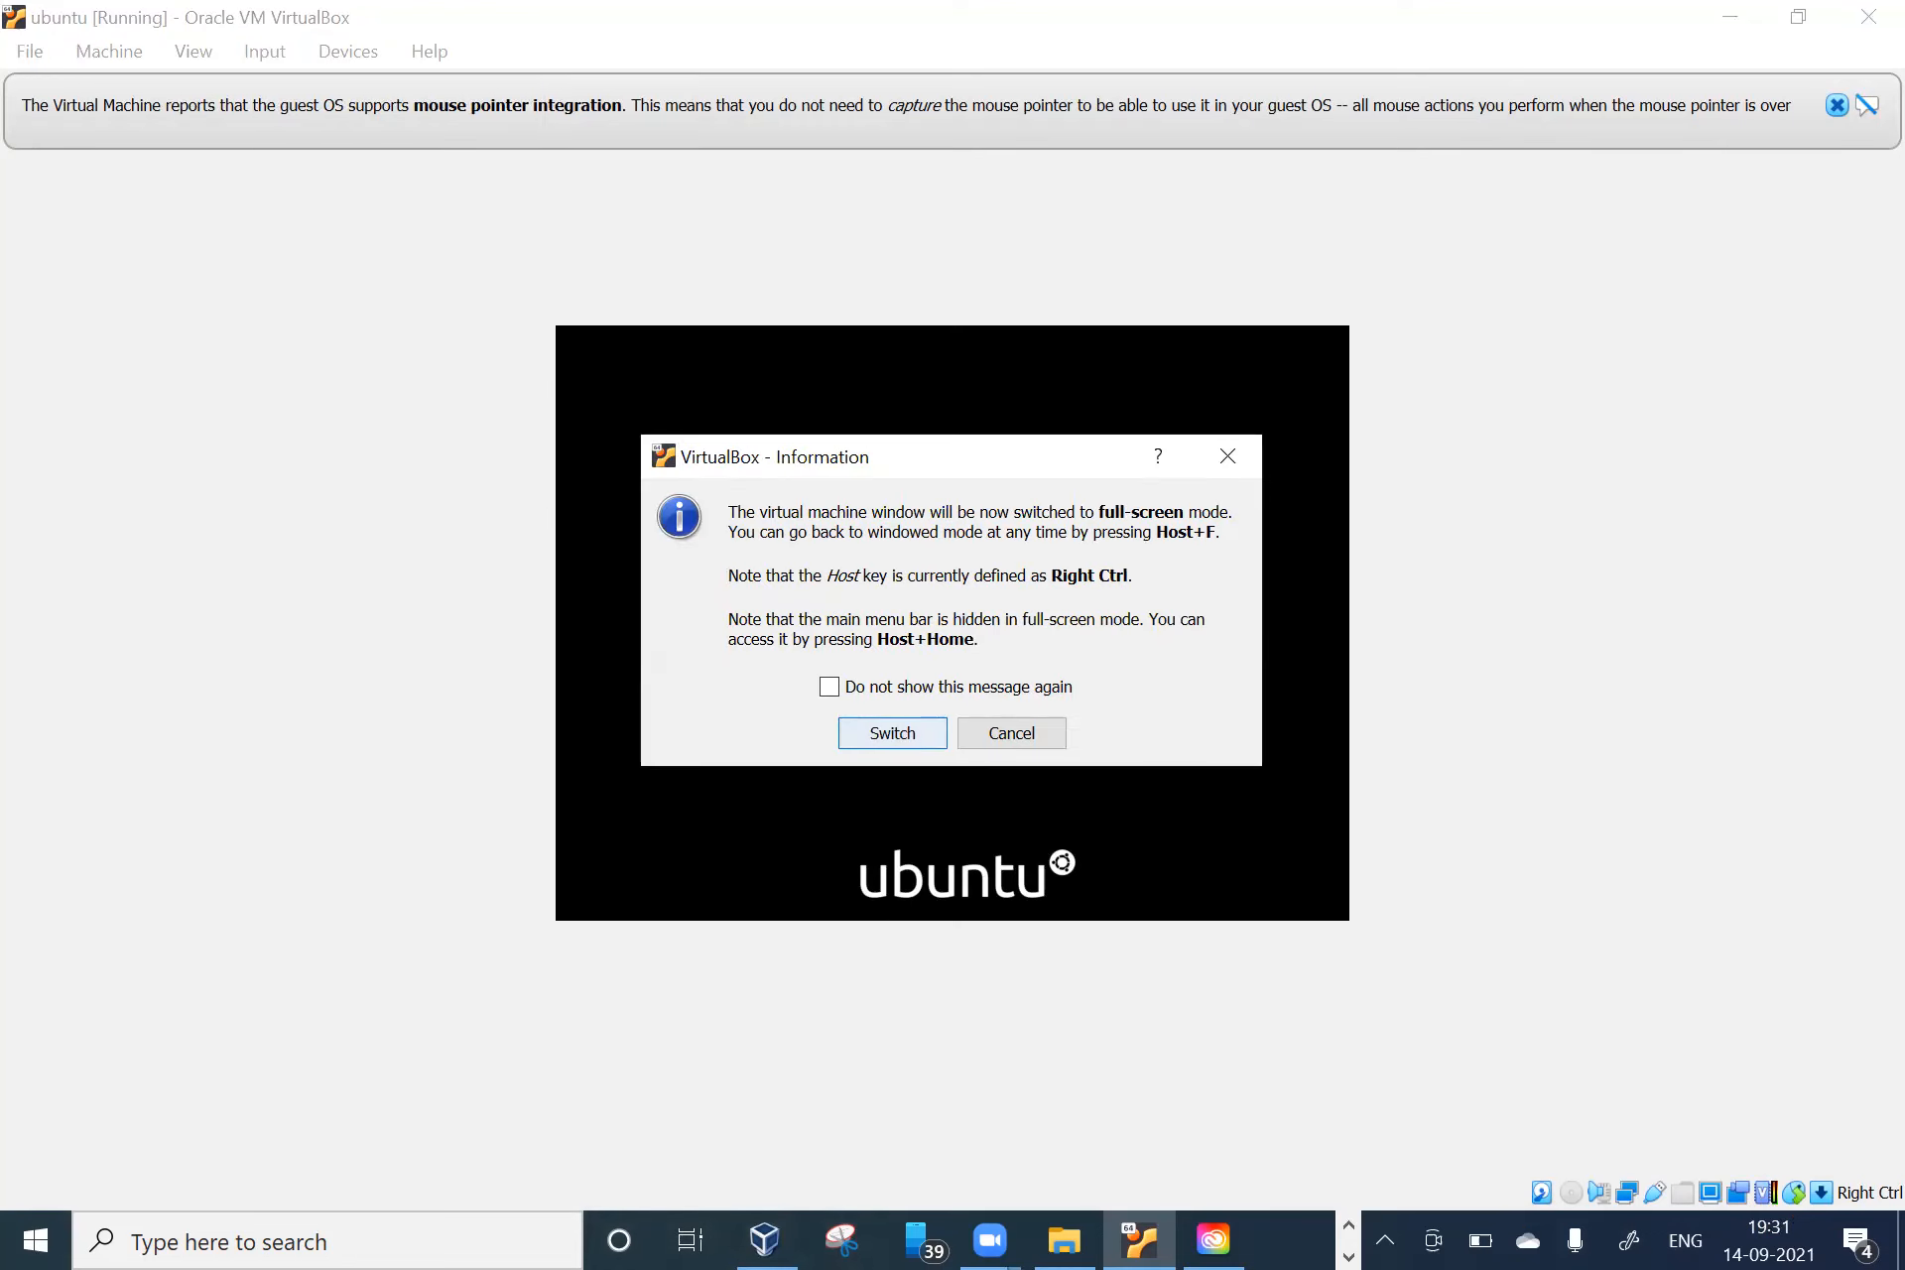